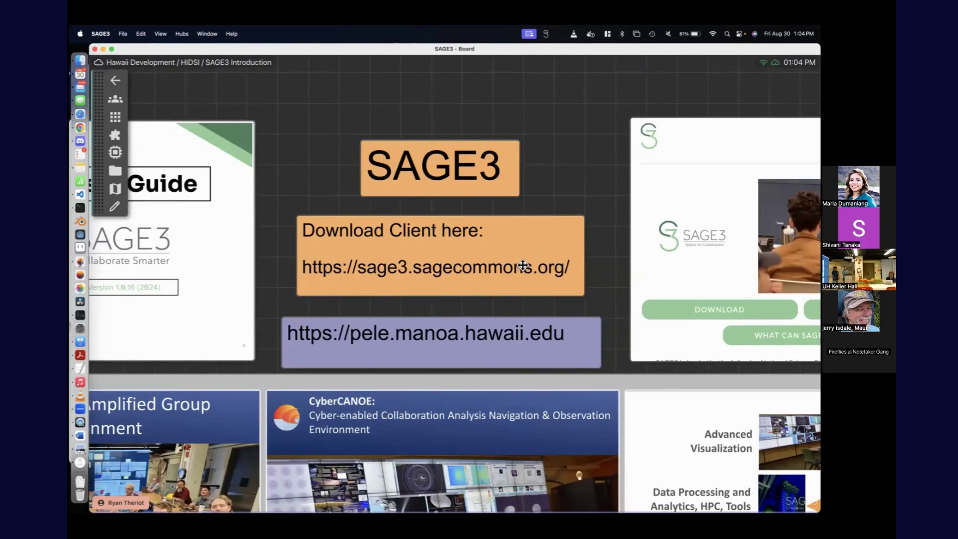
left_click(568, 269)
left_click_drag(569, 270, 301, 269)
key("super+c")
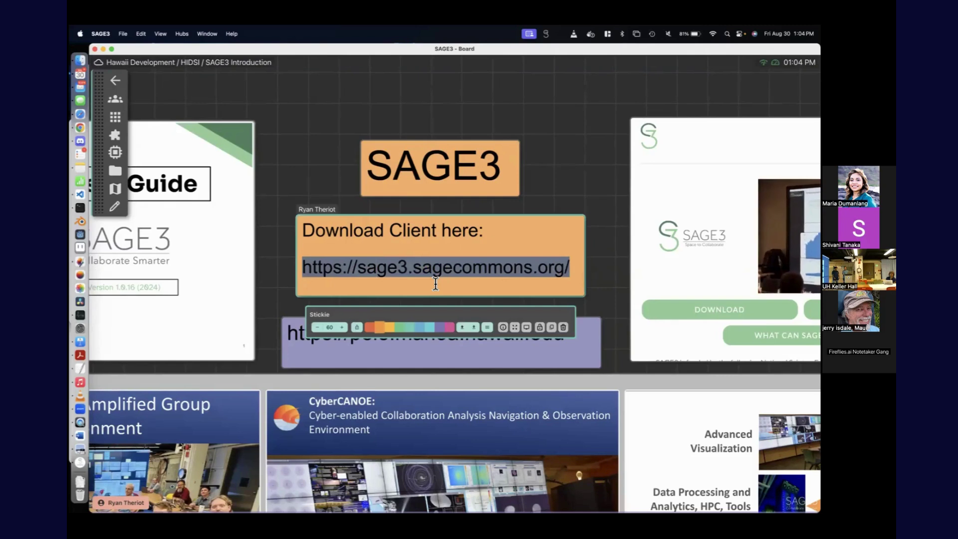
left_click(80, 131)
left_click(191, 69)
left_click(192, 69)
key("super+v")
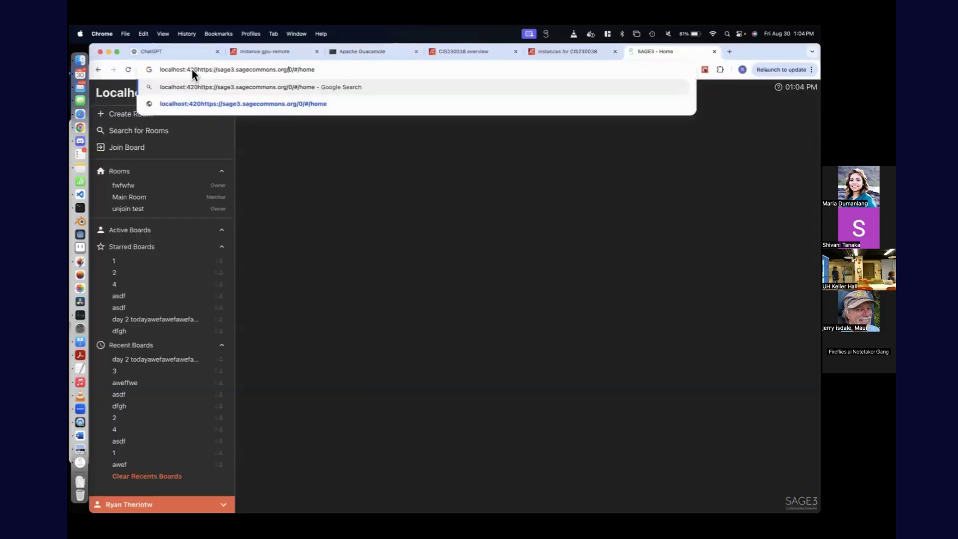
key("super+a")
key("super+v")
key("Return")
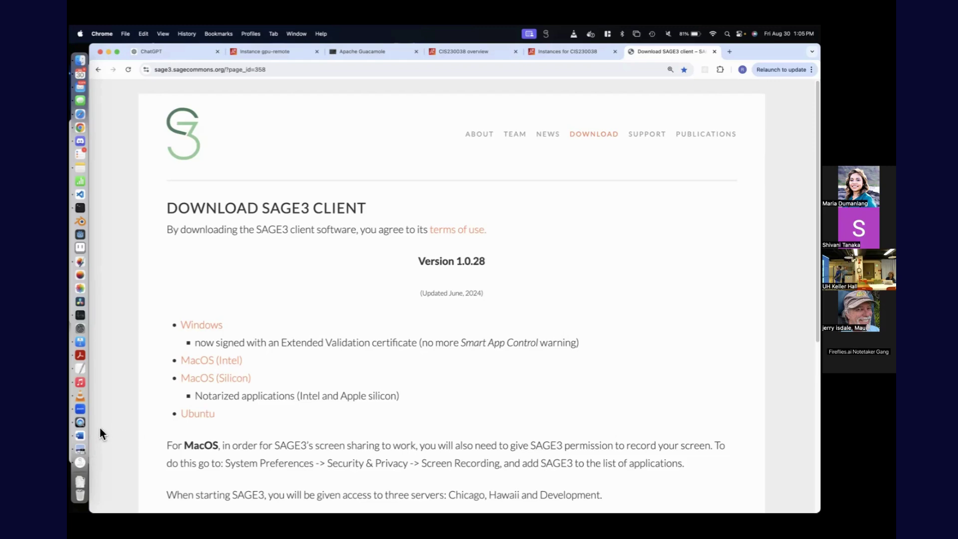
Step: Switch back to the SAGE3 board and examine the notes with the download and server addresses up close
left_click(78, 461)
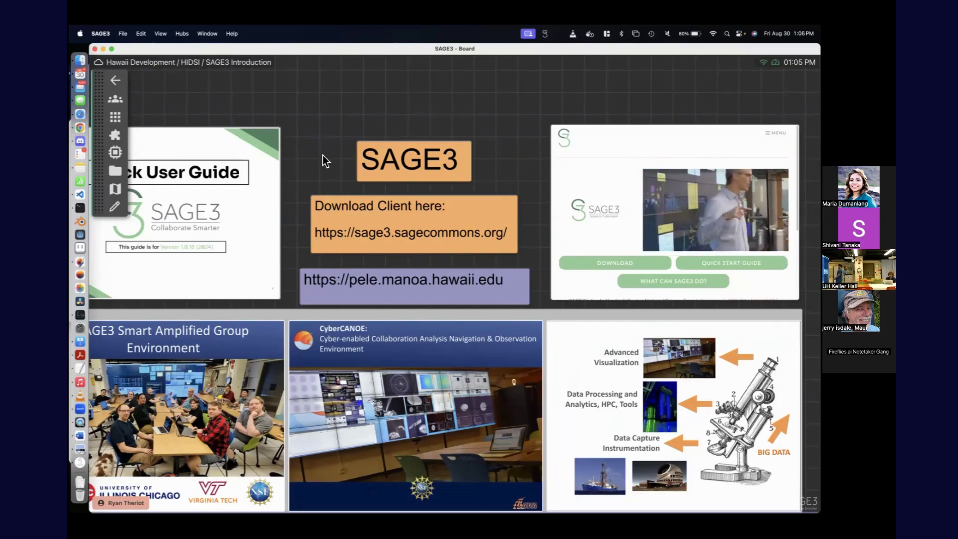
scroll(322, 154, "up", 3)
scroll(322, 154, "up", 5)
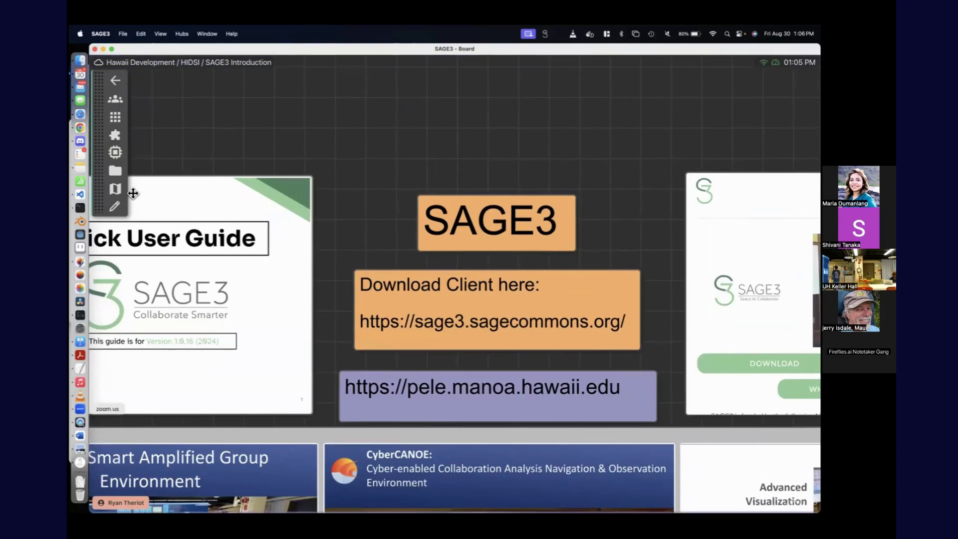
Step: Switch to Chrome and open the Quick Start Guide from the SAGE3 website's home page
key("super+Tab")
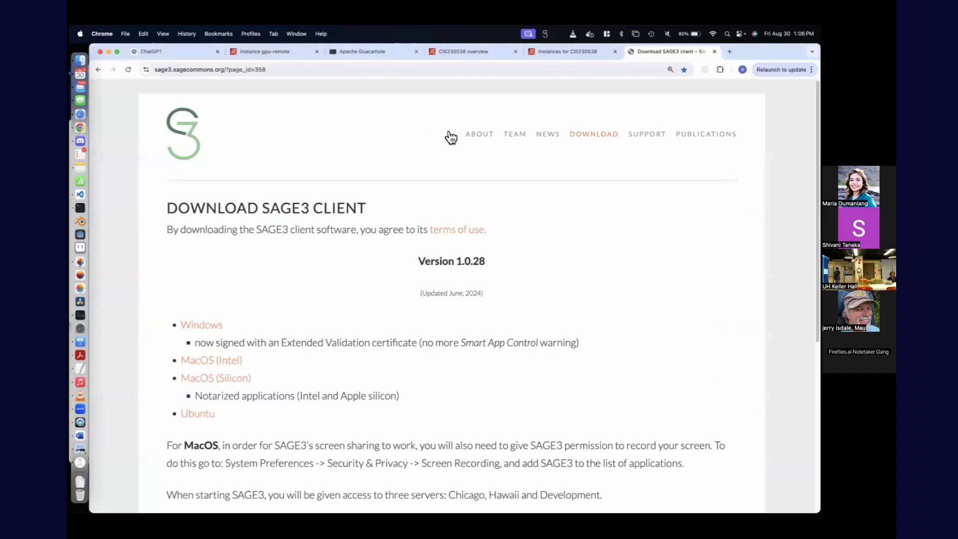
left_click(175, 149)
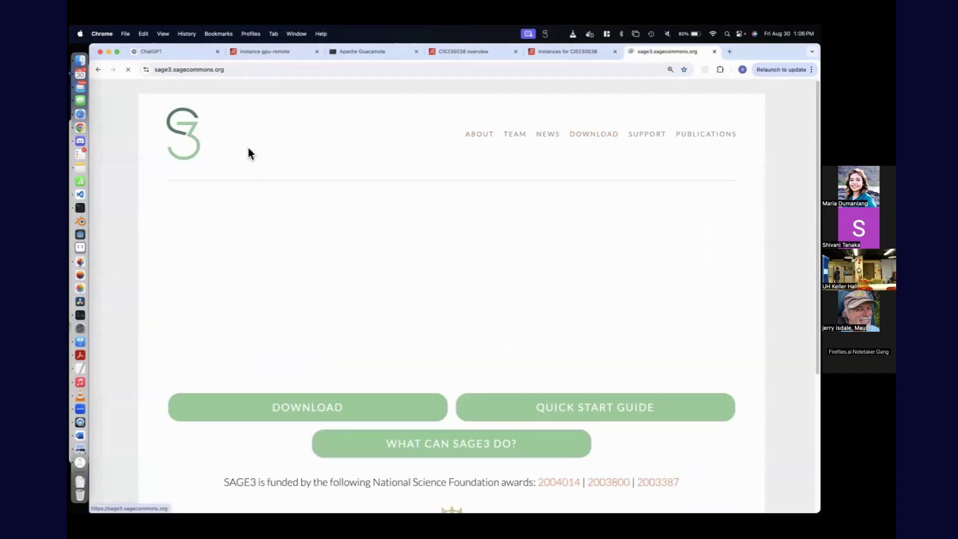
left_click(545, 407)
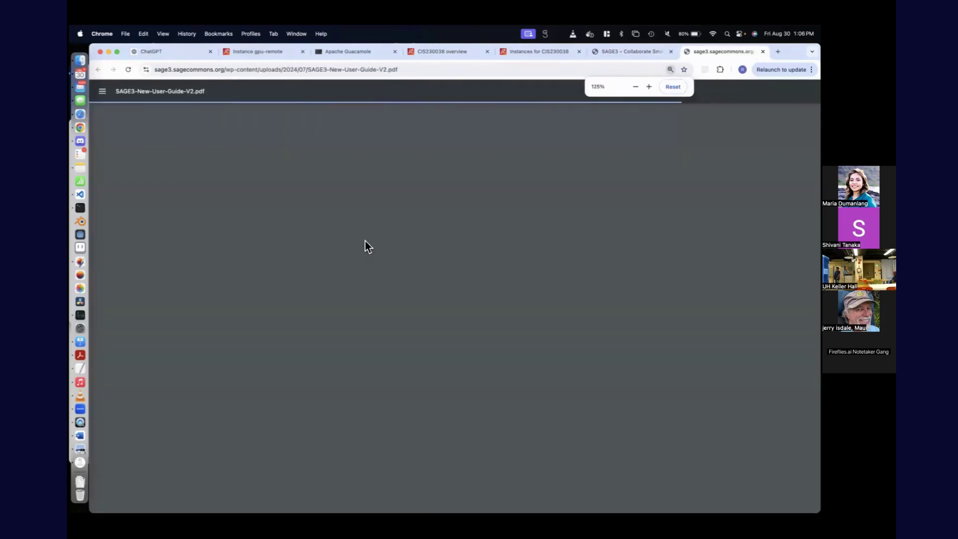
Step: Look through the SAGE3 New User Guide, including its Getting Started, Navigation and Key Features sections
scroll(336, 312, "down", 5)
scroll(336, 316, "down", 15)
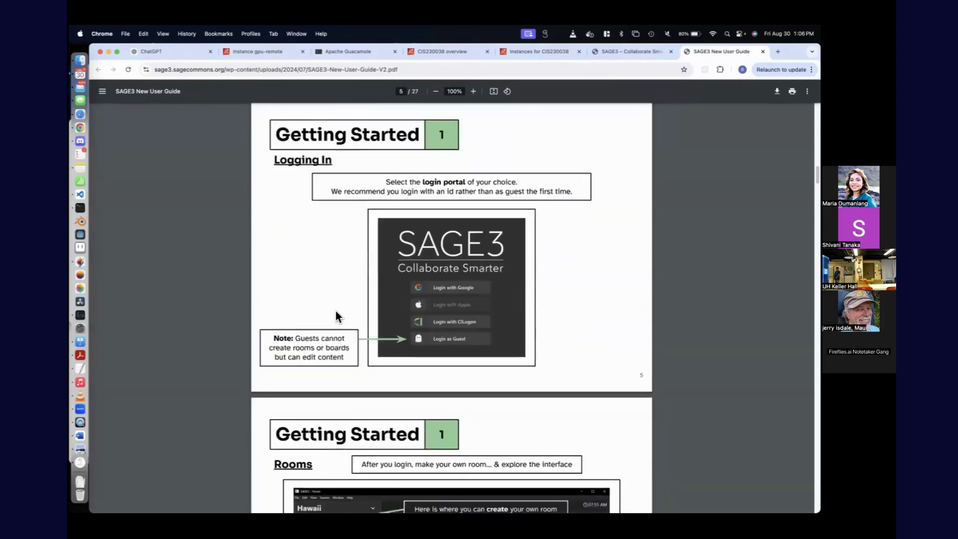
scroll(336, 316, "down", 20)
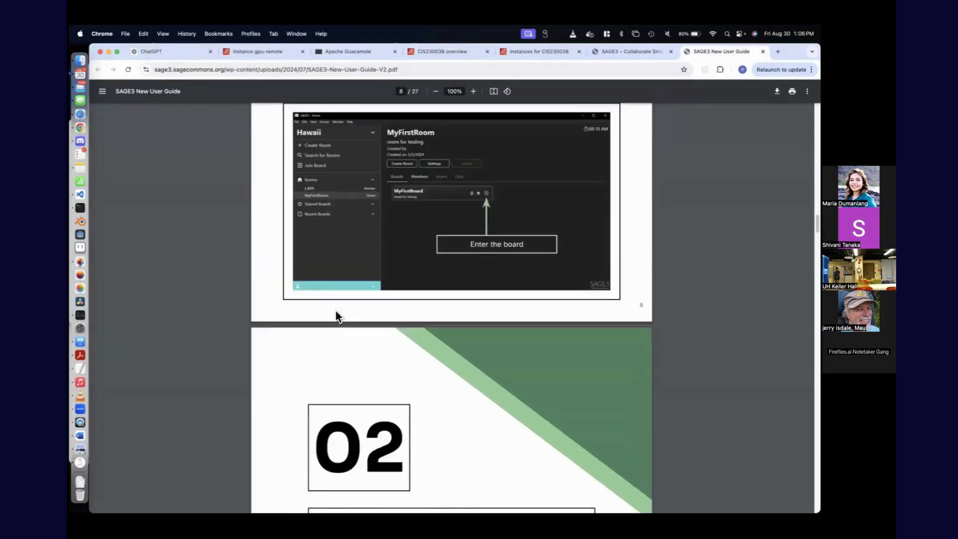
scroll(336, 315, "down", 20)
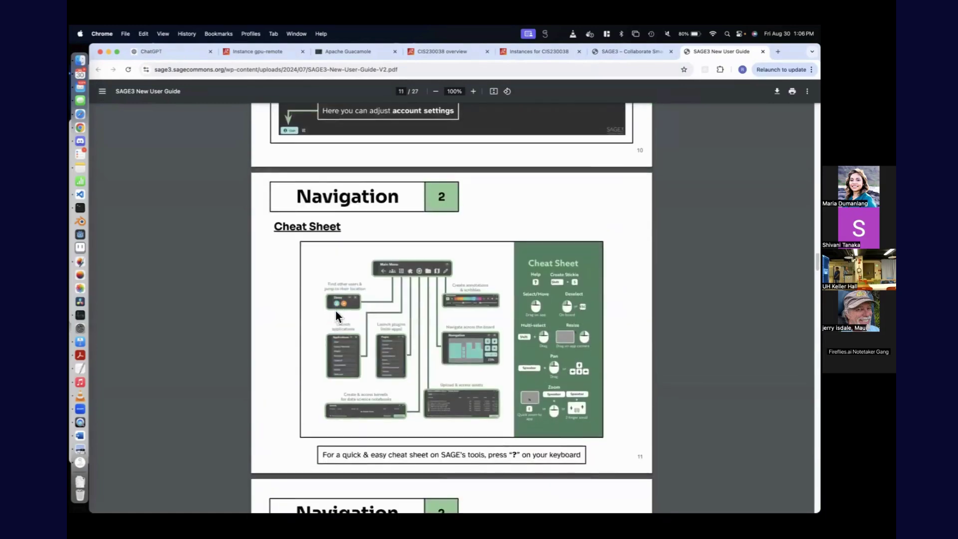
scroll(336, 310, "down", 20)
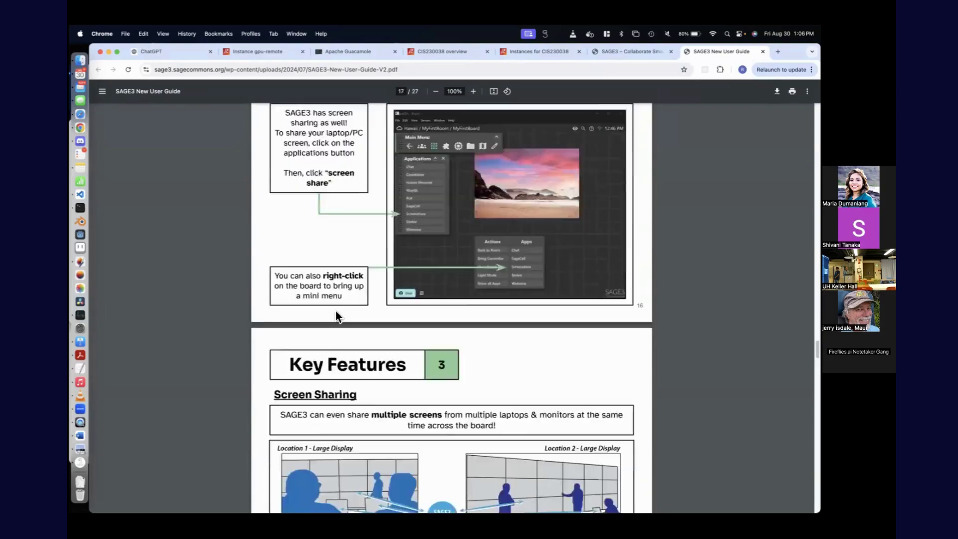
scroll(335, 315, "down", 15)
scroll(335, 315, "up", 15)
scroll(335, 311, "up", 20)
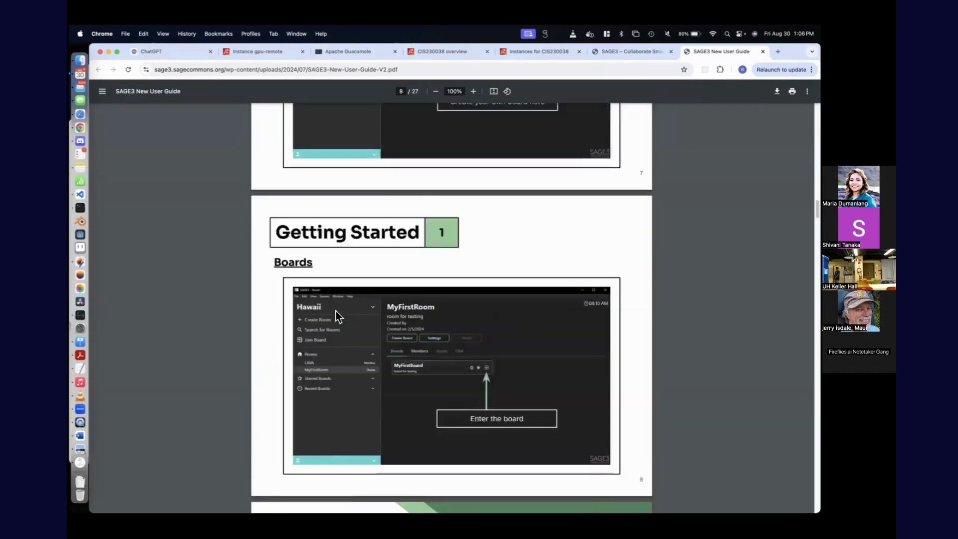
scroll(335, 310, "up", 20)
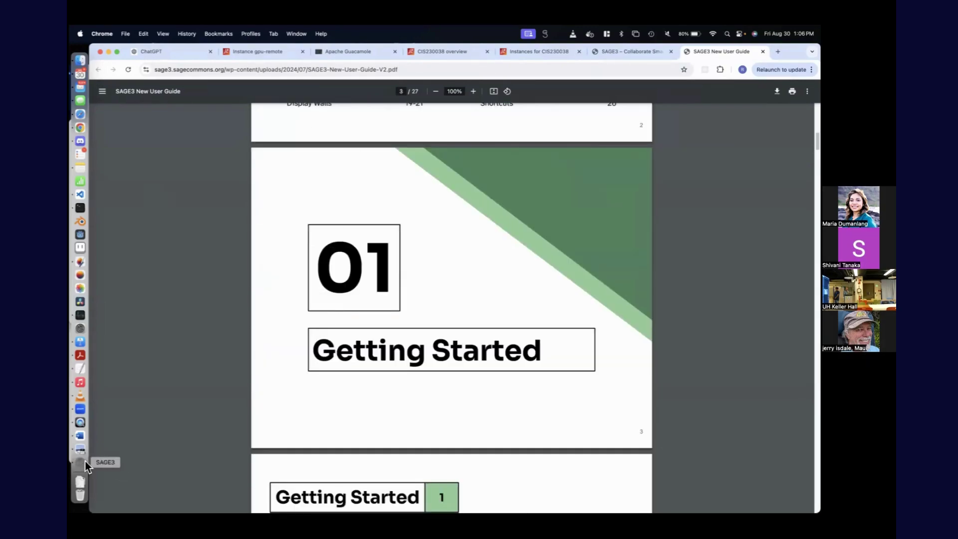
Step: Switch to the SAGE3 client, go to the hub list, refresh it and enter the Hawaii Development hub
left_click(85, 463)
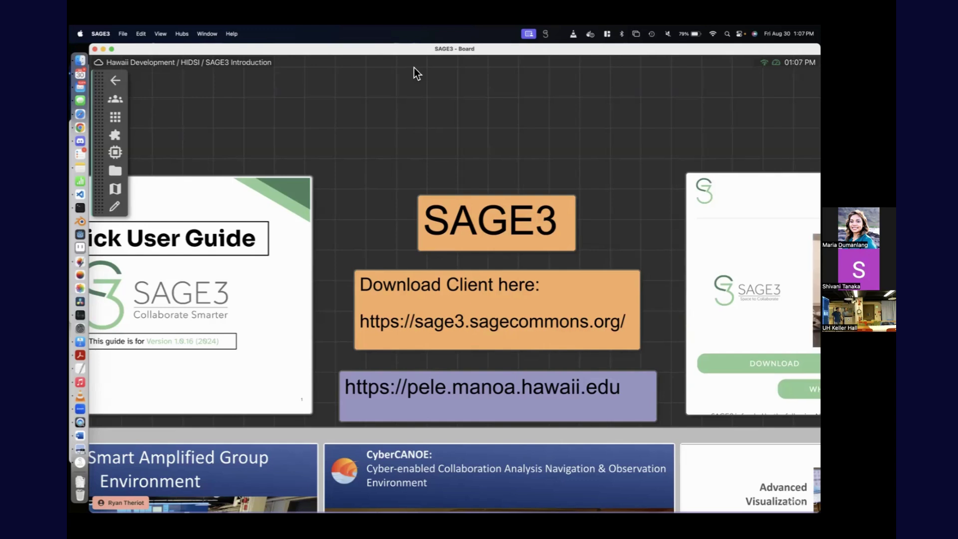
left_click(179, 35)
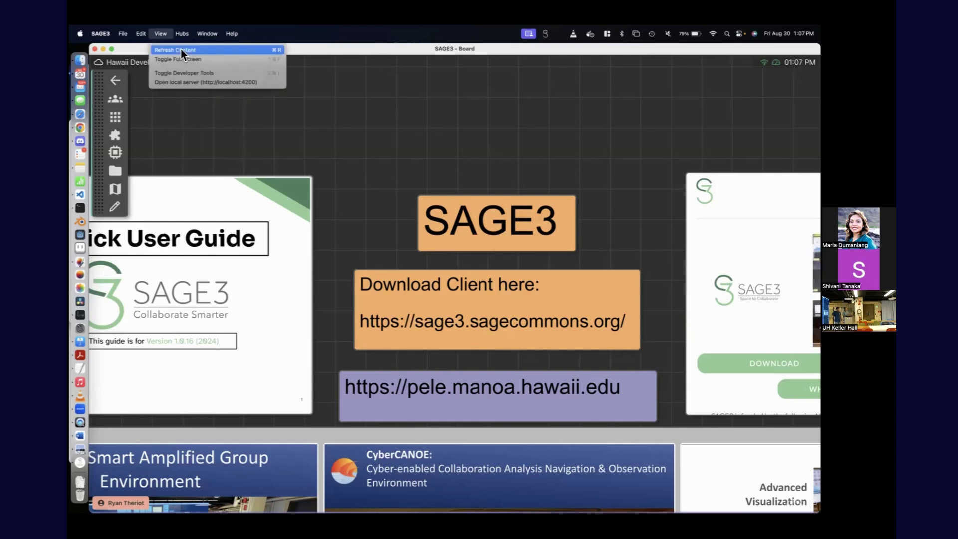
left_click(193, 52)
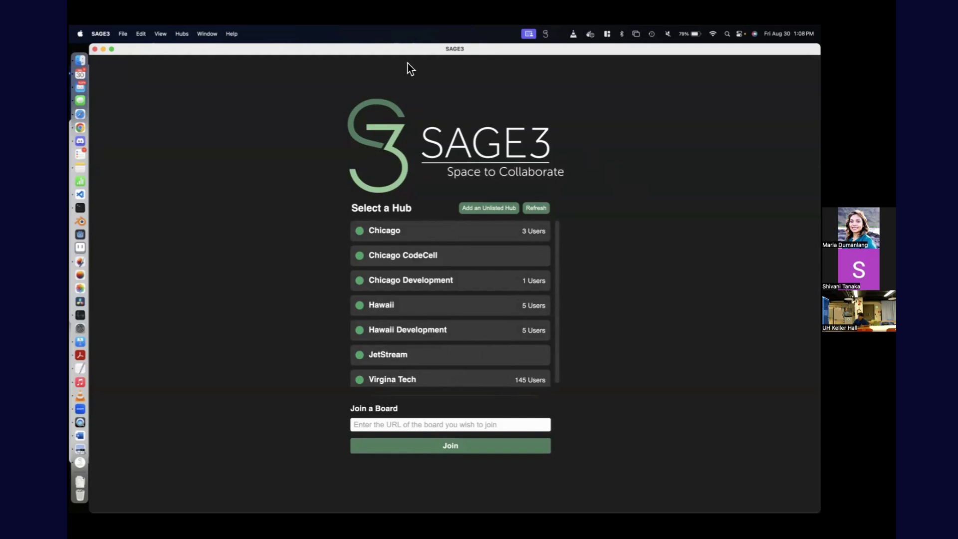
left_click(532, 210)
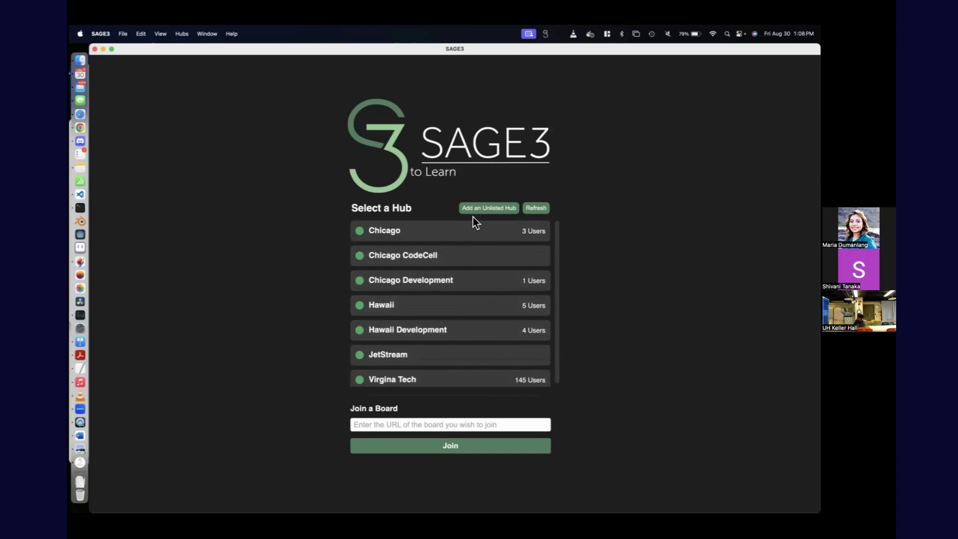
left_click(436, 336)
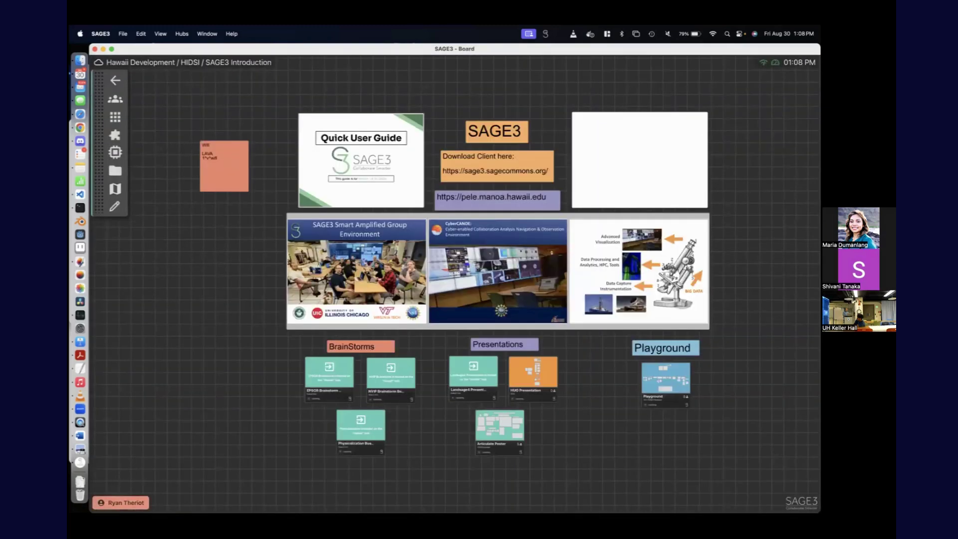
Step: Log out of the Hawaii Development hub and log back in with Google
left_click(121, 502)
left_click(140, 487)
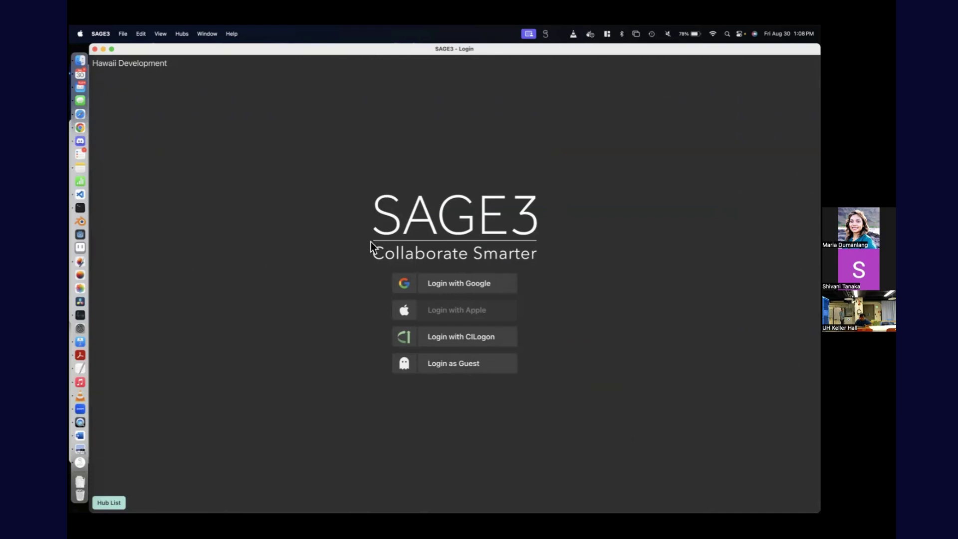
left_click(488, 295)
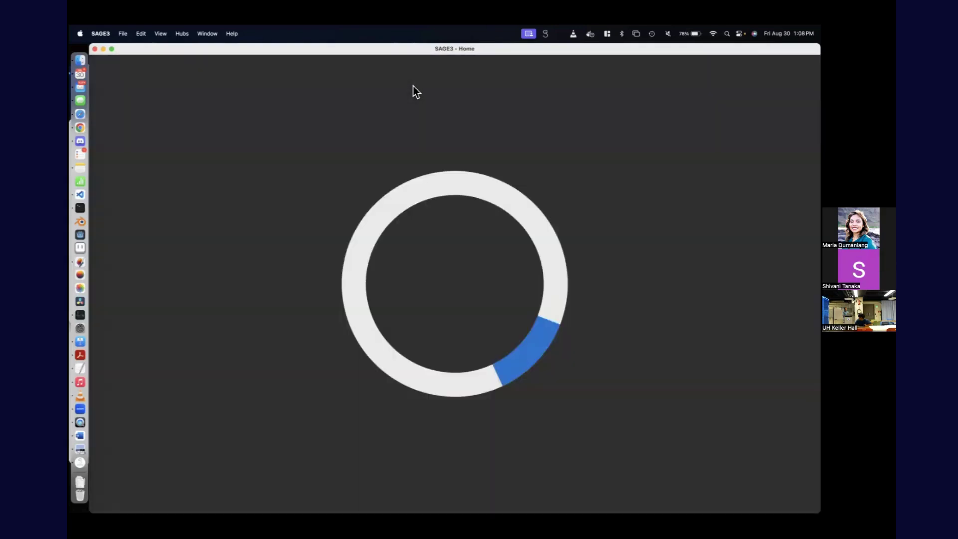
Step: Search the hub's rooms for HIDSI and close the room search
left_click(122, 84)
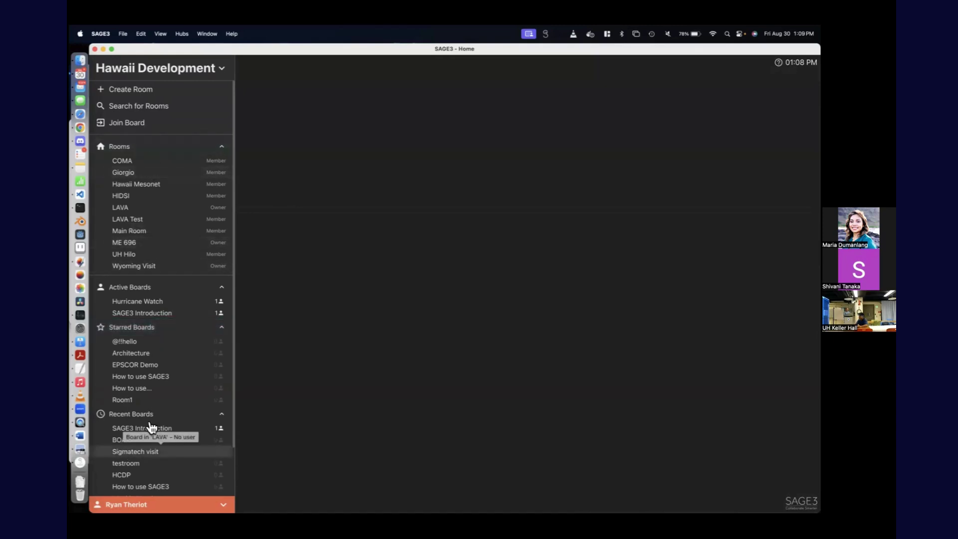
left_click(170, 110)
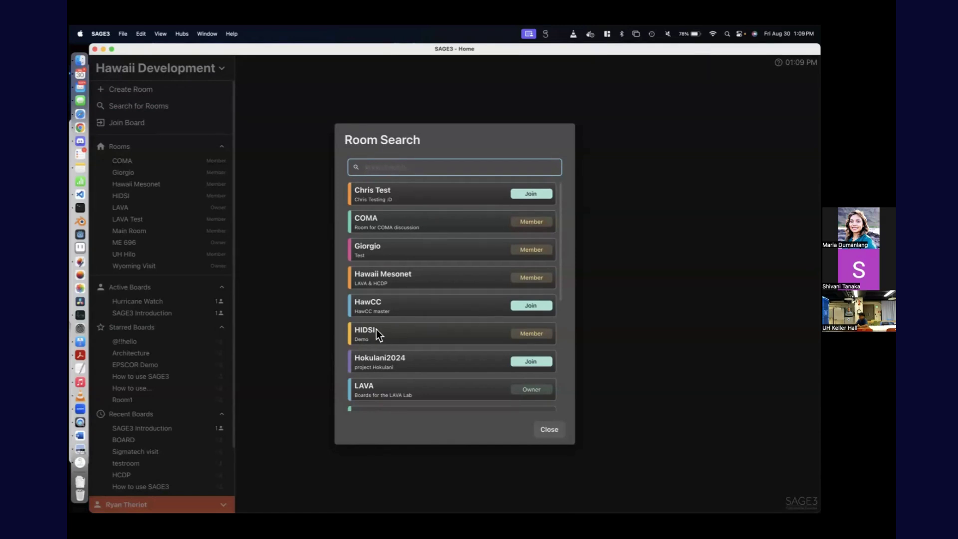
type("HIDSI")
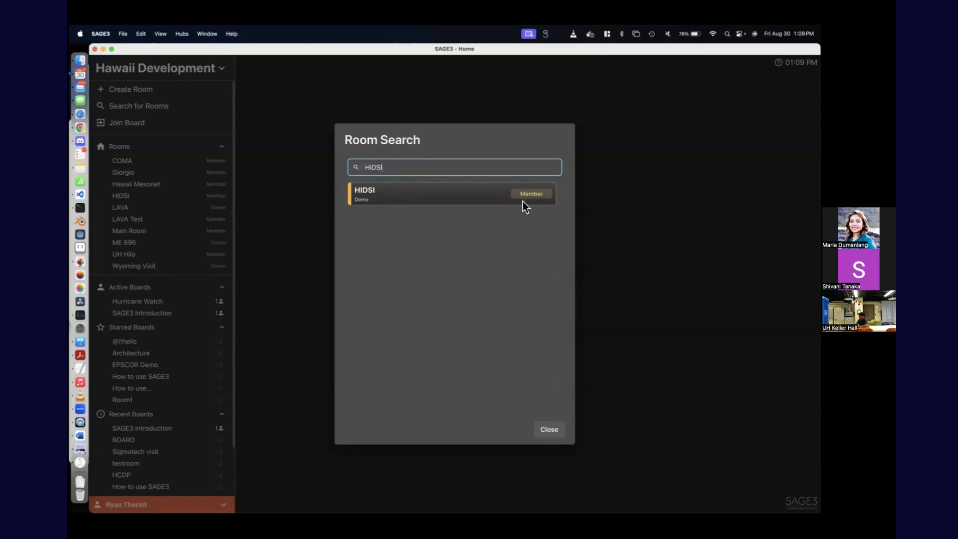
left_click(548, 429)
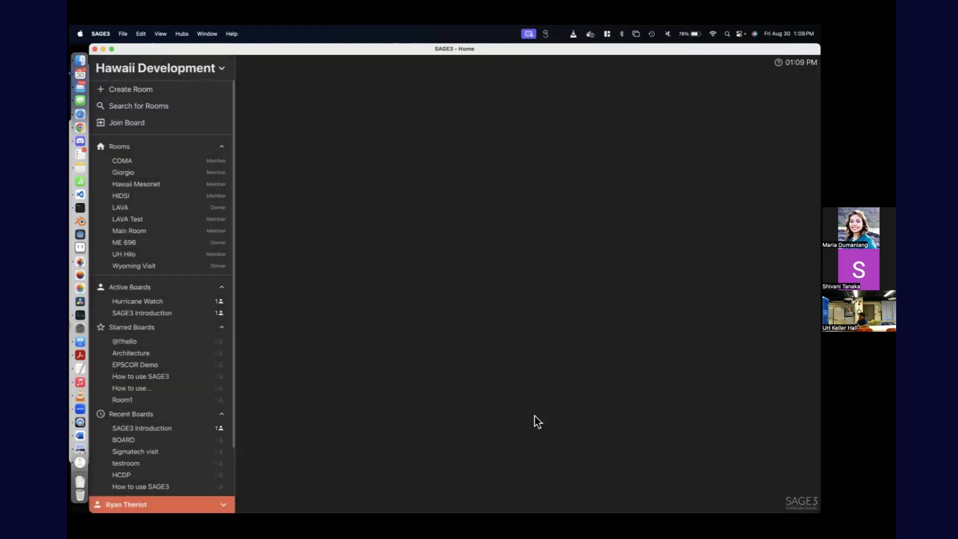
Step: Open the SAGE3 Introduction board in the HIDSI room
left_click(140, 196)
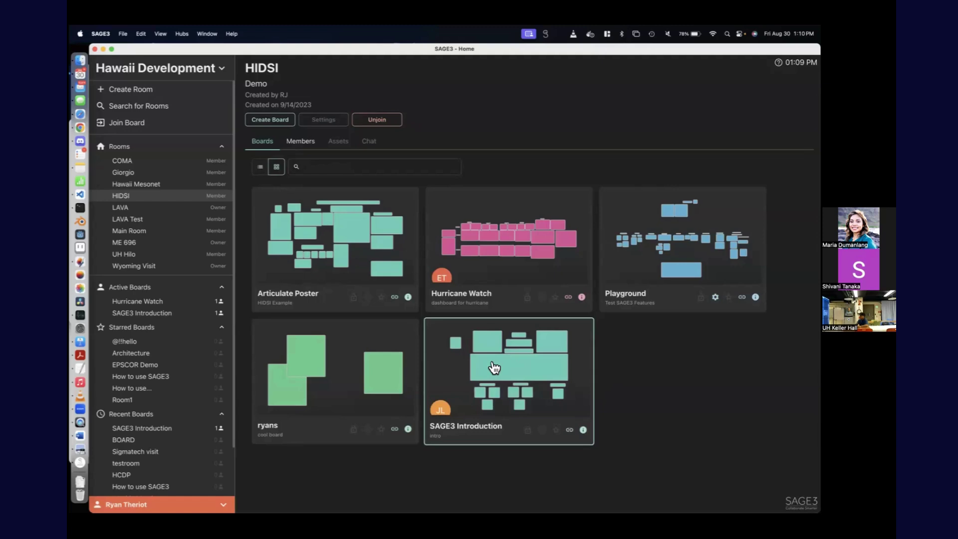
left_click(474, 430)
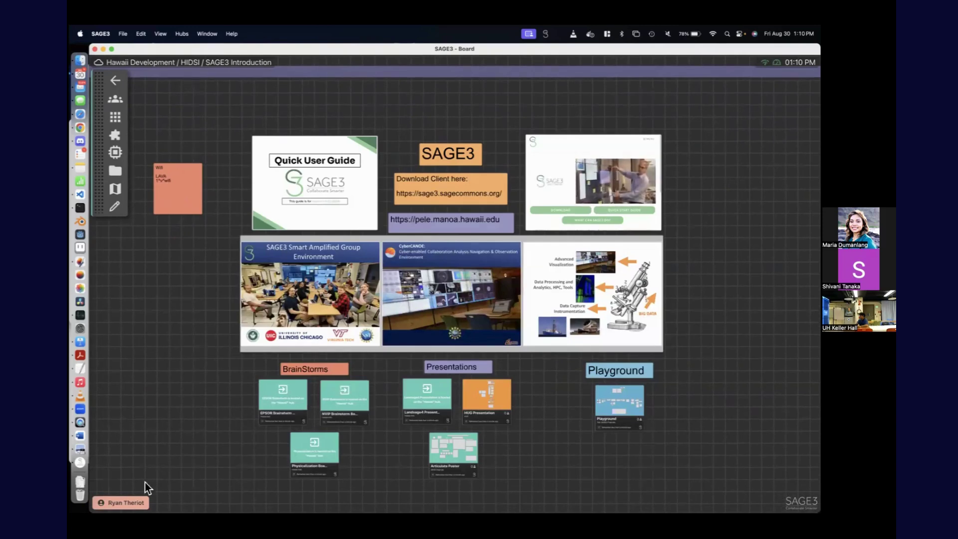
Step: Turn on the display of other users' cursors on the board and show the list of present users
left_click(140, 501)
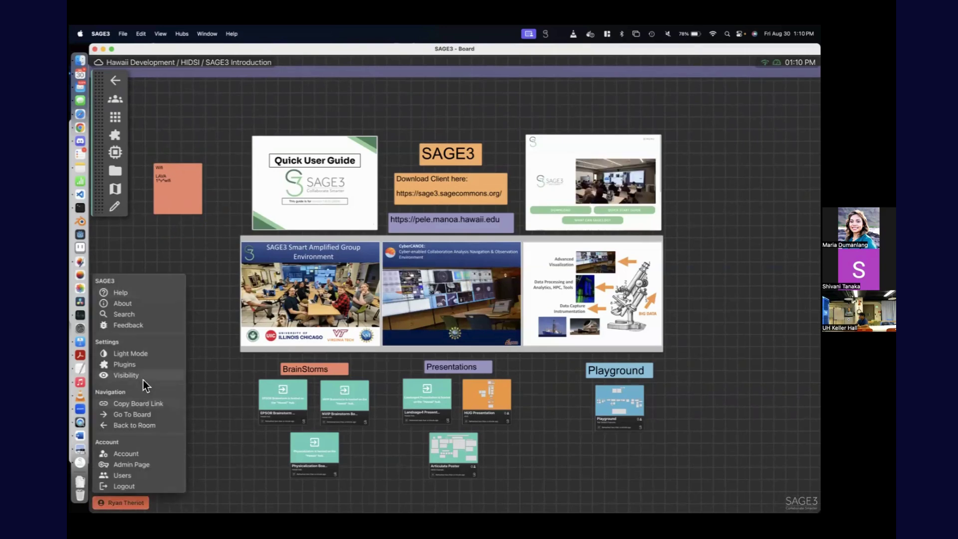
left_click(128, 375)
left_click(523, 257)
left_click(522, 230)
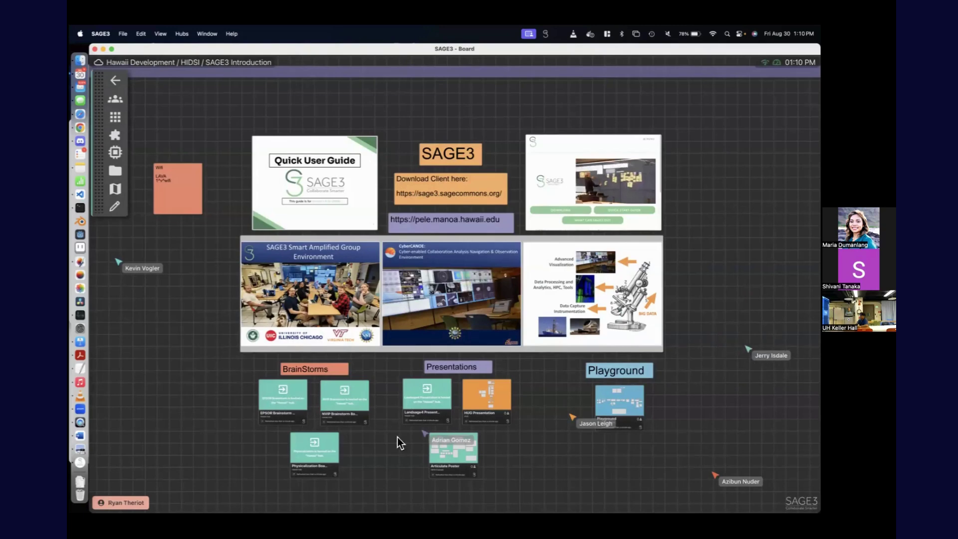
scroll(172, 338, "up", 3)
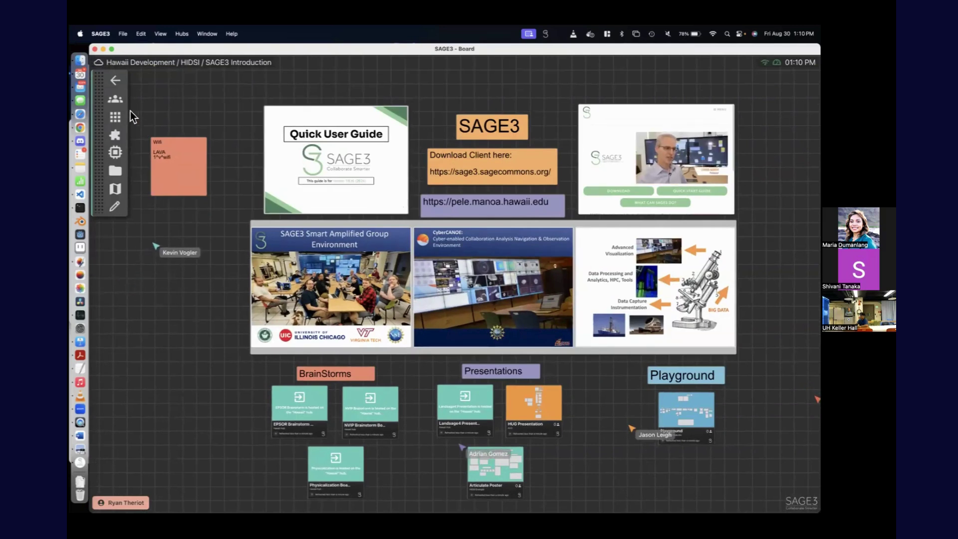
left_click(115, 98)
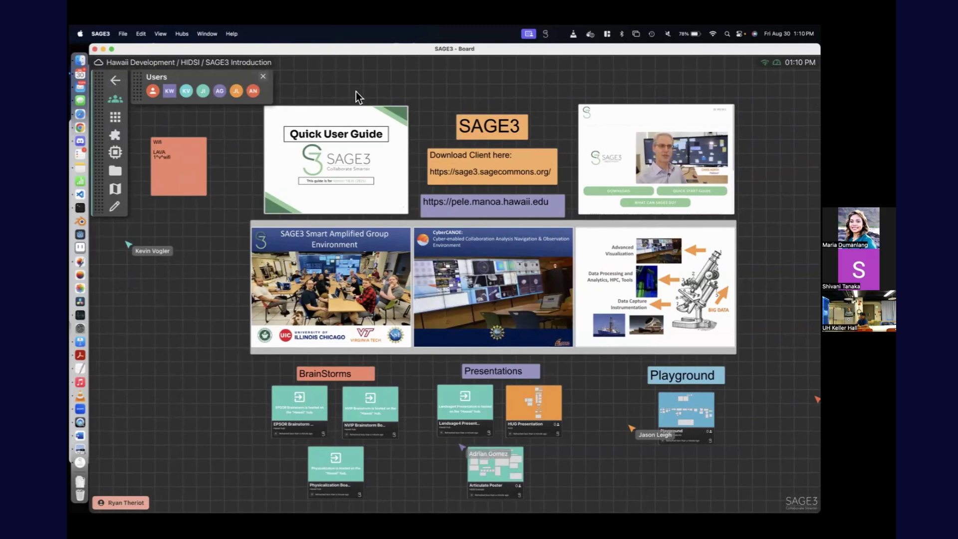
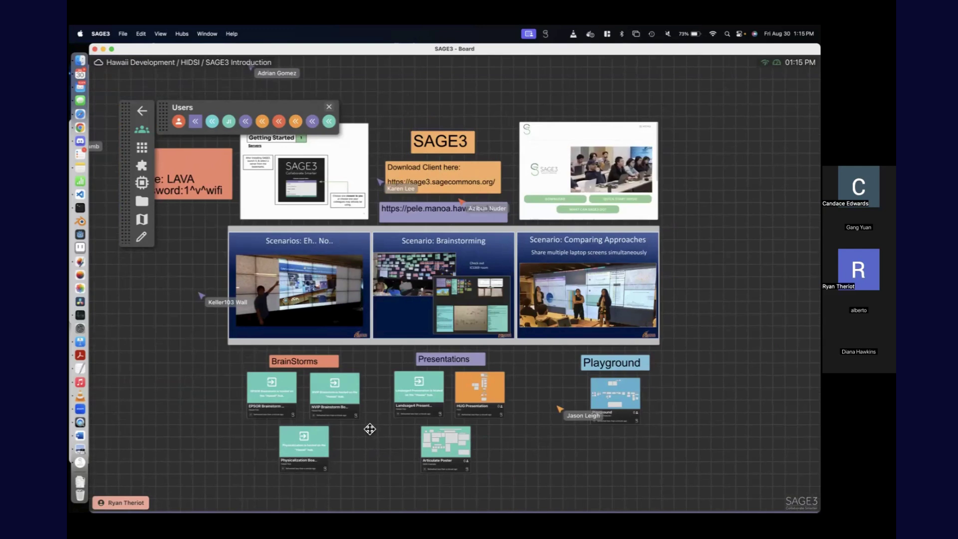
Step: Release everyone on the board from following your view with Unfollow Me
left_click(179, 122)
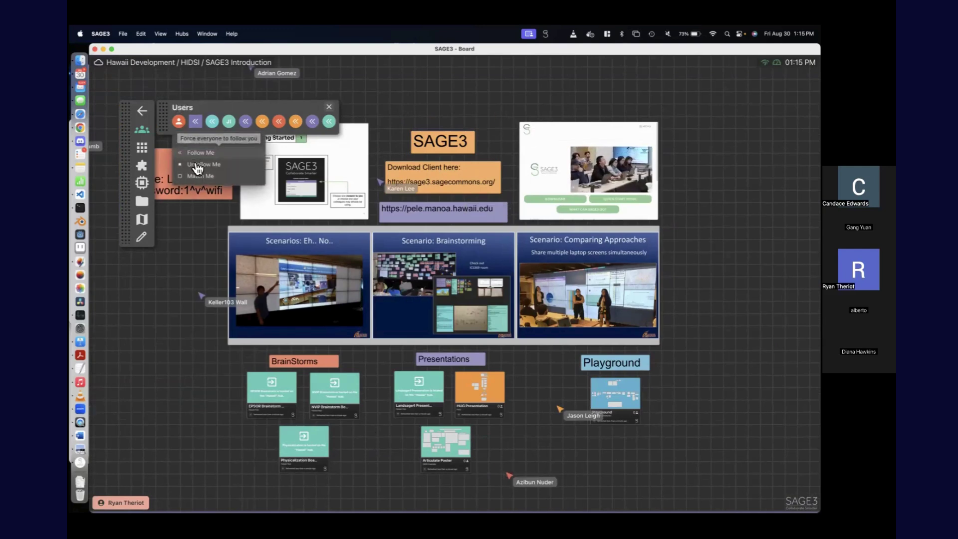
left_click(192, 149)
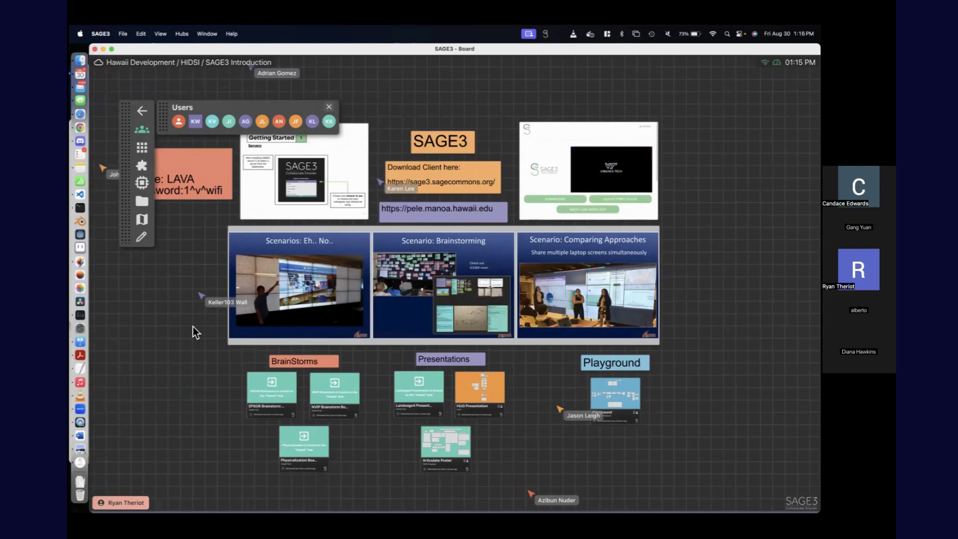
scroll(211, 402, "up", 5)
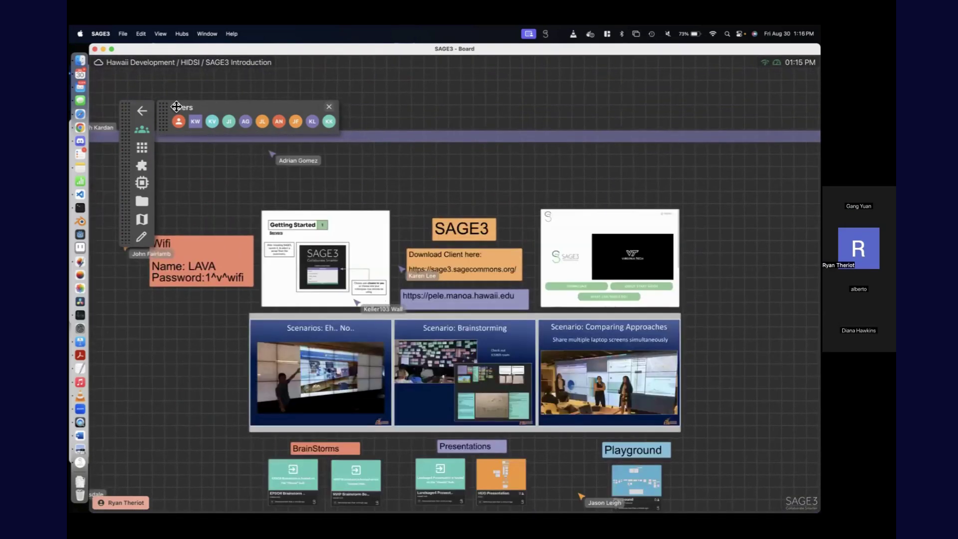
Step: Close the list of present users and show the list of board applications
left_click(329, 107)
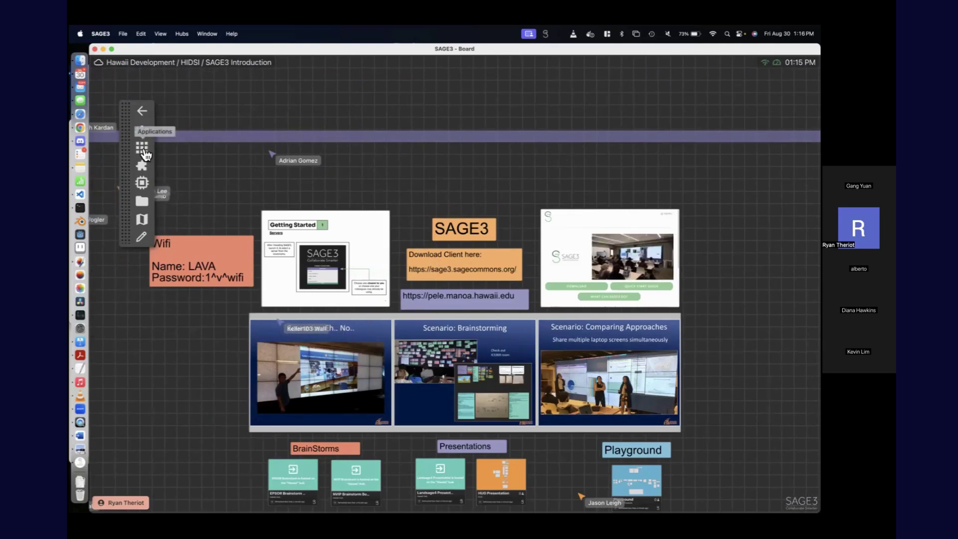
left_click(143, 149)
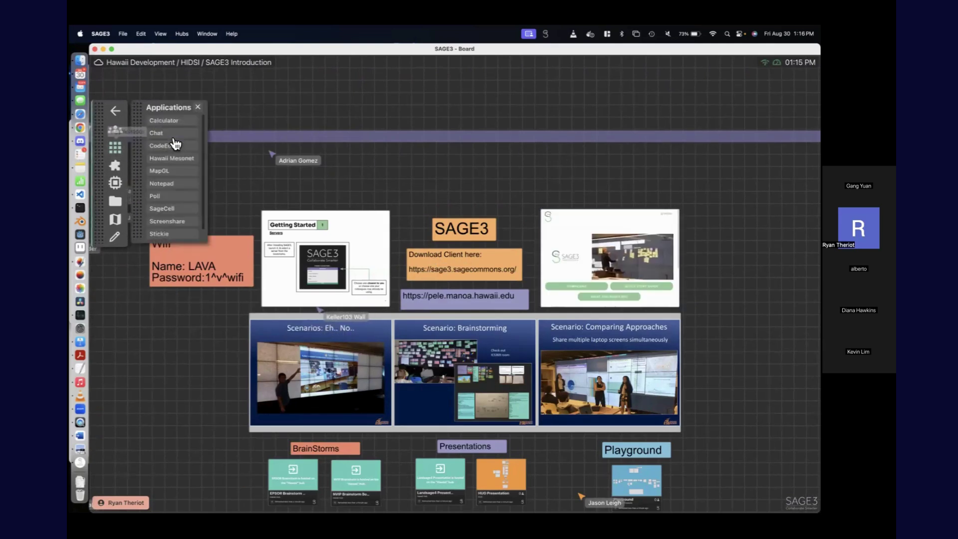
Step: Add a stickie note, move it above the gap between the Getting Started page and the SAGE3 note, and delete it
left_click(171, 234)
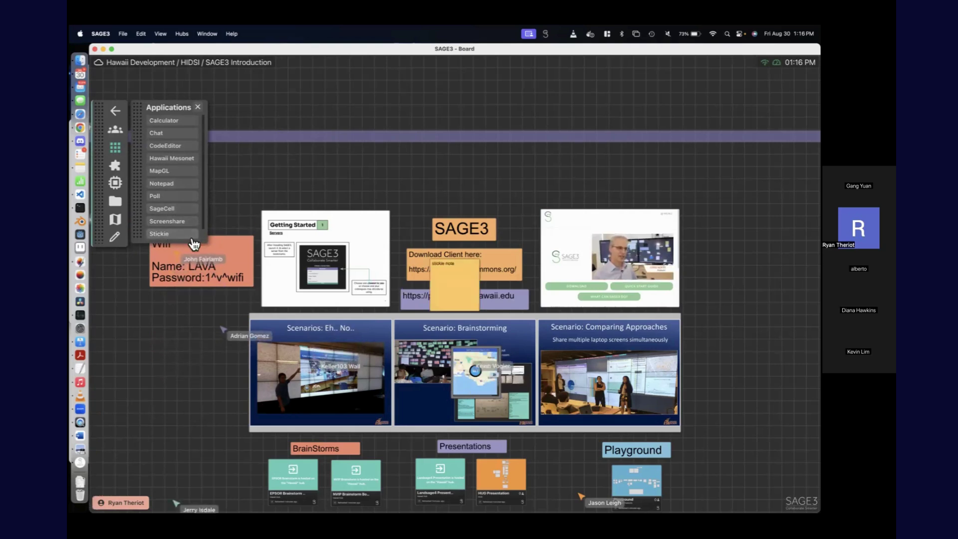
left_click_drag(448, 286, 388, 181)
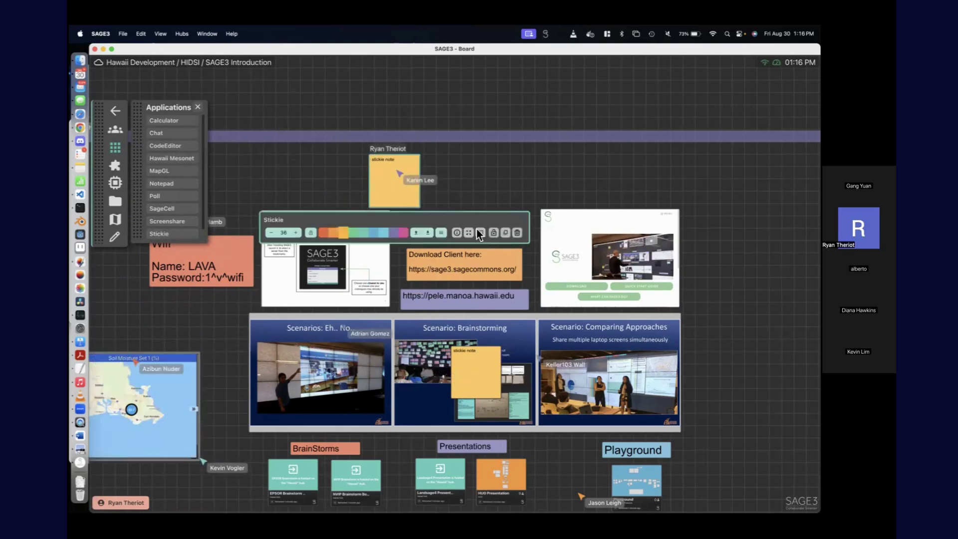
left_click(517, 232)
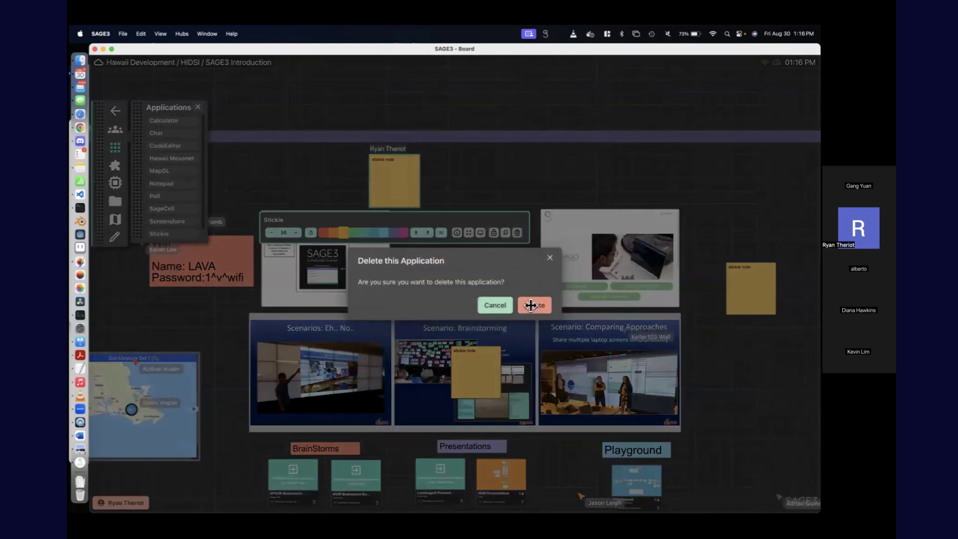
left_click(530, 304)
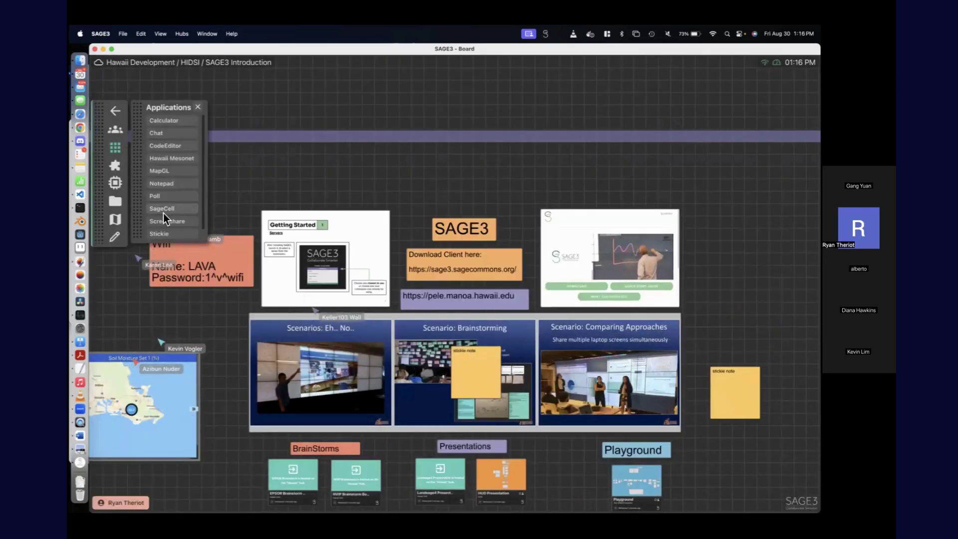
Step: Place a stickie note directly above the Getting Started page and delete it
left_click_drag(166, 234, 268, 167)
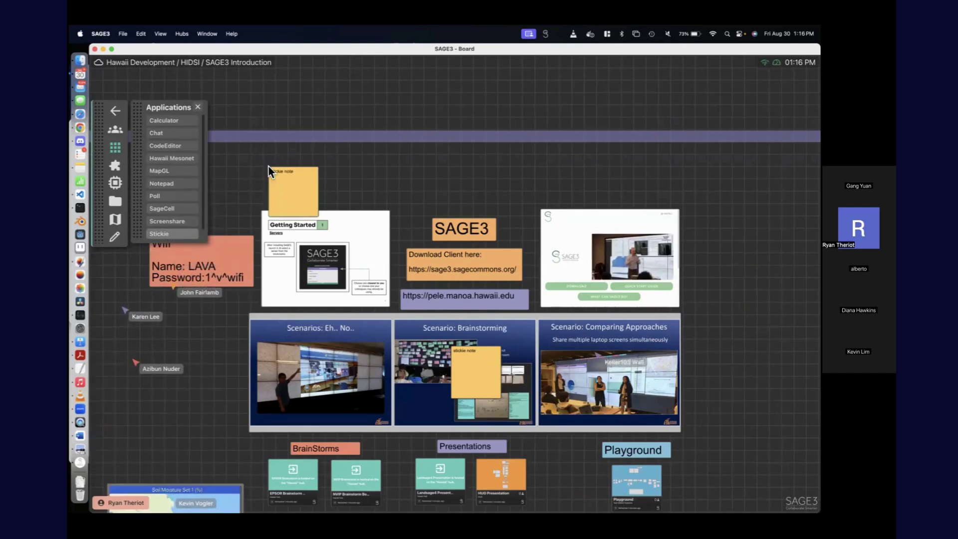
left_click(270, 168)
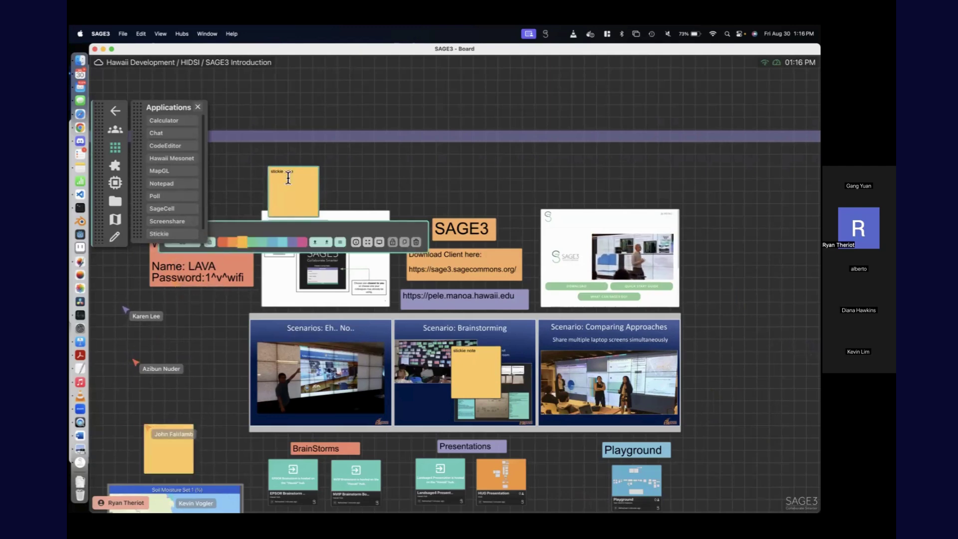
left_click(416, 242)
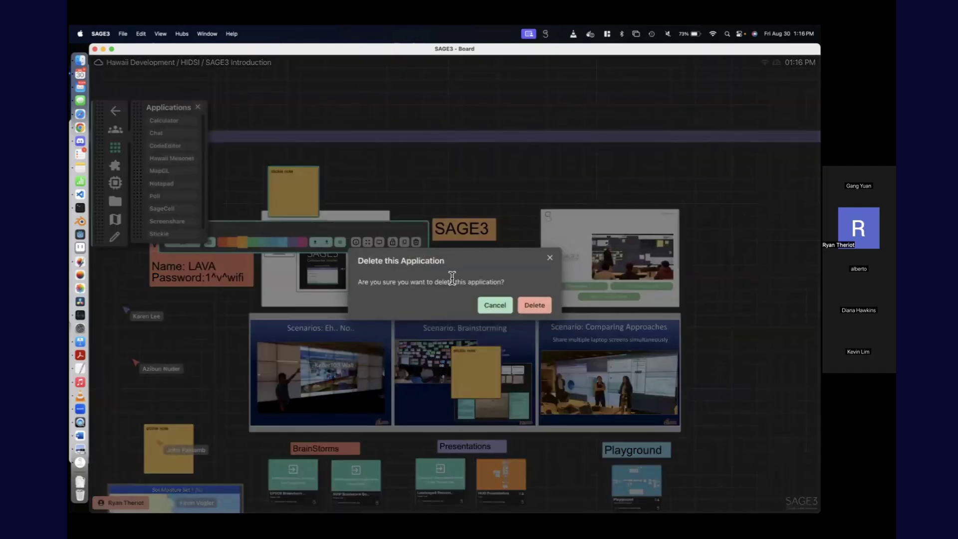
left_click(532, 306)
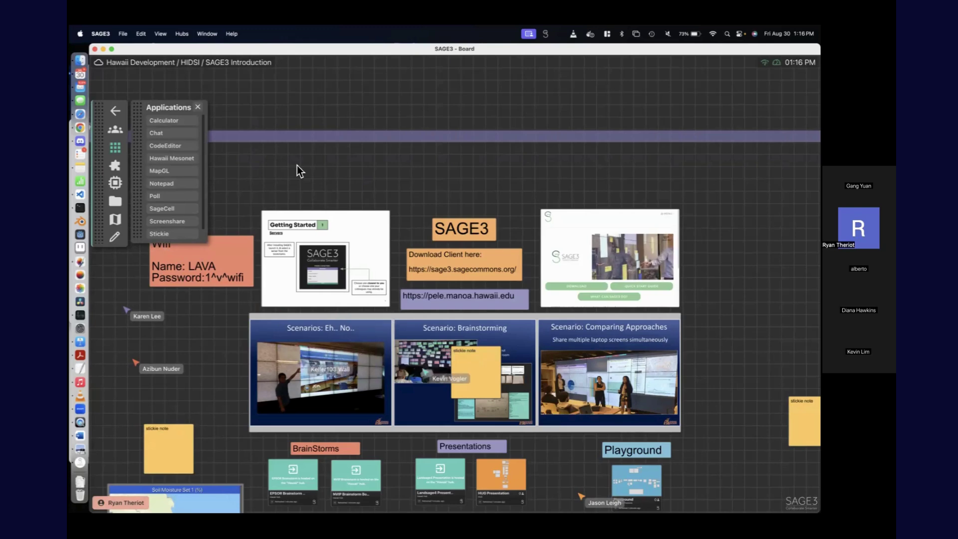
Step: Place a Notepad in the empty area below the Wifi note and bring it into close view
scroll(316, 228, "down", 3)
scroll(315, 228, "left", 3)
scroll(315, 228, "down", 3)
scroll(316, 228, "left", 3)
scroll(281, 293, "up", 1)
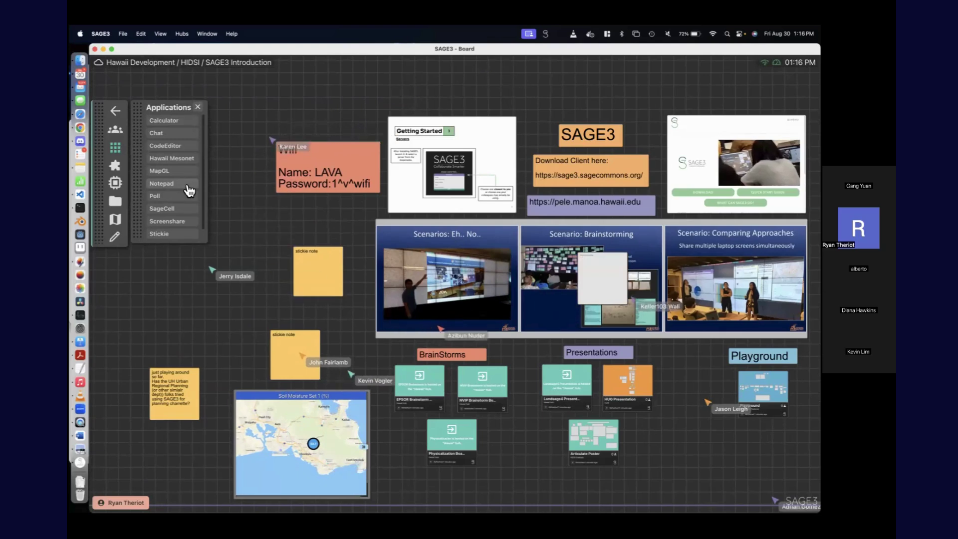
left_click_drag(181, 190, 290, 261)
double_click(290, 261)
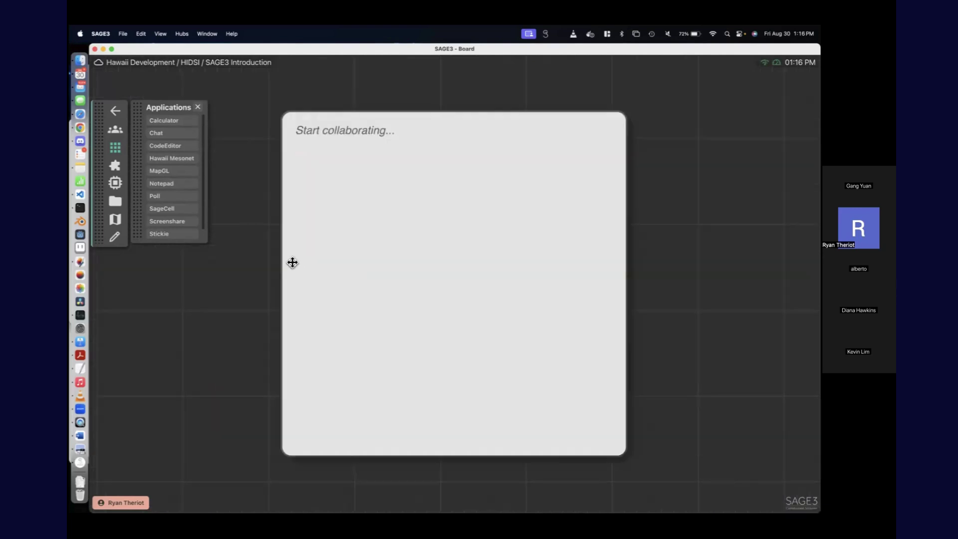
Step: Write filler strings, a self-introduction with your first name or initials and a closing line saying you are here in the notepad, and deselect it
type("a;ijf;oaijwe;oafiwje;ofi ")
type("oiwjefoiwjeofi")
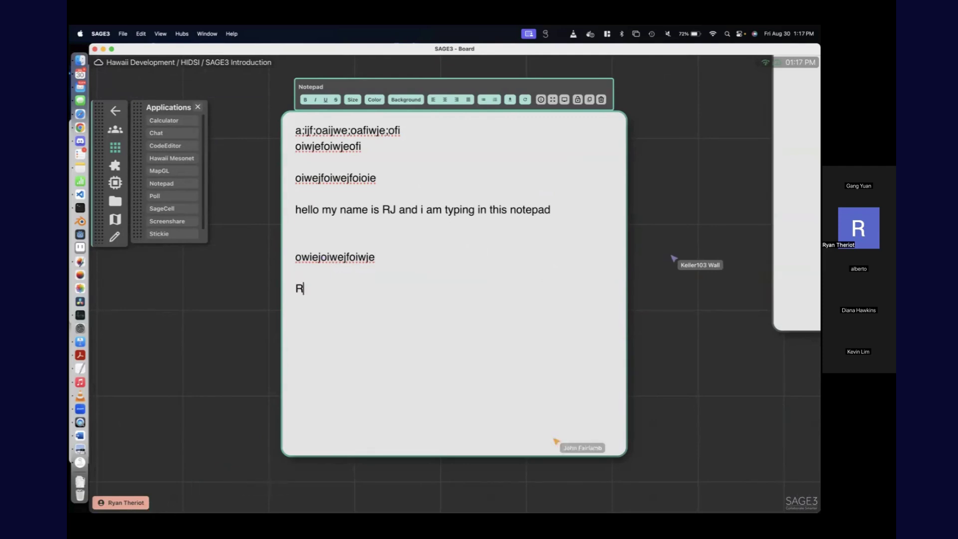
type("s here")
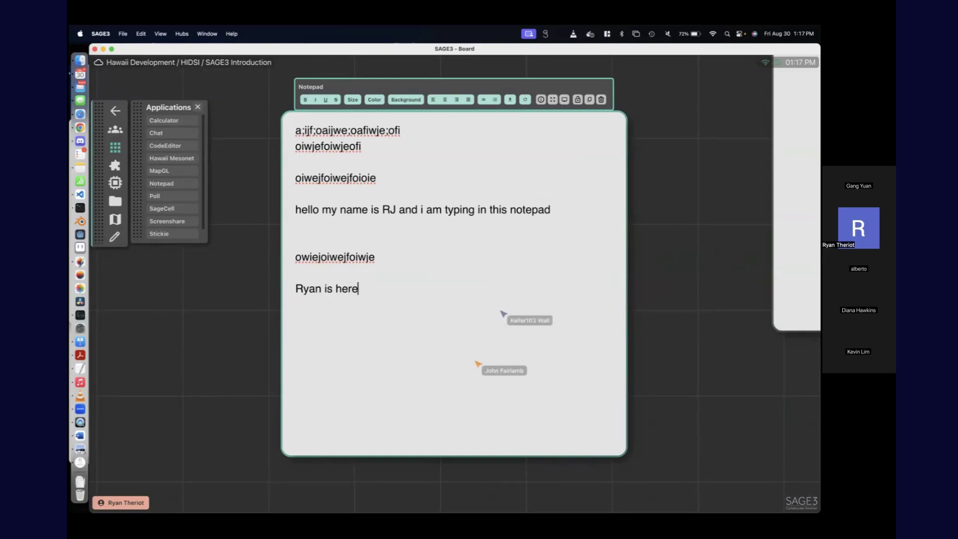
left_click_drag(411, 286, 278, 285)
left_click(260, 276)
Step: Page the SAGE3 New User Guide PDF forward to page 10, the Navigation section's Inside the Board
scroll(262, 273, "down", 5)
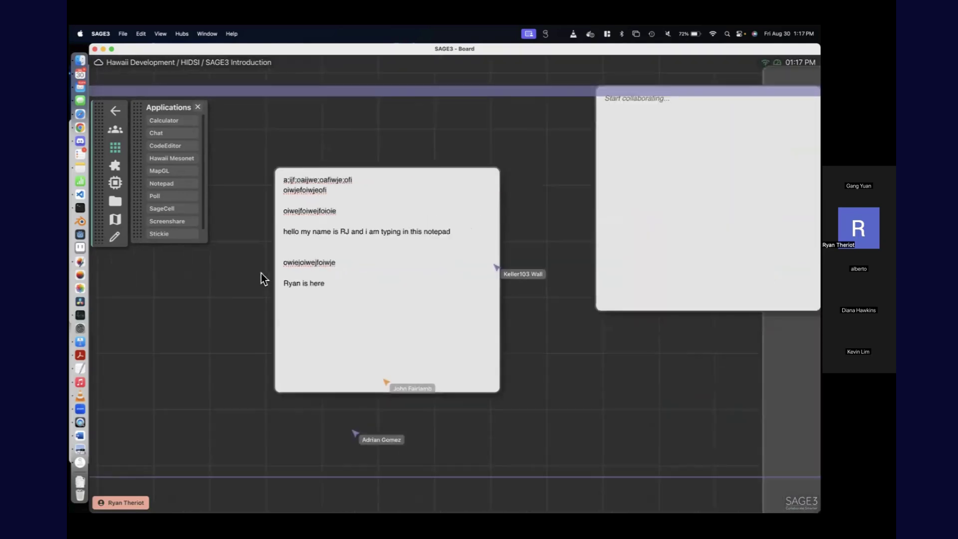
scroll(261, 273, "down", 5)
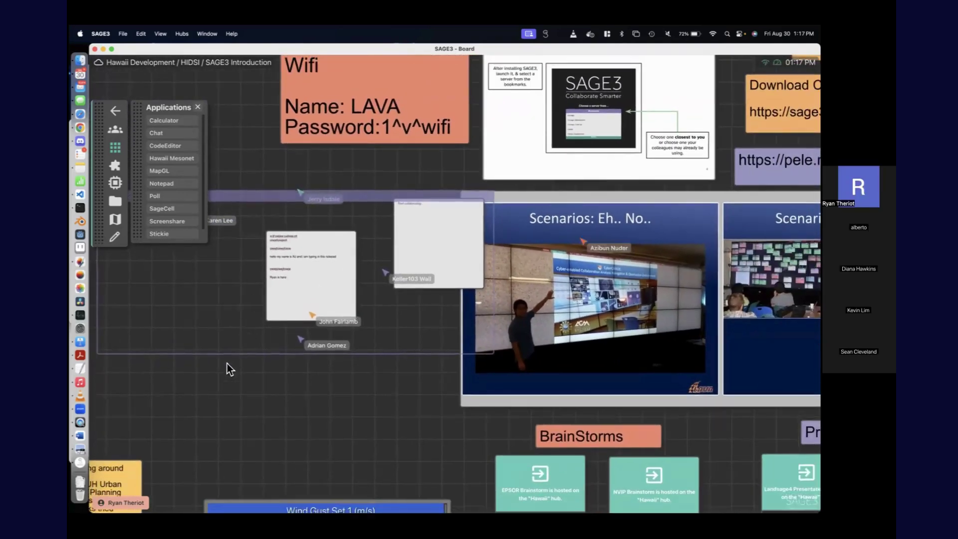
scroll(227, 363, "down", 4)
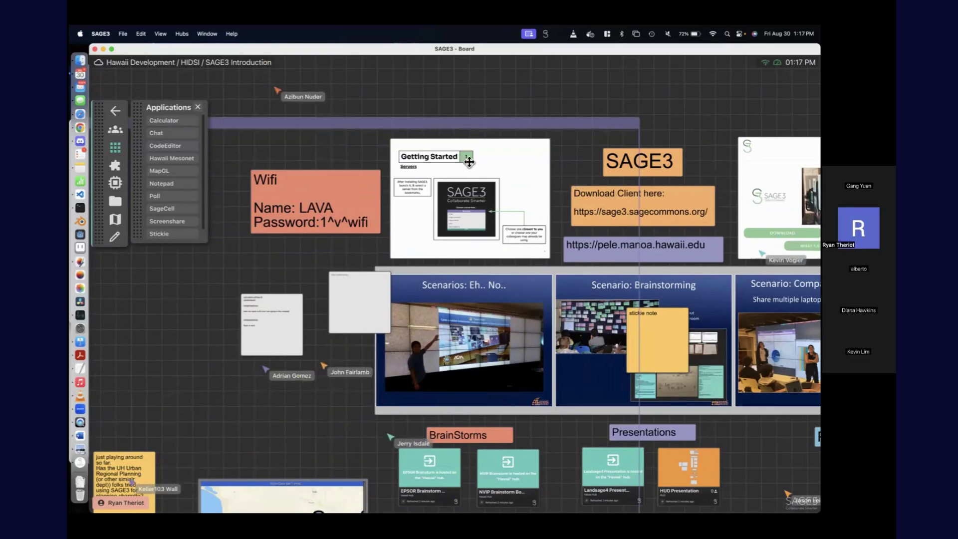
scroll(570, 174, "up", 5)
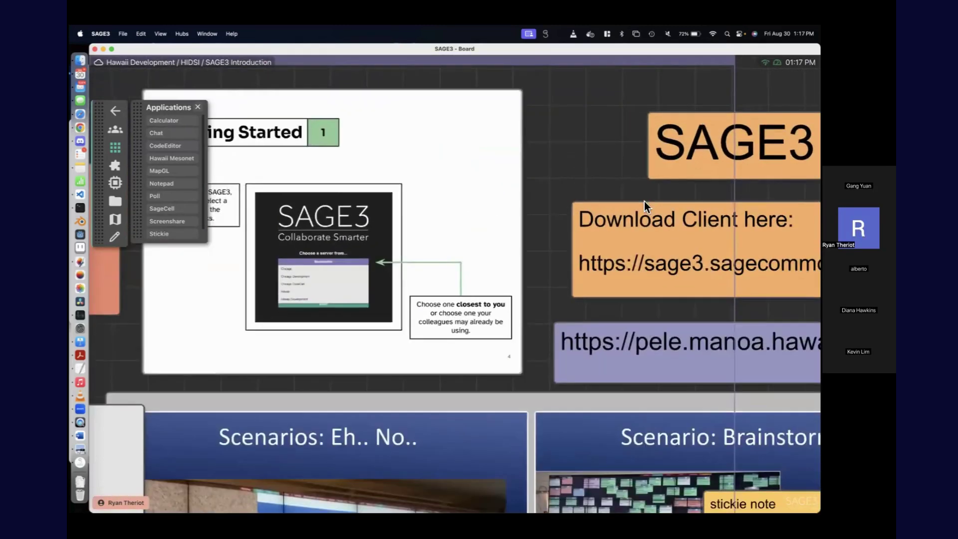
left_click_drag(293, 176, 384, 211)
left_click(396, 272)
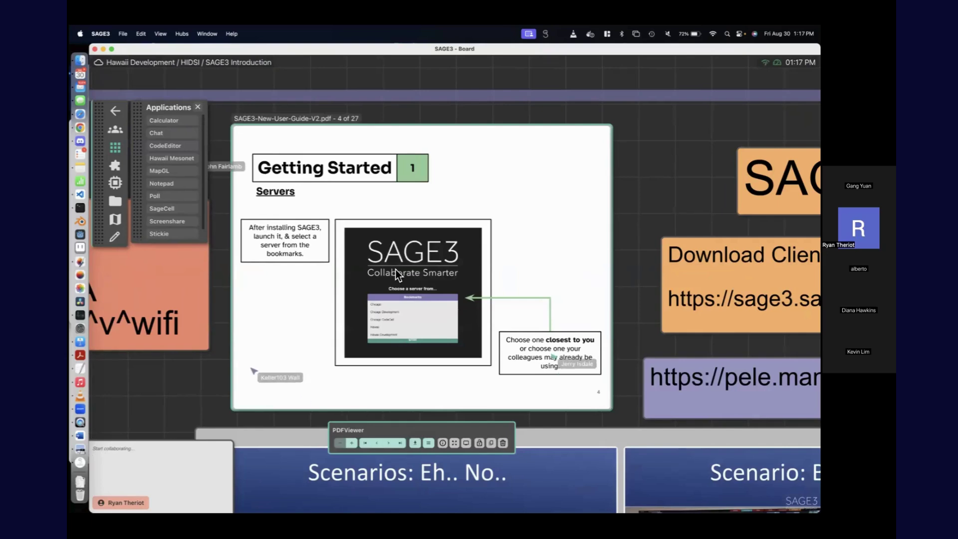
key("Right")
key("Right")
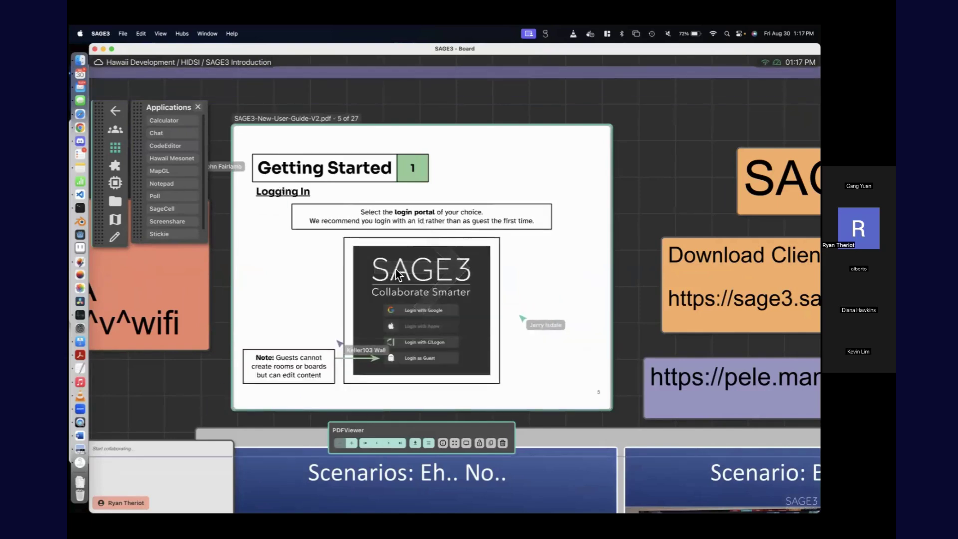
key("Right")
key("Right")
key("Right")
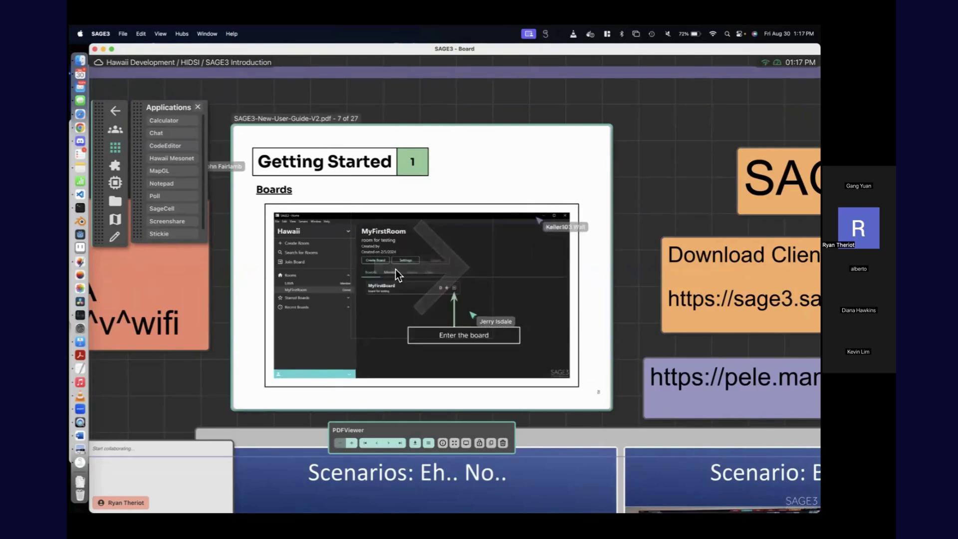
key("Left")
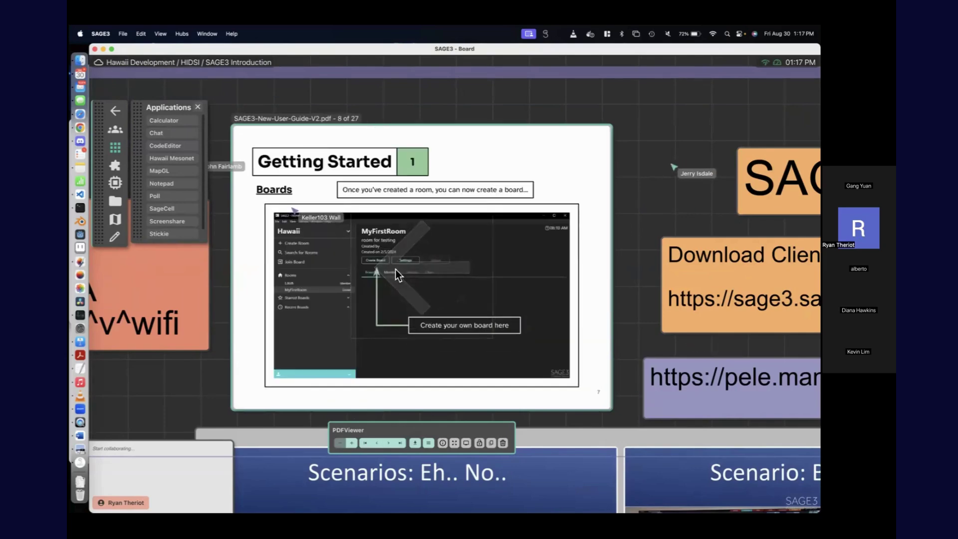
key("Right")
key("Right")
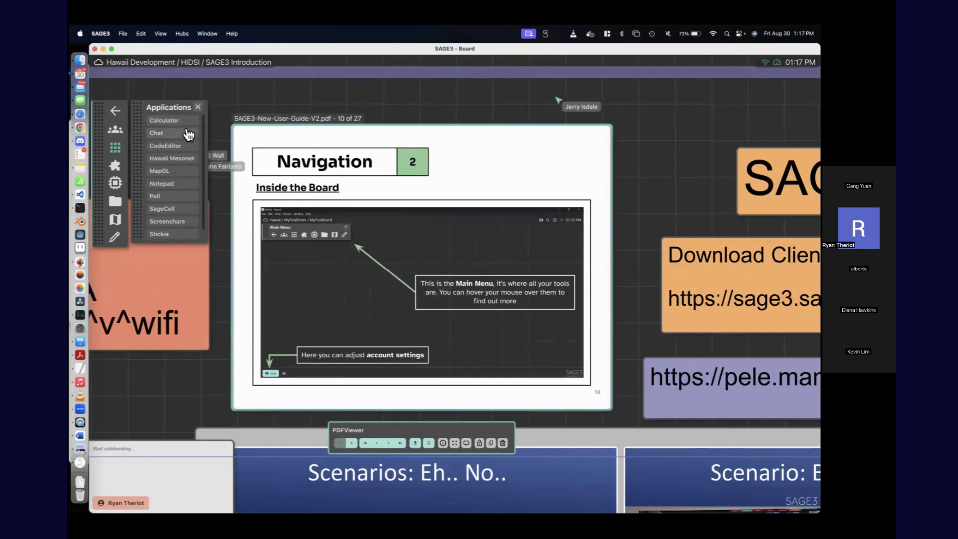
Step: Close the applications list, open the Annotations tools and move them lower, over the bottom part of the guide page
left_click(198, 107)
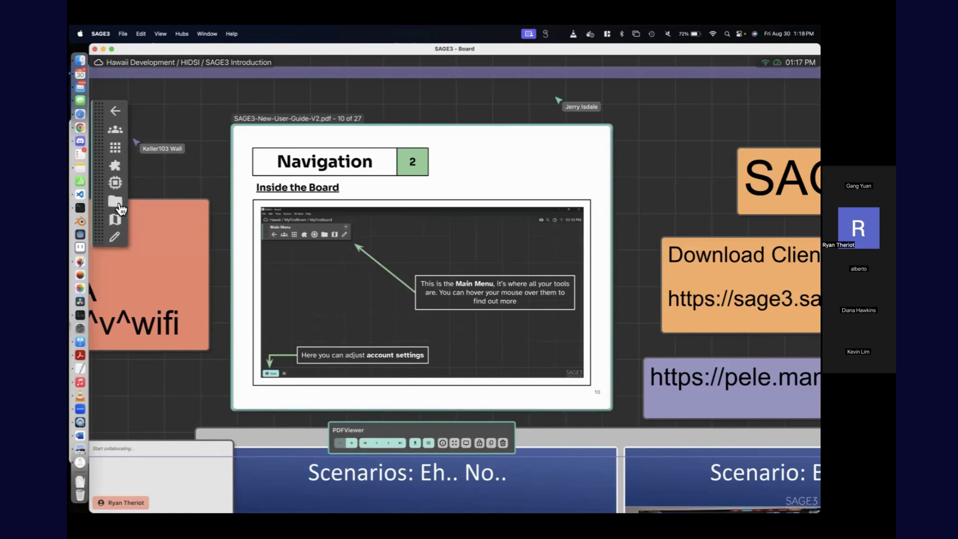
left_click(114, 237)
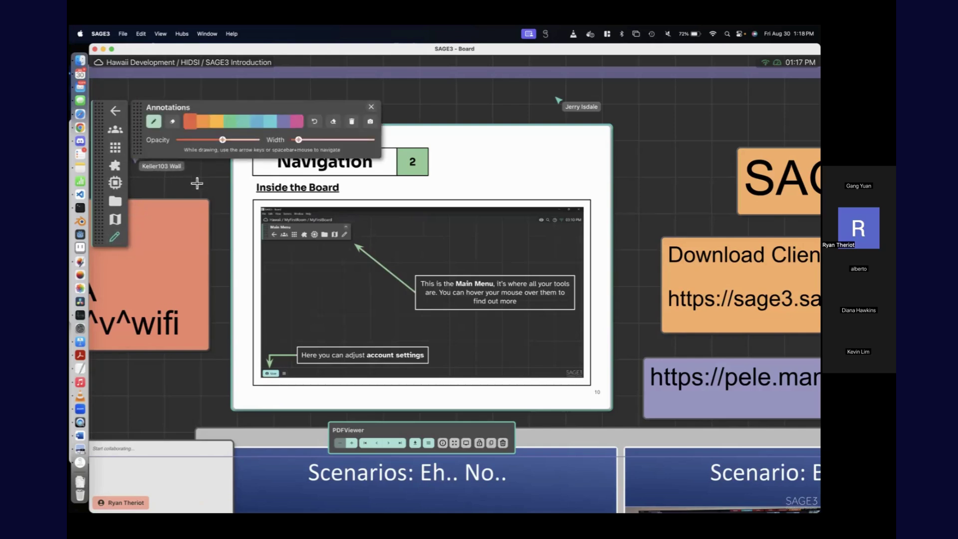
left_click_drag(140, 121, 174, 290)
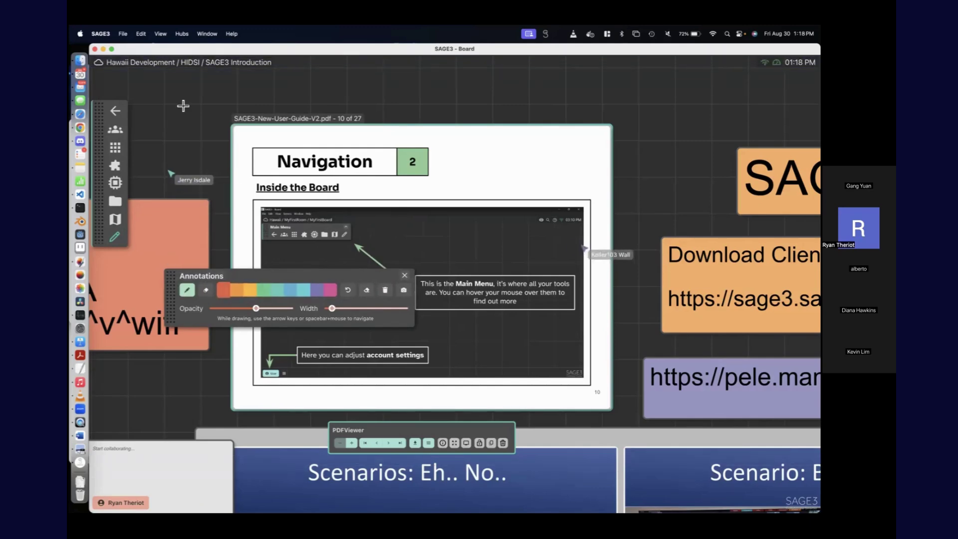
Step: Scribble freehand loops in red beside the guide page and in orange across its Navigation heading
left_click_drag(190, 140, 179, 128)
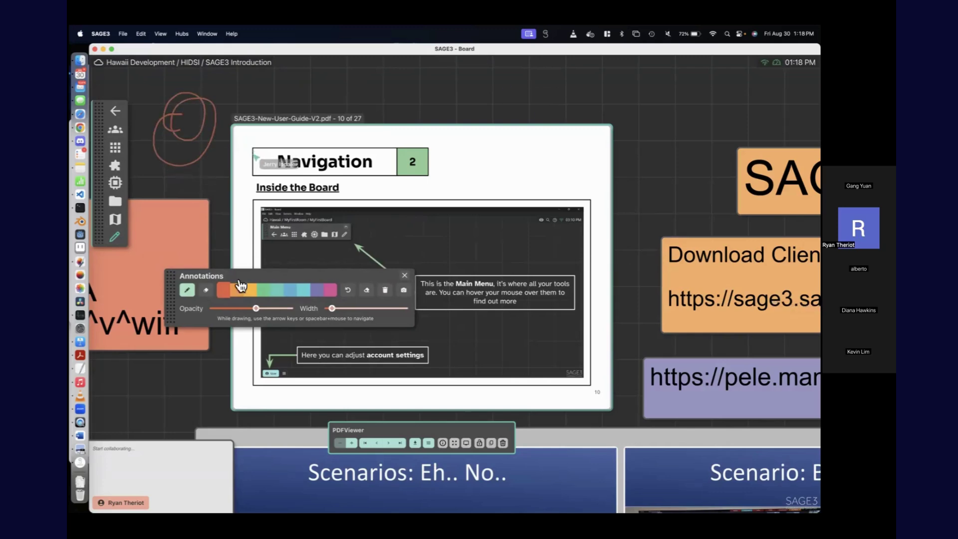
mouse_move(304, 149)
left_mouse_down()
mouse_move(240, 172)
mouse_move(167, 171)
left_mouse_up()
key("Escape")
Step: Set the annotation pen to purple with a higher opacity and the maximum width
scroll(164, 163, "down", 10)
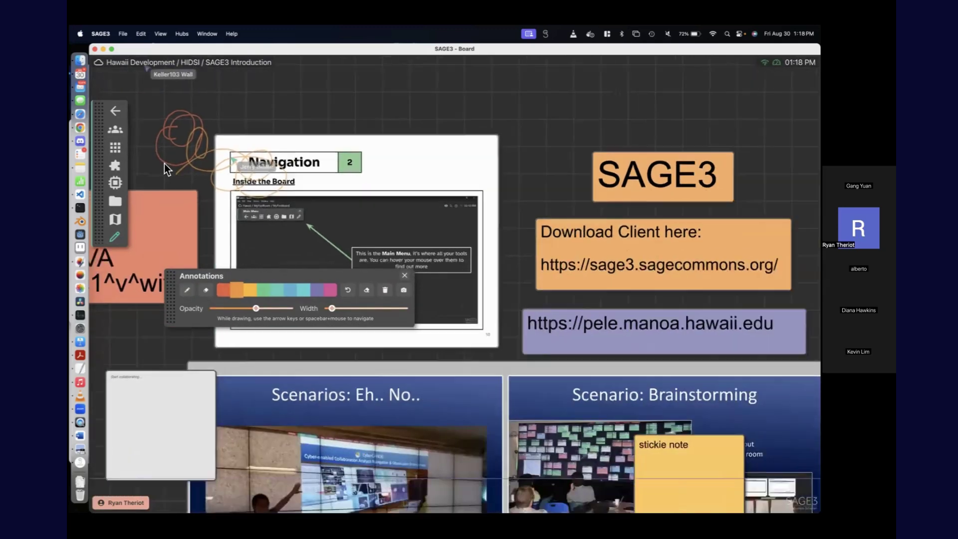
scroll(401, 121, "down", 3)
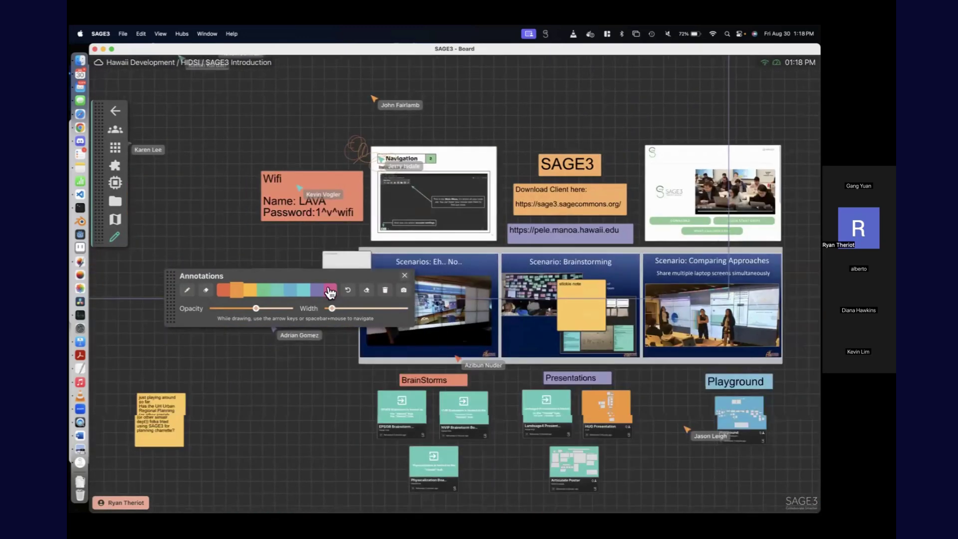
left_click(317, 290)
left_click_drag(255, 309, 284, 309)
left_click_drag(381, 315, 408, 309)
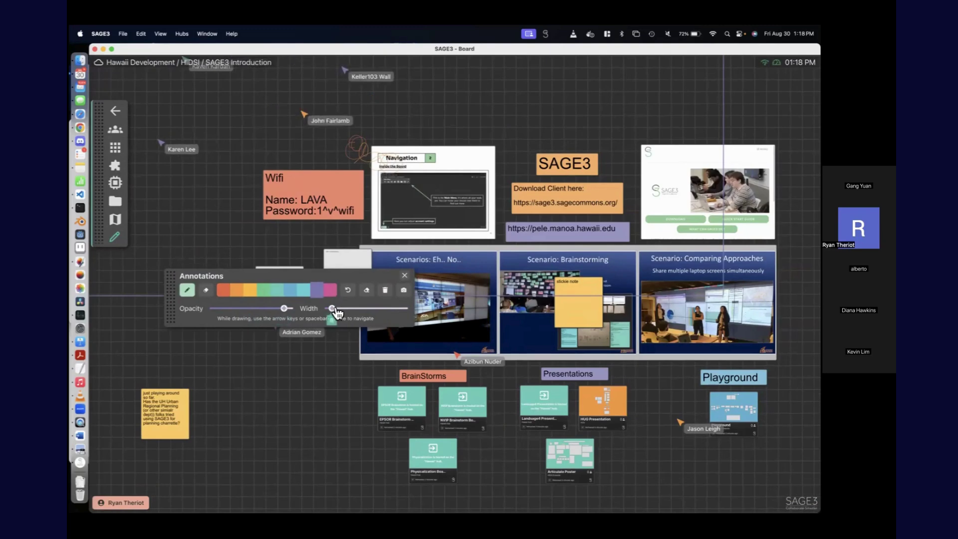
Step: Draw thick purple strokes in the empty area around the Wifi note and undo them
left_click_drag(250, 153, 224, 174)
left_click_drag(177, 145, 279, 148)
left_click(343, 286)
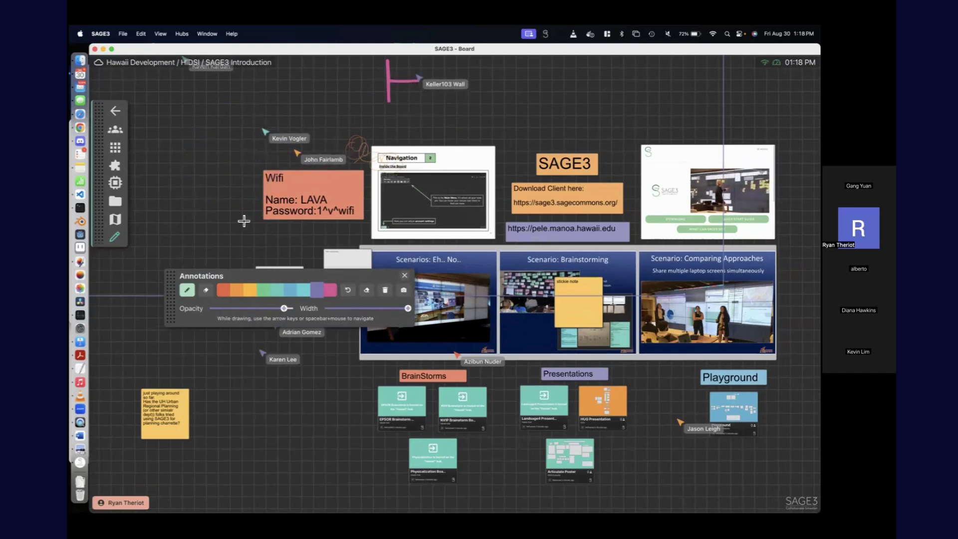
Step: Close the Annotations tools beneath the pink handwriting, and show and dismiss the board's Actions and Apps choices
left_click_drag(228, 159, 230, 272)
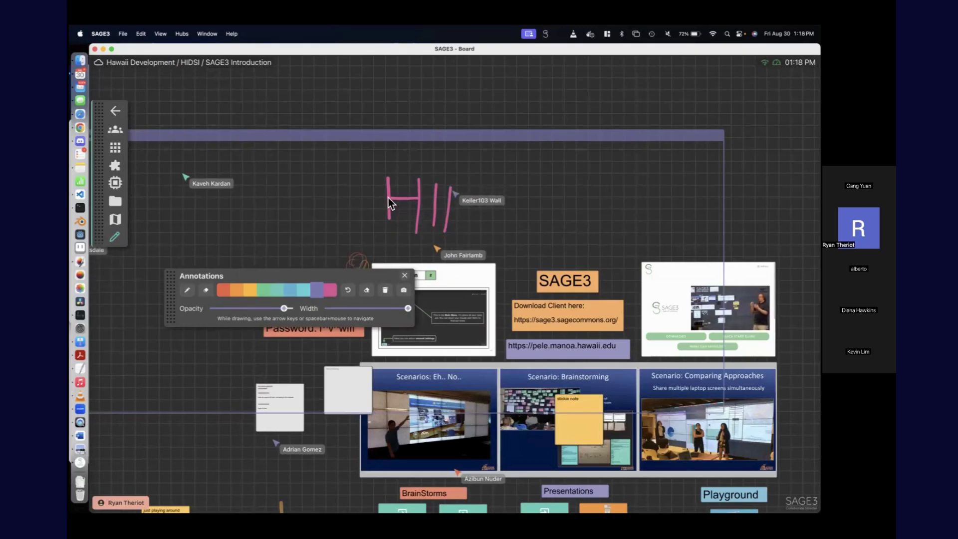
scroll(366, 202, "up", 4)
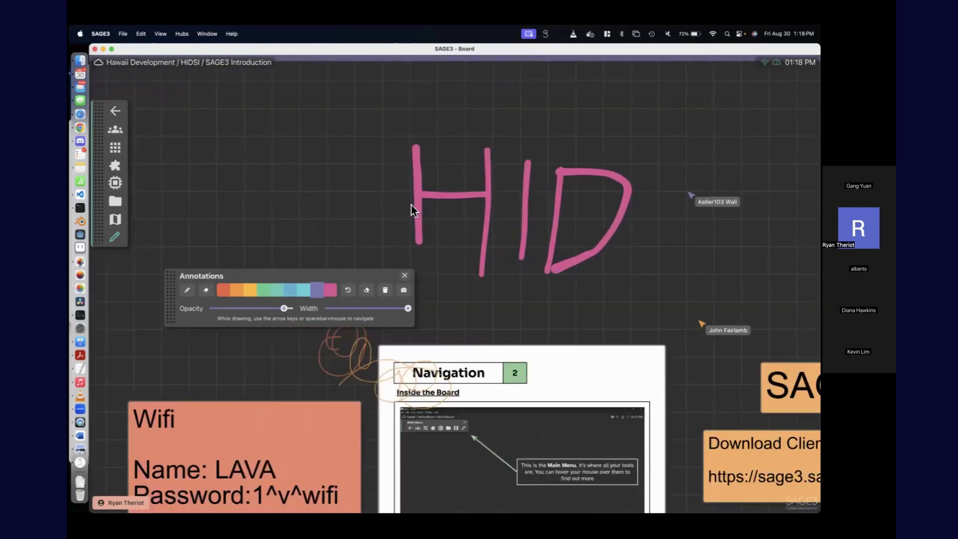
left_click(405, 275)
right_click(417, 219)
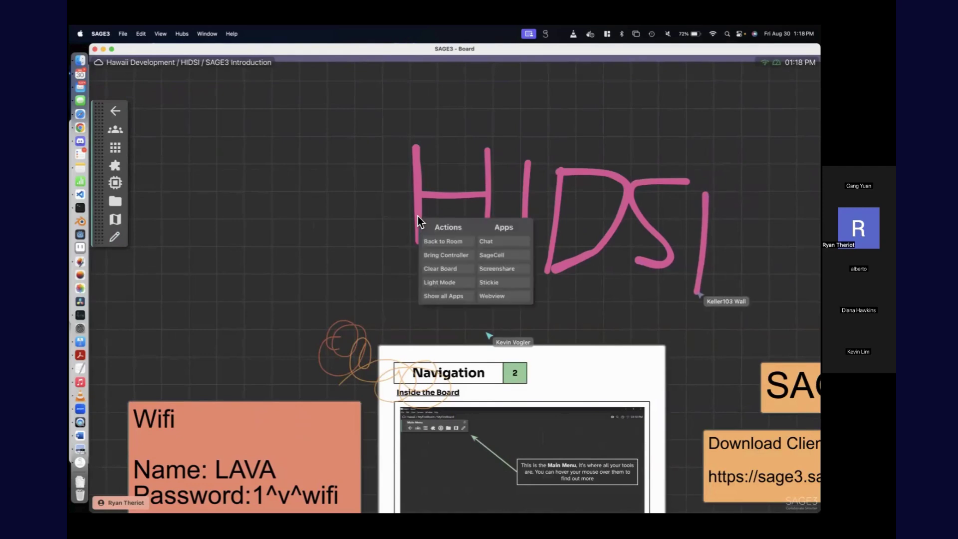
left_click(418, 208)
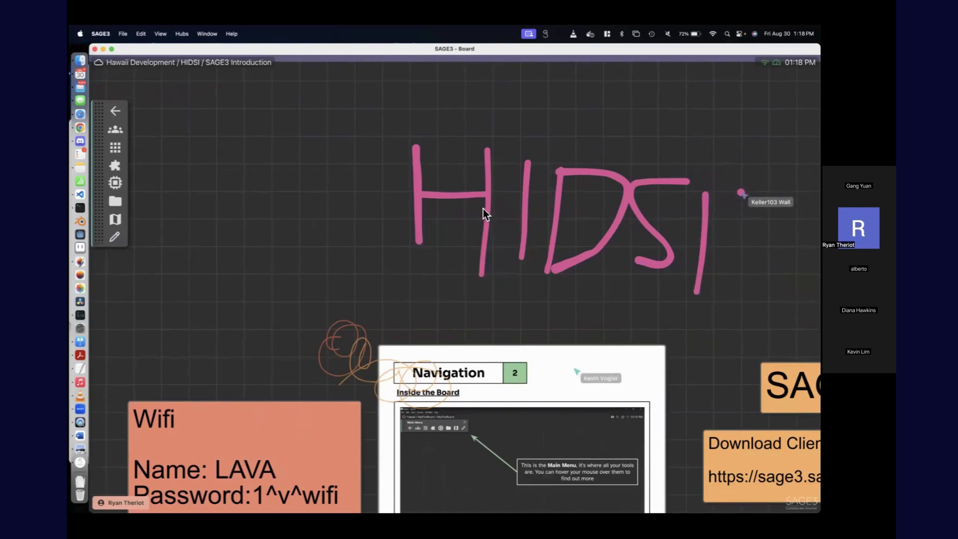
Step: Open the Navigation minimap over the zoomed-out board and place it lower, beside the main menu
scroll(361, 238, "down", 10)
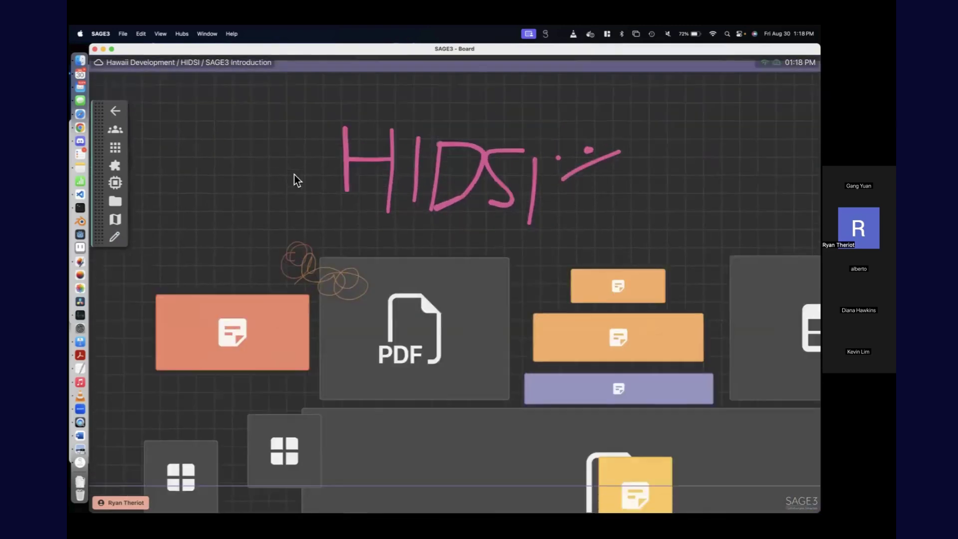
scroll(294, 175, "down", 5)
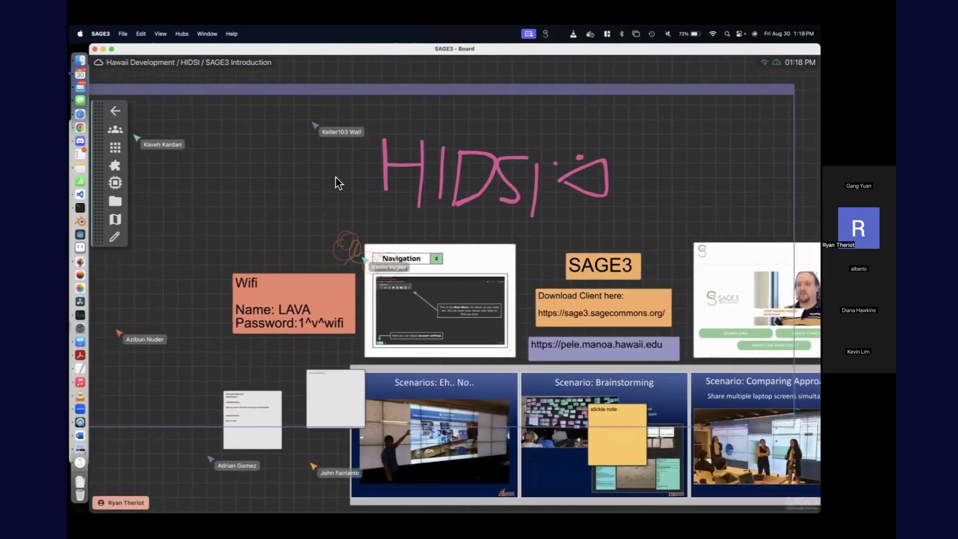
scroll(301, 163, "down", 3)
scroll(136, 161, "down", 3)
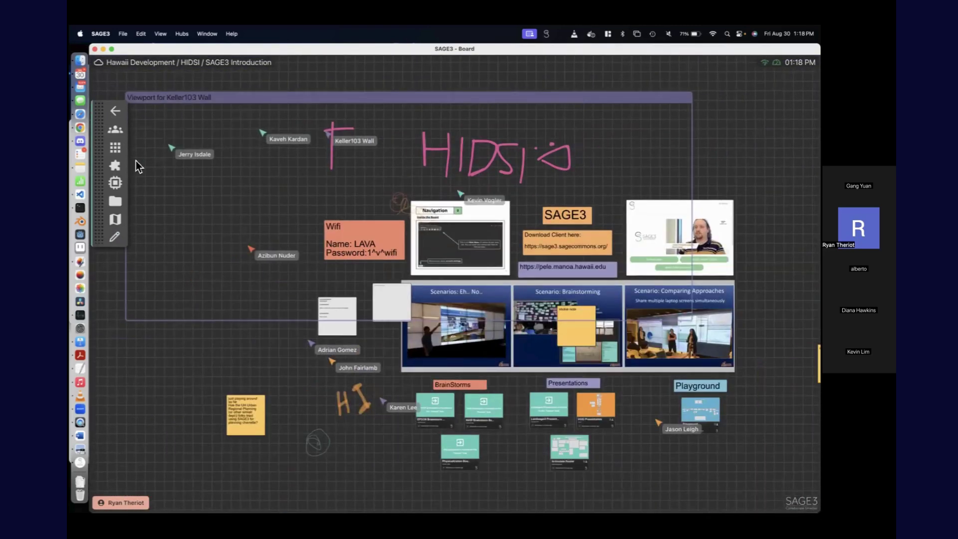
left_click(114, 219)
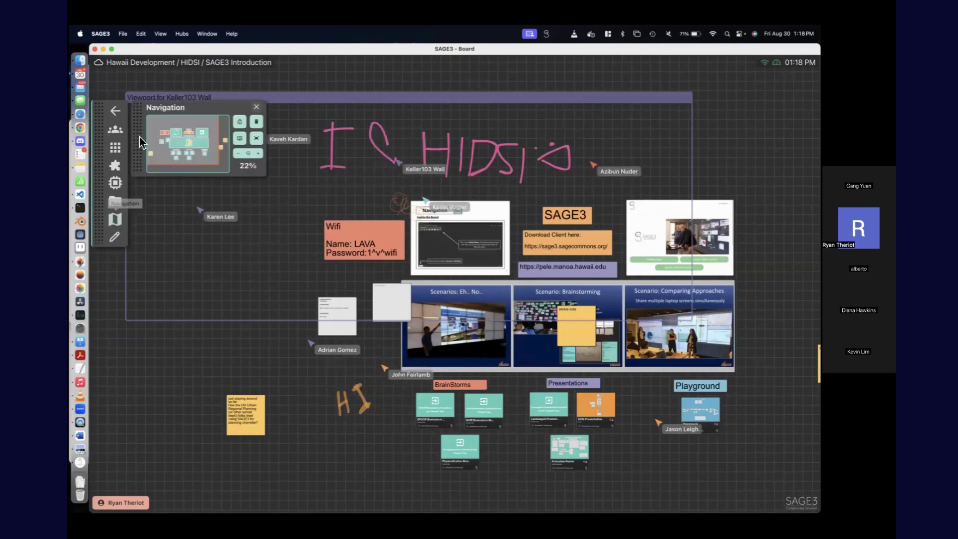
left_click_drag(138, 118, 145, 218)
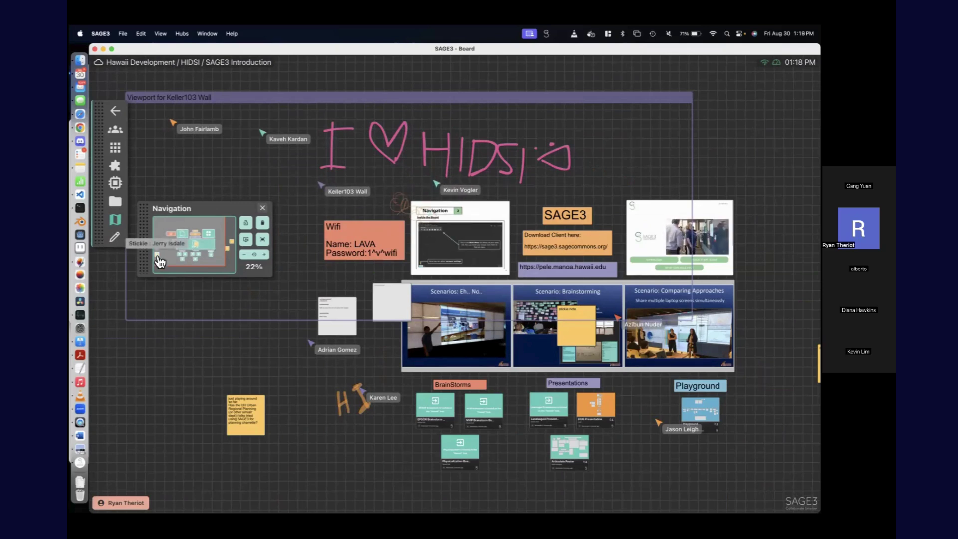
Step: Use the minimap to jump to the SAGE3 website view, the SAGEPitchshort.pdf slides, the yellow planning note, and back to the slides
left_click(212, 241)
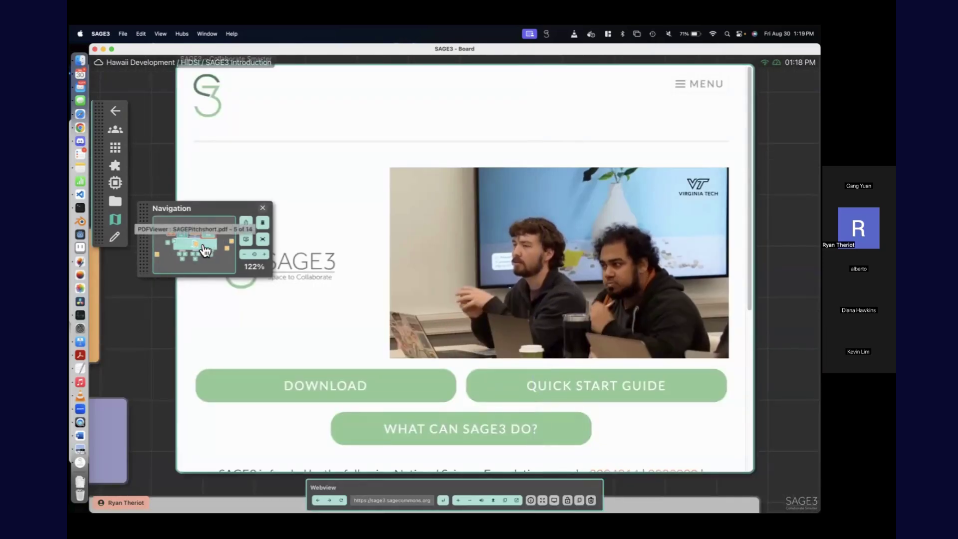
left_click(192, 248)
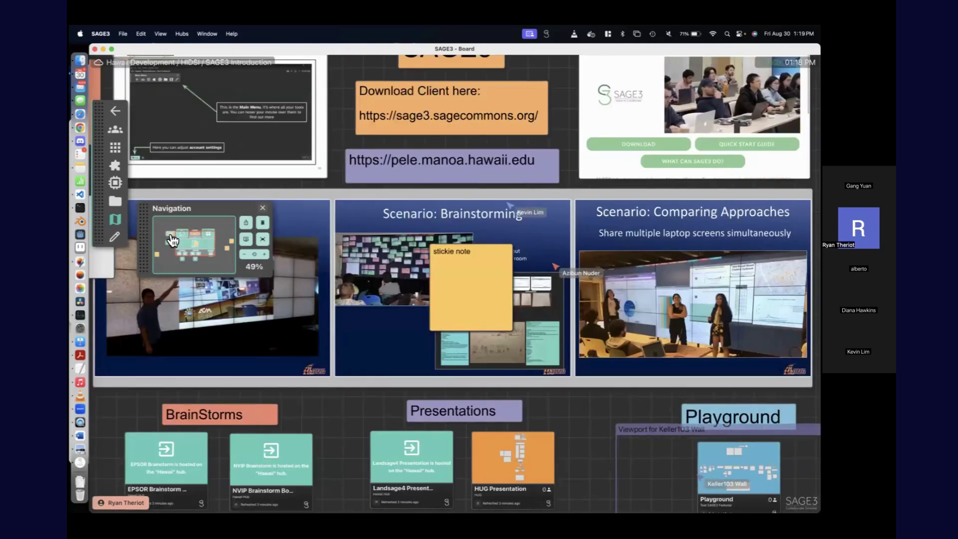
left_click(163, 250)
left_click(173, 246)
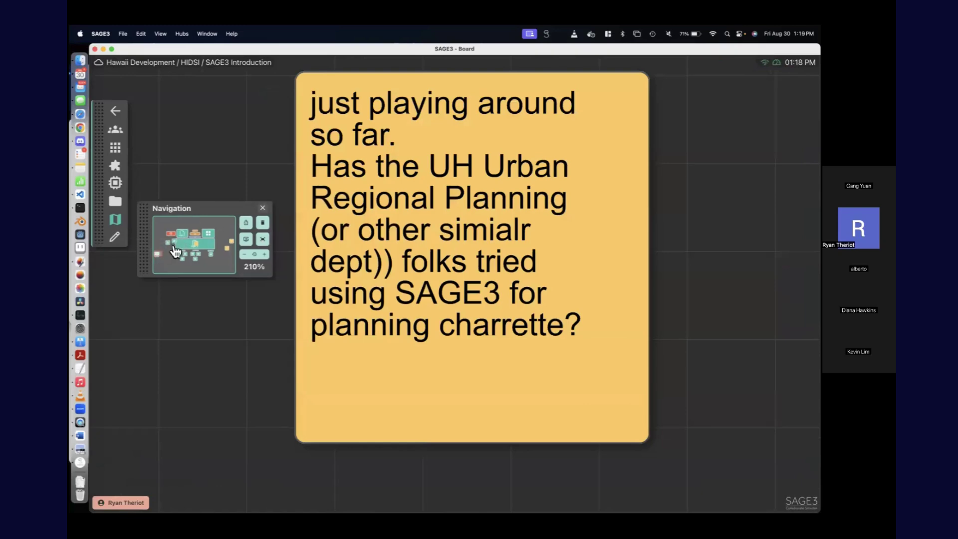
left_click(190, 247)
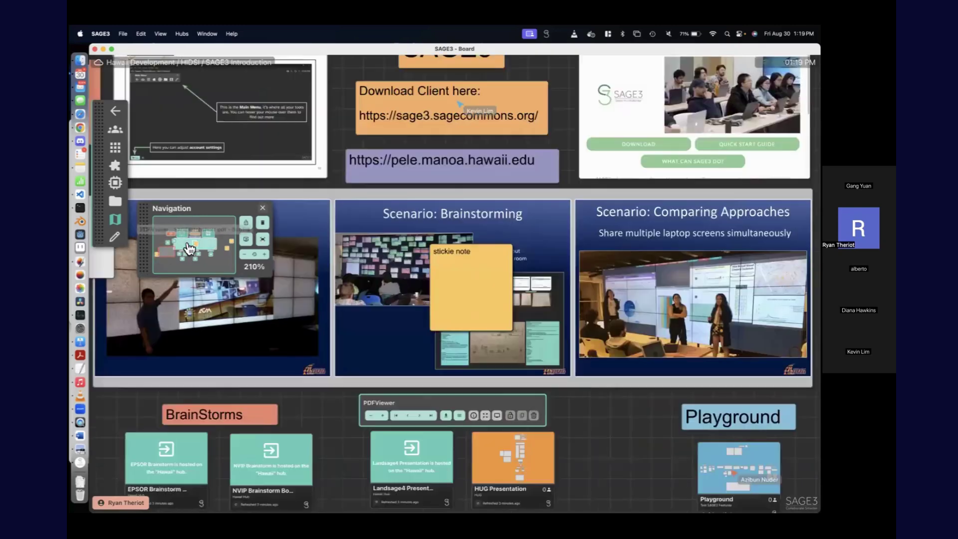
Step: Adjust the board zoom from the Navigation controls, fit all apps in view, and close Navigation
left_click(262, 255)
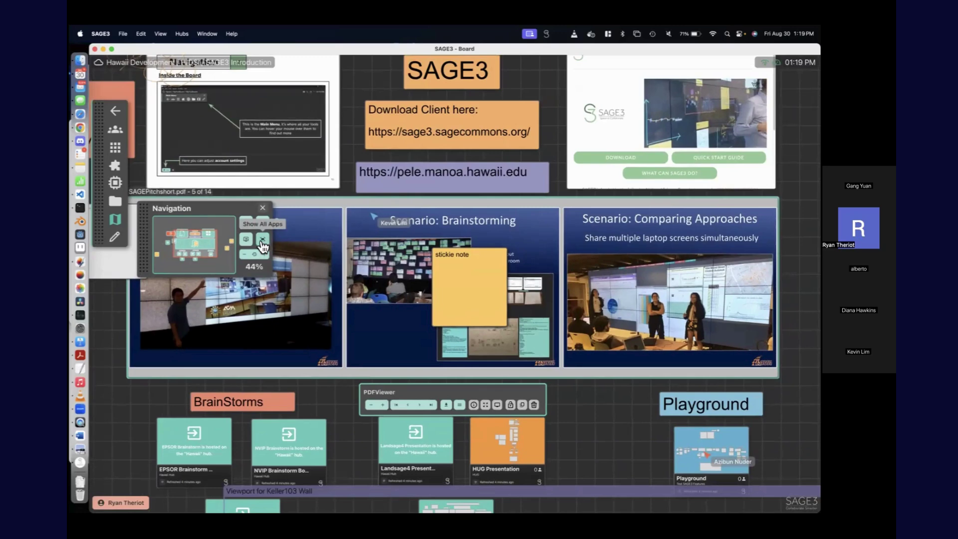
left_click(263, 240)
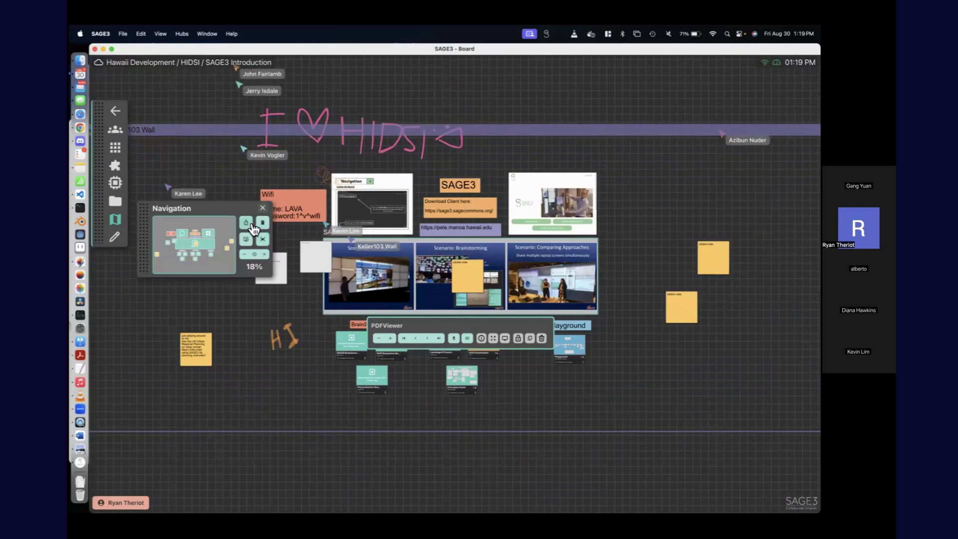
left_click(263, 210)
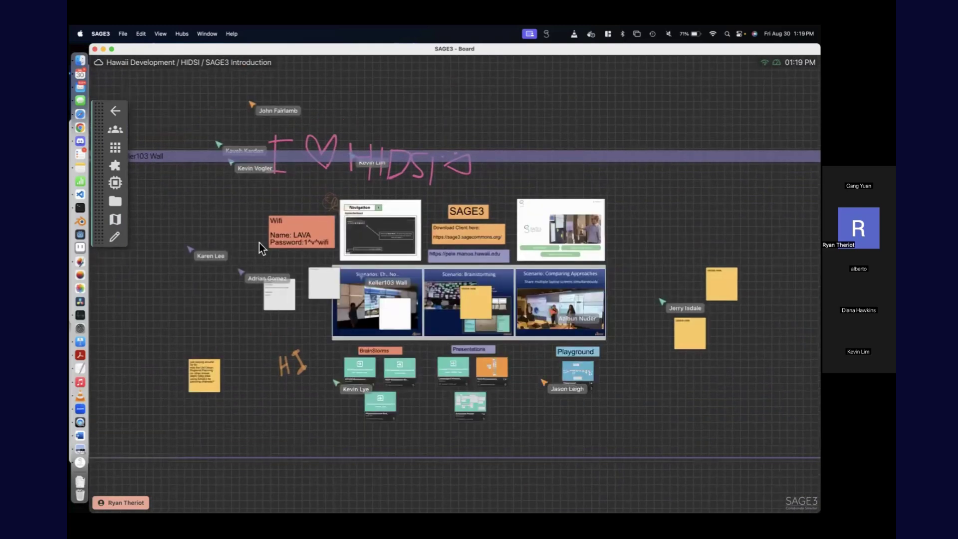
Step: Move the yellow planning note to the wall viewport's upper-left corner and across to its upper-right corner, and shift the main menu higher
scroll(227, 234, "down", 3)
scroll(185, 336, "down", 2)
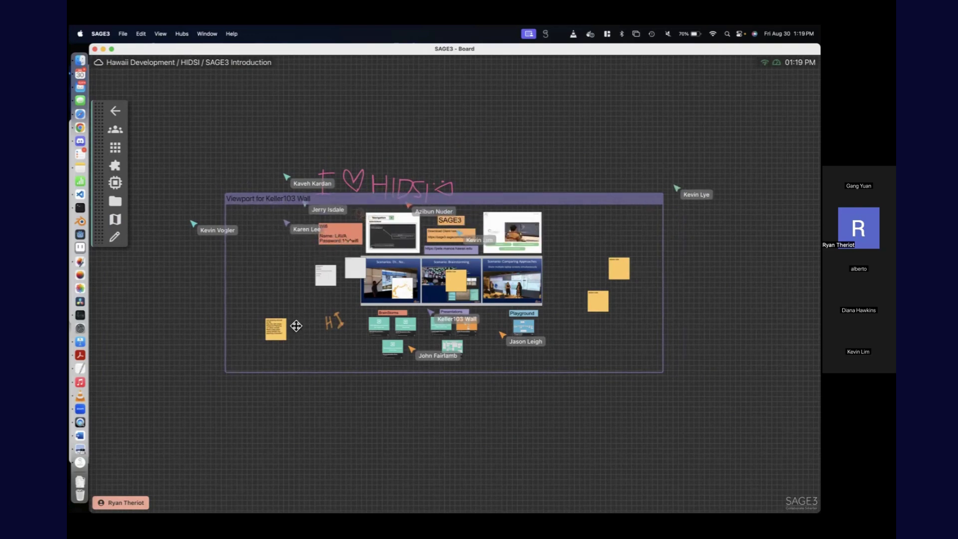
left_click_drag(274, 329, 290, 252)
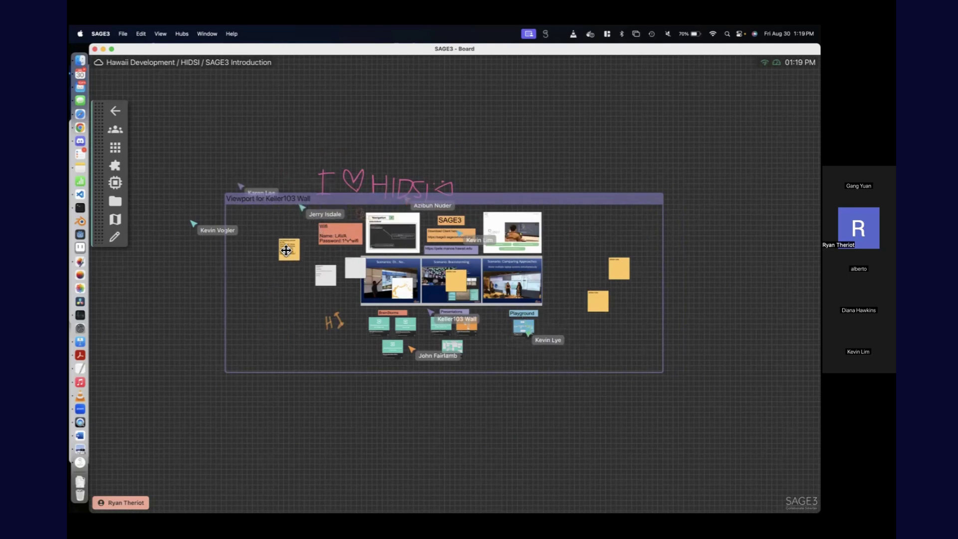
left_click_drag(235, 219, 234, 217)
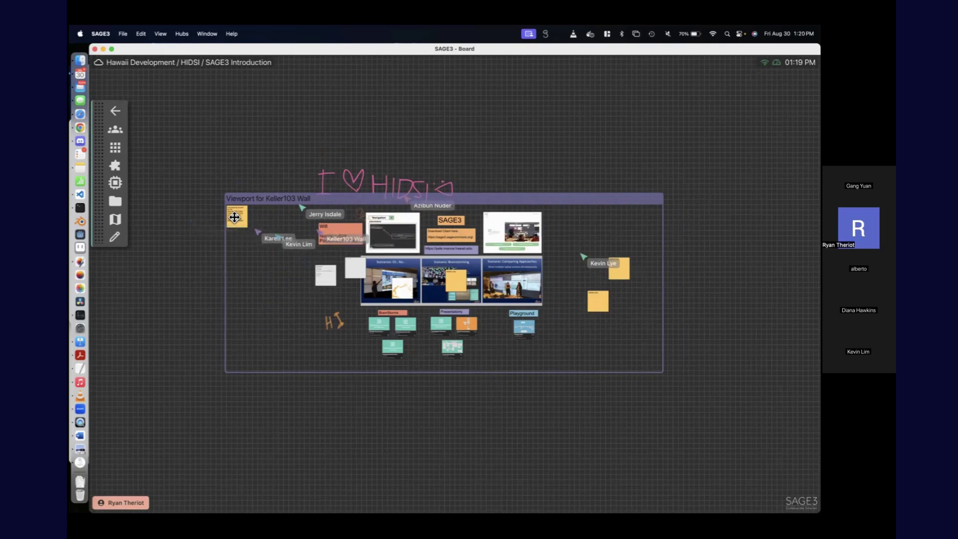
left_click_drag(234, 218, 680, 220)
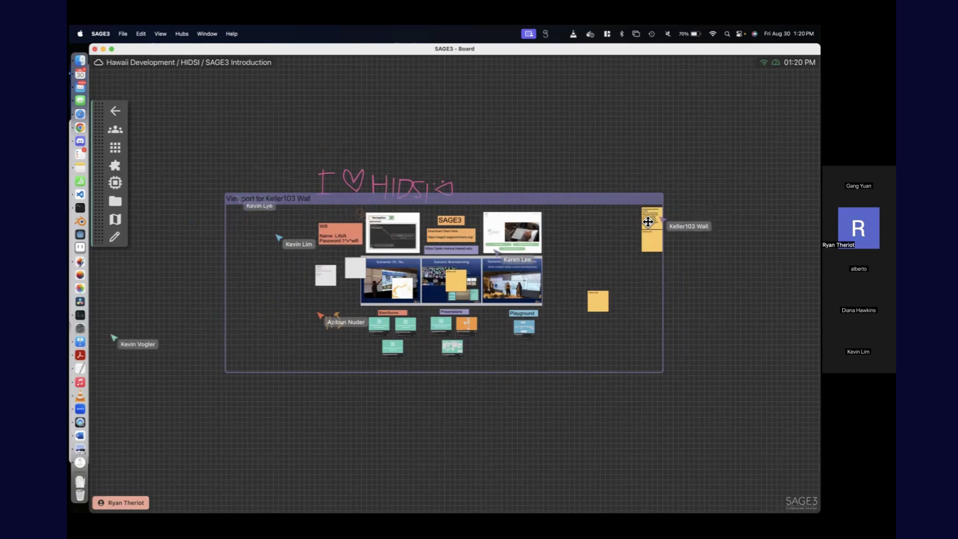
left_click_drag(98, 140, 98, 107)
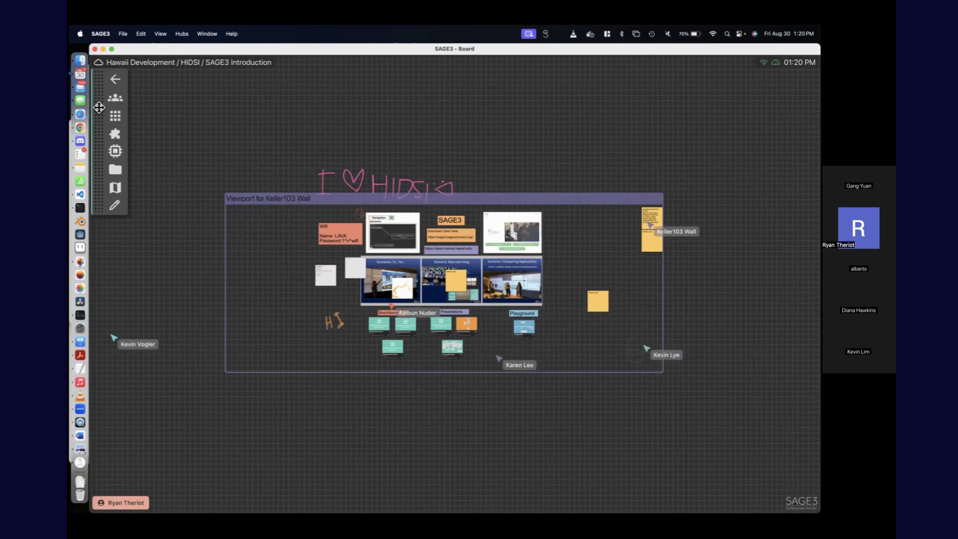
Step: Show the user account editing options and dismiss them without saving changes
left_click(121, 503)
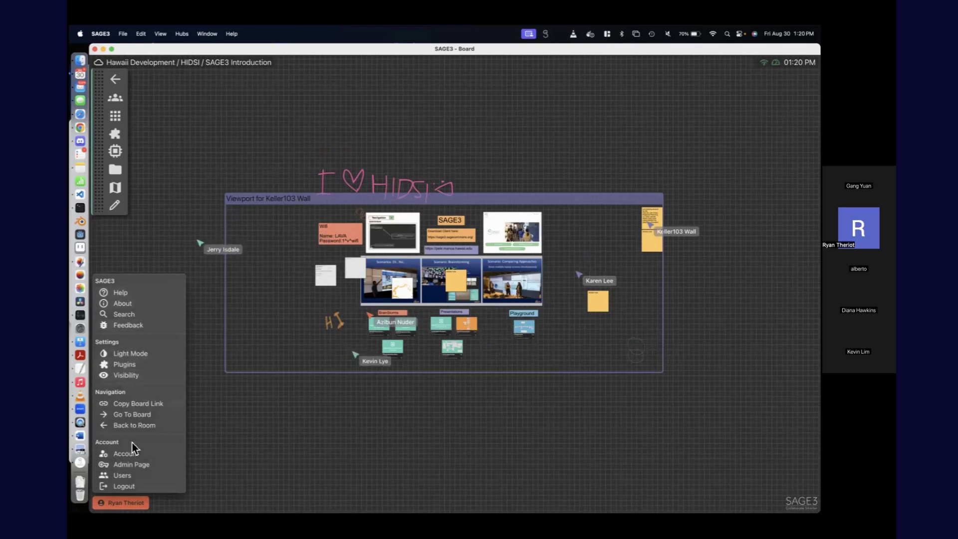
left_click(132, 452)
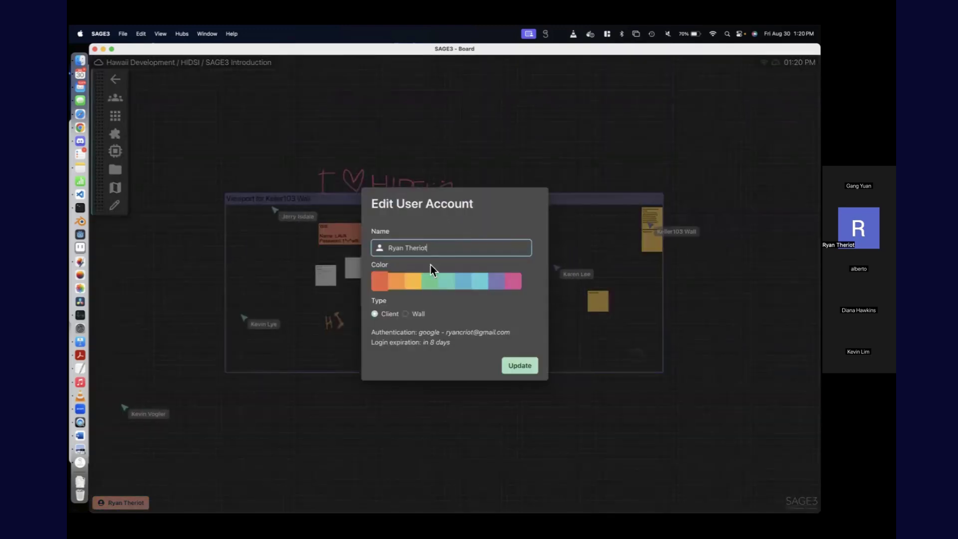
left_click(413, 425)
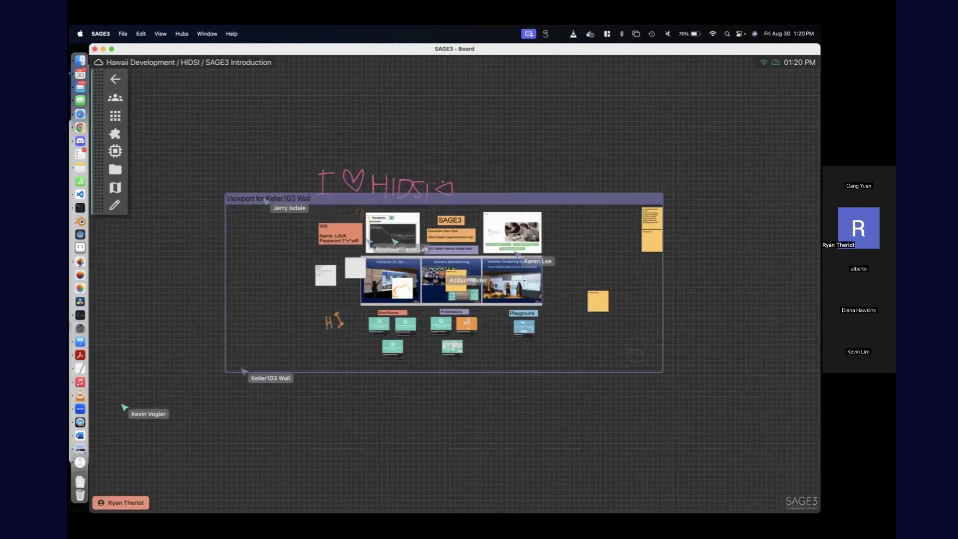
Step: Append "The King" to the account's display name, choose light cyan as its color, set its type to Wall, and save the update
left_click(120, 503)
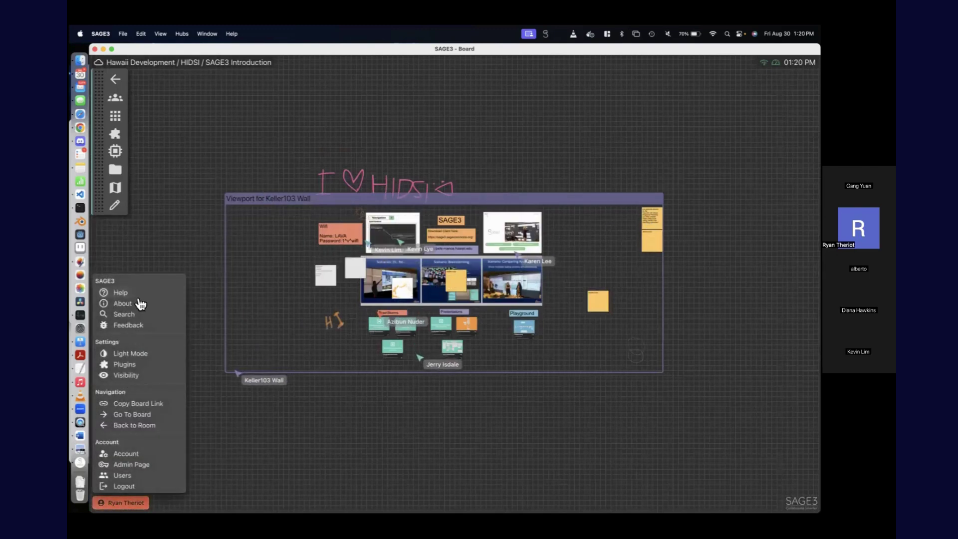
left_click(124, 454)
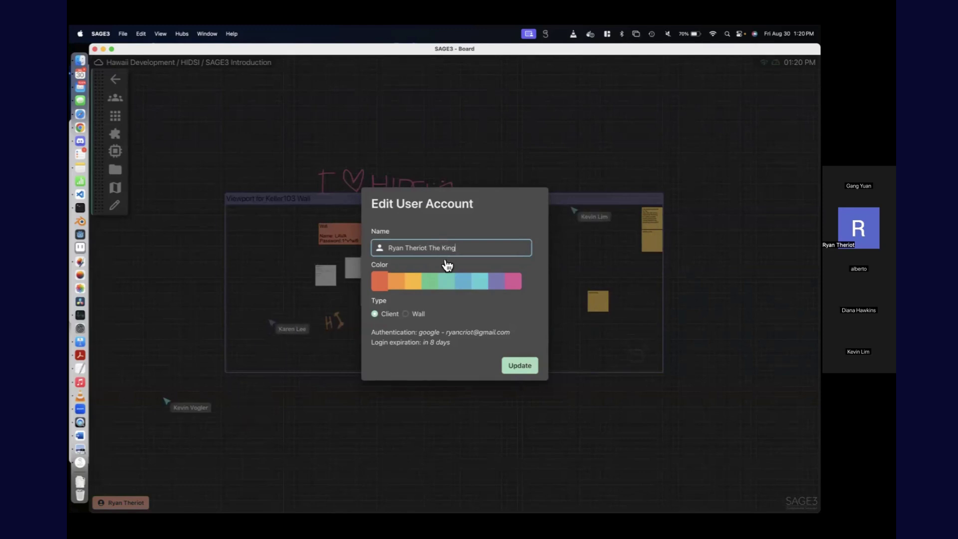
left_click(480, 282)
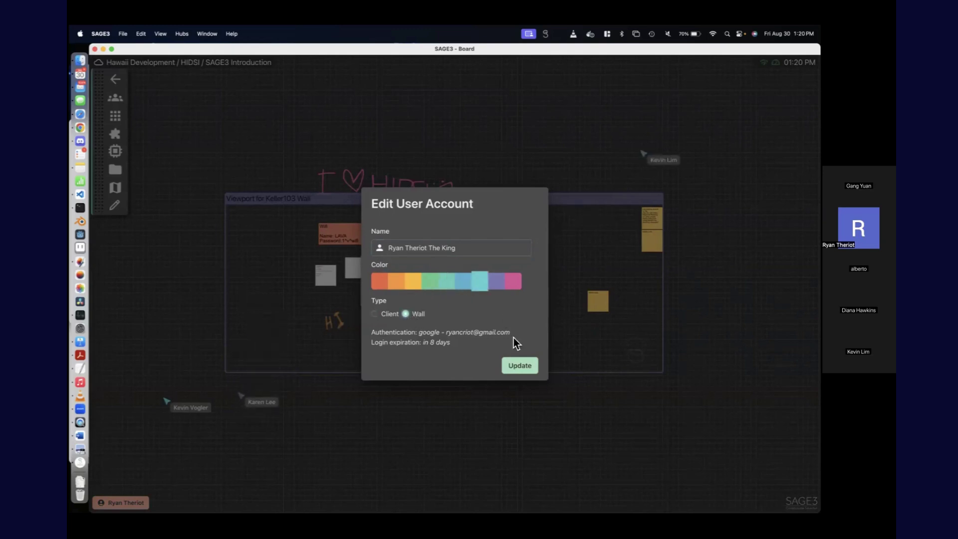
left_click(519, 367)
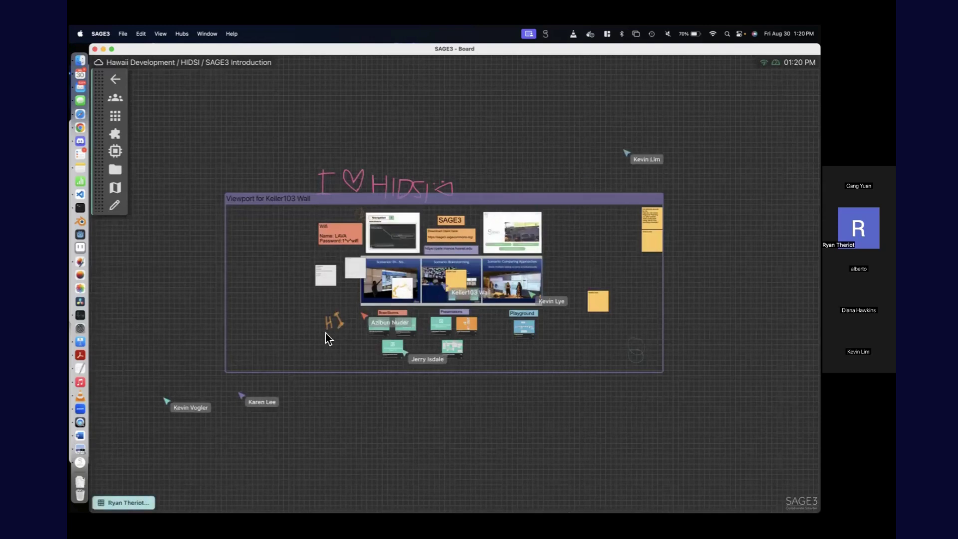
scroll(326, 333, "up", 10)
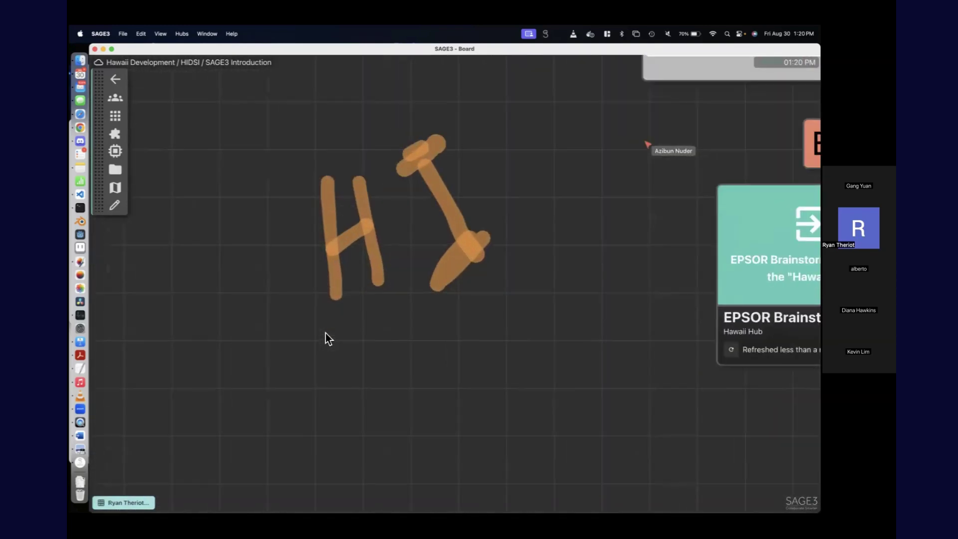
scroll(325, 333, "down", 4)
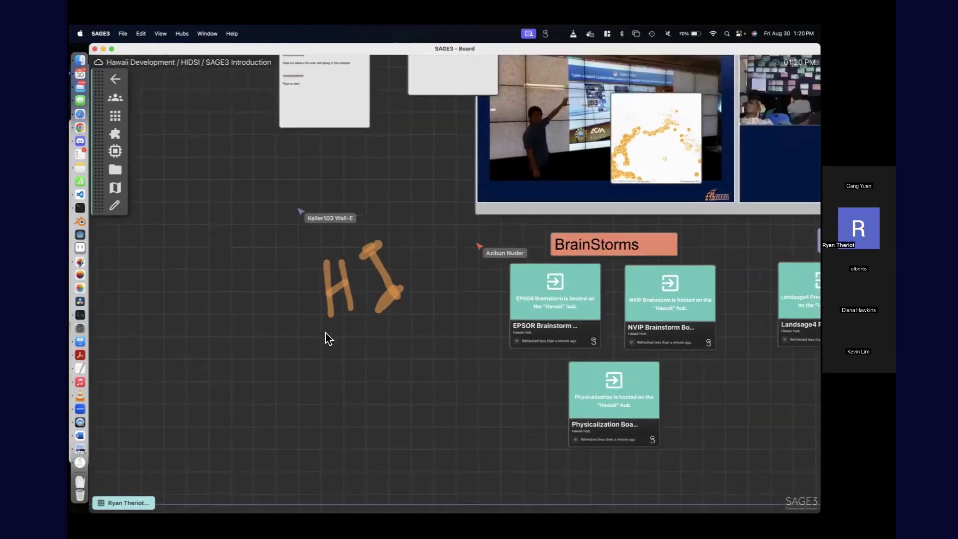
scroll(325, 333, "up", 5)
scroll(326, 339, "down", 2)
scroll(395, 369, "down", 4)
scroll(395, 367, "down", 6)
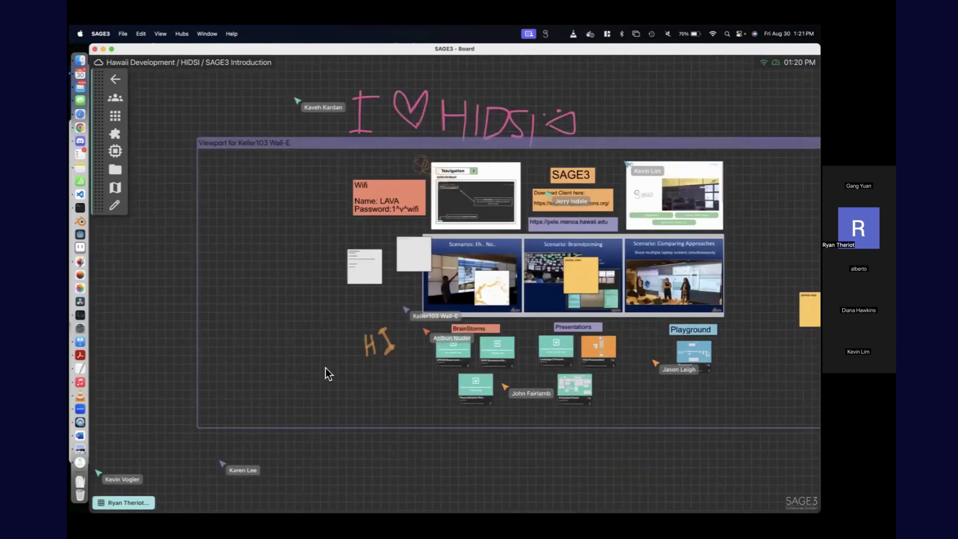
scroll(139, 428, "right", 5)
Step: Set the user account type to Client and save the update
left_click(125, 502)
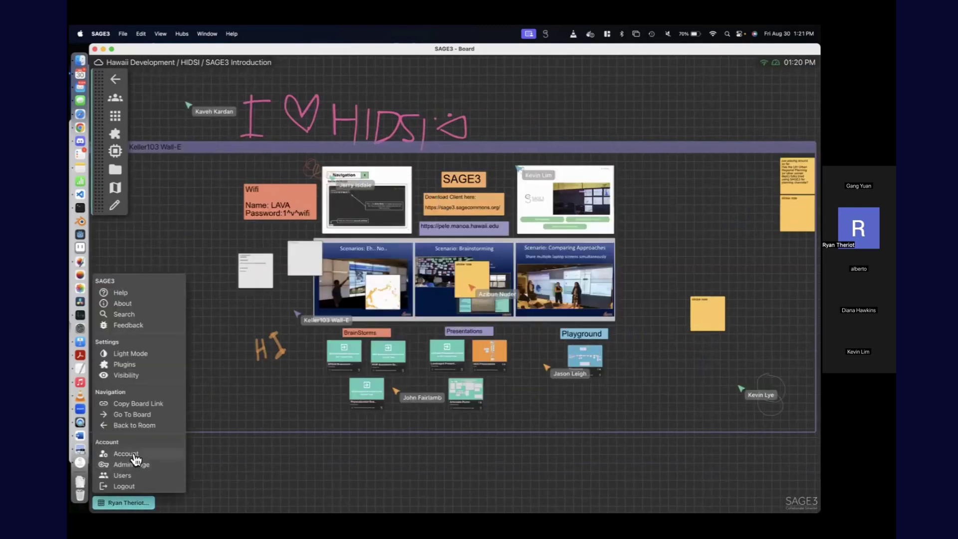
left_click(126, 453)
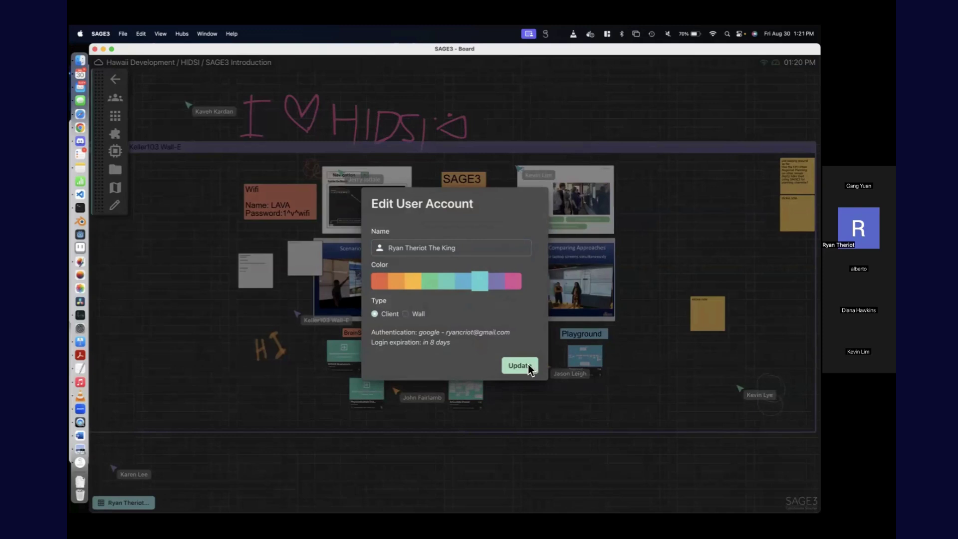
left_click(217, 388)
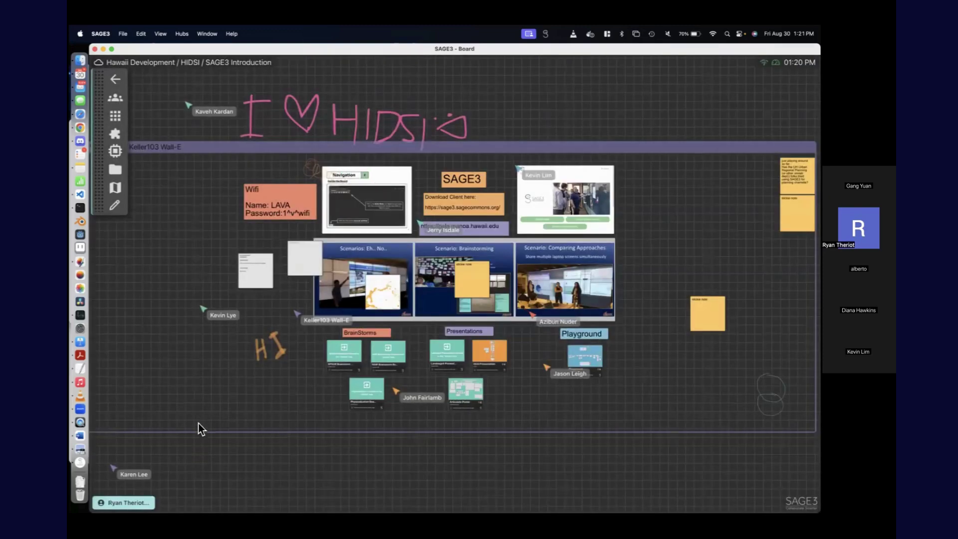
Step: Turn off Cursors and Viewports in the visibility settings and return to the board
scroll(198, 423, "up", 3)
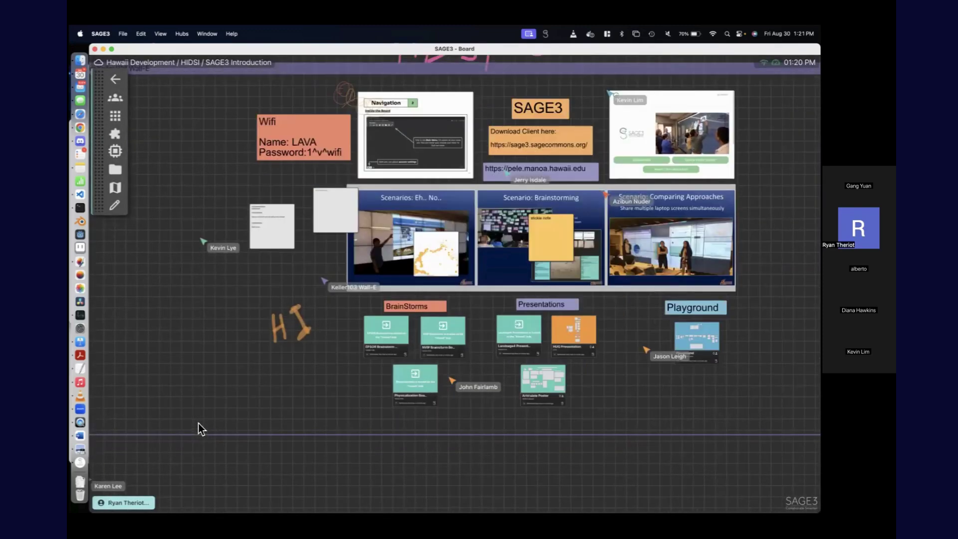
left_click(123, 502)
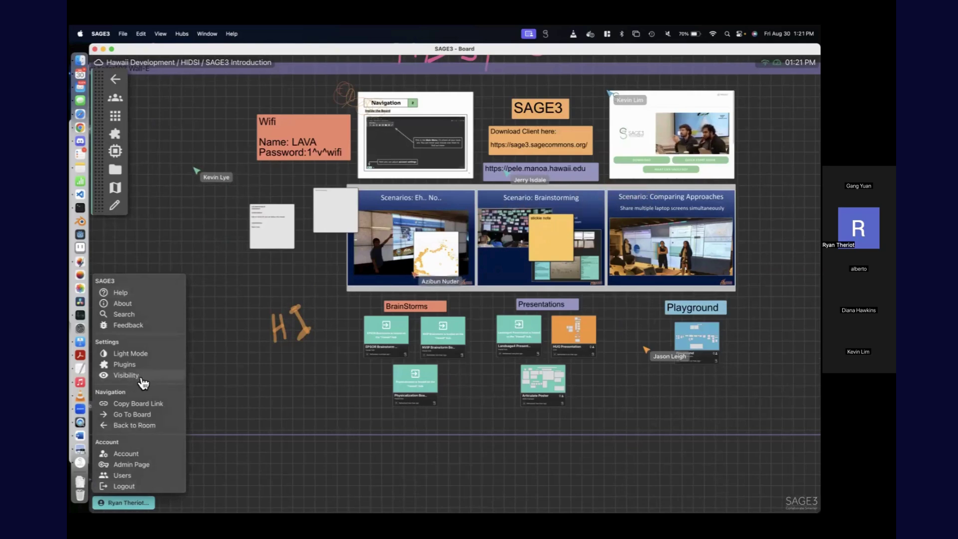
left_click(126, 375)
left_click(517, 257)
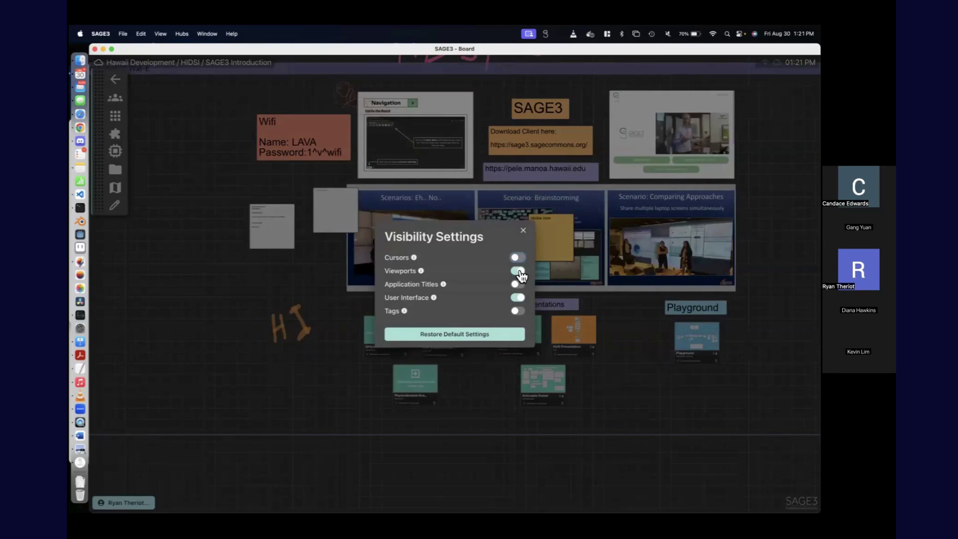
left_click(519, 271)
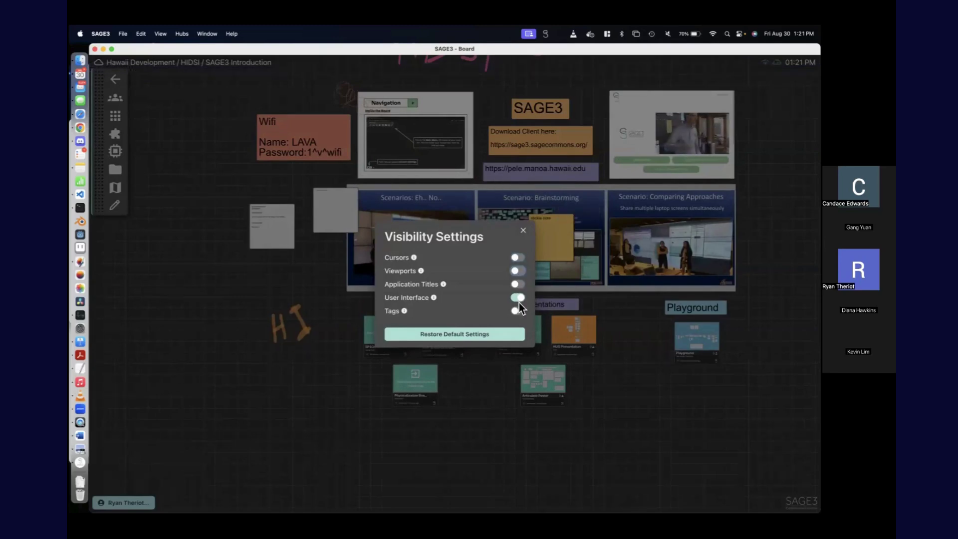
left_click(311, 321)
scroll(223, 408, "up", 5)
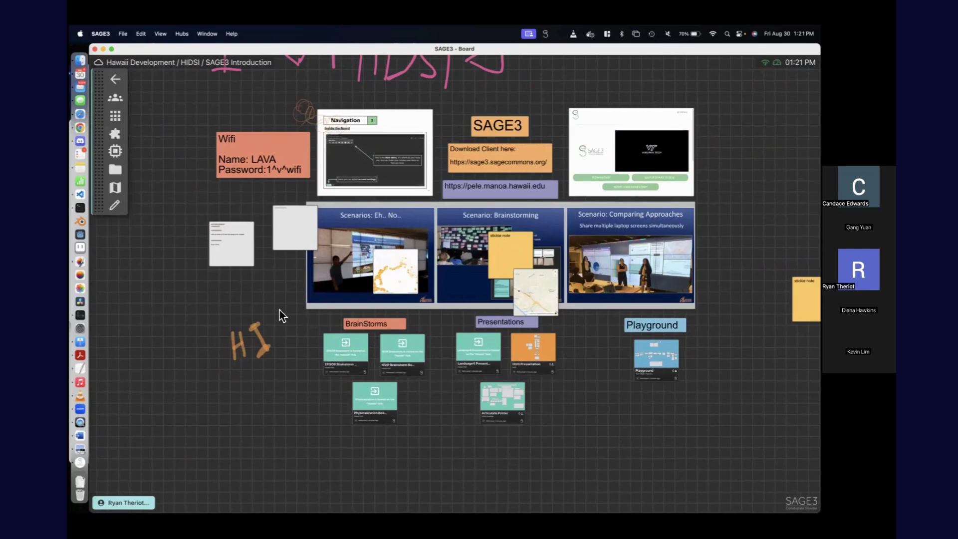
Step: Turn on Cursors and Viewports in the visibility settings and return to the board
left_click(124, 502)
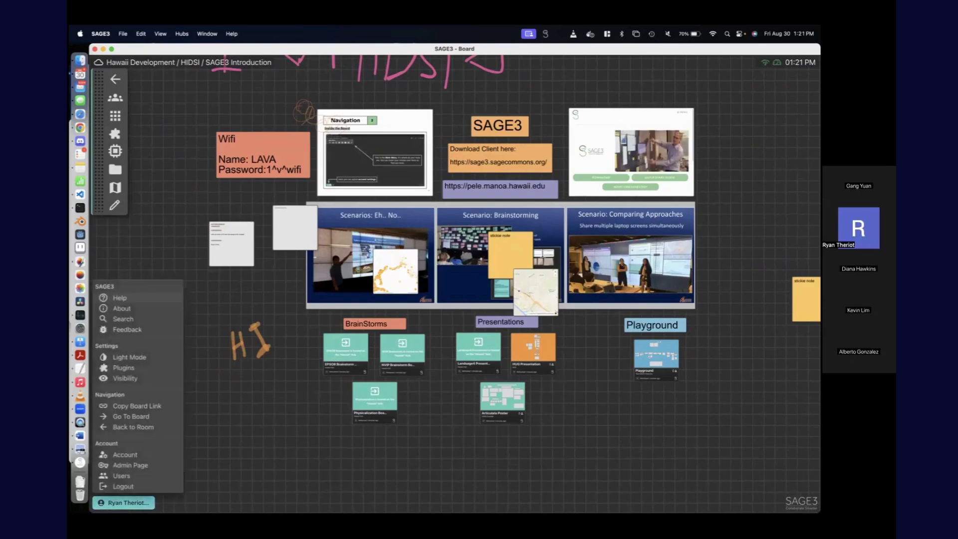
left_click(144, 383)
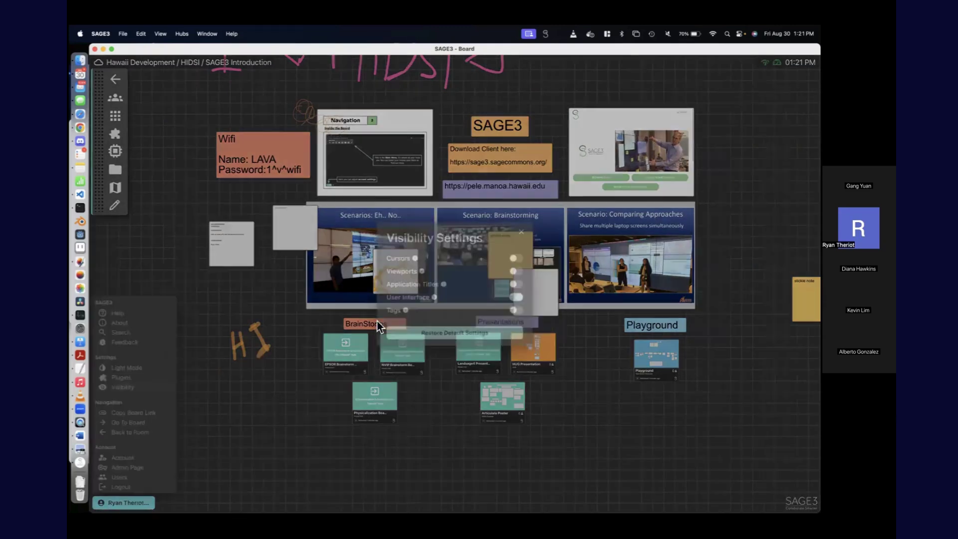
left_click(518, 258)
left_click(517, 271)
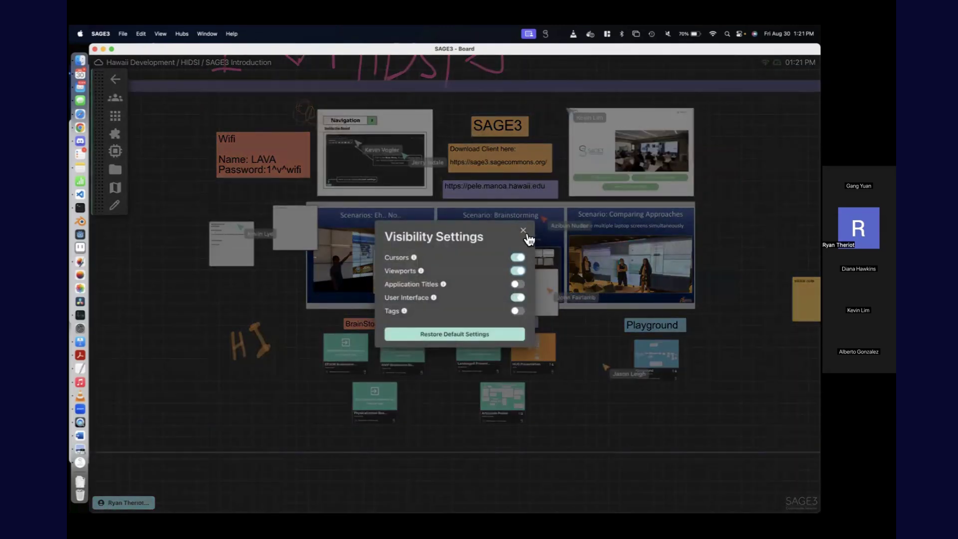
left_click(278, 329)
Step: Examine the Wifi note and the neighbouring Navigation page up close, and return to the board overview
left_click_drag(278, 302, 251, 342)
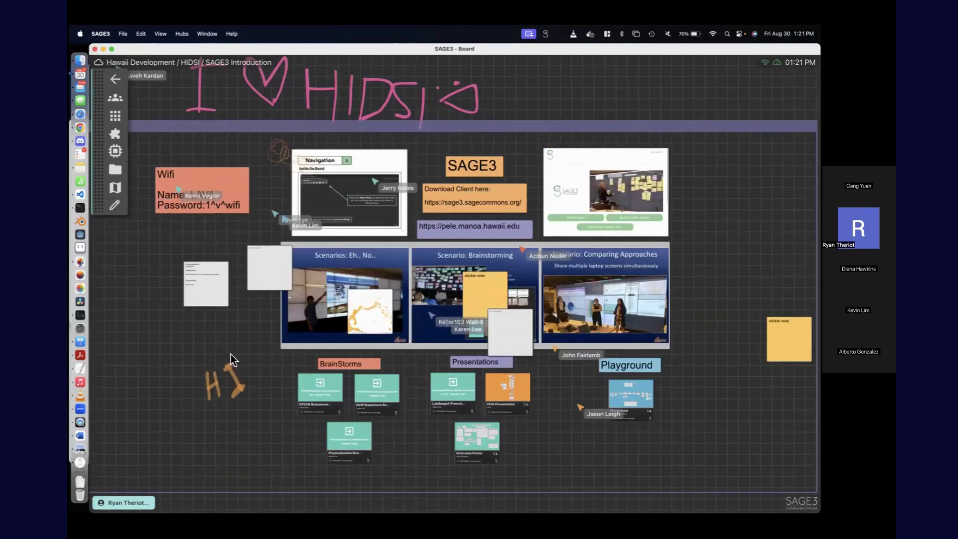
scroll(211, 271, "up", 3)
scroll(185, 300, "up", 10)
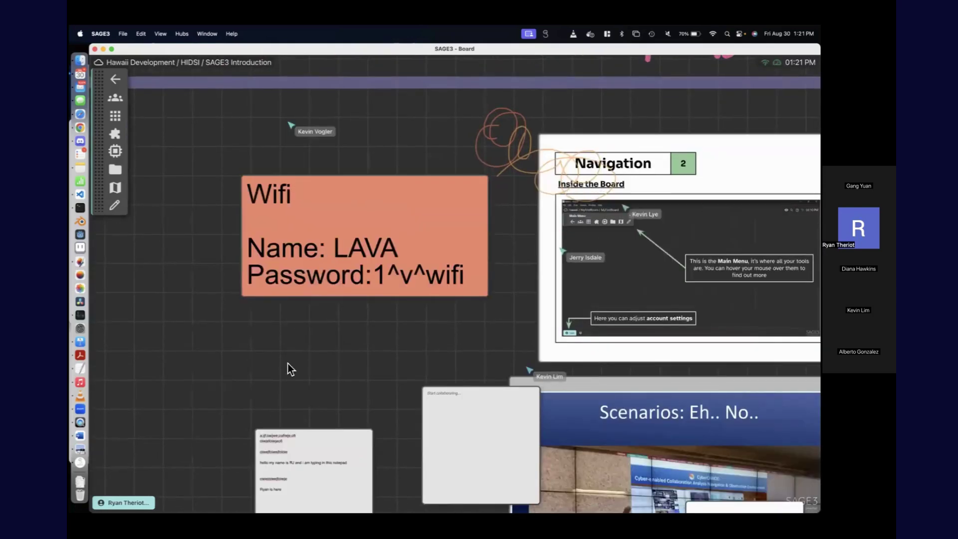
left_click_drag(287, 363, 227, 370)
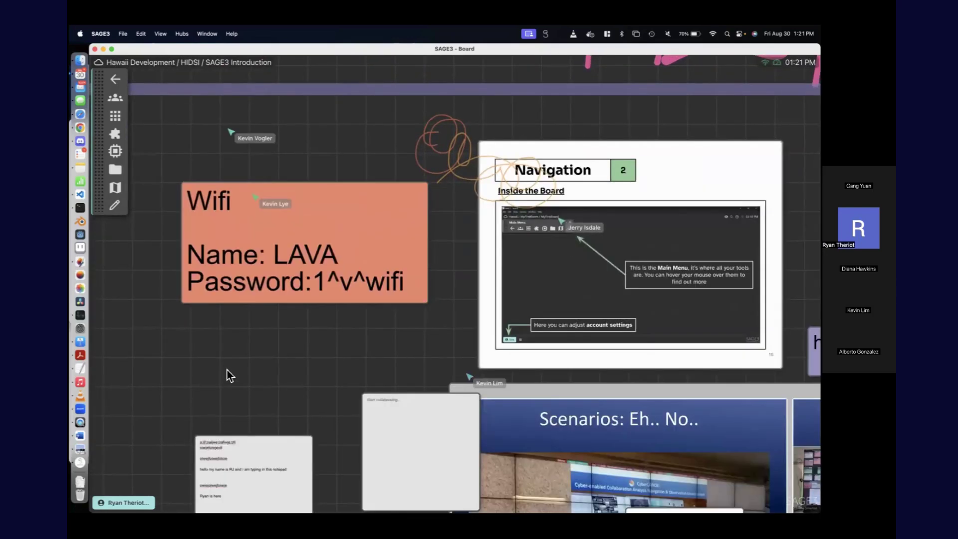
scroll(226, 370, "up", 2)
scroll(227, 369, "down", 5)
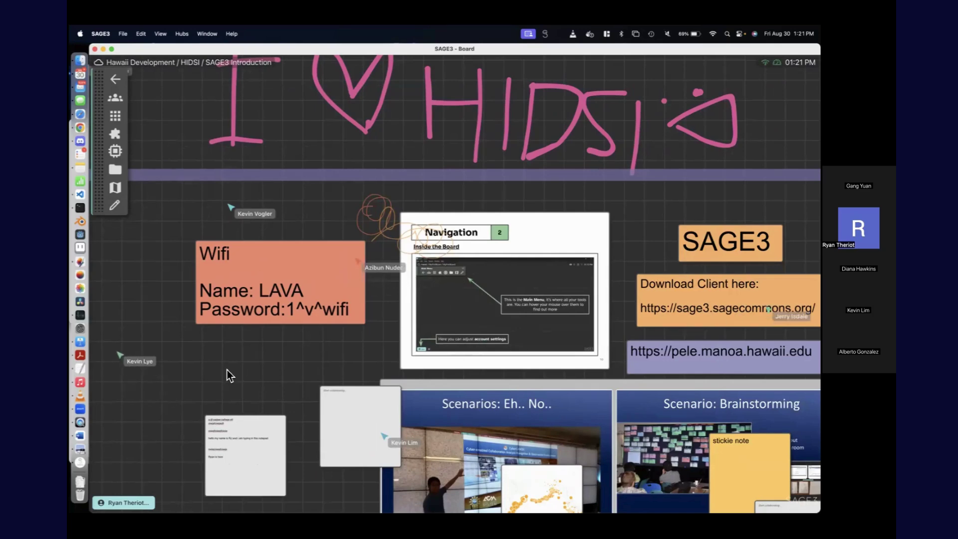
scroll(227, 370, "down", 4)
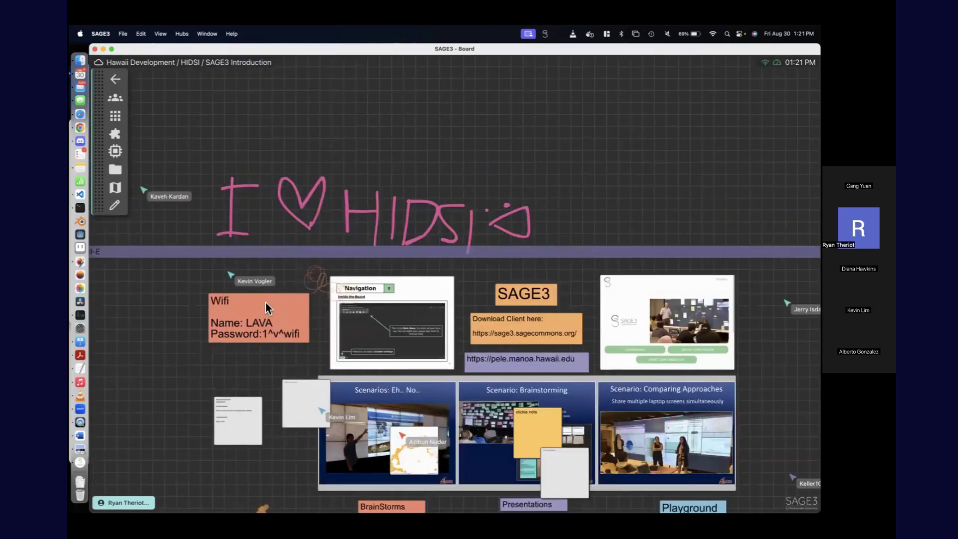
scroll(267, 307, "down", 5)
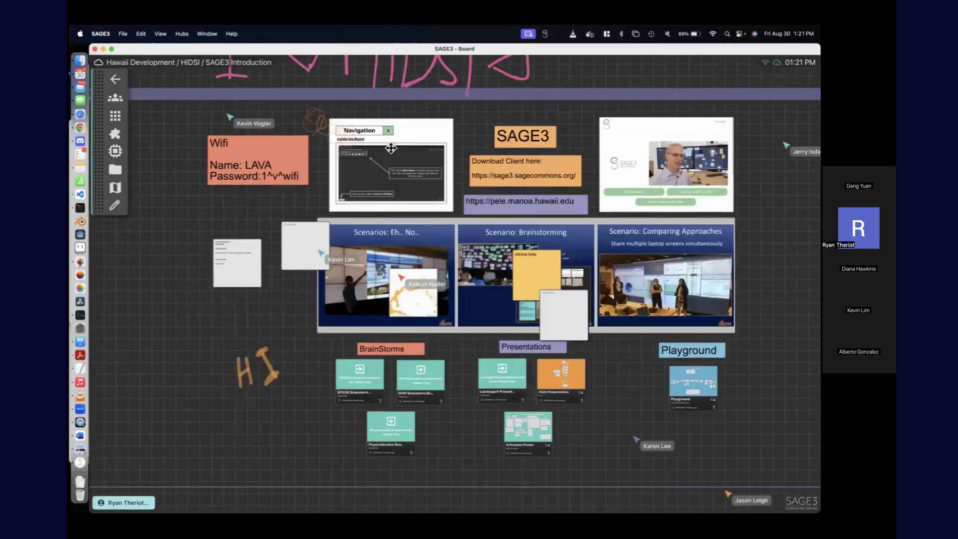
Step: Show the Downloads folder in Finder and widen its Name column to read the full file names
left_click(83, 481)
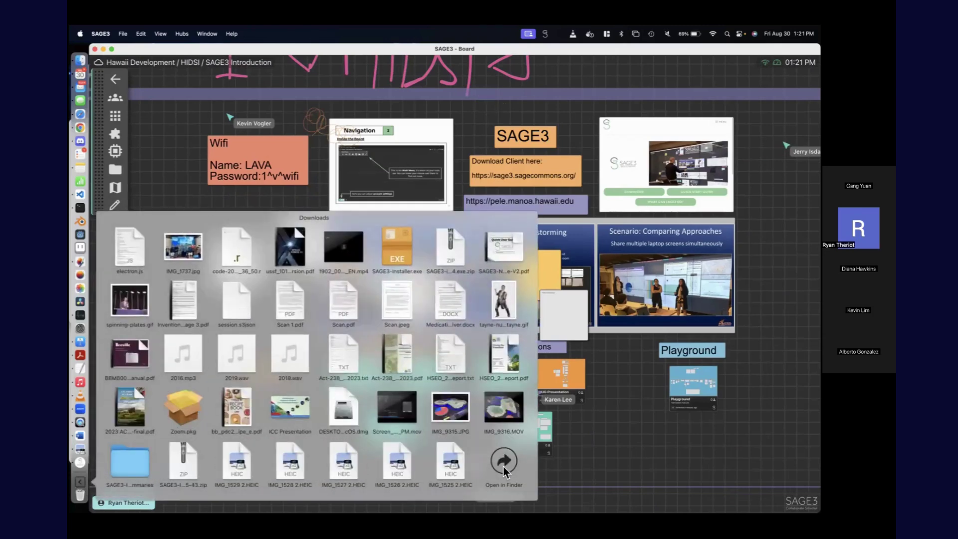
left_click(503, 466)
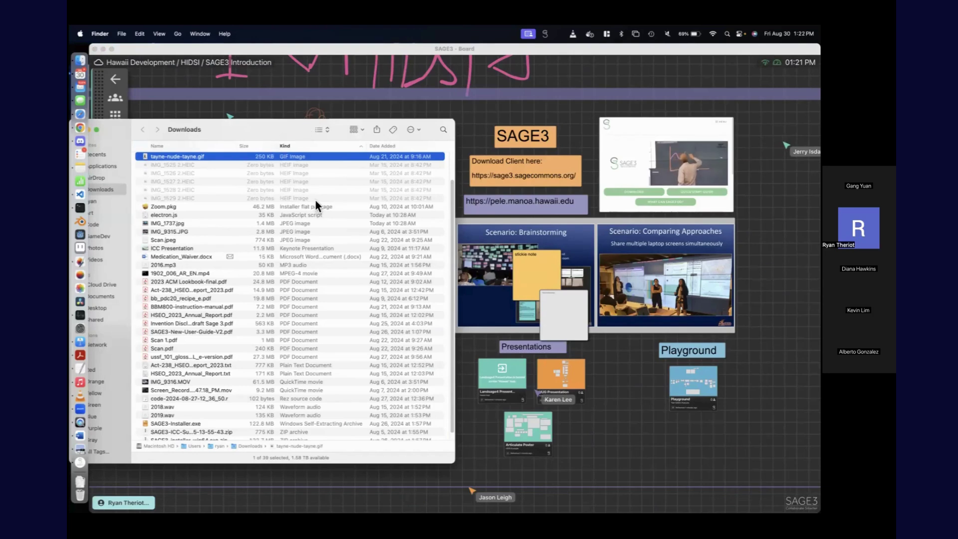
scroll(315, 200, "down", 1)
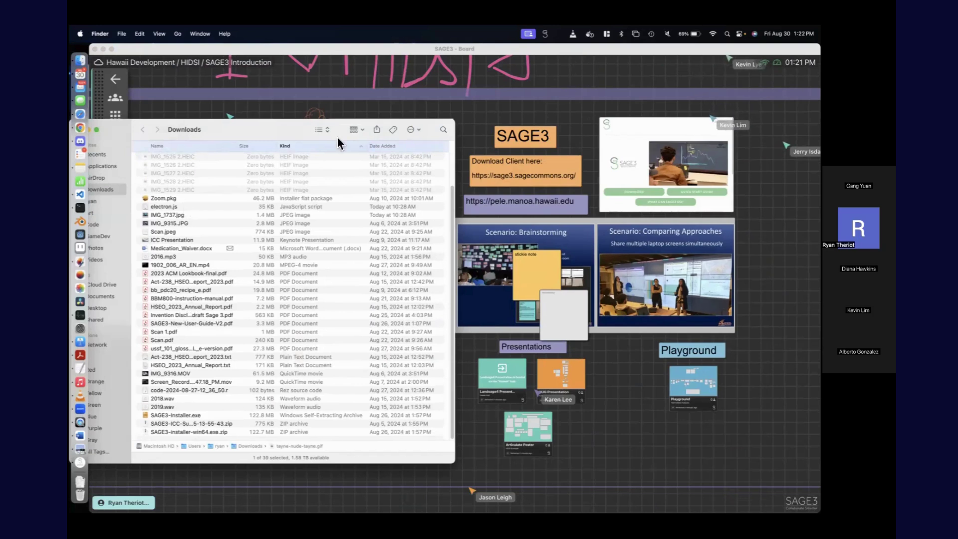
left_click(352, 129)
left_click(352, 130)
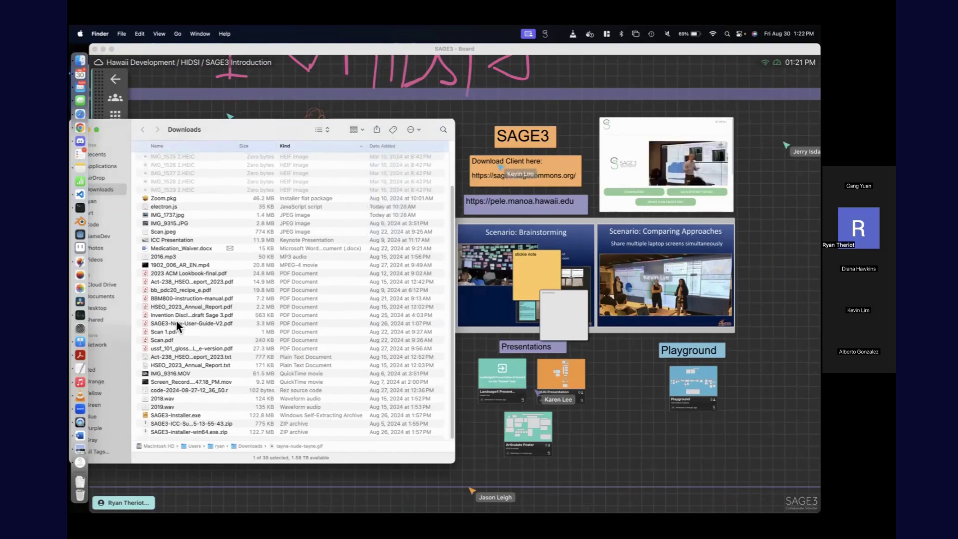
left_click_drag(236, 150, 306, 150)
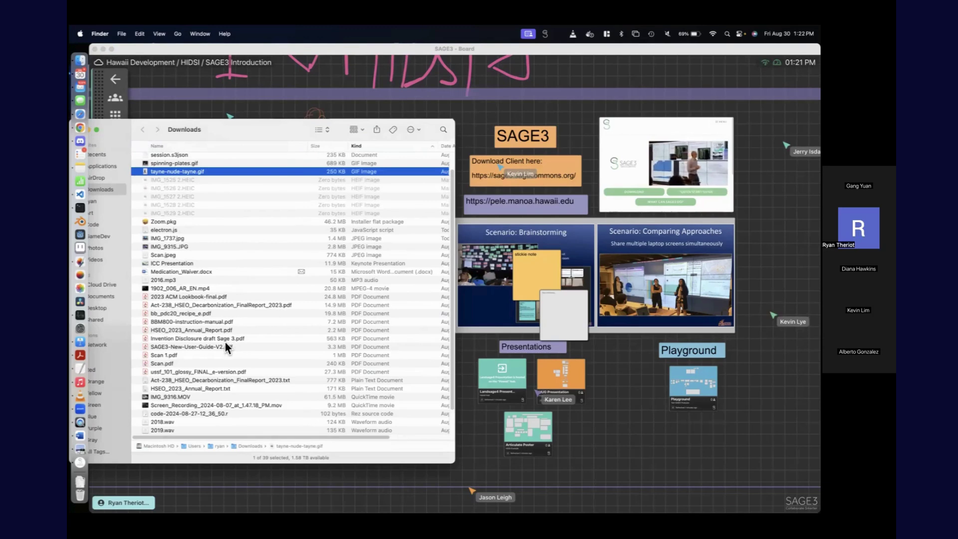
Step: Try to preview HSEO_2023_Annual_Report.pdf from the Downloads folder, and dismiss the preview window
left_click(182, 330)
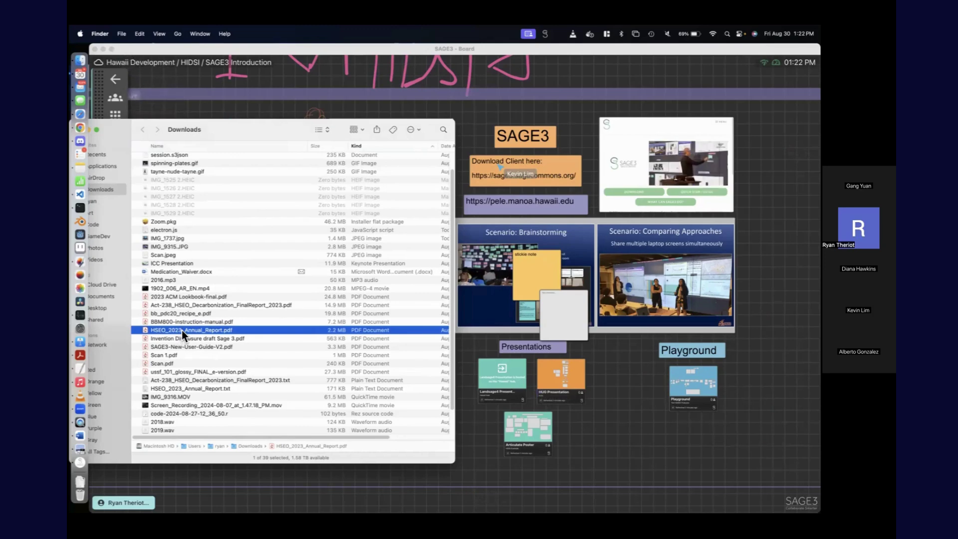
left_click(231, 329)
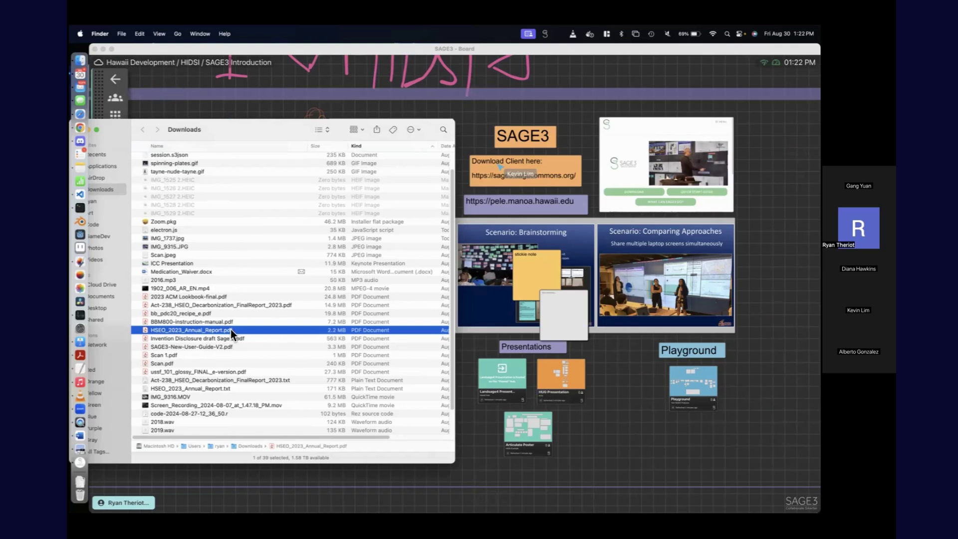
key("Return")
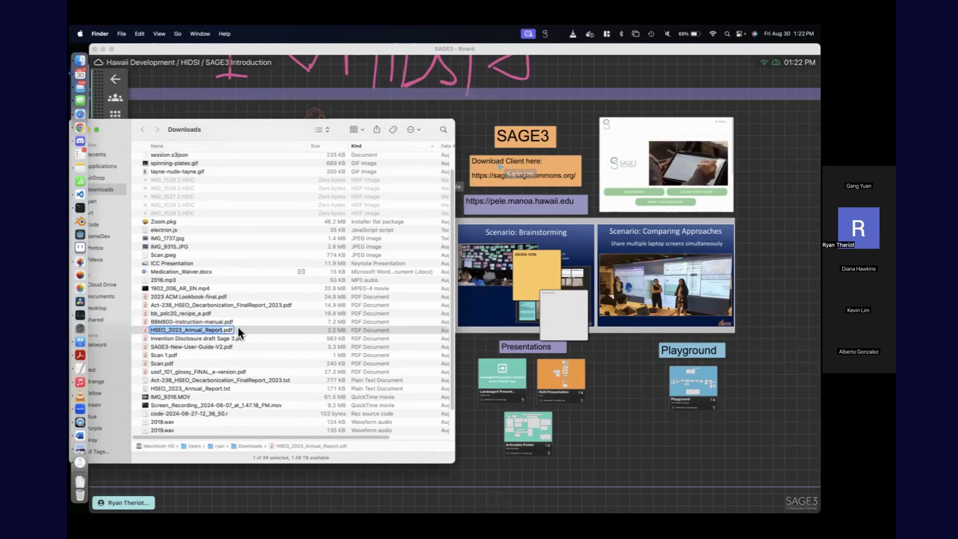
key("space")
left_click(135, 71)
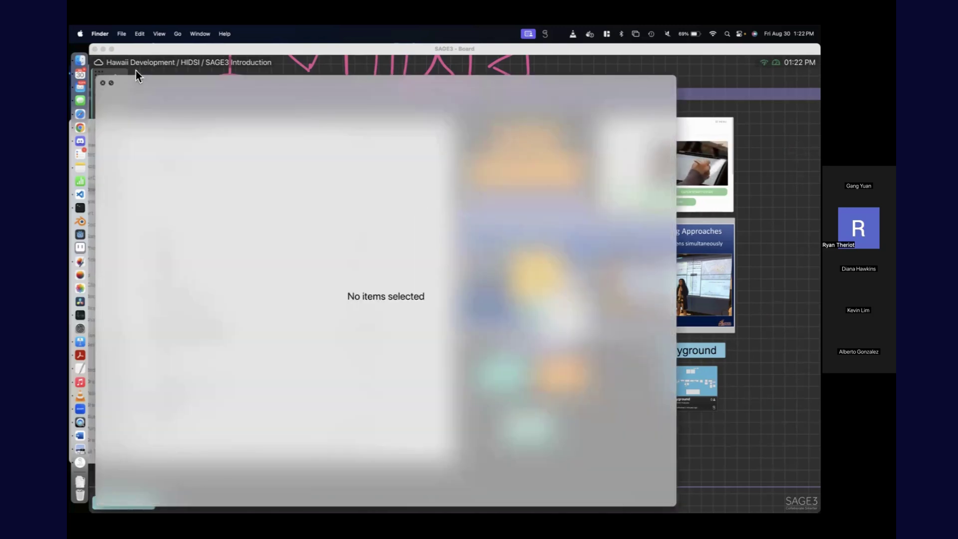
left_click(102, 83)
left_click(154, 327)
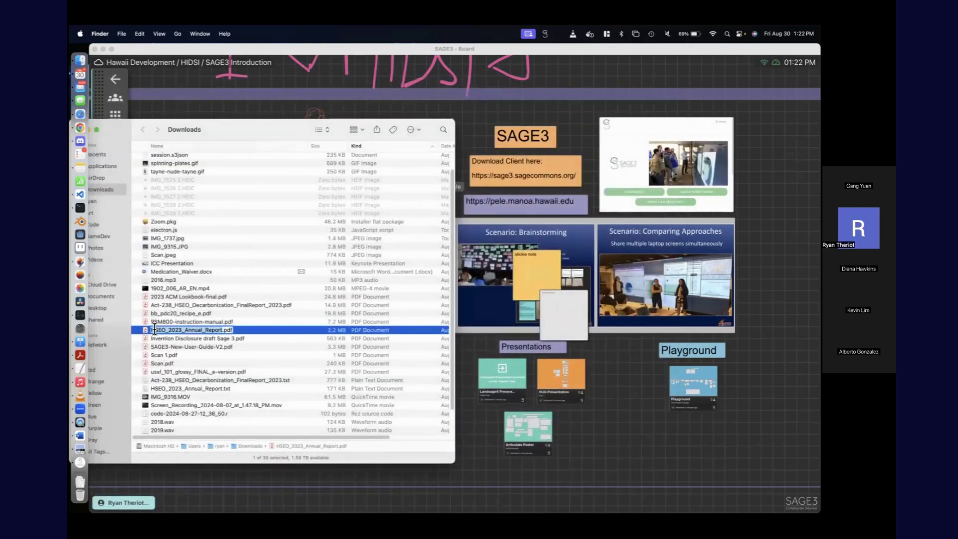
left_click(145, 328)
key("space")
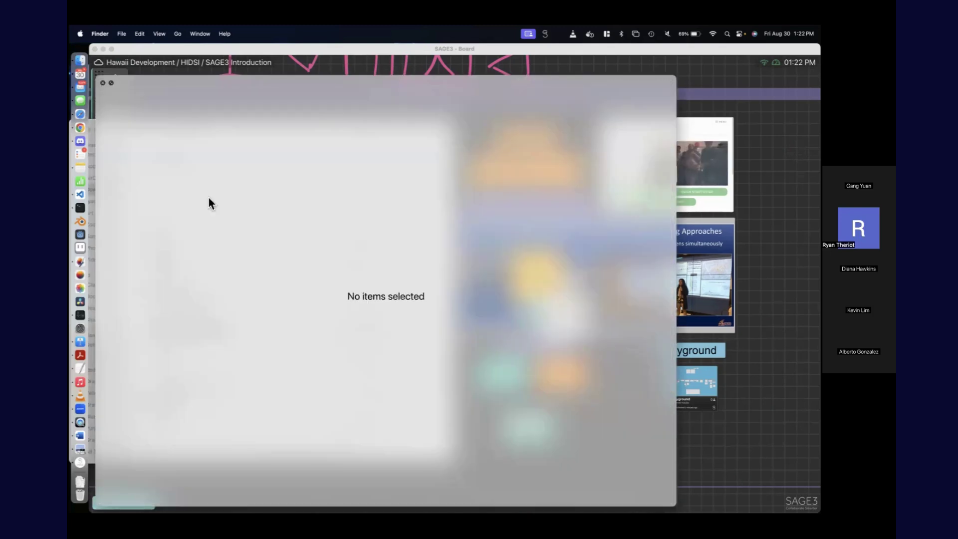
left_click(104, 84)
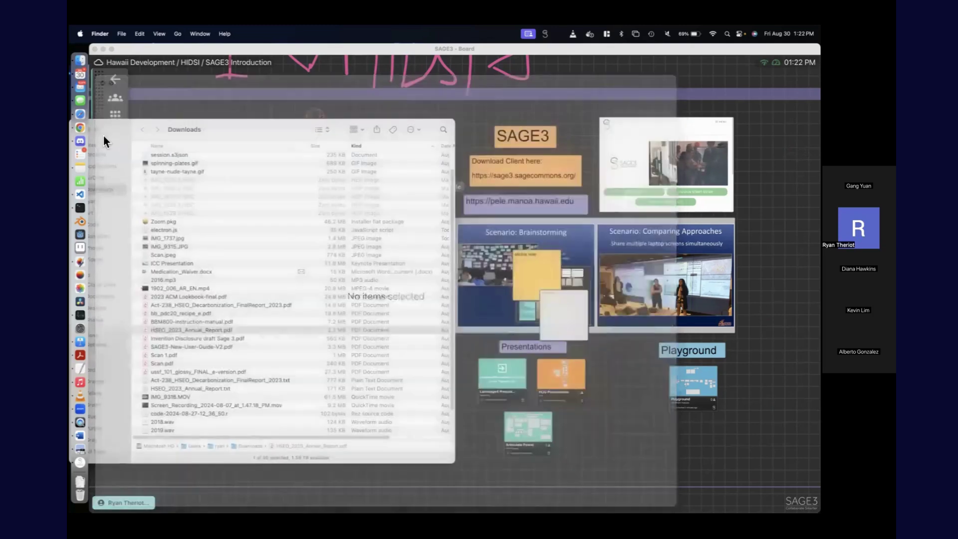
Step: Upload HSEO_2023_Annual_Report.pdf onto the SAGE3 board and place it, enlarged, left of the HI drawing
left_click_drag(157, 327, 468, 425)
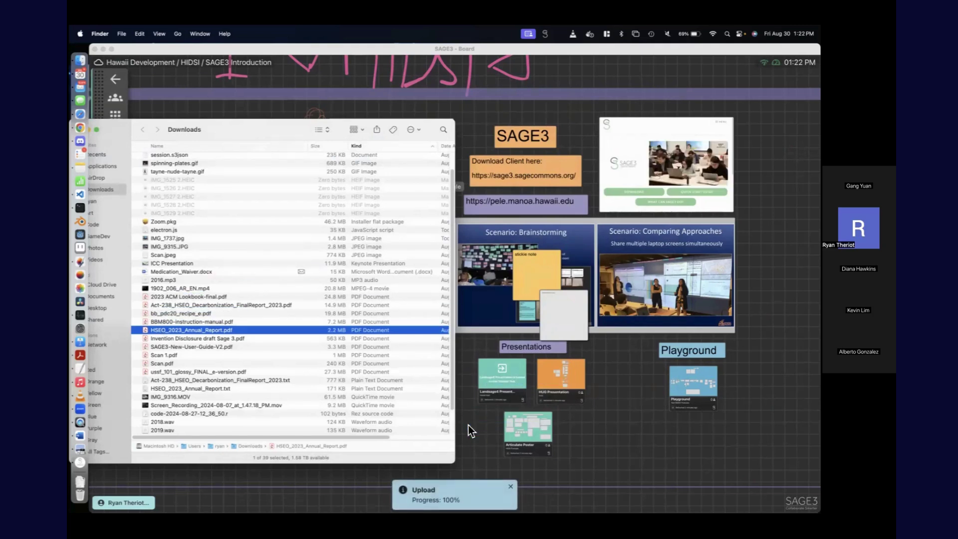
left_click(468, 425)
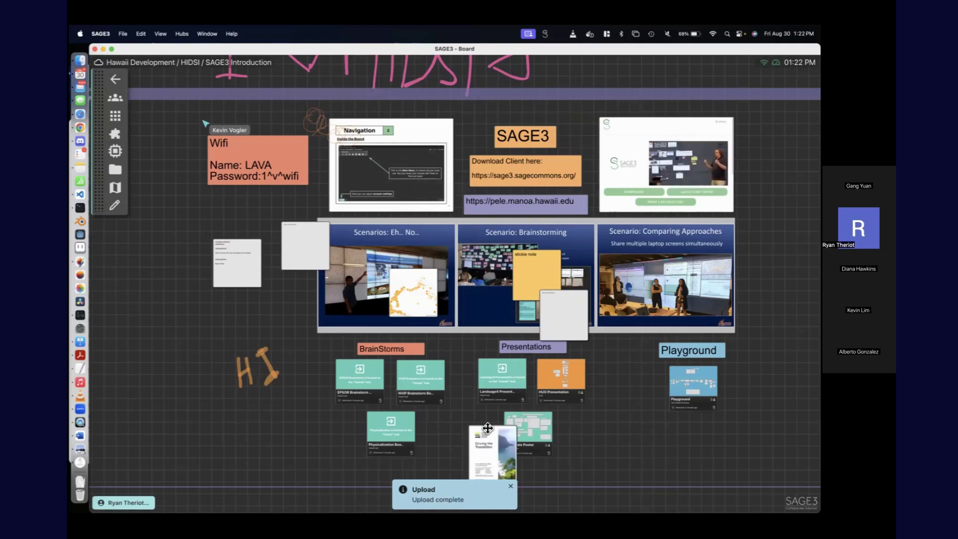
mouse_move(485, 439)
left_mouse_down()
mouse_move(280, 360)
mouse_move(291, 417)
mouse_move(302, 424)
left_mouse_up()
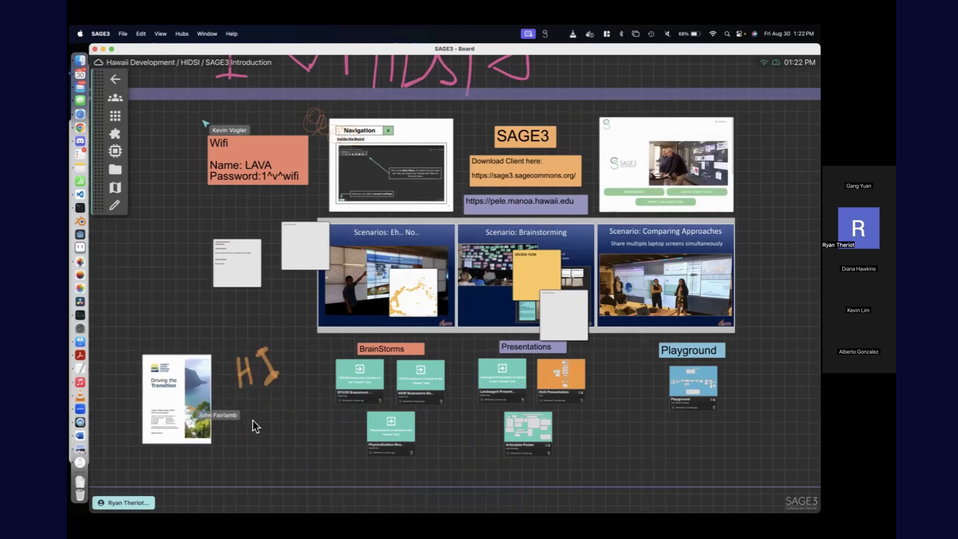
left_click(159, 435)
left_click(271, 403)
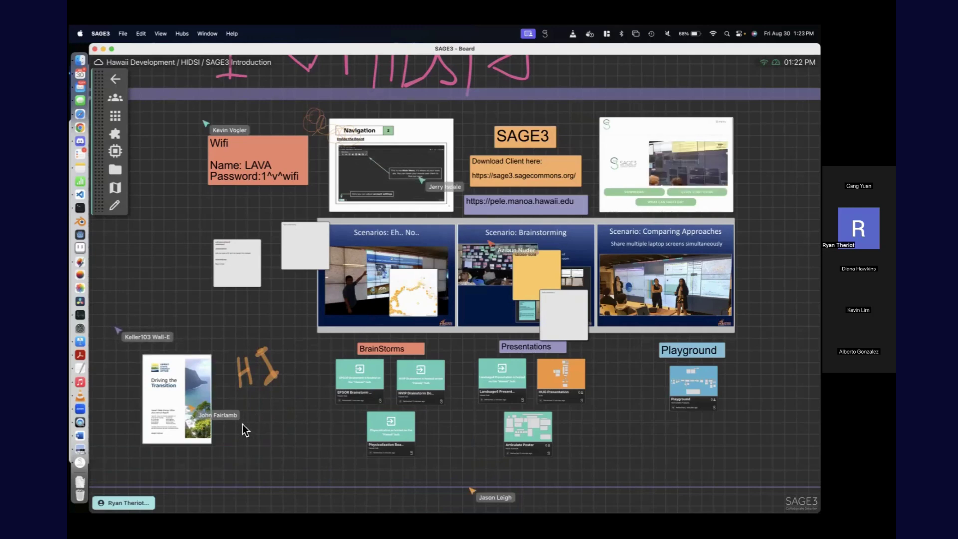
Step: Show three pages of the annual report PDF side by side, advance it to page 3, and move the viewer further left
scroll(299, 389, "up", 3)
left_click(319, 333)
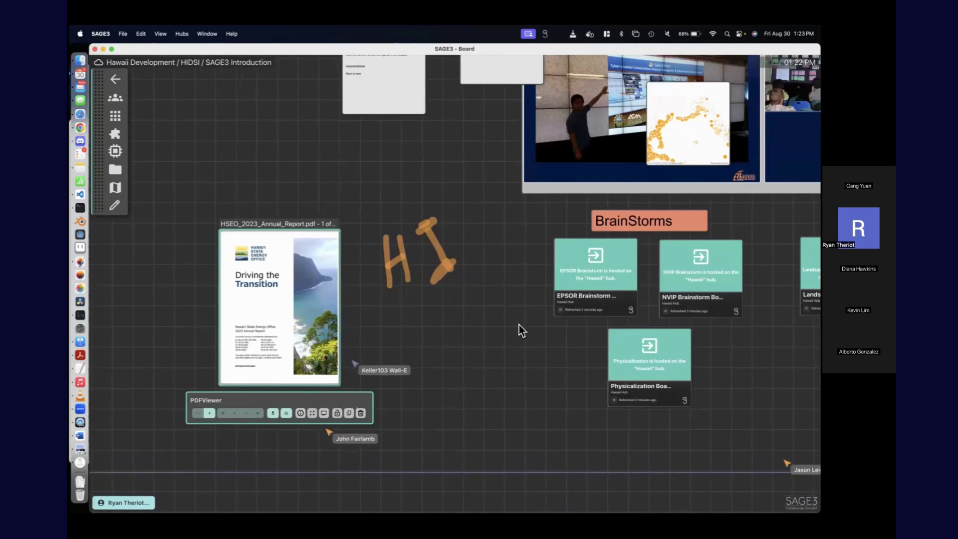
scroll(519, 339, "left", 5)
scroll(520, 340, "up", 2)
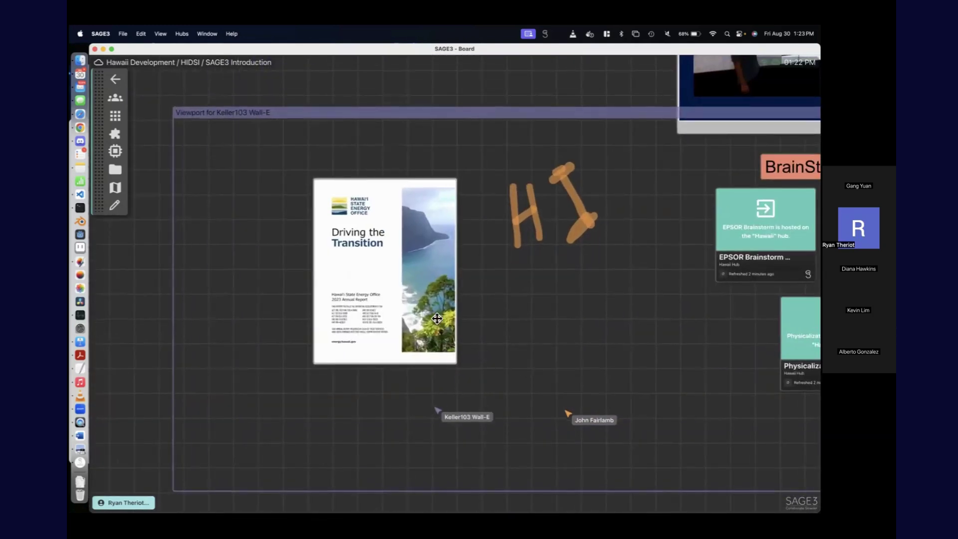
left_click(437, 318)
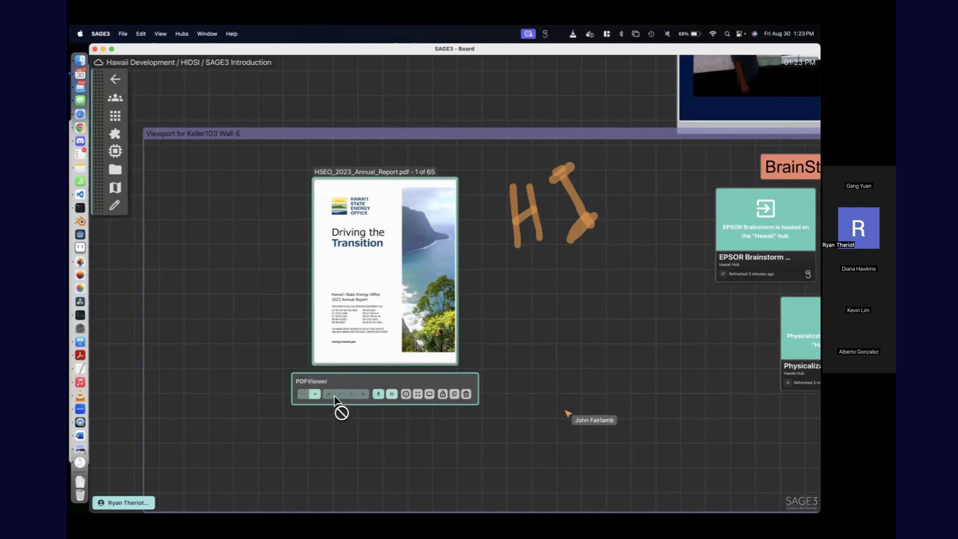
left_click(316, 394)
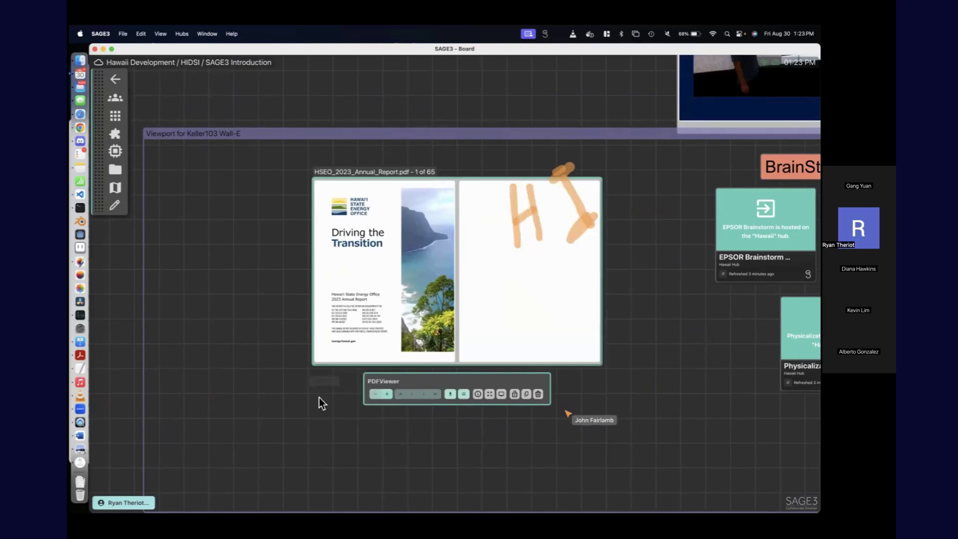
left_click(392, 395)
left_click_drag(579, 331, 429, 357)
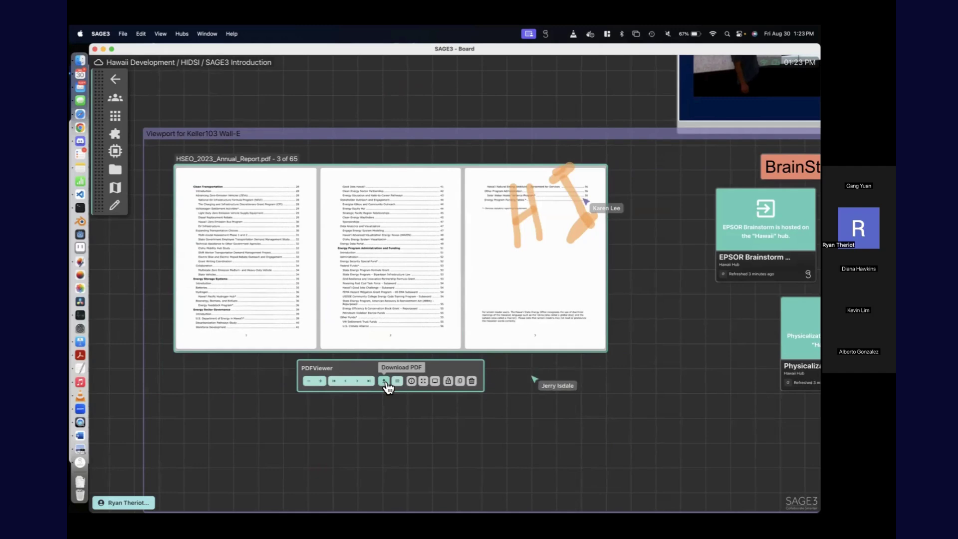
Step: Show the save options for downloading the annual report PDF and dismiss them without saving
left_click(387, 382)
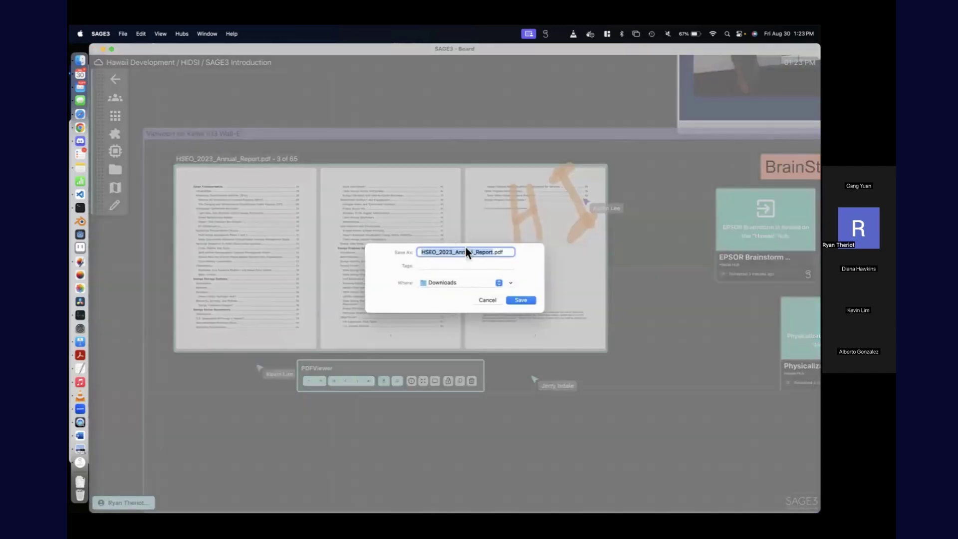
left_click(487, 300)
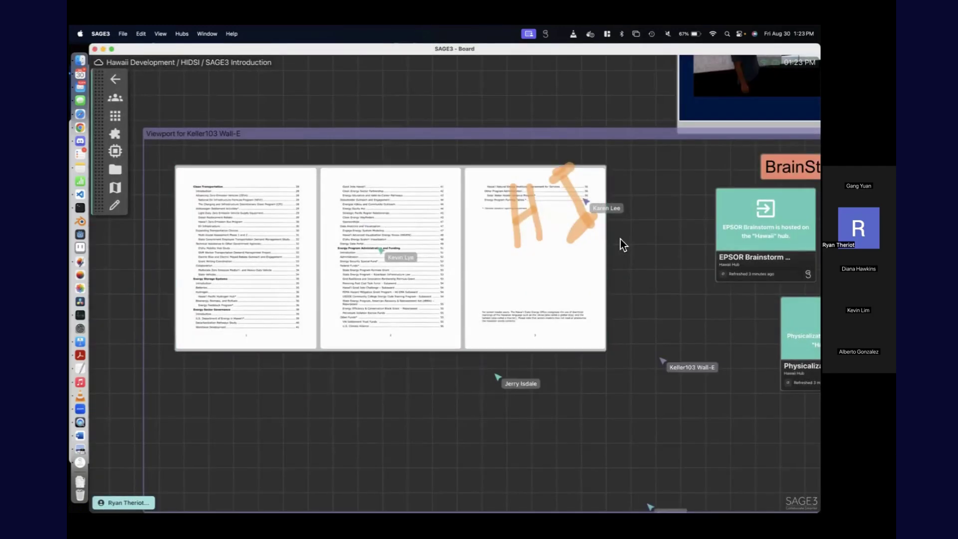
Step: Show the viewer controls of the SAGE3-New-User-Guide-V2.pdf document above the scenario slides, and deselect it
scroll(620, 238, "down", 5)
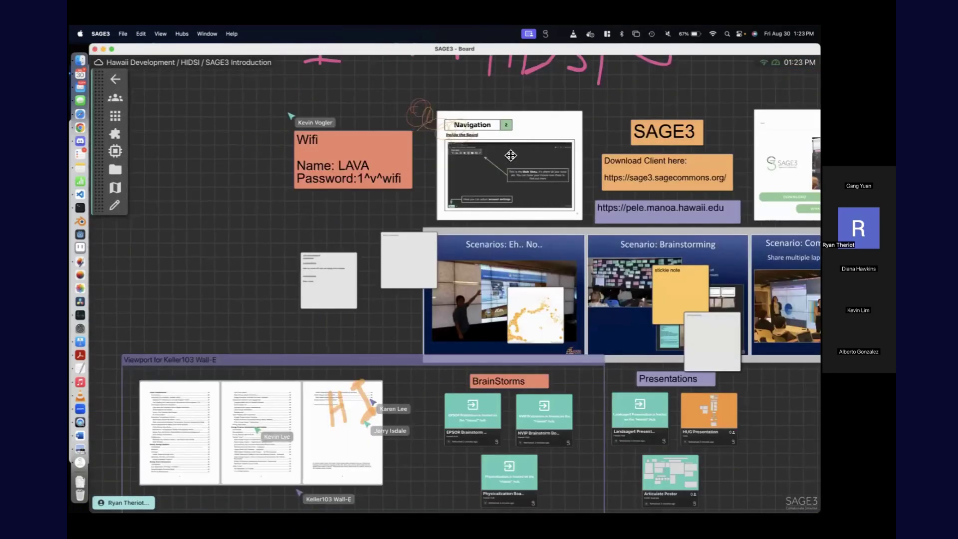
left_click(506, 193)
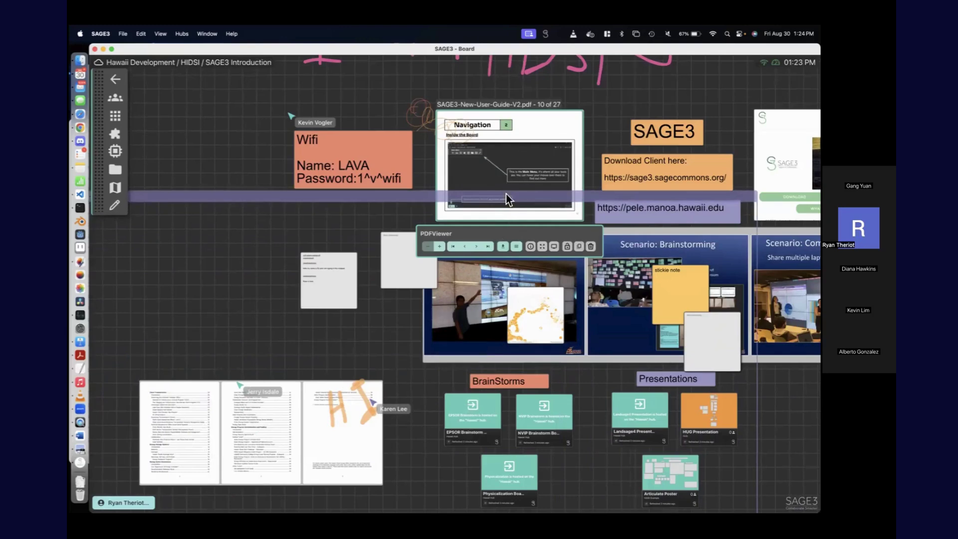
left_click(393, 328)
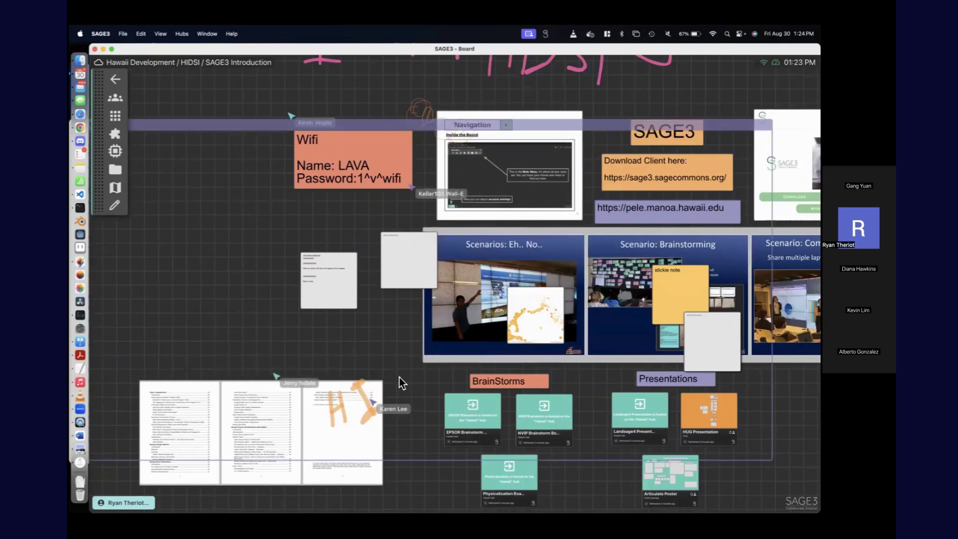
Step: Add a Calculator app to the board, view it in an empty area and select it
scroll(390, 367, "down", 2)
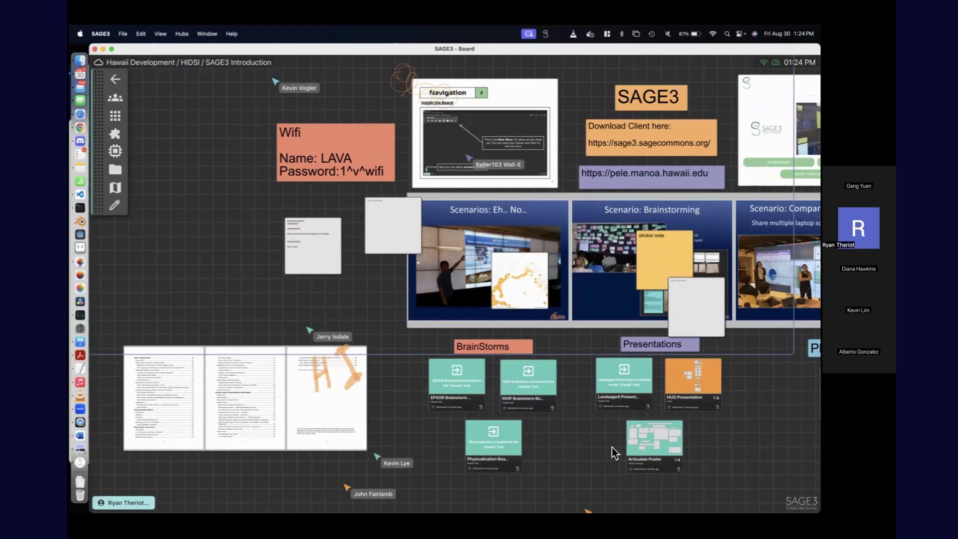
scroll(378, 427, "right", 10)
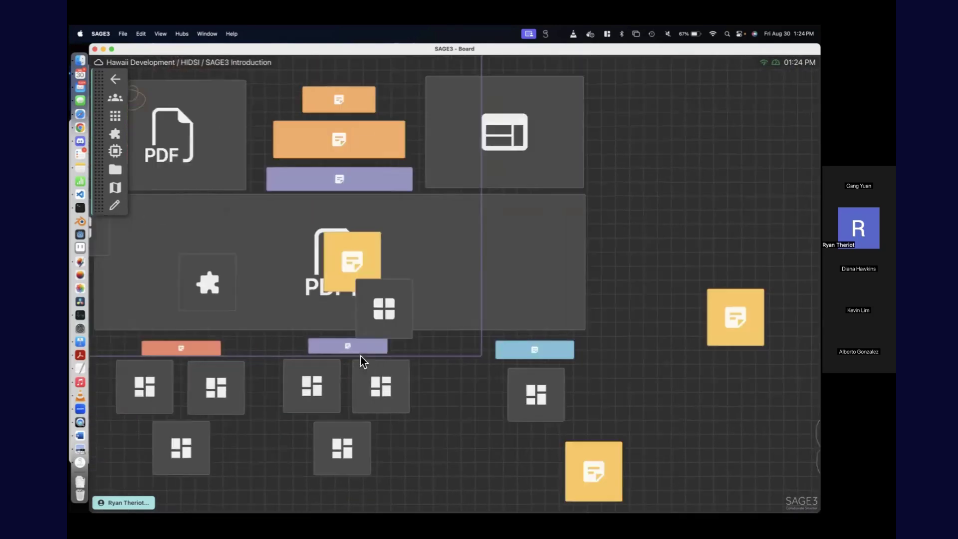
scroll(369, 394, "up", 5)
scroll(141, 108, "up", 5)
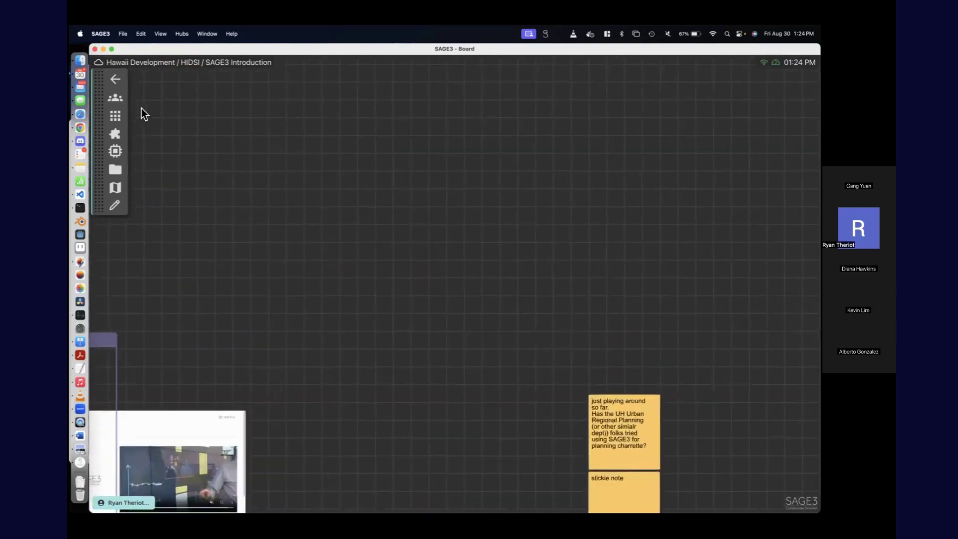
left_click(119, 119)
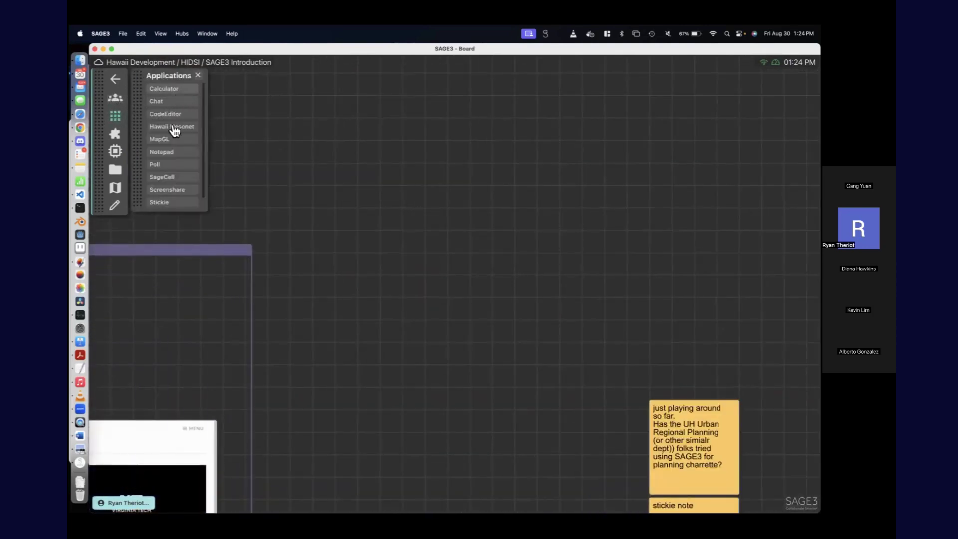
left_click(173, 94)
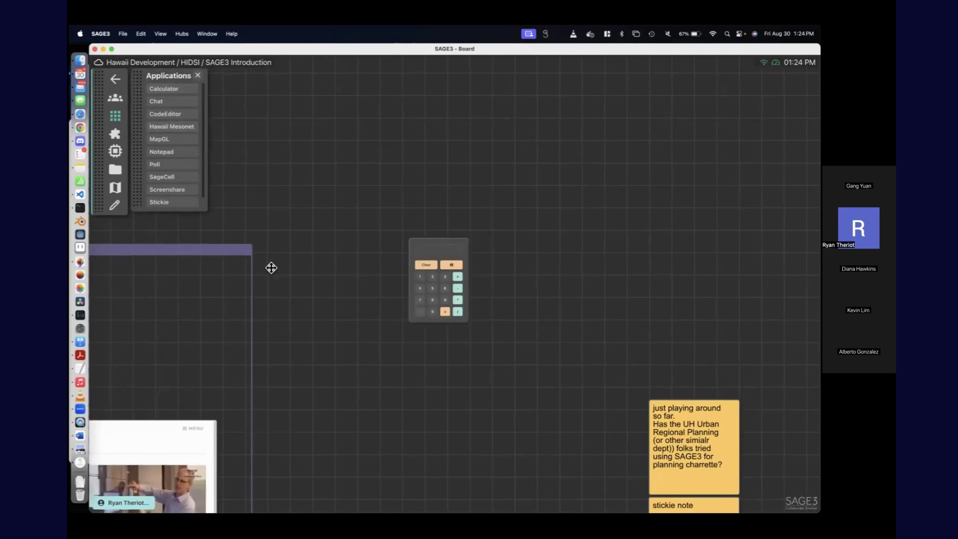
scroll(339, 277, "up", 3)
scroll(338, 276, "up", 5)
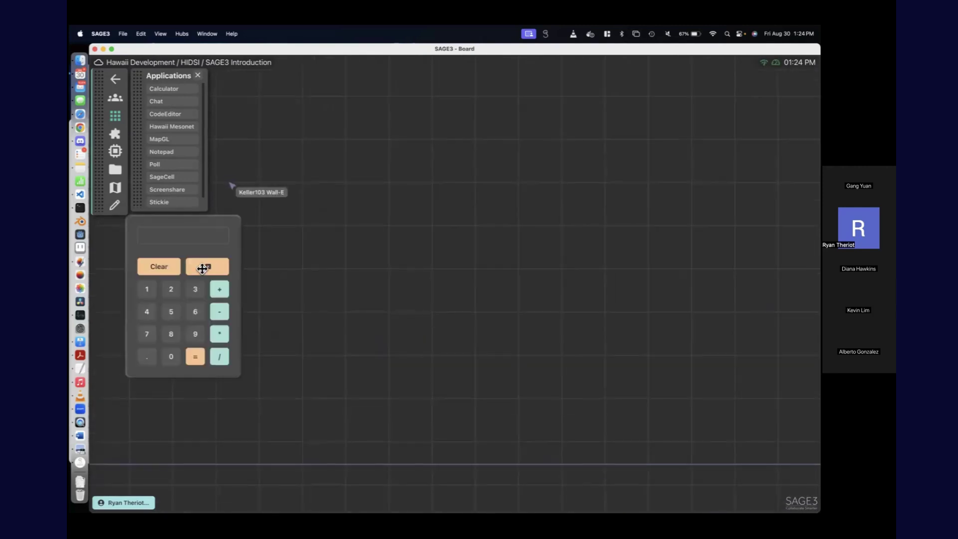
left_click(179, 281)
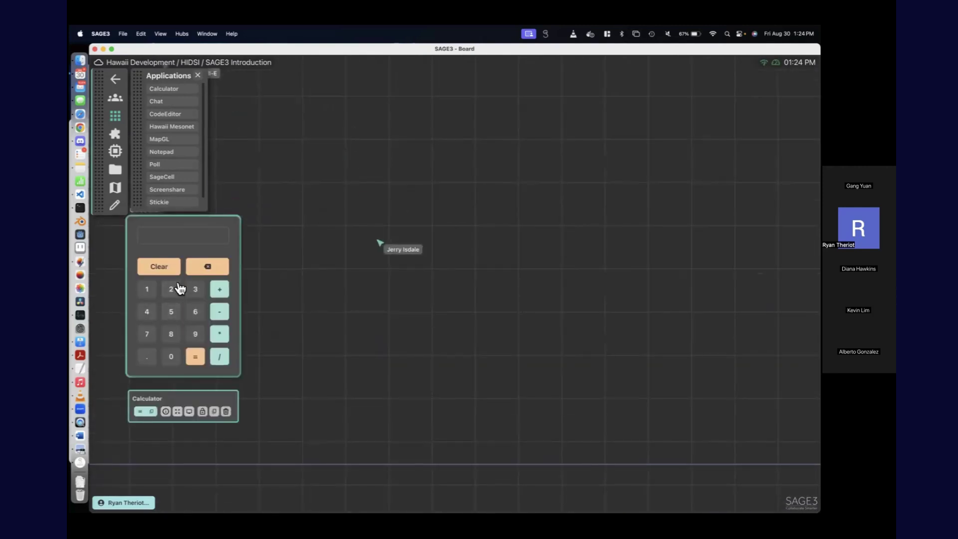
Step: Add a Chat app beside the calculator and post a message announcing that the presenter is here
left_click(172, 101)
left_click_drag(403, 310, 297, 319)
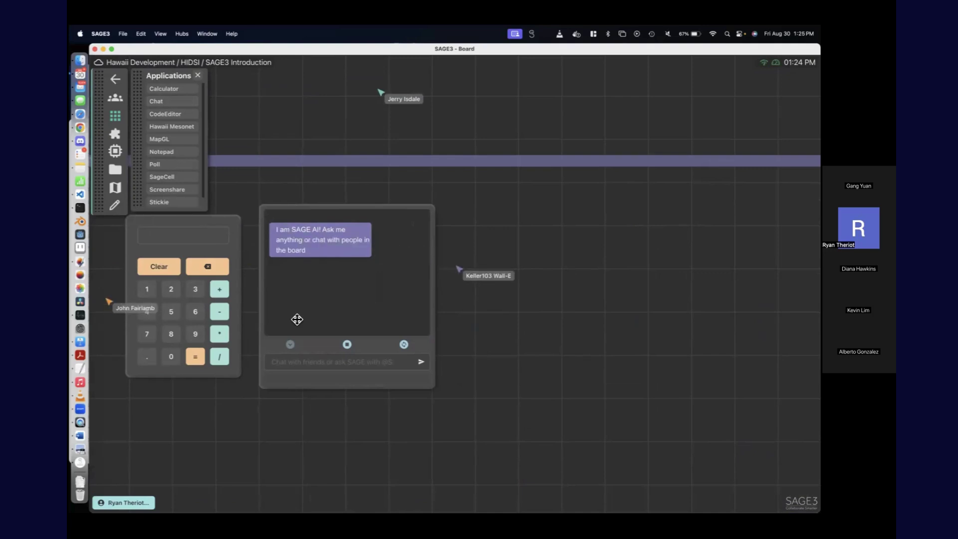
left_click(341, 361)
type("ryan theriot is her")
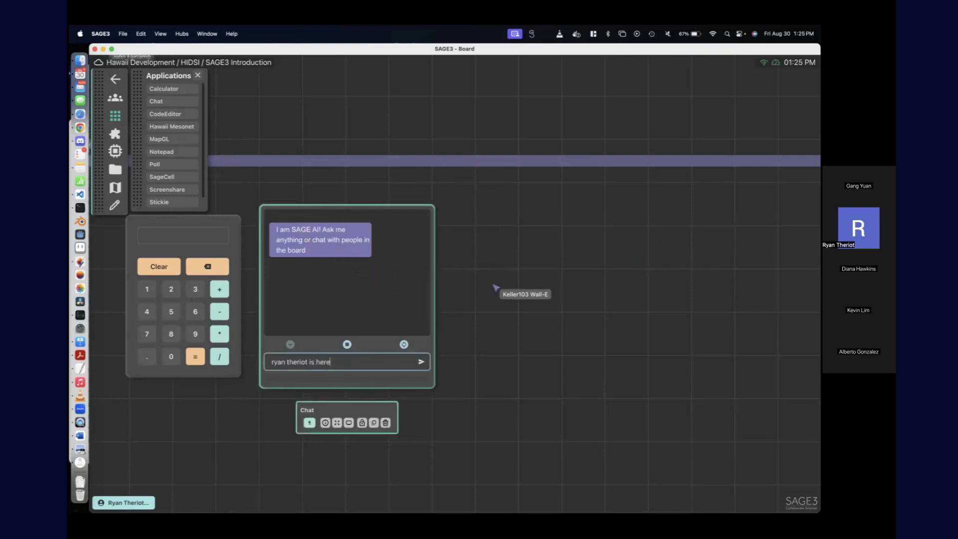
type("e")
key("Return")
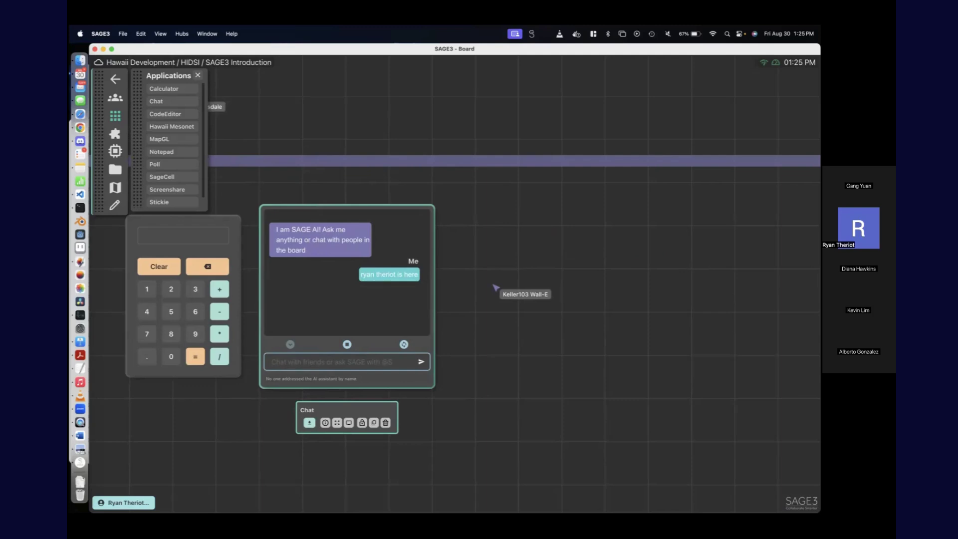
Step: Ask the SAGE assistant in the chat "@S What is the captial of the united states?"
type("@")
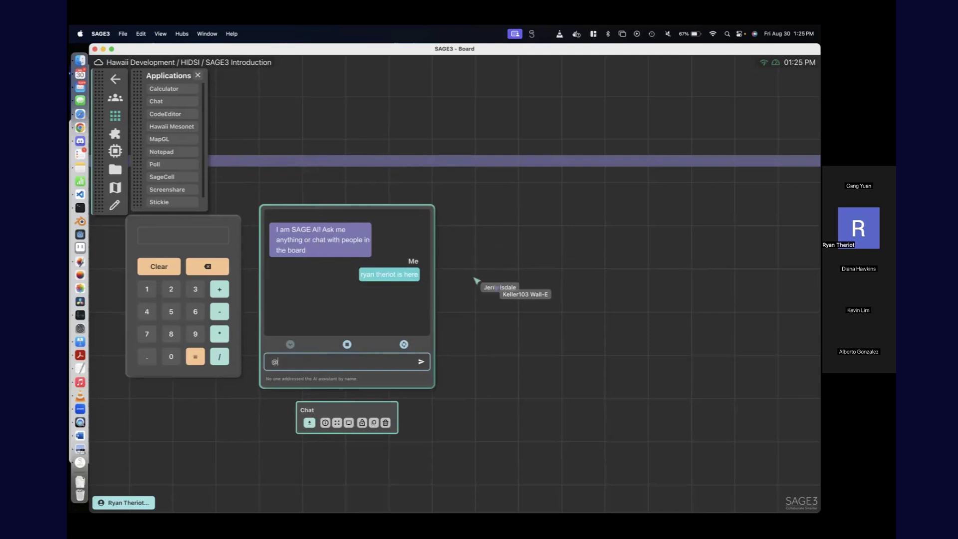
type("S H")
key("BackSpace")
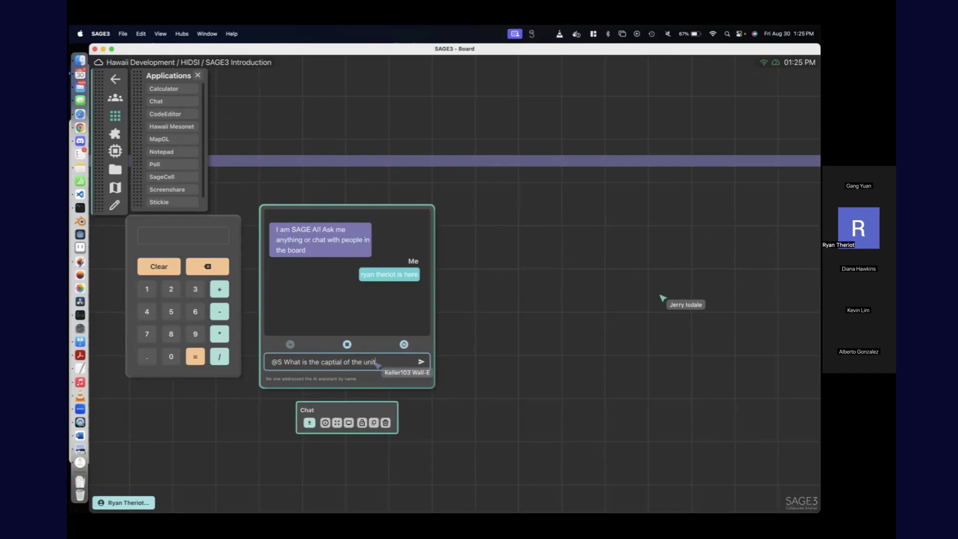
type("?")
key("Return")
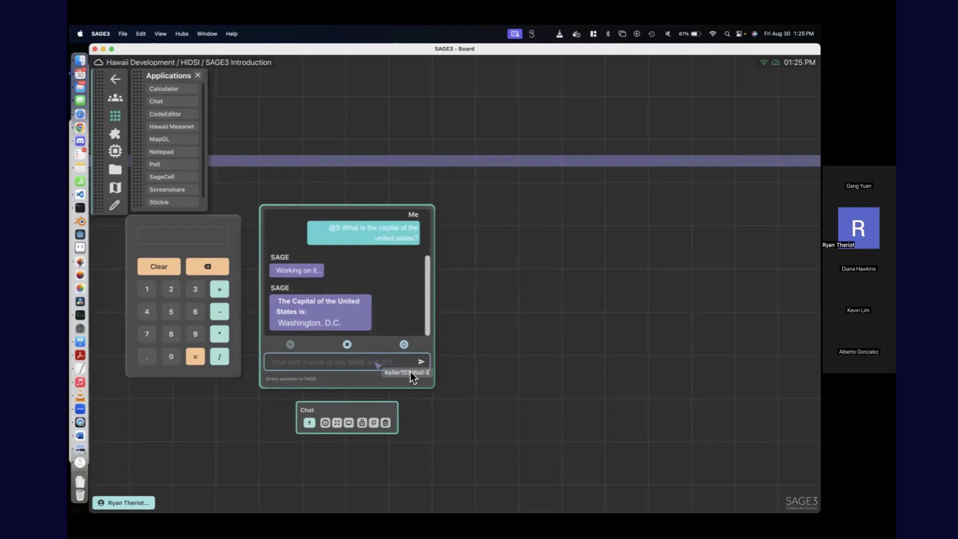
Step: Enlarge the Chat window and start another question to the assistant with "@S"
left_click_drag(432, 388, 496, 450)
left_click(321, 425)
type("@S")
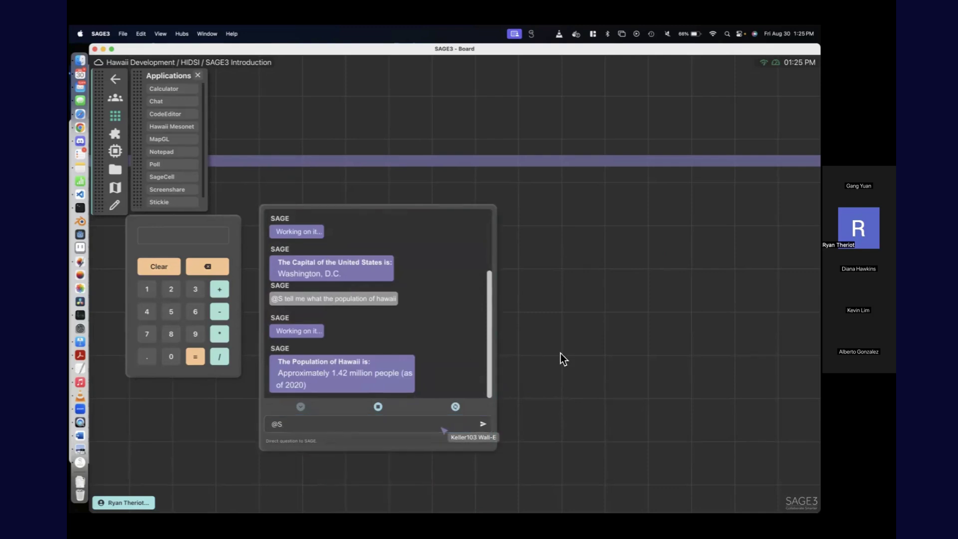
Step: Add a CodeEditor app beside the chat, enlarged, and show its programming language options while keeping javascript
left_click_drag(561, 353, 481, 366)
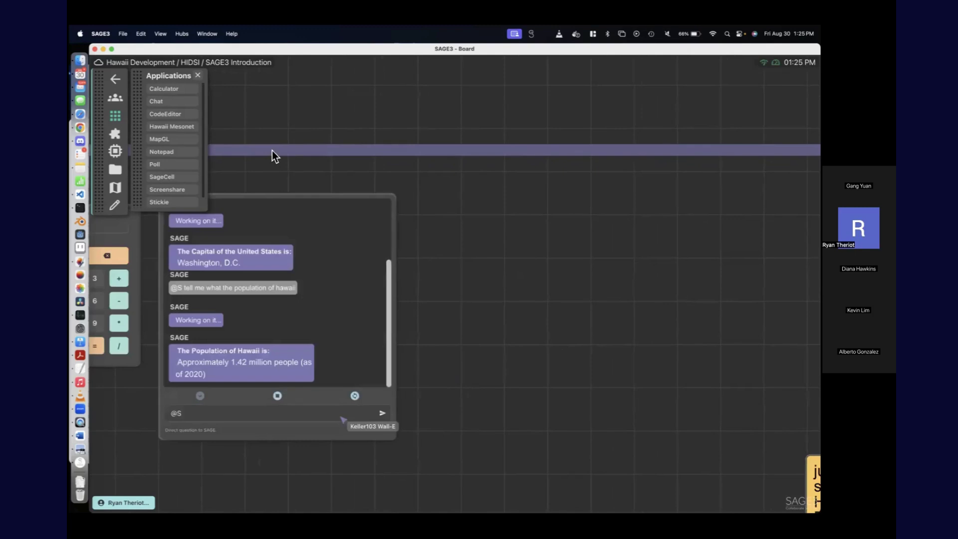
left_click(170, 115)
left_click_drag(434, 272, 527, 271)
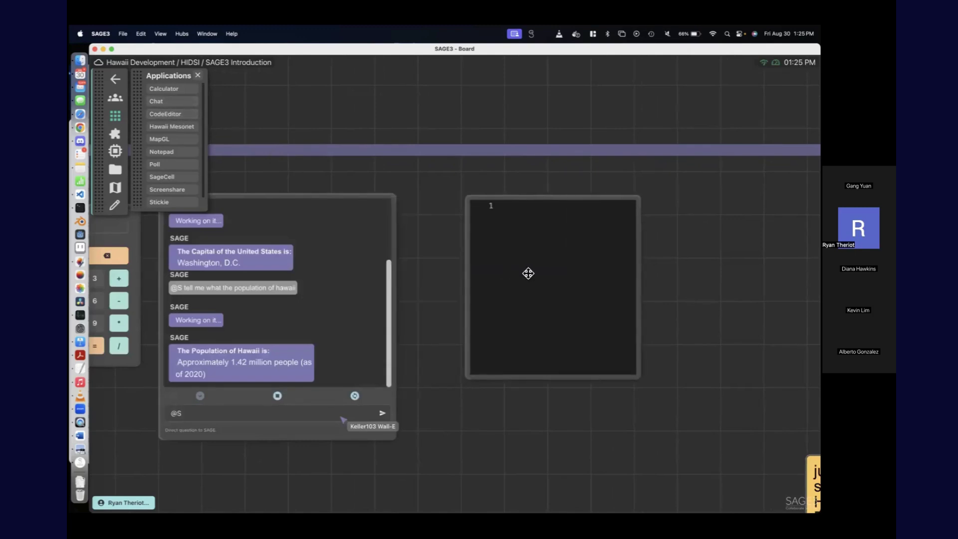
left_click_drag(650, 387, 669, 408)
left_click_drag(622, 347, 542, 317)
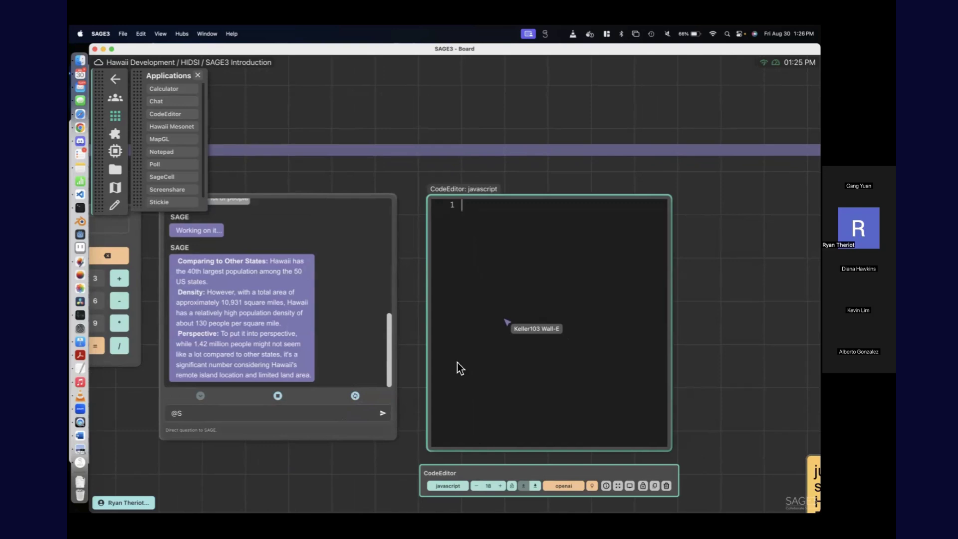
left_click(447, 486)
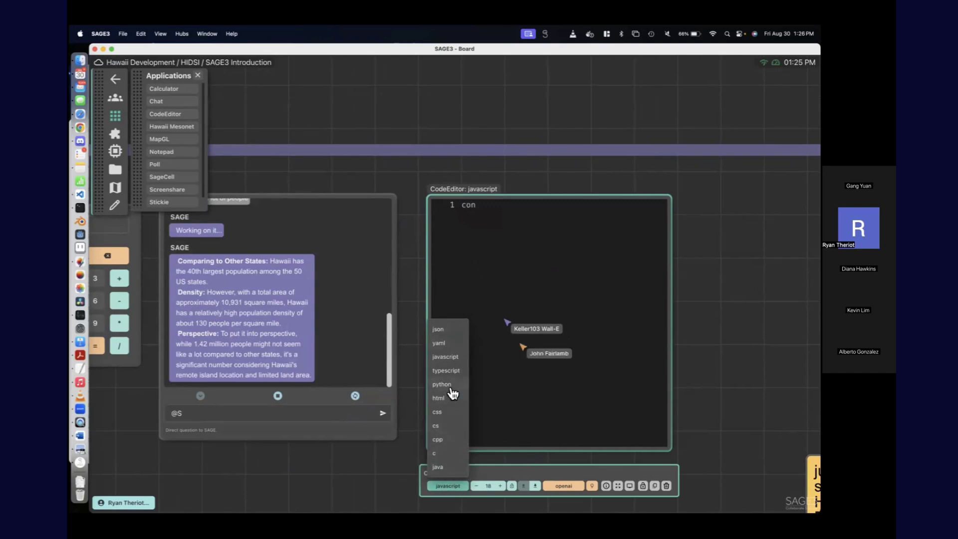
left_click(486, 239)
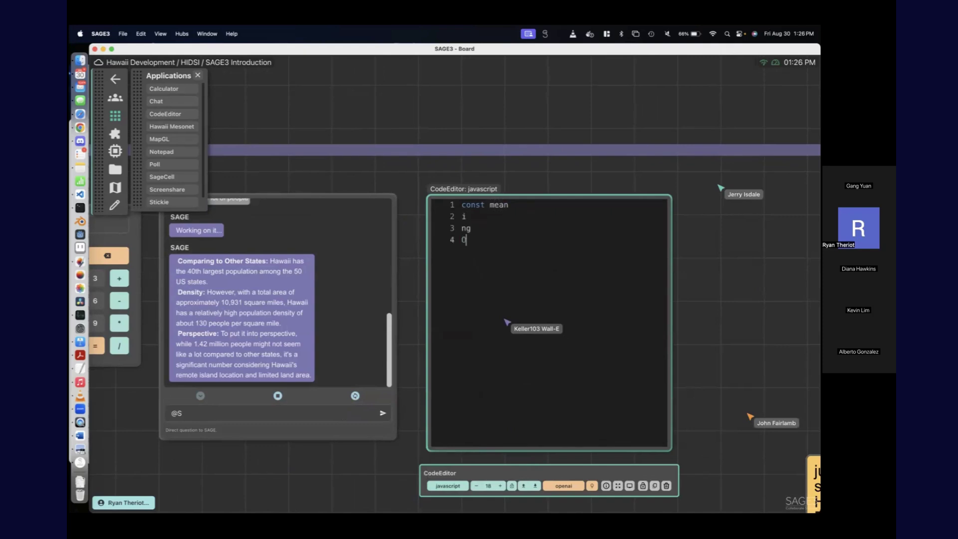
Step: Write "const meaningOfTheUniverse = 42" and "console.log('hello')" in the code editor
type("The  Univ")
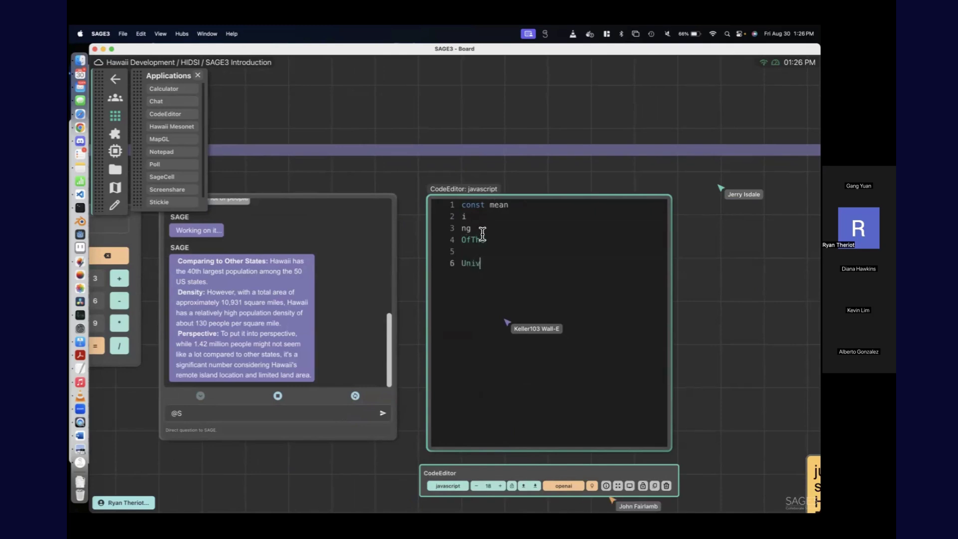
type("erse = 4")
key("Return")
key("Return")
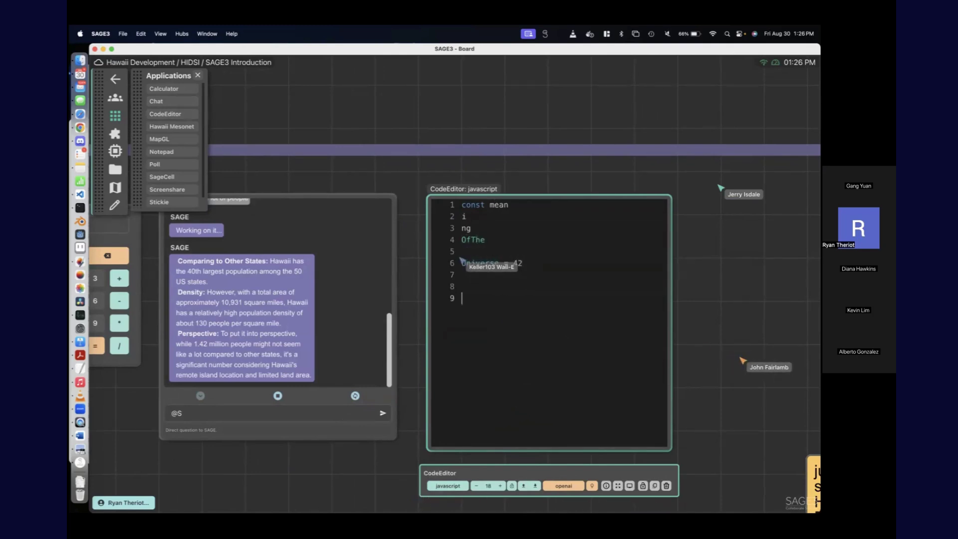
type("console.oog(")
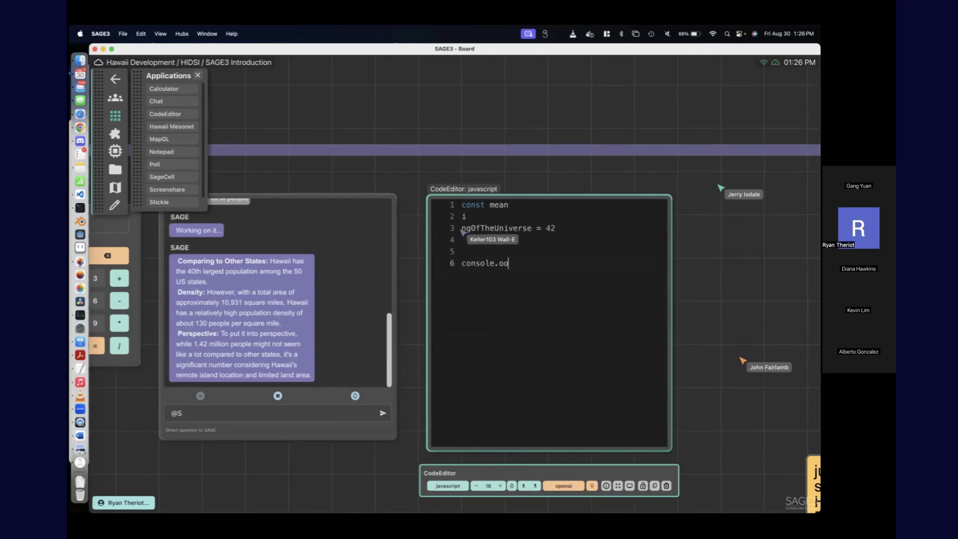
key("BackSpace")
key("BackSpace")
type("'hello'")
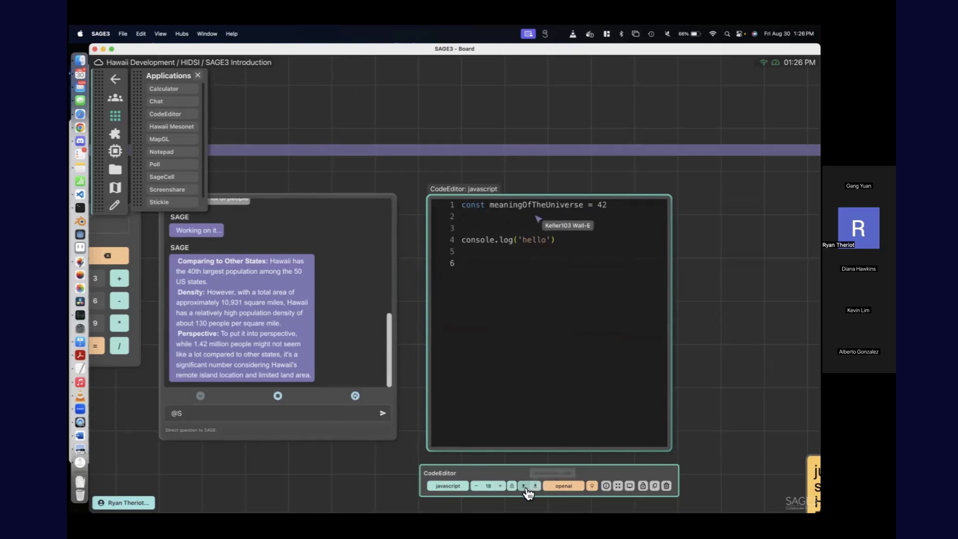
Step: Switch to Finder, look through the Downloads and Applications folders for a file, and return to the board
left_click(82, 482)
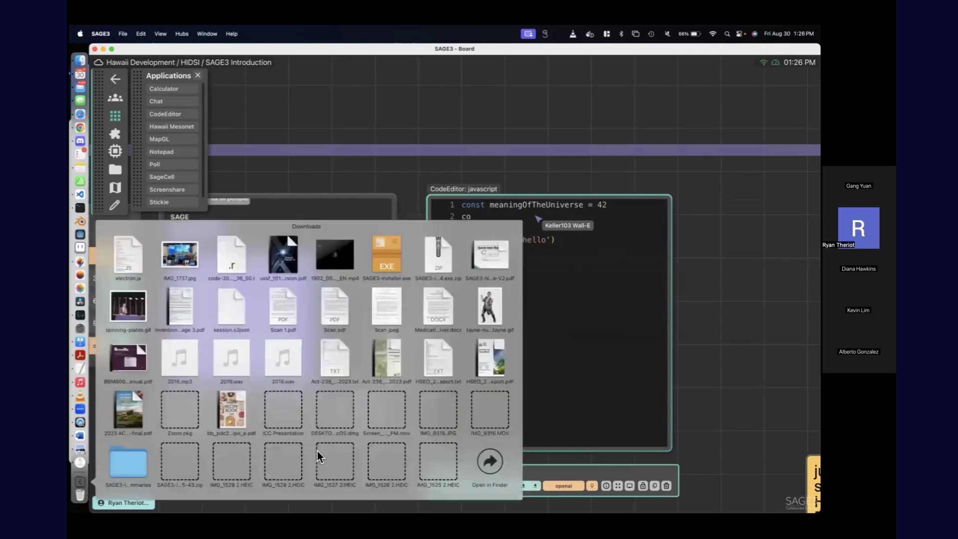
left_click(503, 460)
left_click(250, 312)
scroll(251, 311, "down", 1)
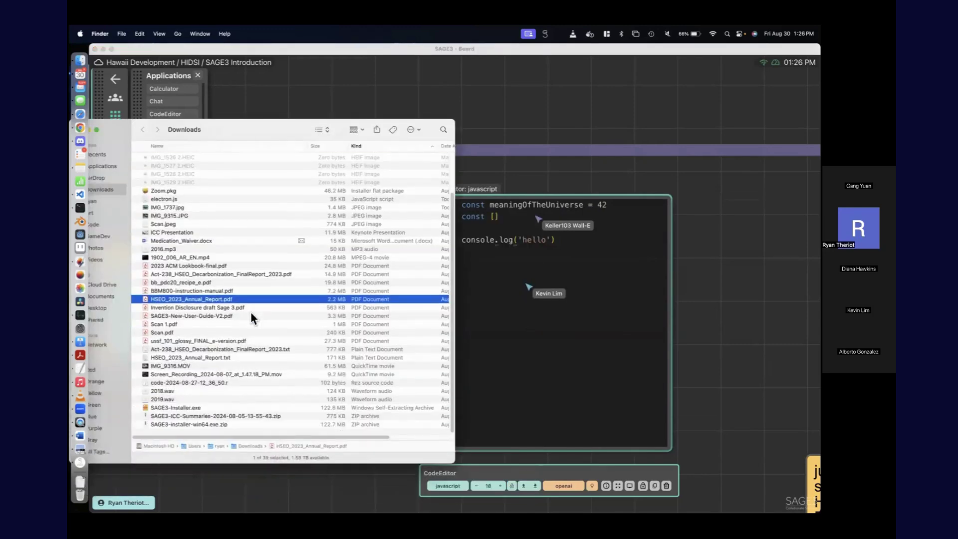
scroll(224, 289, "up", 3)
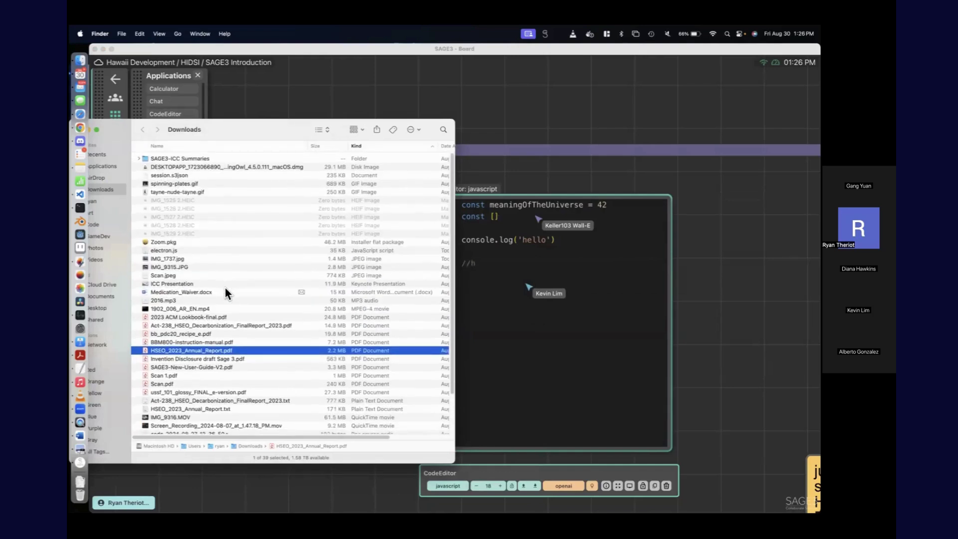
scroll(225, 288, "down", 2)
scroll(226, 289, "down", 4)
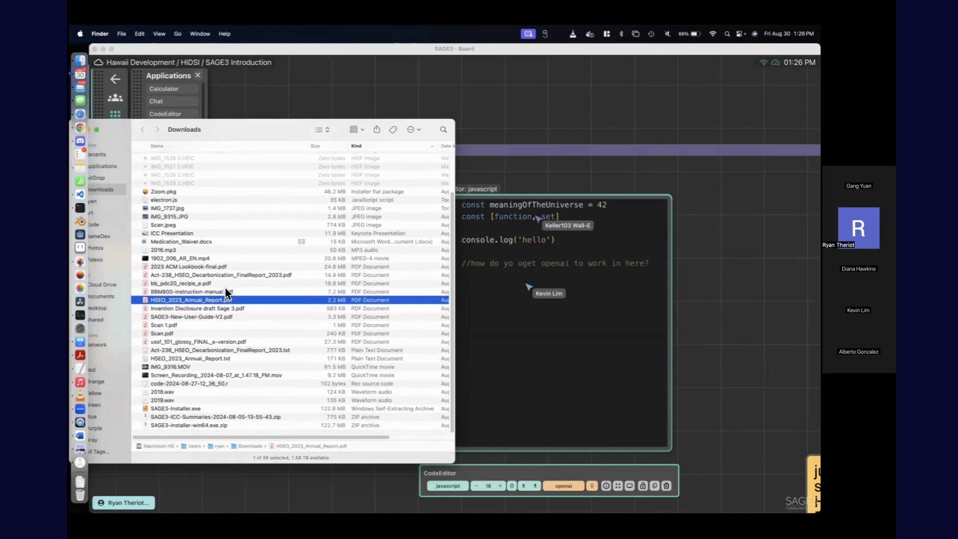
left_click(79, 61)
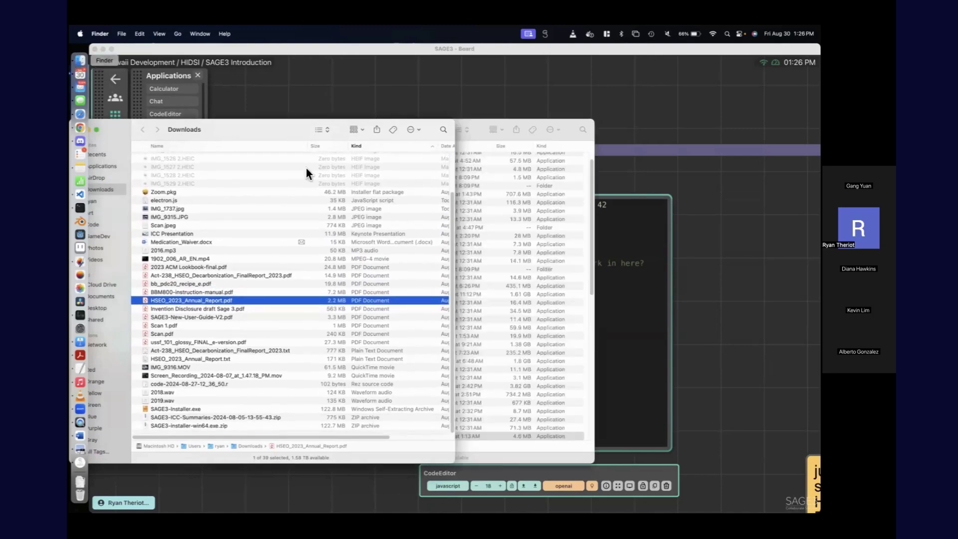
left_click(479, 133)
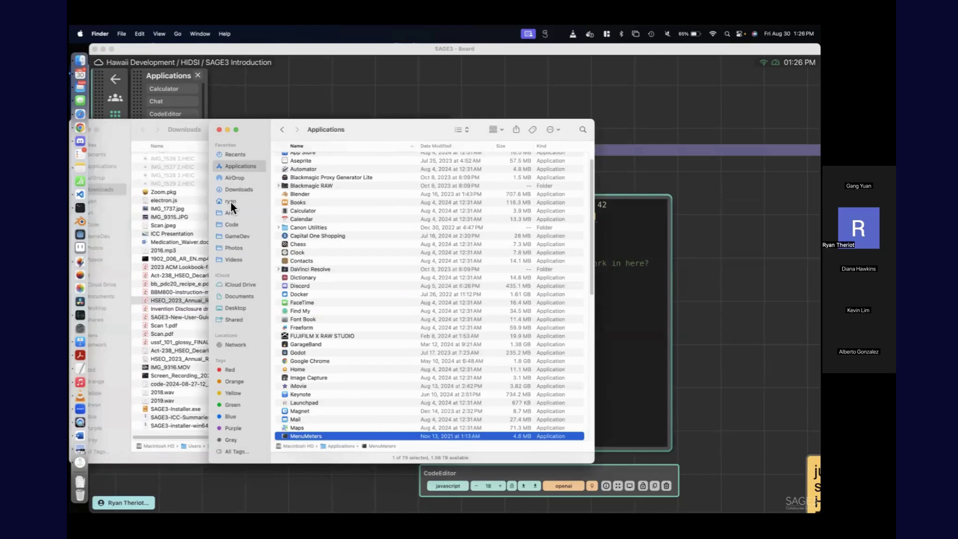
left_click(741, 316)
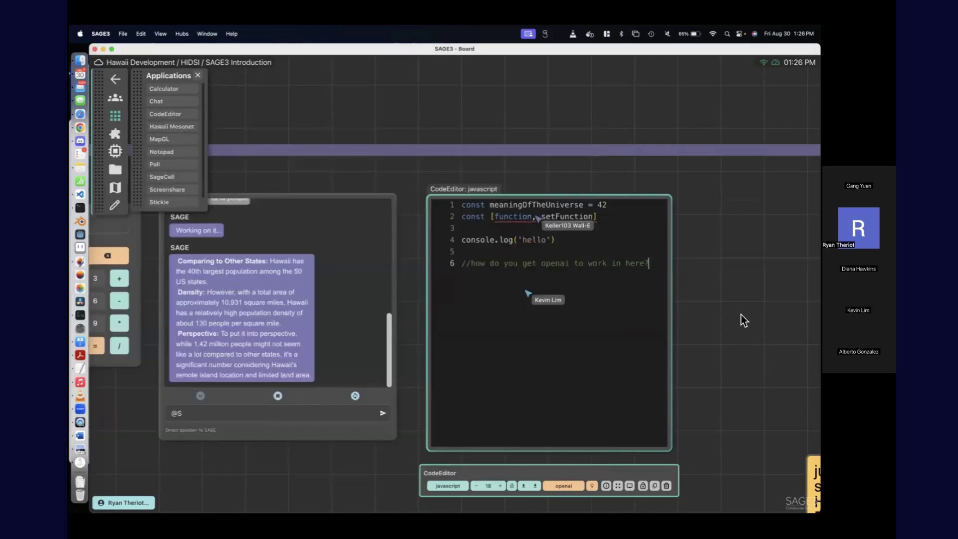
Step: Find main.c in the SDL folder under Code in Finder and upload it onto the board beside the javascript editor
left_click_drag(741, 324, 645, 313)
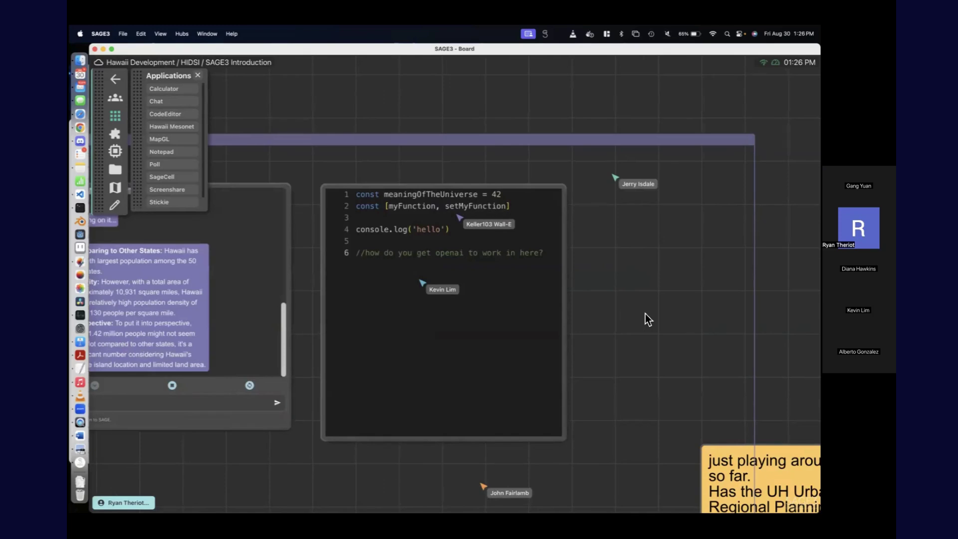
left_click_drag(645, 313, 399, 278)
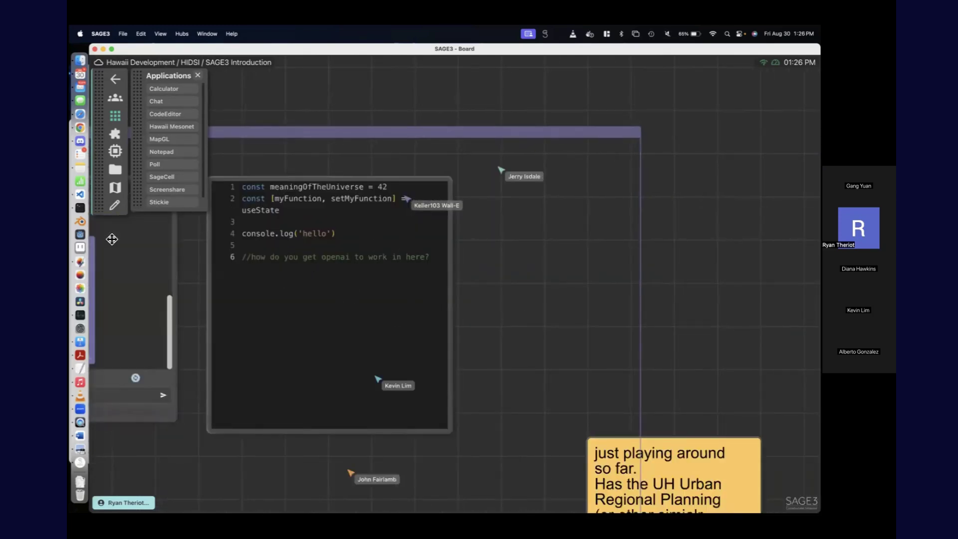
left_click(81, 61)
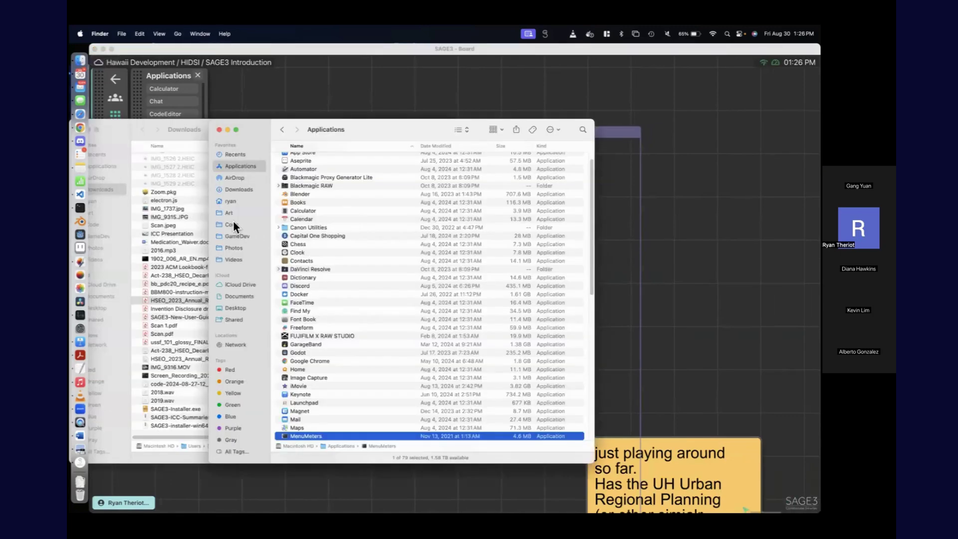
left_click(233, 224)
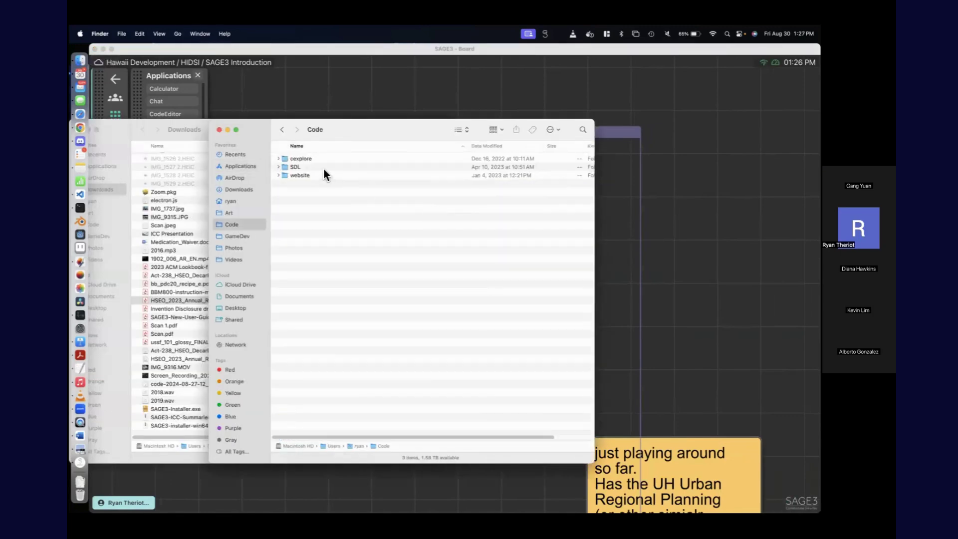
left_click(282, 167)
left_click(277, 166)
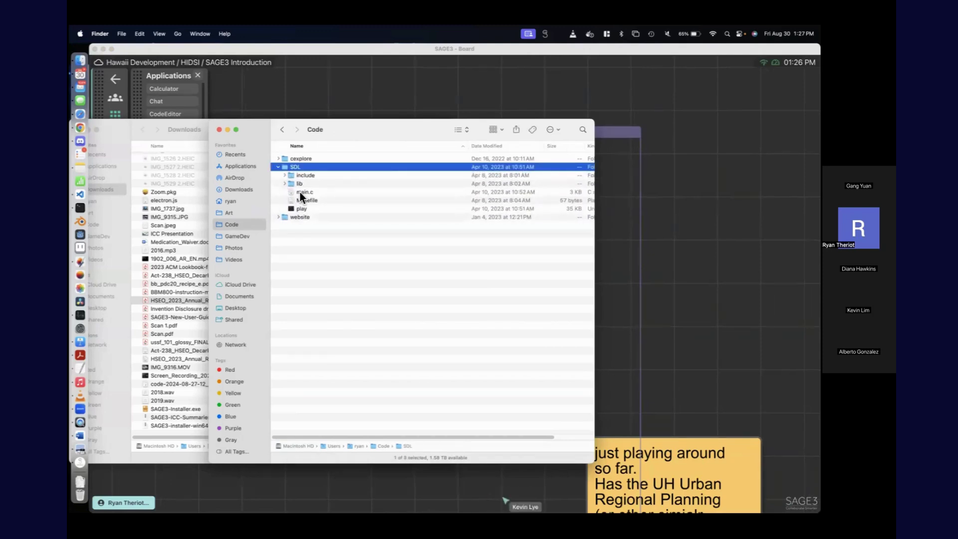
left_click(298, 192)
left_click_drag(639, 229, 639, 230)
Step: Move the main.c code window closer to the javascript editor and enlarge it to show more lines
left_click_drag(642, 294, 513, 241)
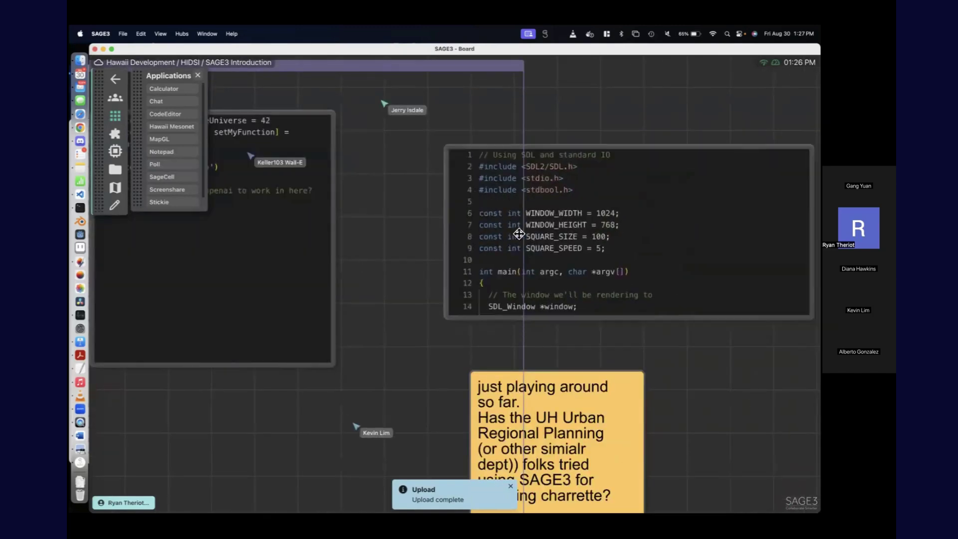
left_click_drag(725, 287, 684, 474)
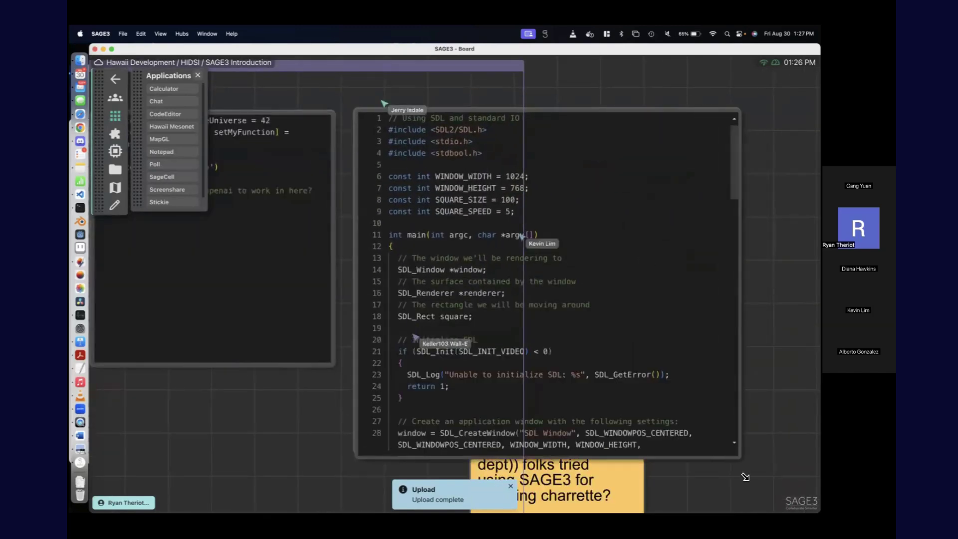
scroll(684, 474, "down", 2)
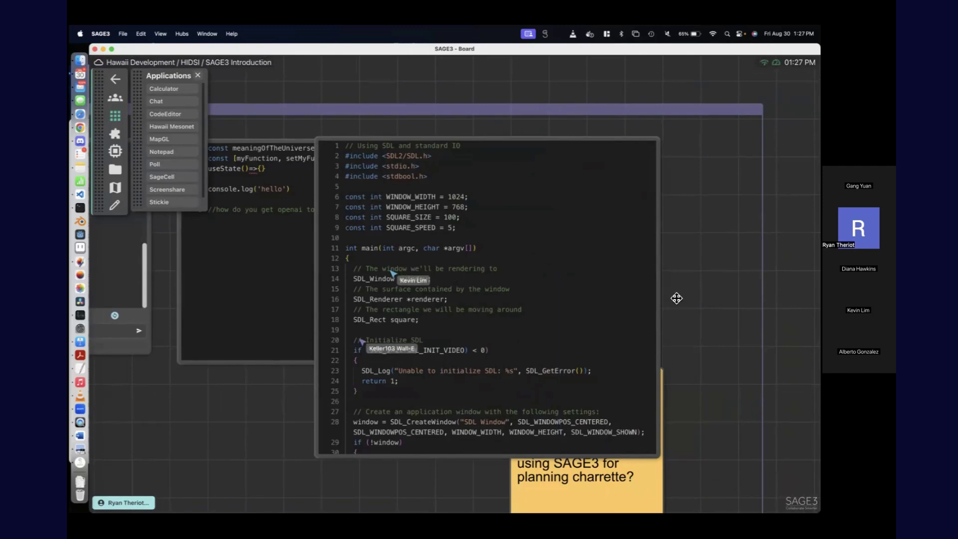
scroll(683, 298, "down", 3)
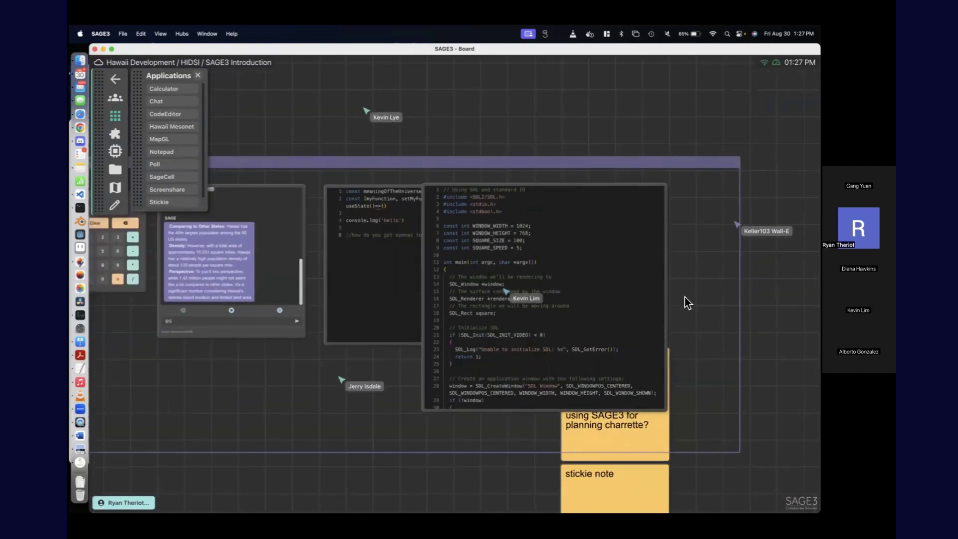
Step: Add another CodeEditor in the empty space beside the main.c window and set its language to cpp
scroll(716, 280, "right", 2)
scroll(614, 279, "right", 5)
scroll(412, 244, "up", 4)
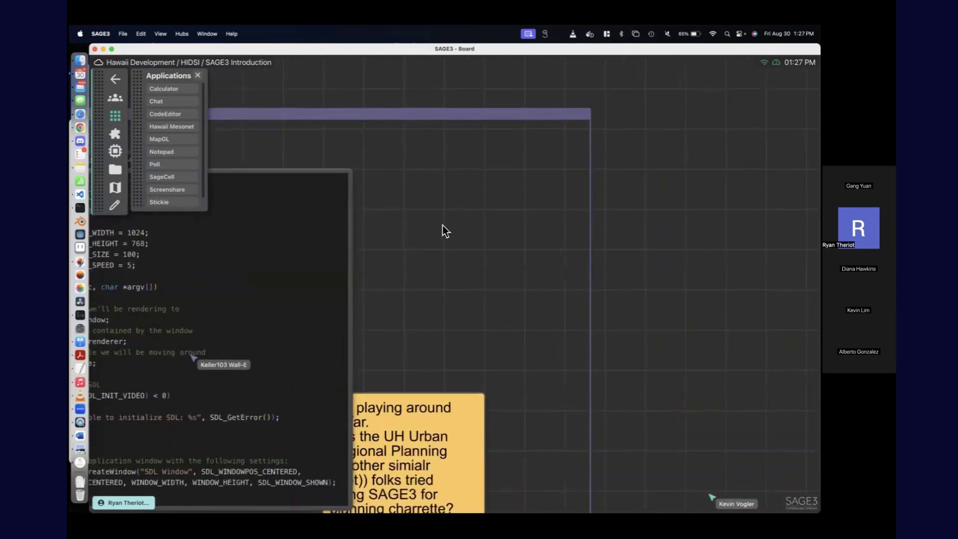
left_click(193, 115)
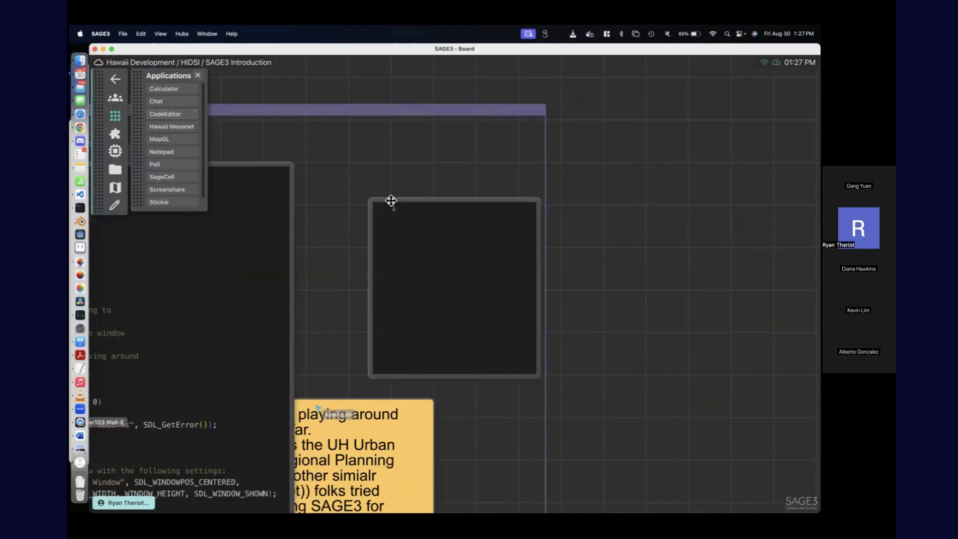
left_click(403, 199)
scroll(568, 247, "up", 3)
scroll(562, 239, "left", 2)
left_click(332, 182)
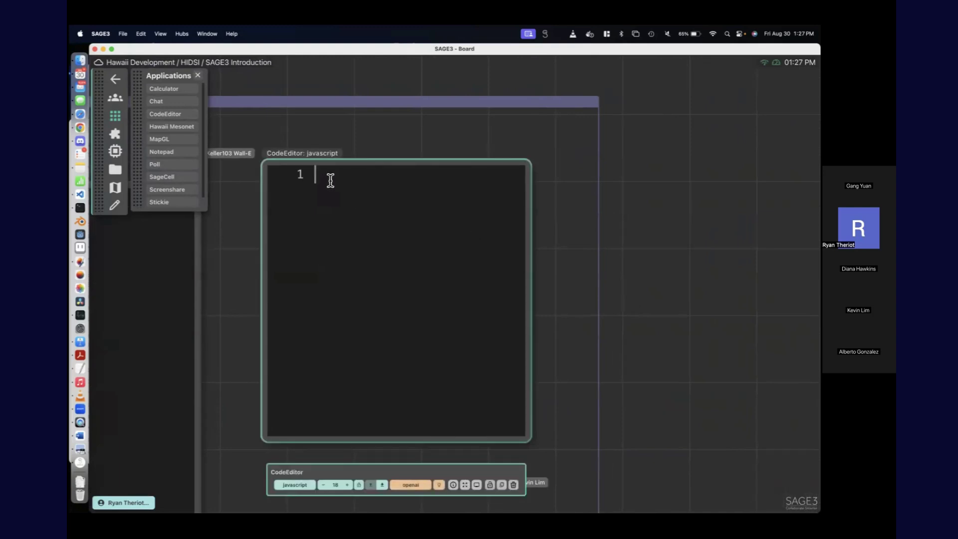
left_click(313, 488)
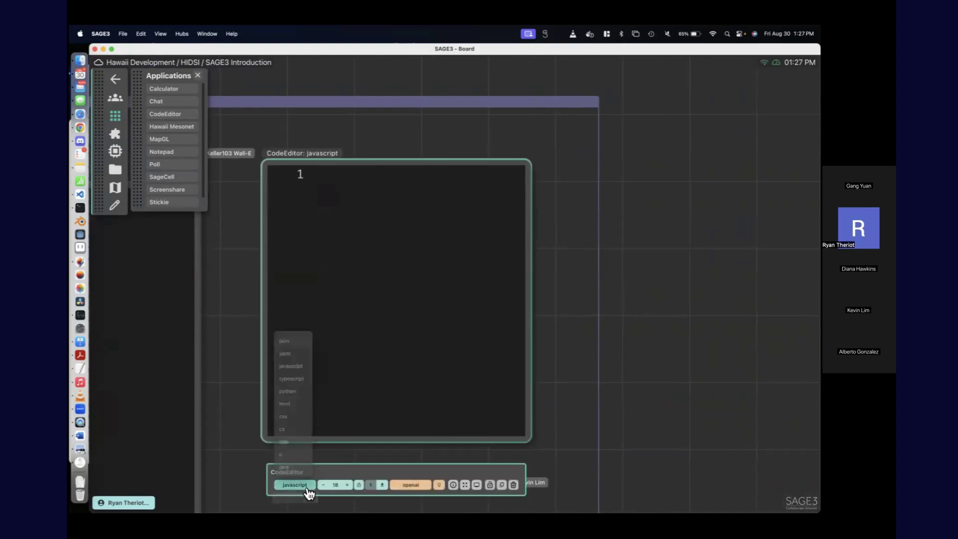
left_click(285, 438)
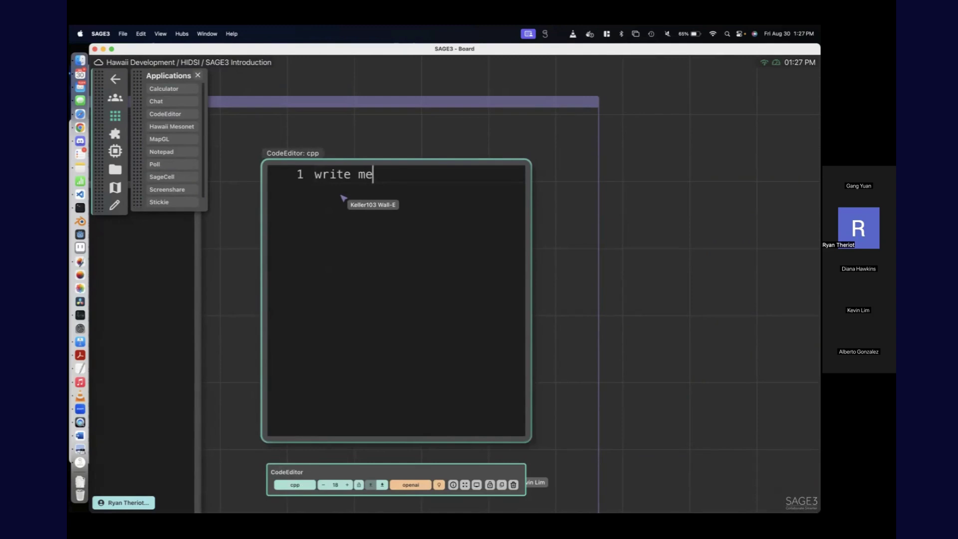
Step: Enter "write me a basic opengl application" in the cpp editor and have openai generate code from that selected text
type("basic opengl application")
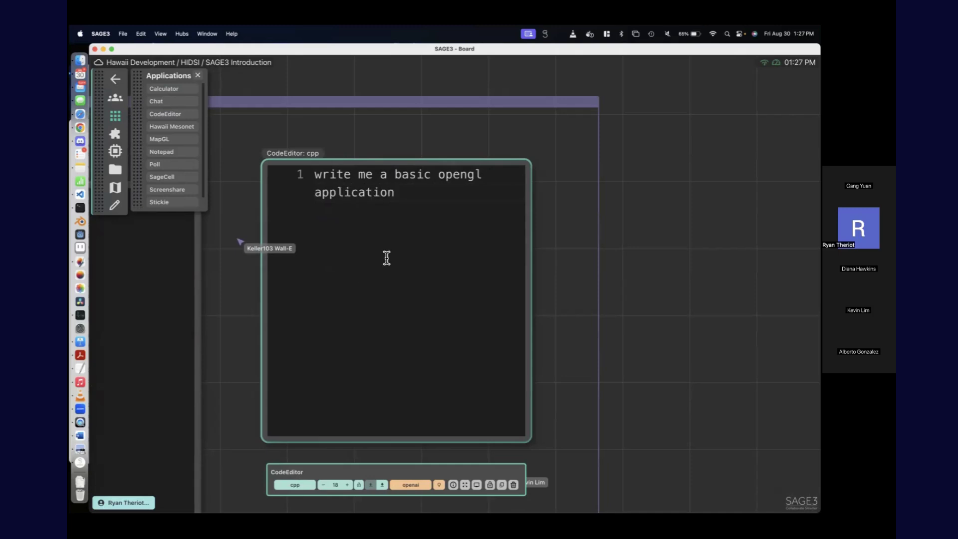
left_click_drag(415, 195, 314, 174)
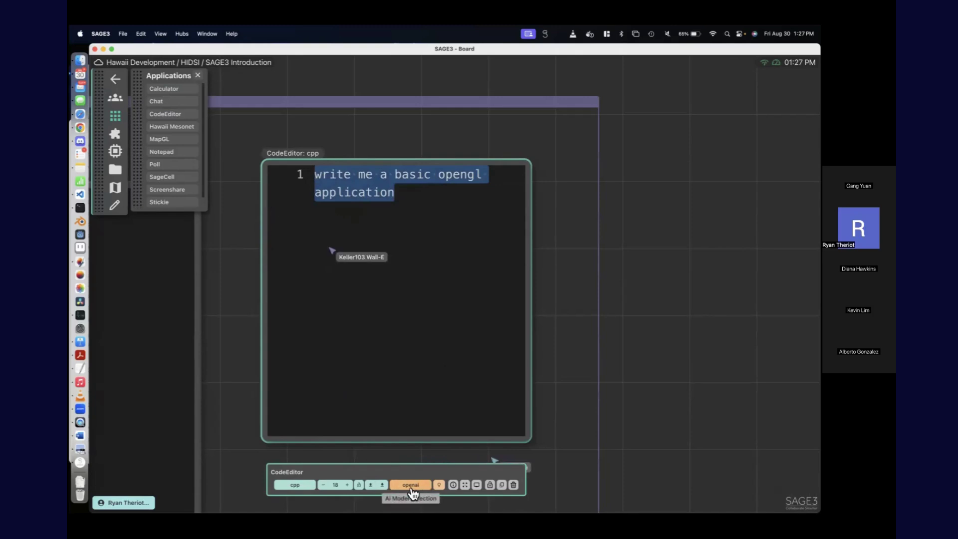
left_click(414, 485)
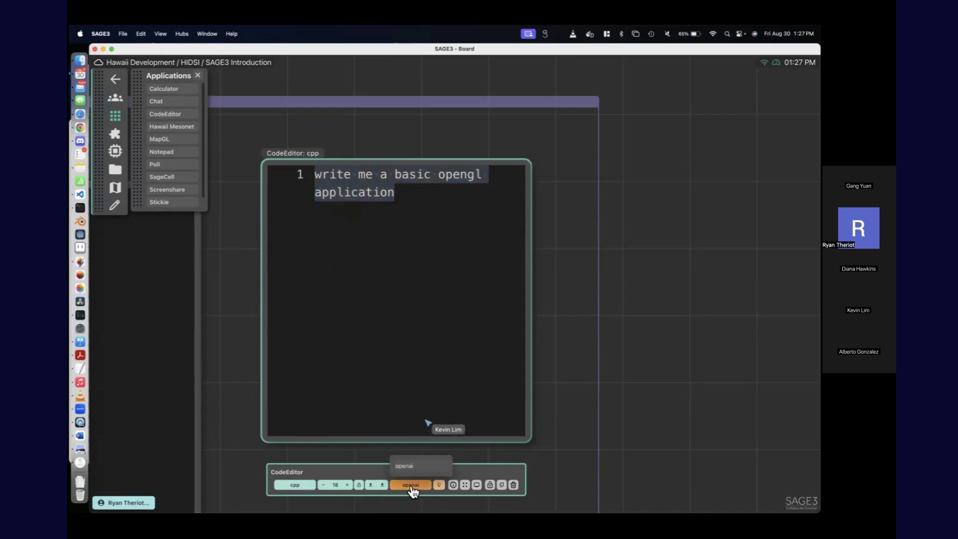
left_click(439, 486)
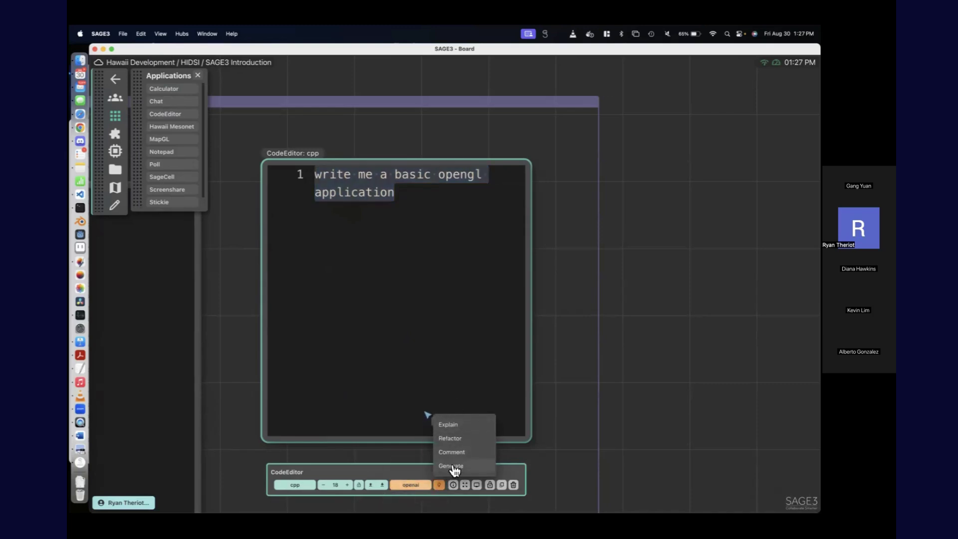
left_click(454, 467)
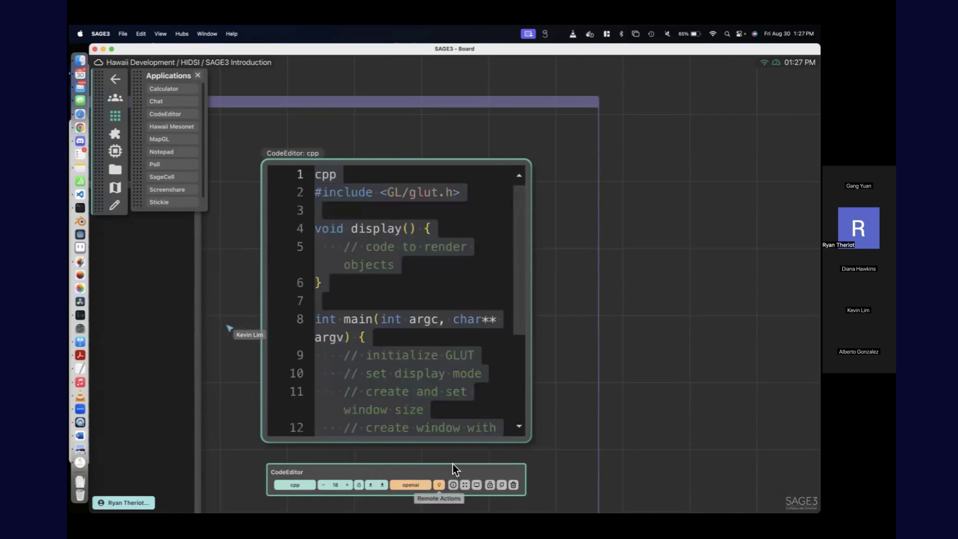
Step: Widen the cpp editor and delete the stray word "cpp" from the first line of the generated code
left_click(579, 379)
left_click_drag(534, 255, 641, 255)
left_click(327, 169)
double_click(327, 174)
key("BackSpace")
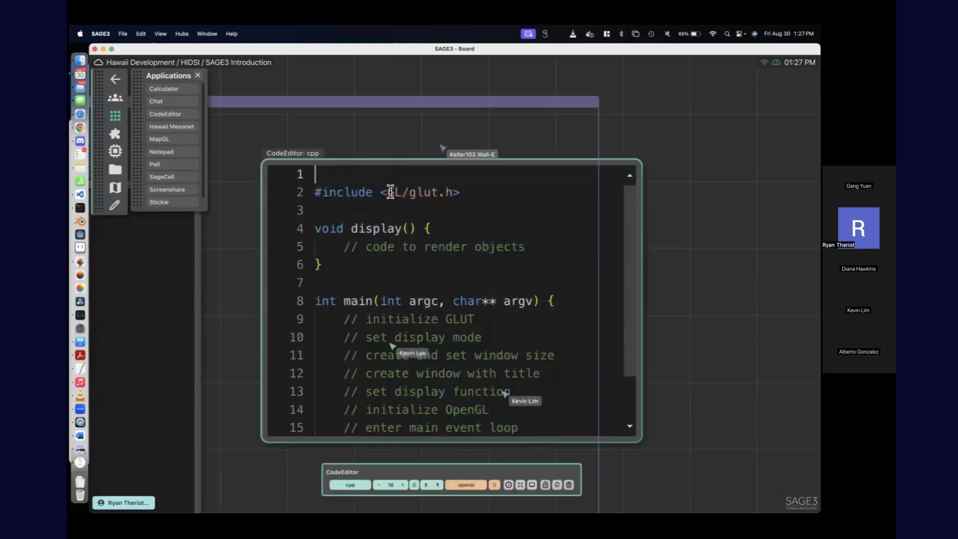
scroll(657, 333, "down", 3)
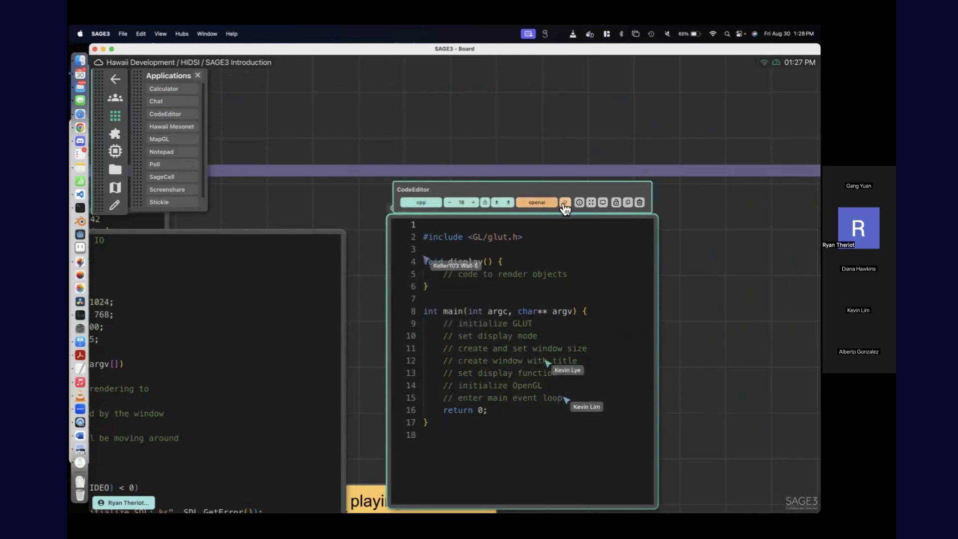
Step: Select all of the OpenGL code and have the AI explain it in a note beside the editor
left_click(482, 449)
key("super+a")
left_click(568, 201)
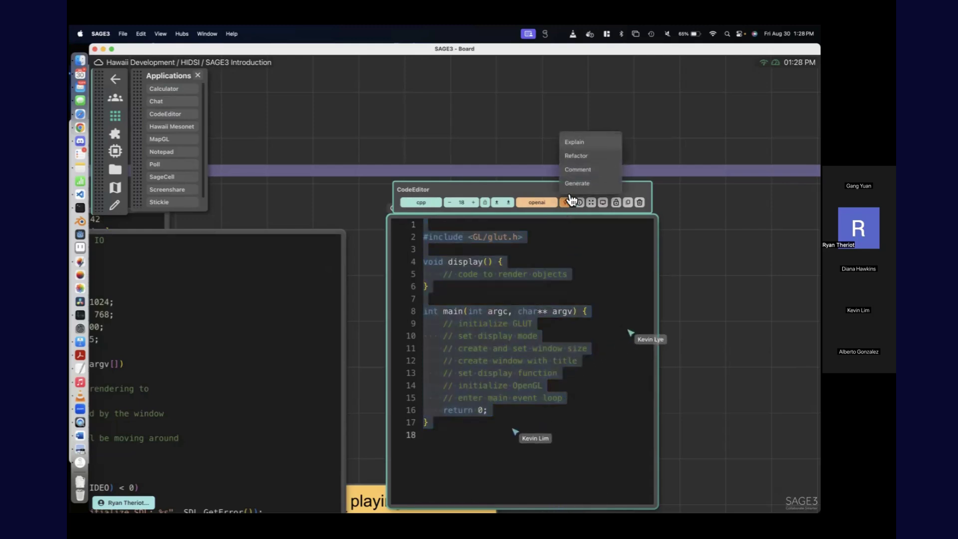
left_click(581, 142)
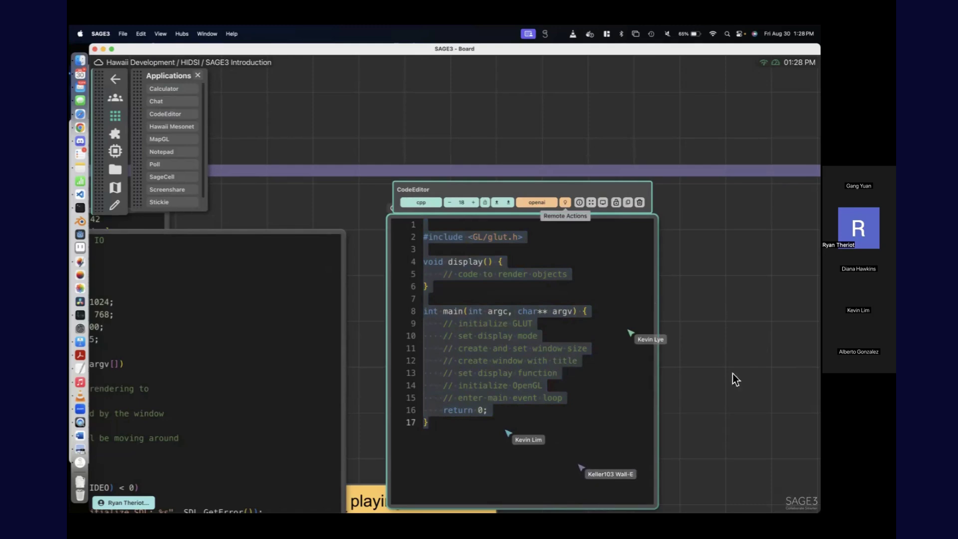
left_click_drag(732, 374, 592, 322)
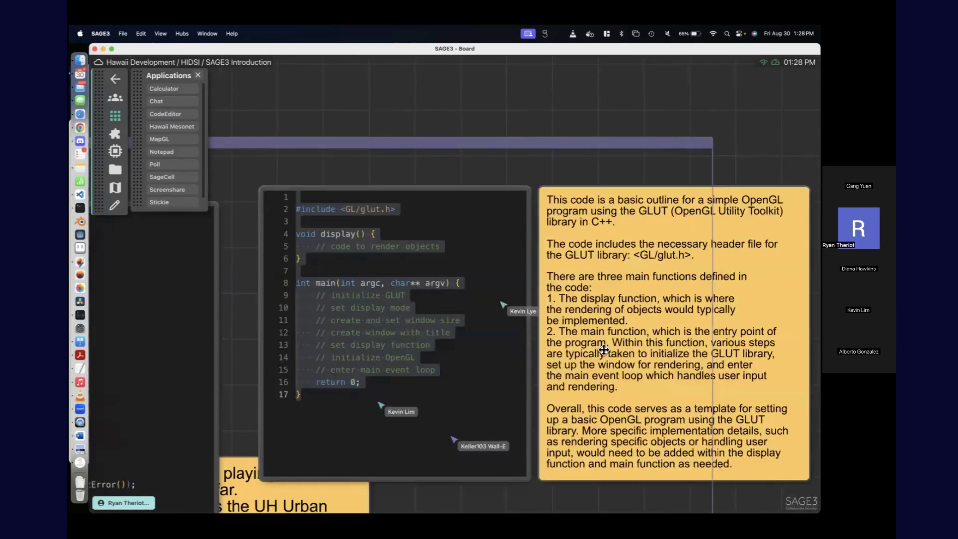
Step: Run the AI Comment action on the OpenGL code with the cursor placed after "return 0;"
left_click(441, 272)
left_click(344, 383)
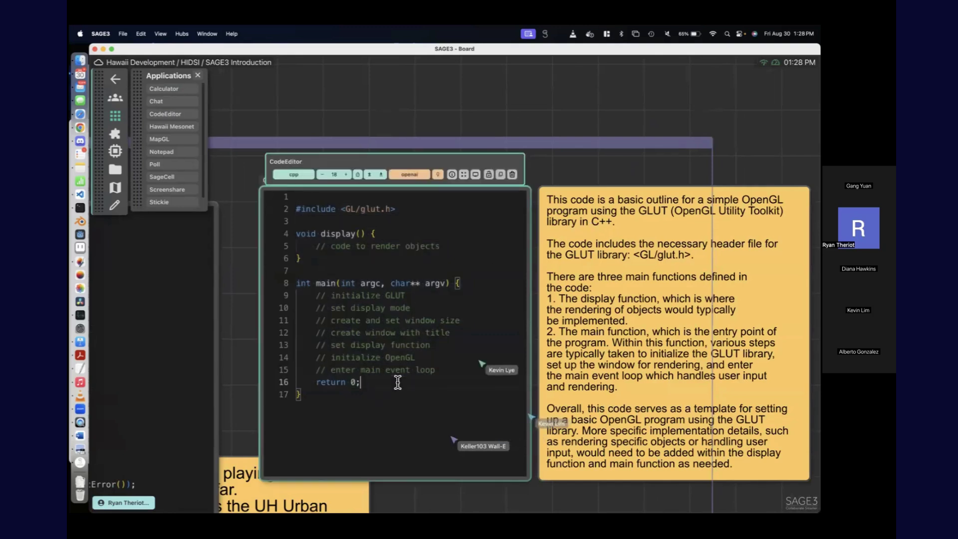
left_click(438, 174)
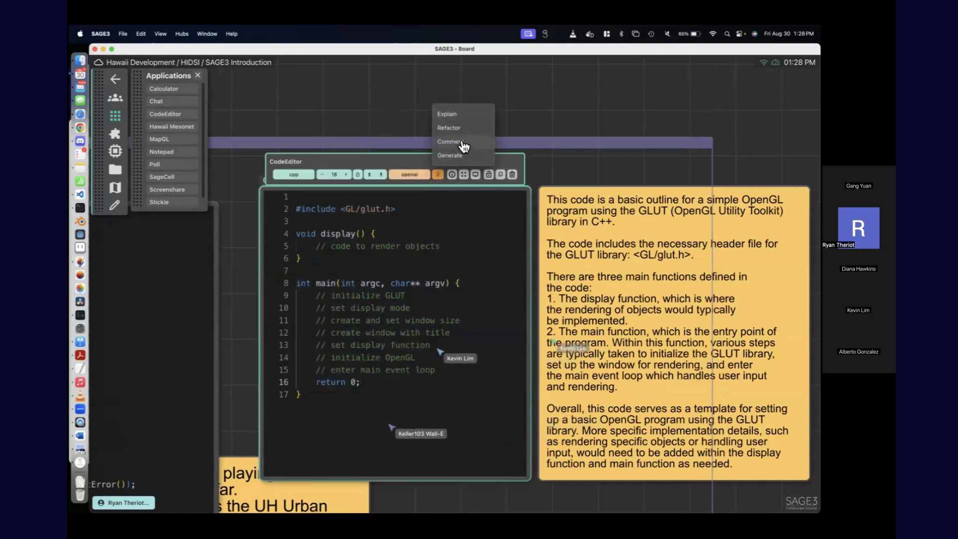
Step: Bring the javascript editor to the front, select the console.log('hello') line and have the AI comment it
left_click_drag(235, 324, 576, 240)
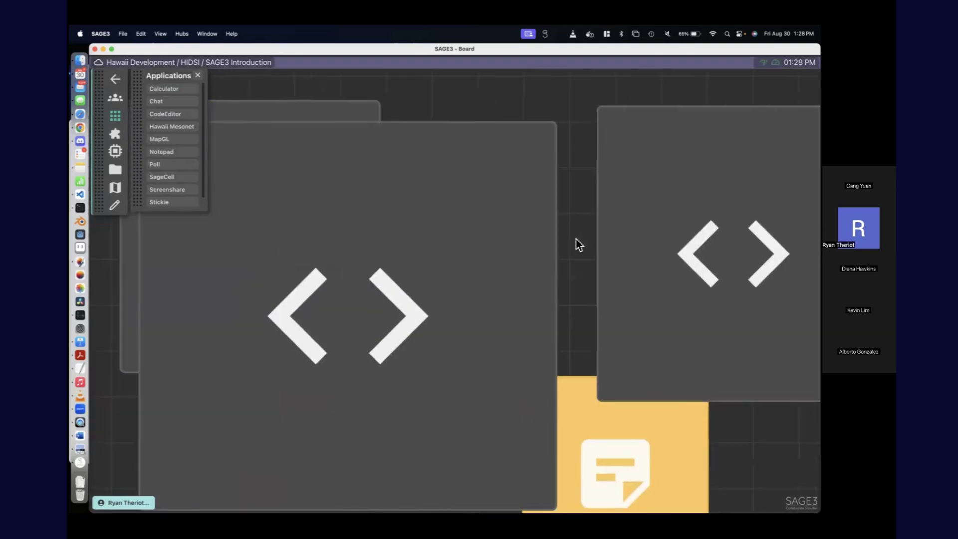
left_click_drag(211, 302, 528, 258)
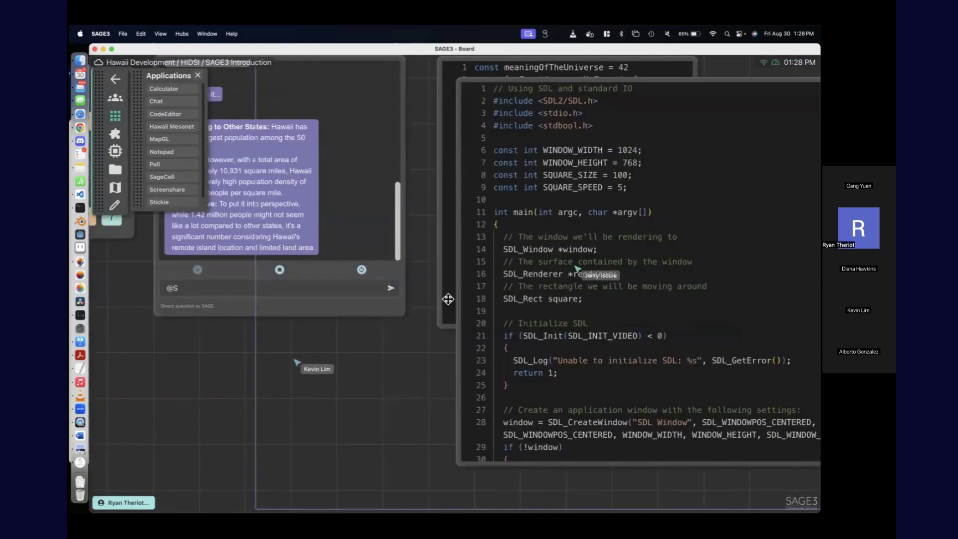
left_click(441, 298)
left_click_drag(426, 191, 386, 319)
left_click(547, 271)
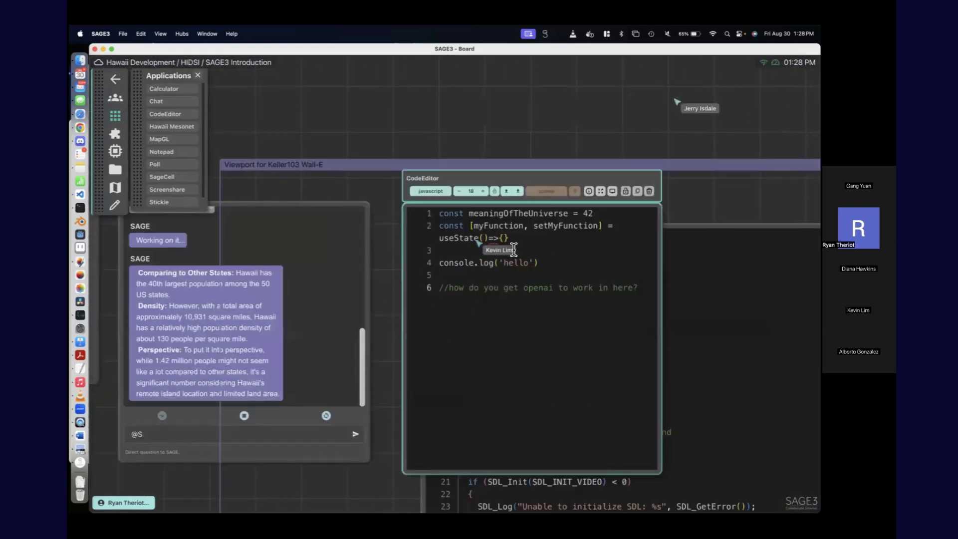
left_click_drag(533, 271, 409, 263)
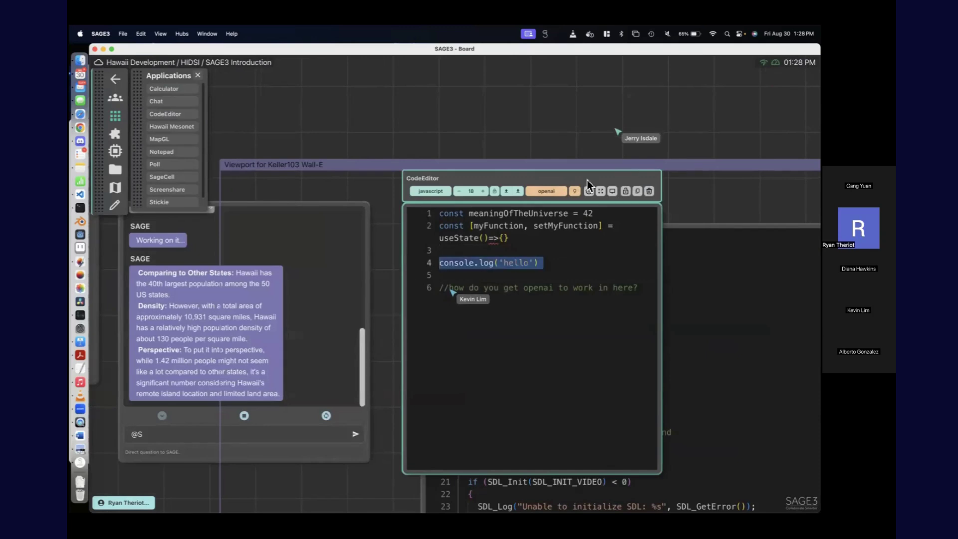
left_click(574, 190)
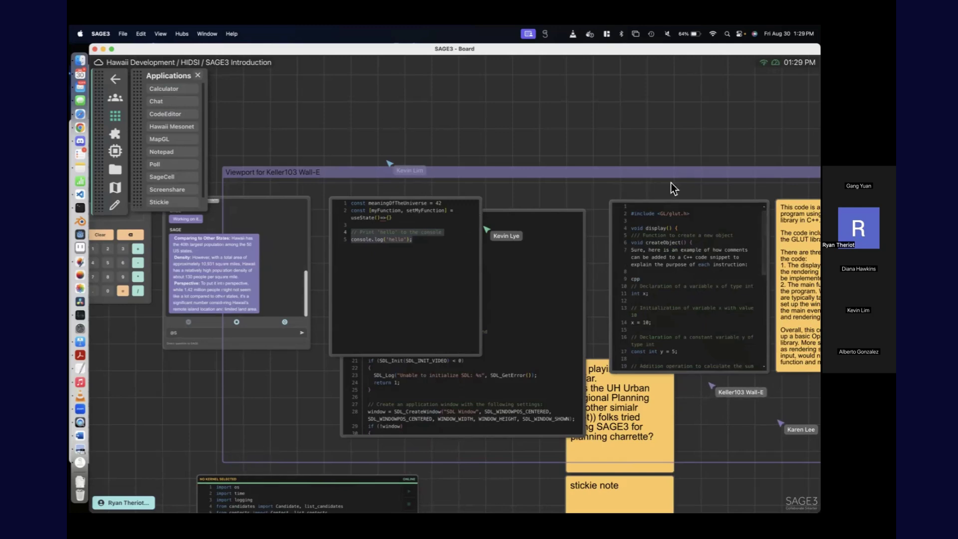
Step: Add a MapGL app beside the code explanation note and enlarge its window
left_click_drag(673, 186, 331, 176)
left_click_drag(621, 218, 285, 229)
scroll(286, 229, "up", 5)
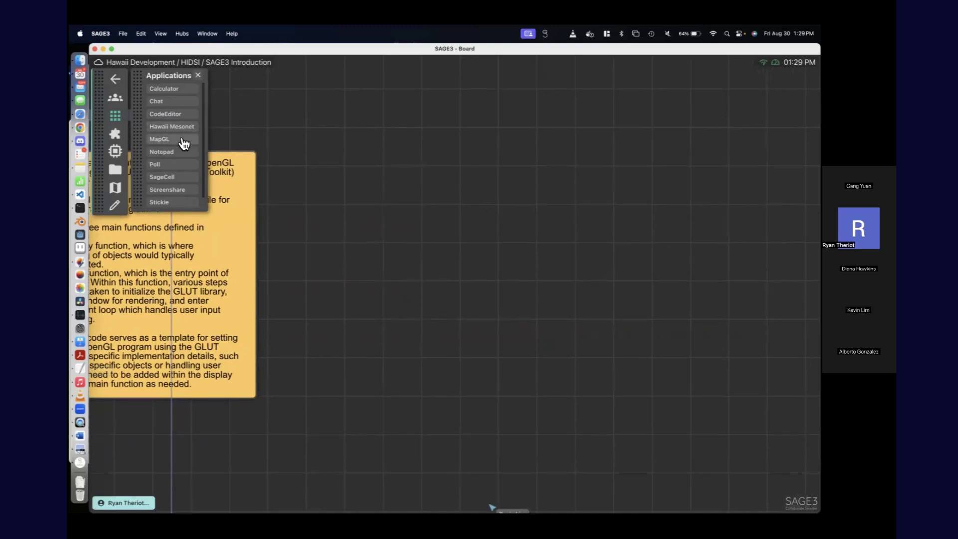
left_click(188, 128)
left_click_drag(459, 279, 383, 249)
left_click_drag(438, 322, 536, 407)
left_click(387, 274)
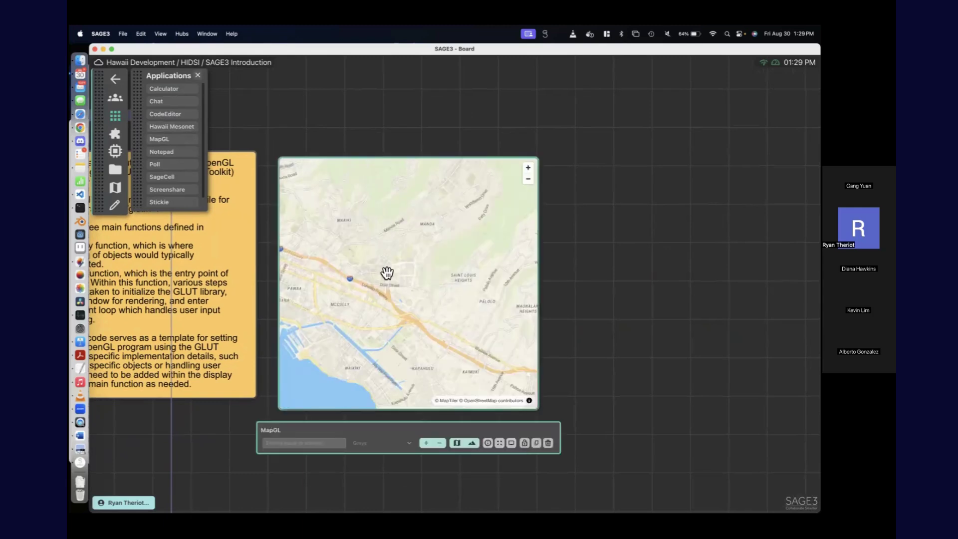
Step: Zoom the map out to show Honolulu and Aiea, reposition it, and zoom back in slightly
scroll(387, 273, "down", 5)
left_click_drag(417, 290, 436, 308)
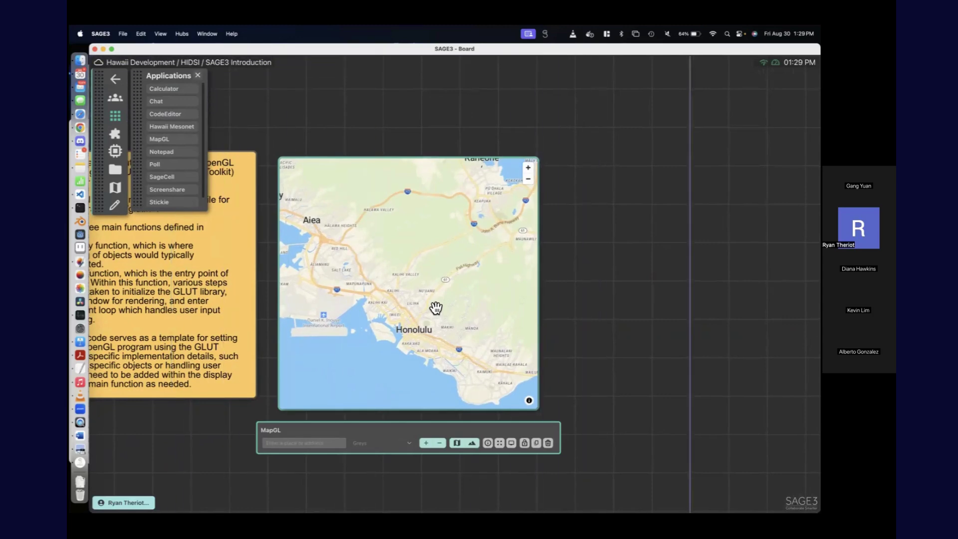
left_click(527, 169)
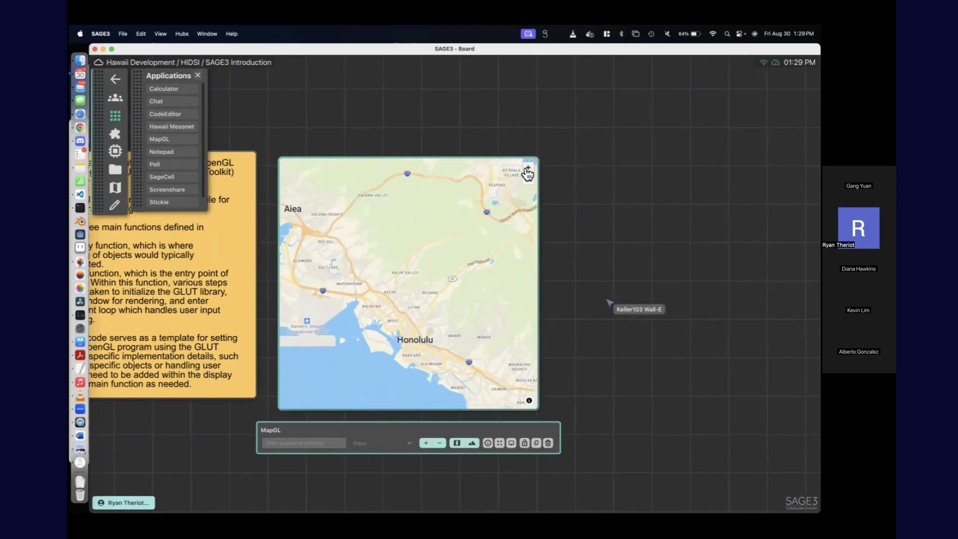
Step: Switch the map to satellite imagery and take it to chicago by searching for the place
left_click(527, 168)
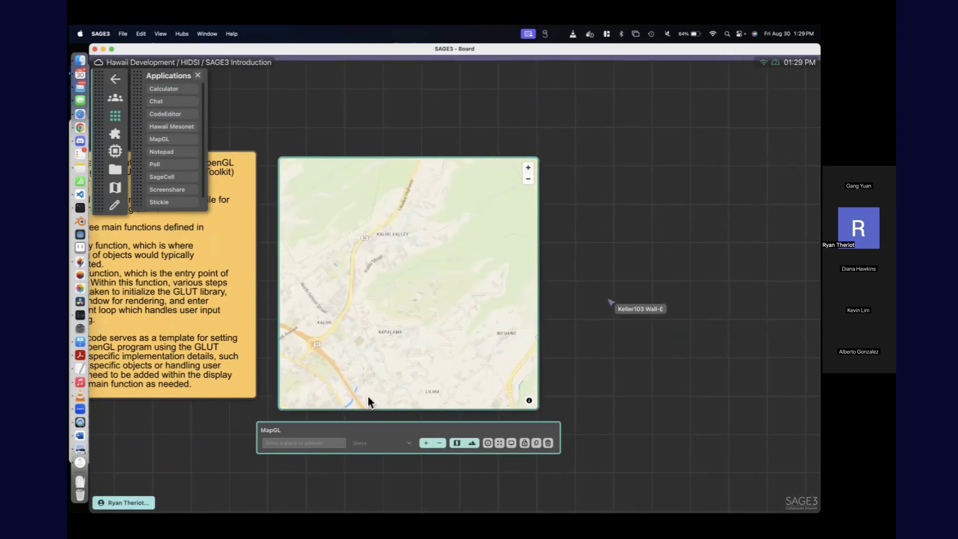
left_click(472, 443)
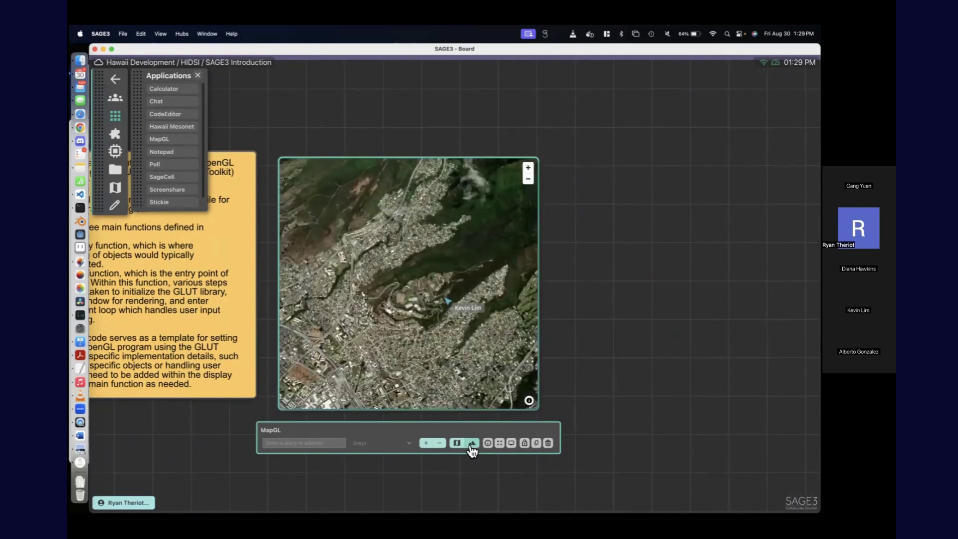
type("chicago")
key("Return")
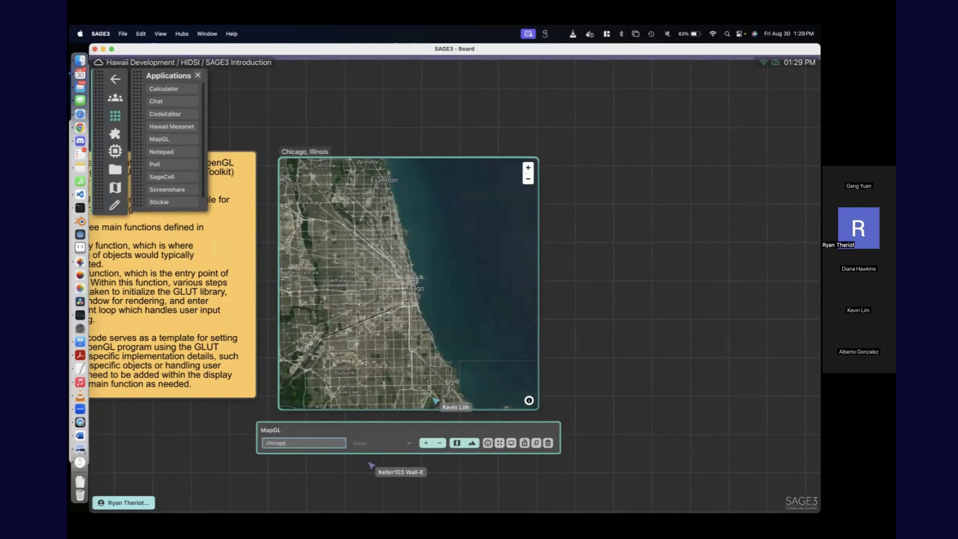
left_click(587, 286)
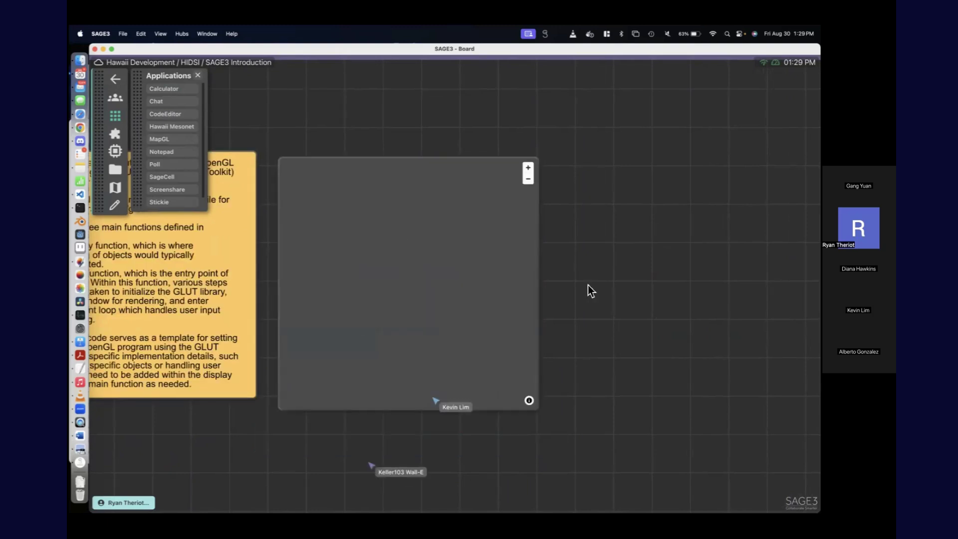
Step: Add a Notepad app beside the map and write "title" in it
left_click_drag(632, 304, 484, 311)
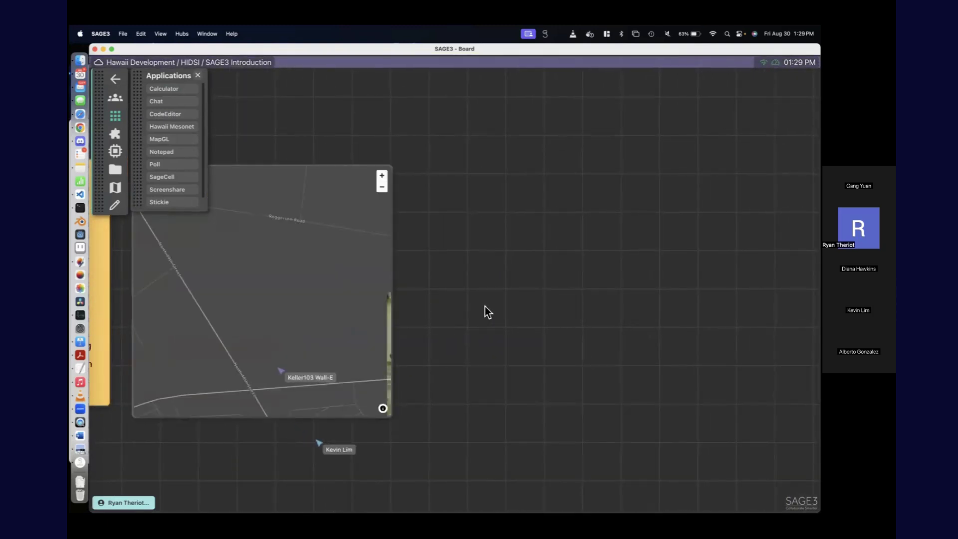
left_click(174, 152)
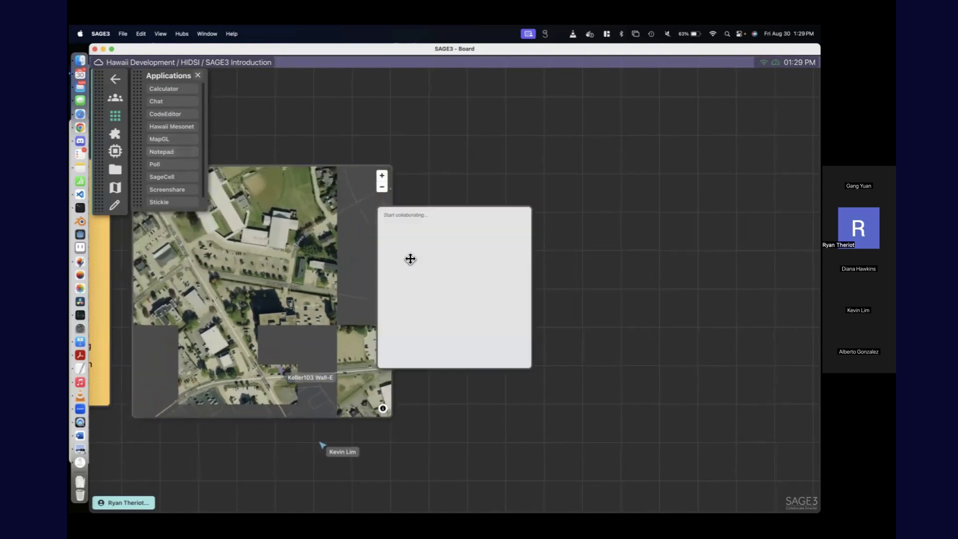
left_click(451, 223)
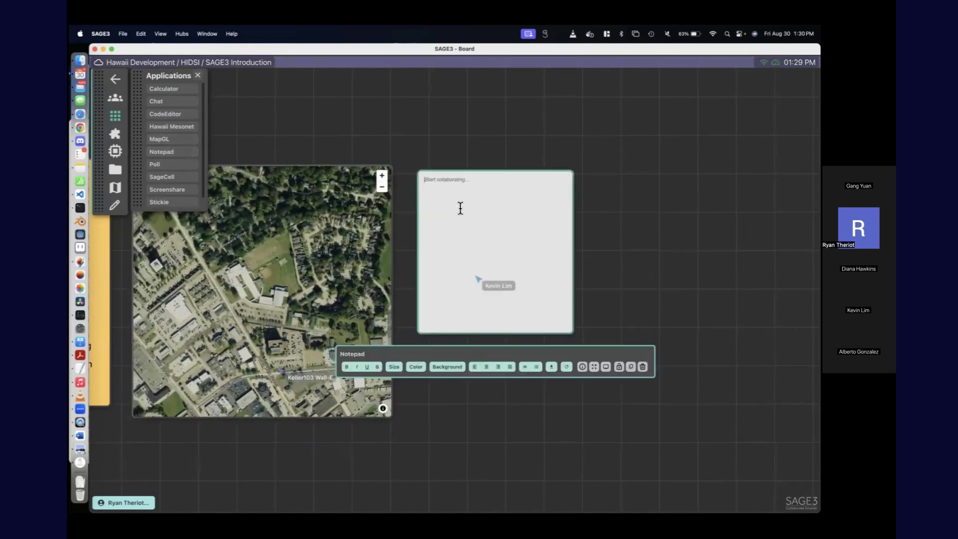
type("titel")
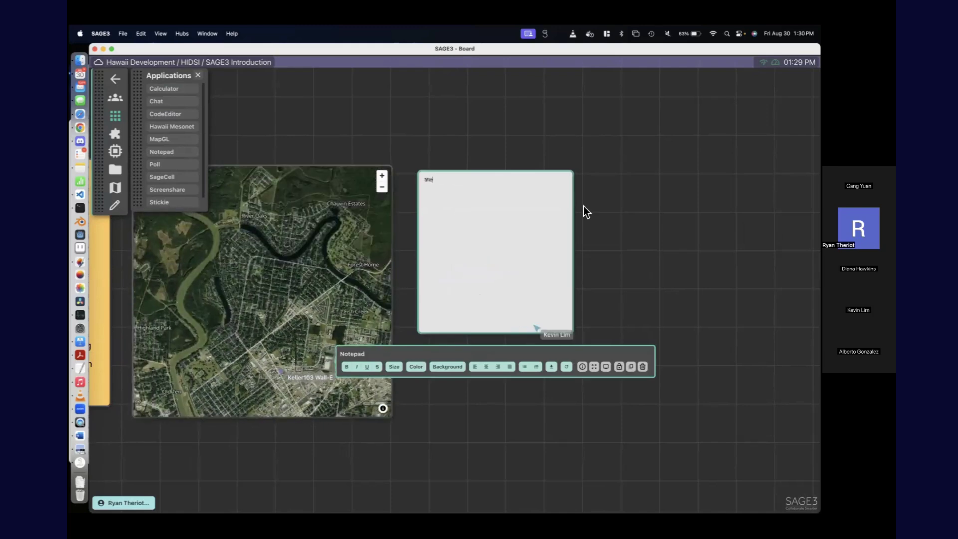
Step: Enlarge the word "title" in the notepad to a large heading size and start a new line below it
scroll(583, 210, "up", 5)
double_click(382, 172)
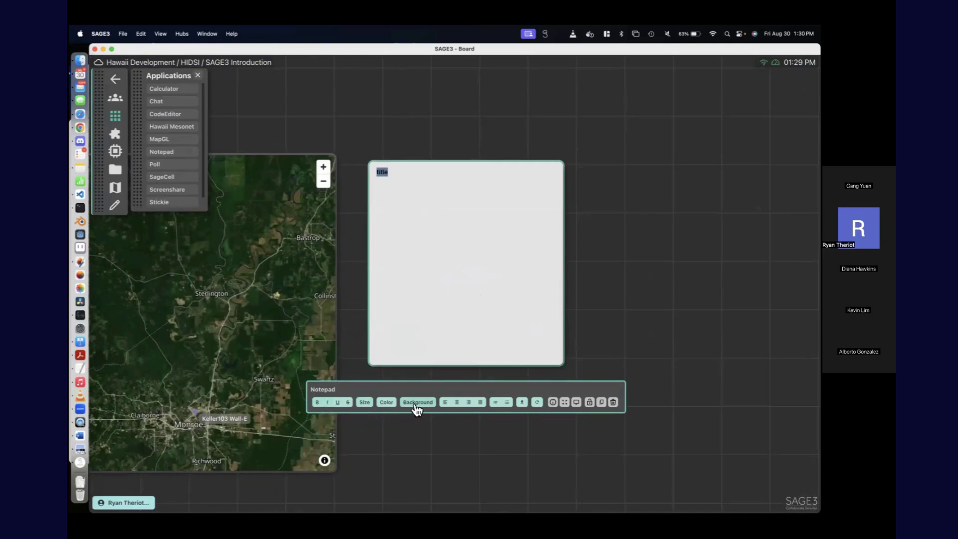
left_click(384, 402)
left_click(387, 453)
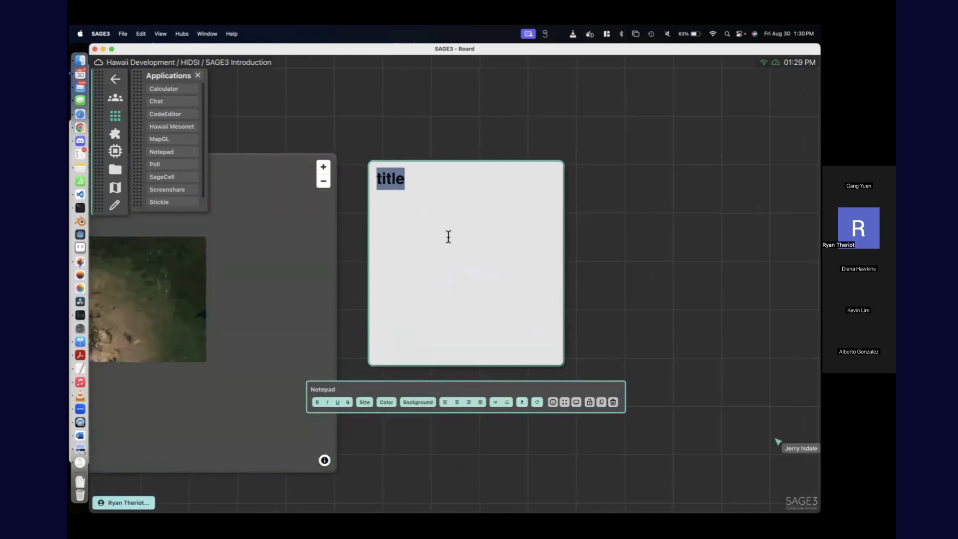
left_click(448, 236)
key("Return")
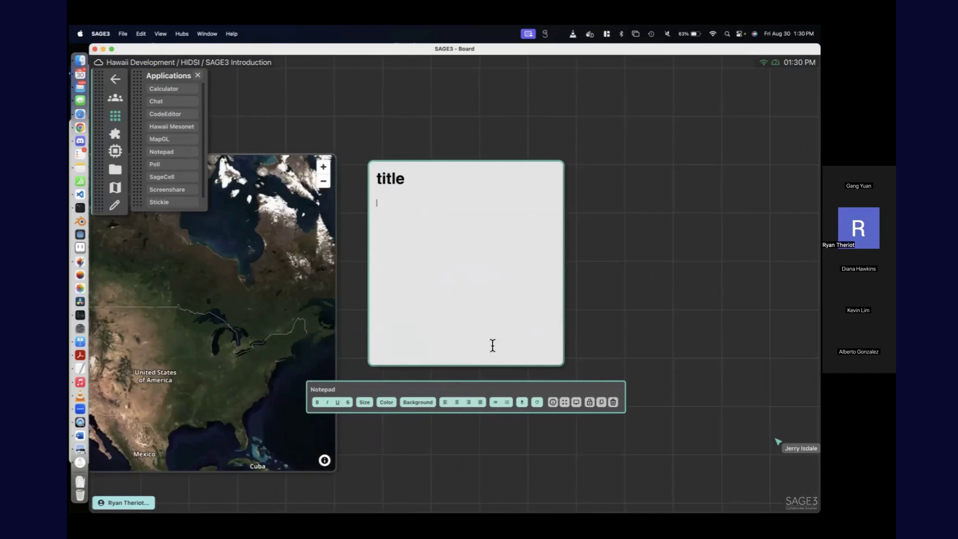
Step: Center the title line in the notepad
double_click(391, 177)
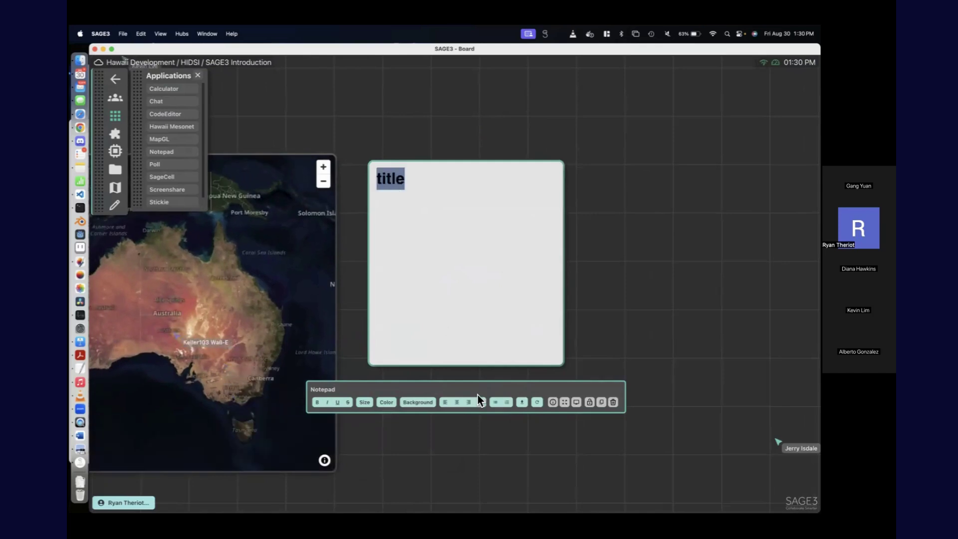
left_click(457, 402)
left_click(666, 236)
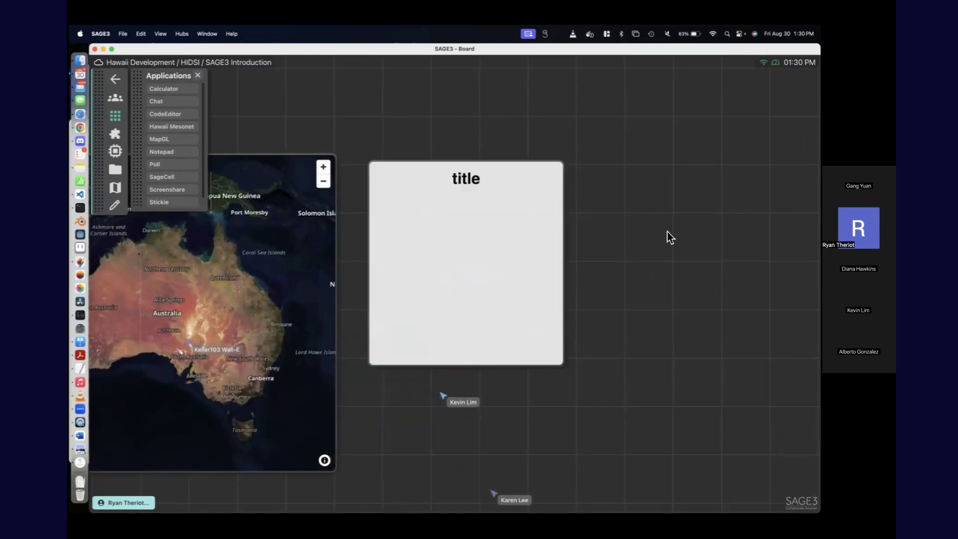
Step: Add a Poll app beside the notepad with the question "Do you like using SAGE3?"
left_click_drag(666, 236, 452, 235)
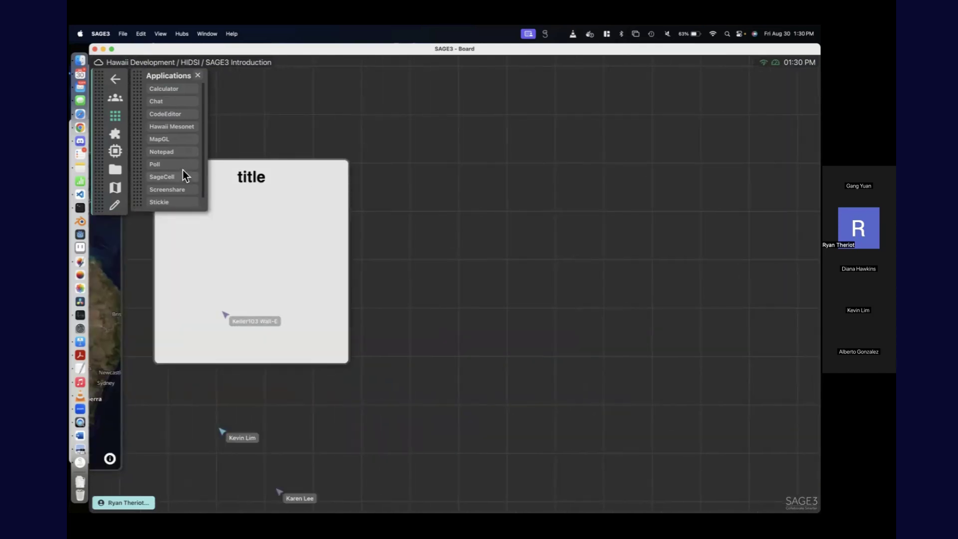
left_click(168, 164)
left_click(422, 229)
type("Do you like y")
type("si")
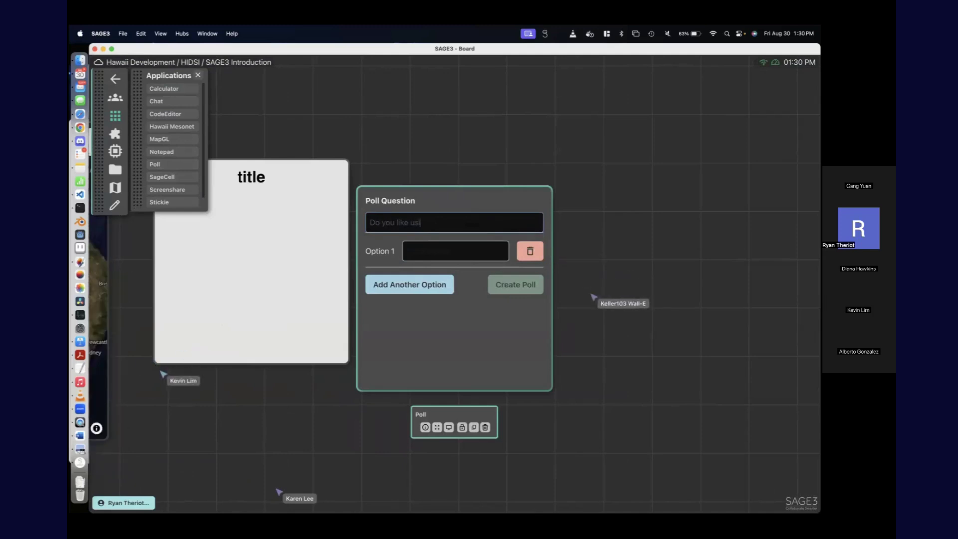
type("ng SAGE3?")
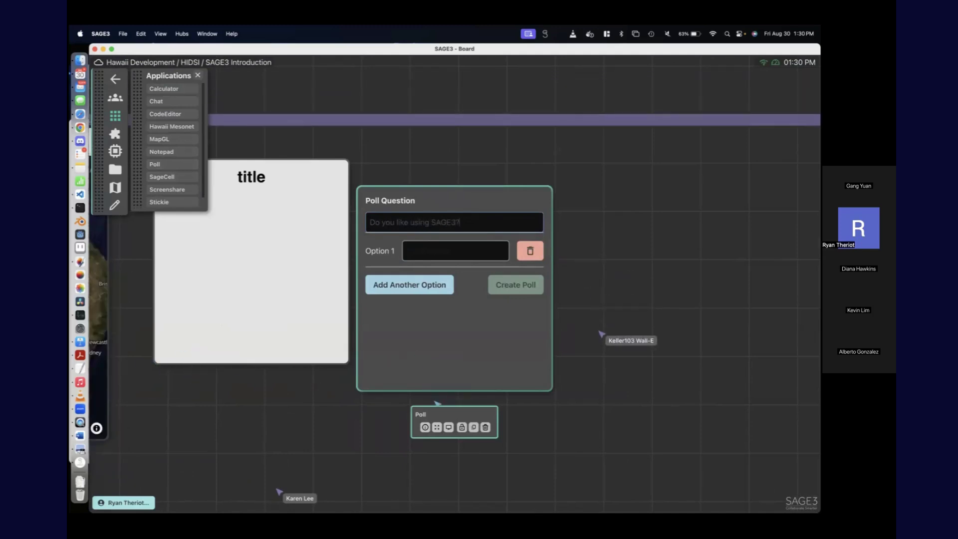
Step: Give the poll the options Yes and No and create it
left_click(426, 251)
type("Yes")
left_click(420, 286)
type("No")
left_click(506, 324)
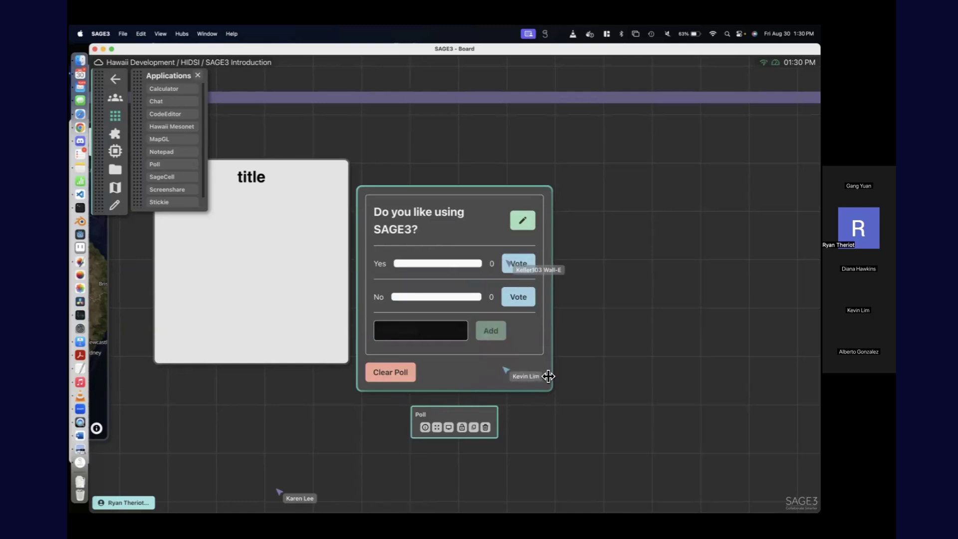
Step: Add a SageCell app beside the poll and extend its window downward
left_click_drag(632, 372, 528, 373)
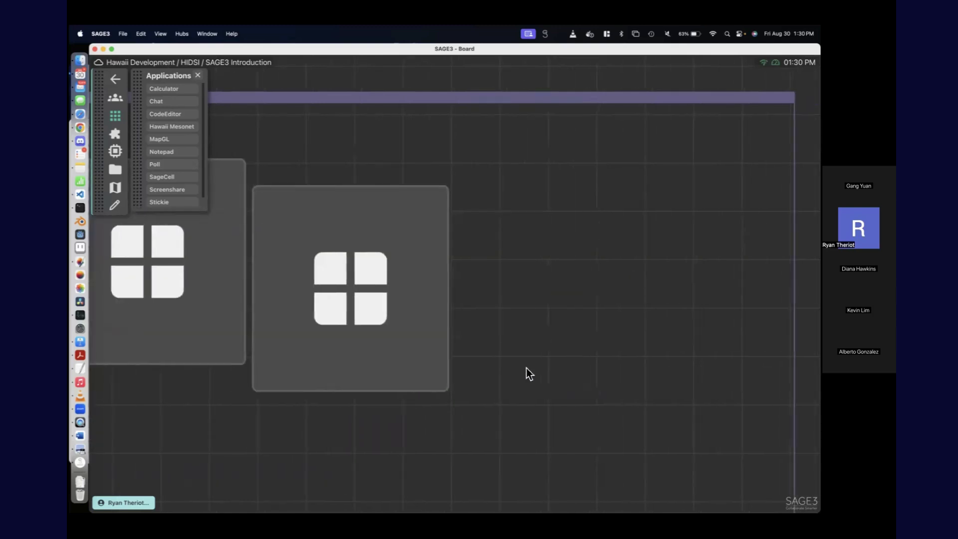
scroll(526, 367, "down", 2)
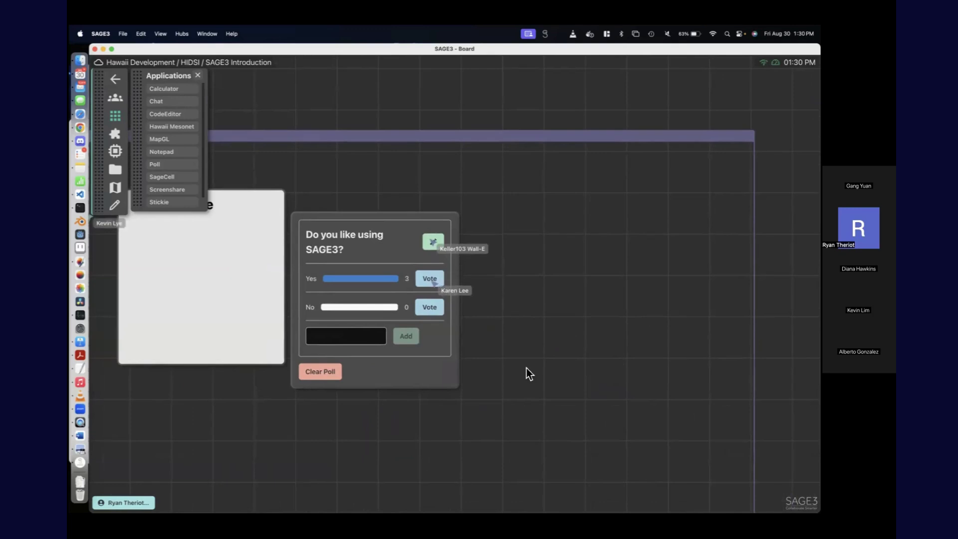
scroll(519, 346, "down", 2)
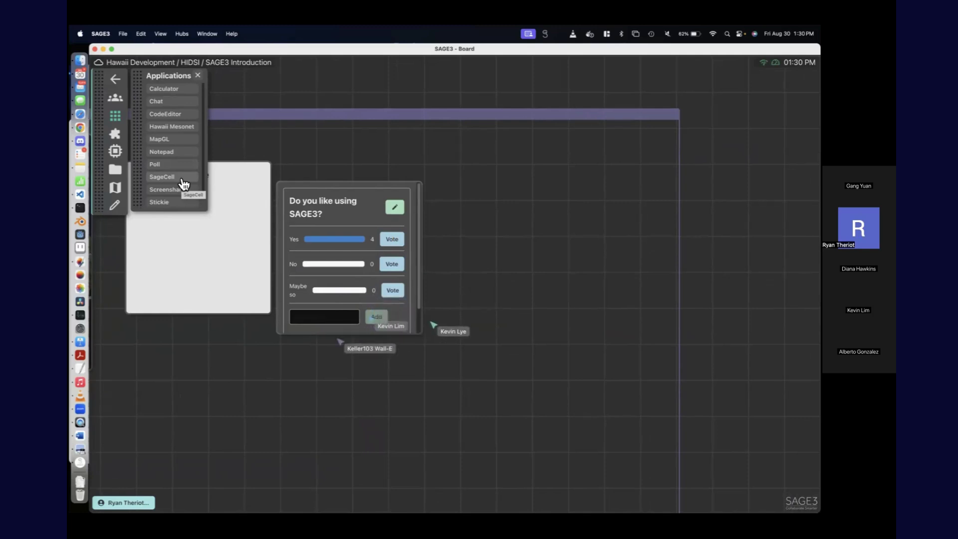
left_click(184, 184)
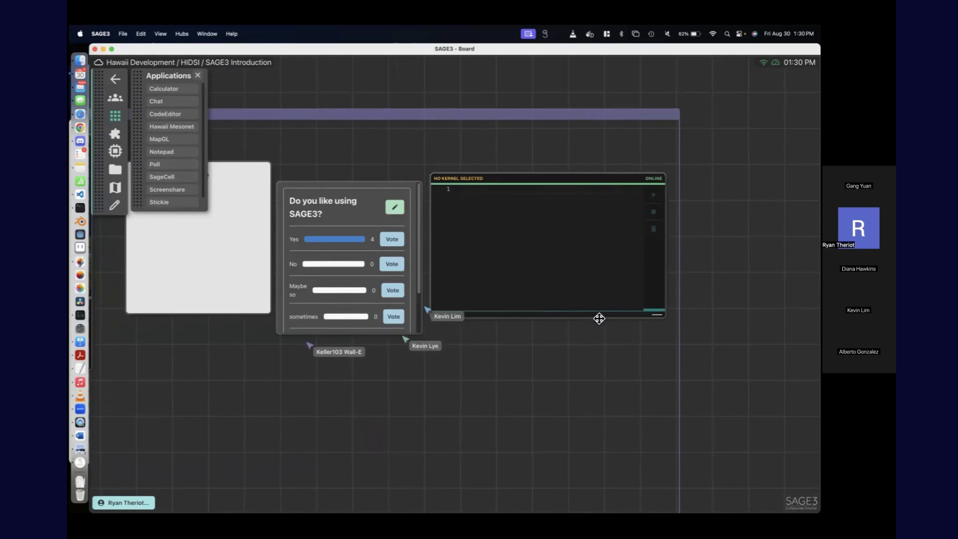
left_click_drag(599, 316, 598, 392)
left_click(573, 243)
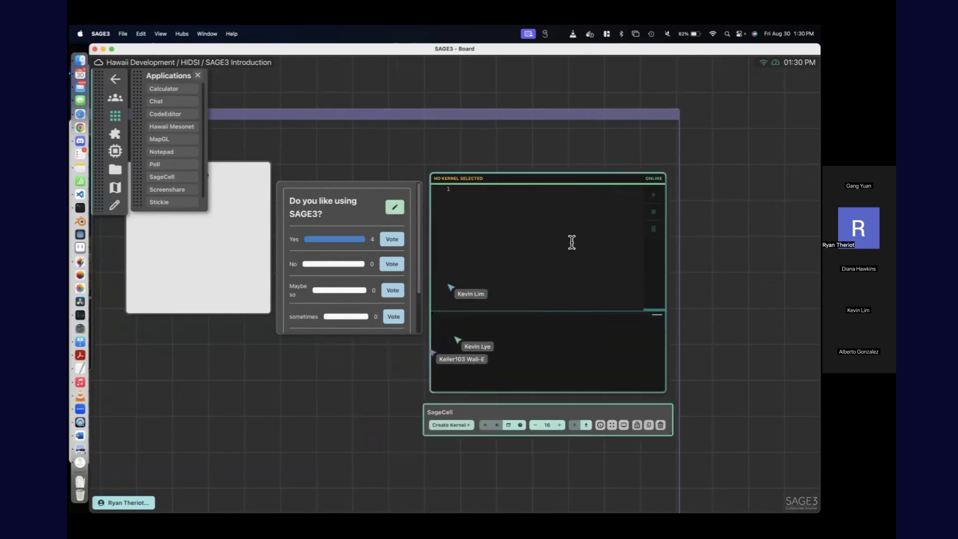
left_click(522, 248)
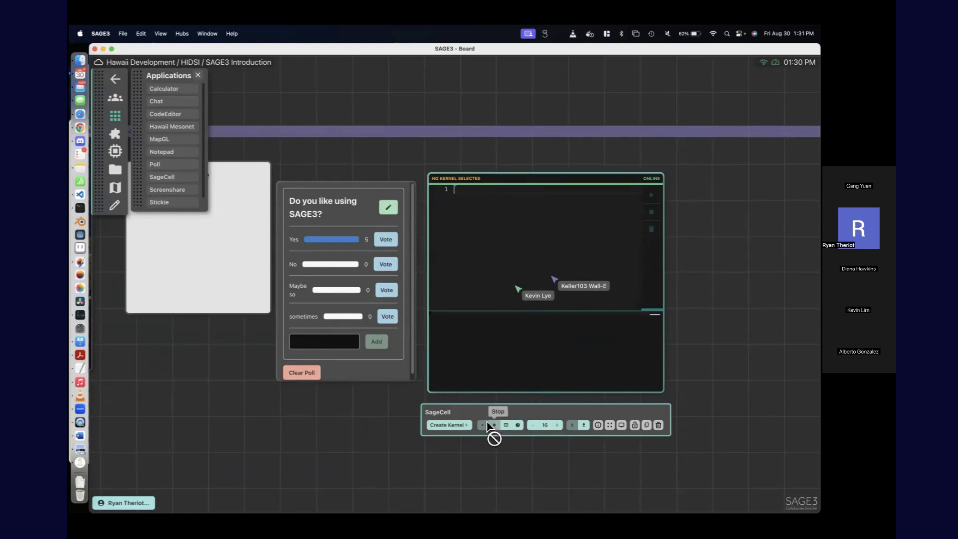
Step: Create a python3 kernel with the alias test, not private, and assign it to the SageCell
left_click(197, 75)
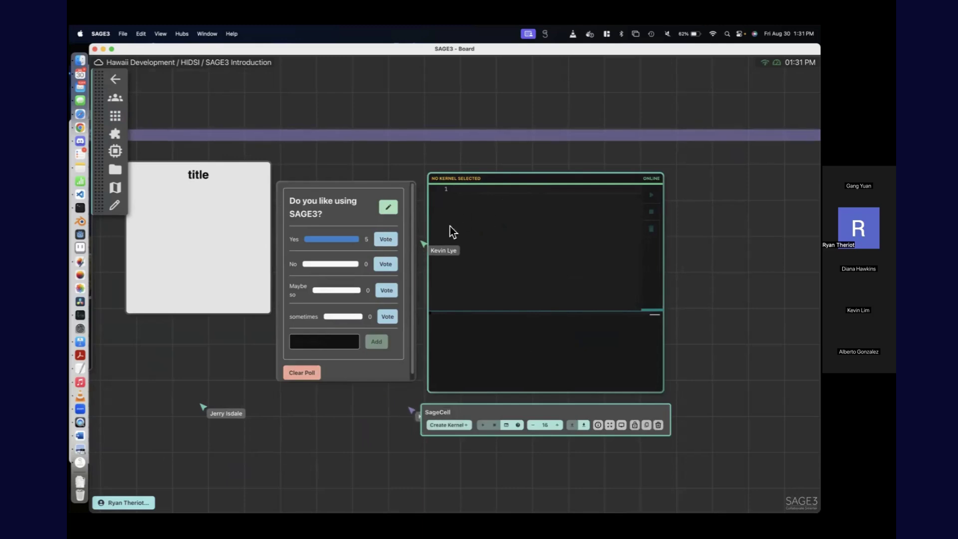
left_click(451, 428)
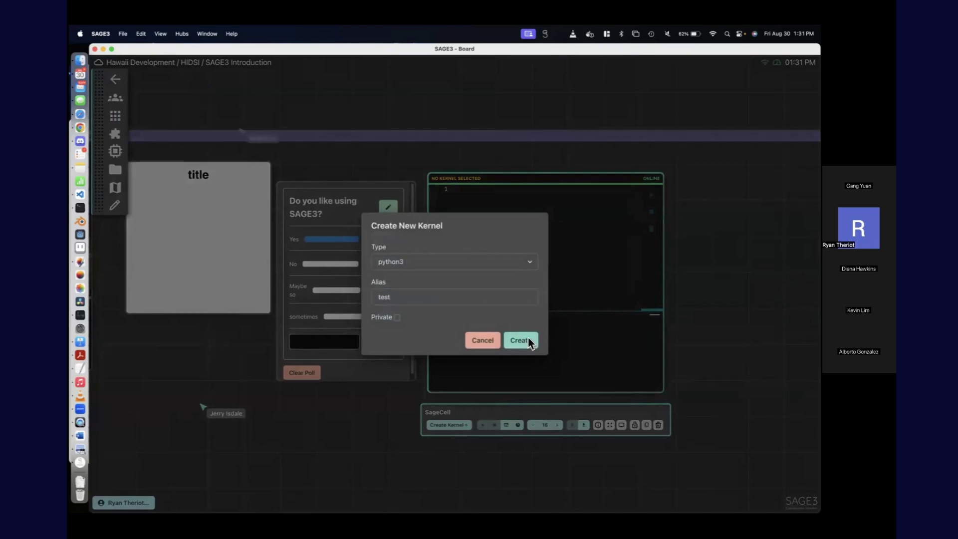
left_click(528, 340)
left_click(465, 424)
left_click(459, 434)
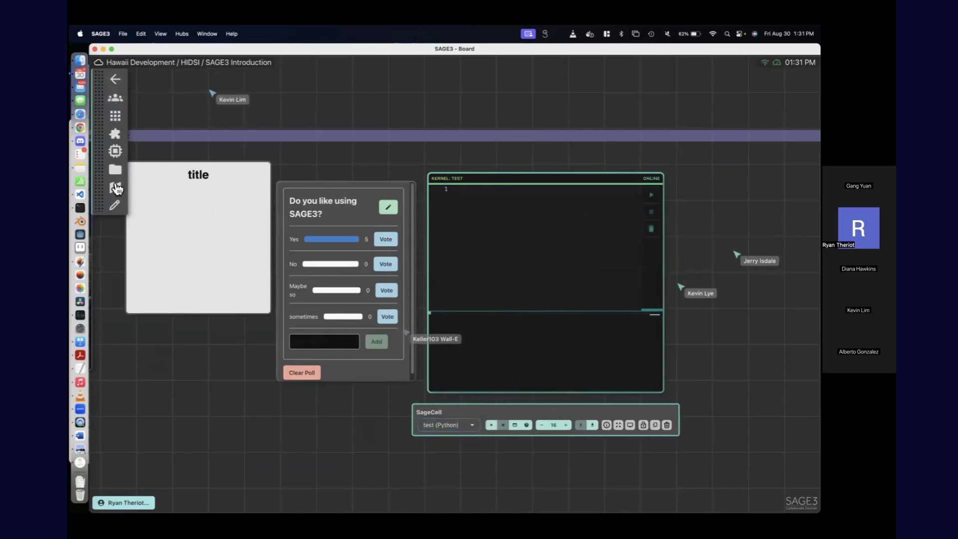
Step: Examine the board's kernel list and the actions available for the test kernel
left_click(130, 157)
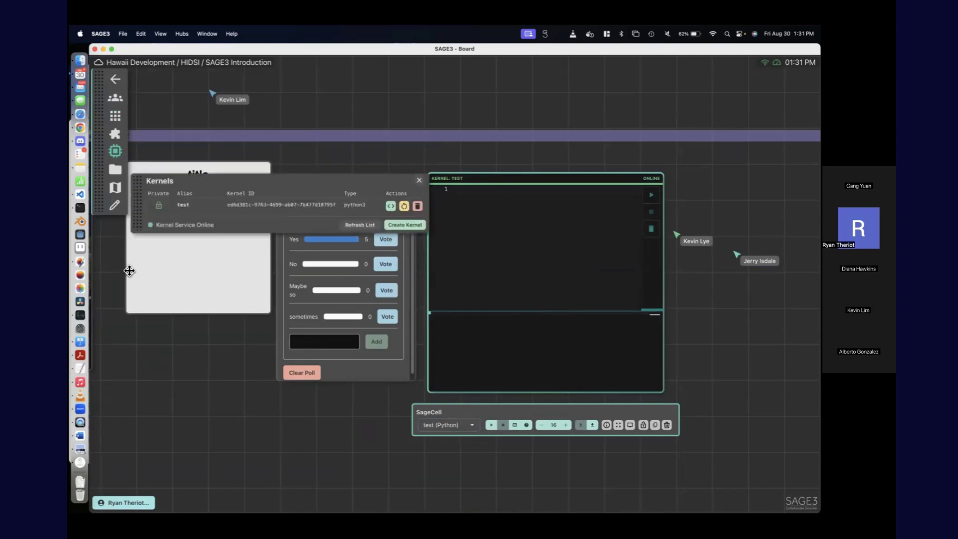
left_click_drag(125, 270, 126, 272)
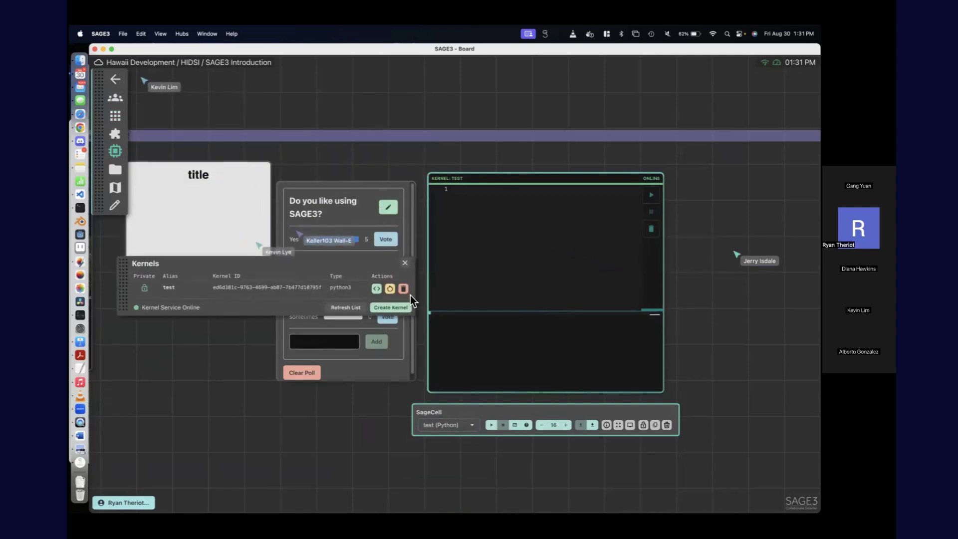
left_click(406, 264)
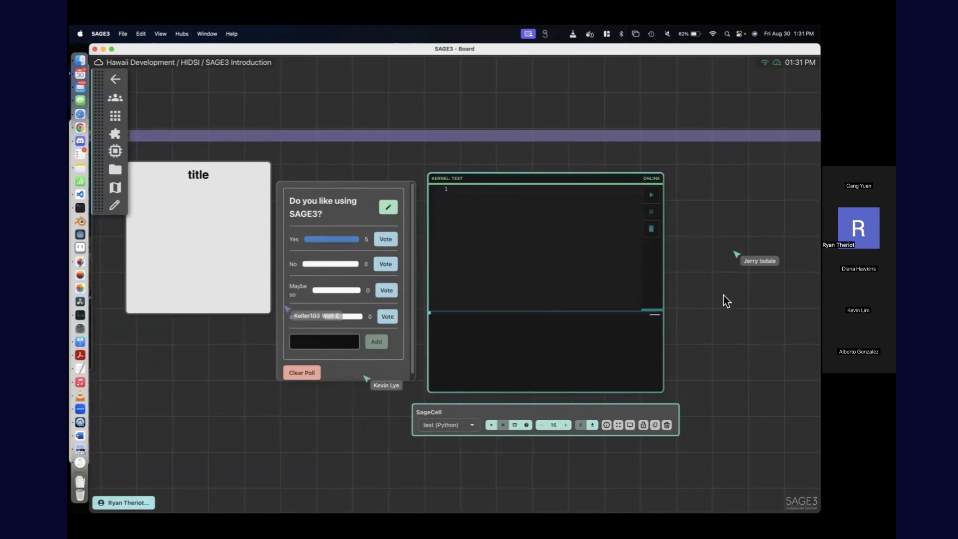
Step: Enter print('hello') in the SageCell and run it
scroll(714, 295, "up", 3)
scroll(598, 297, "right", 5)
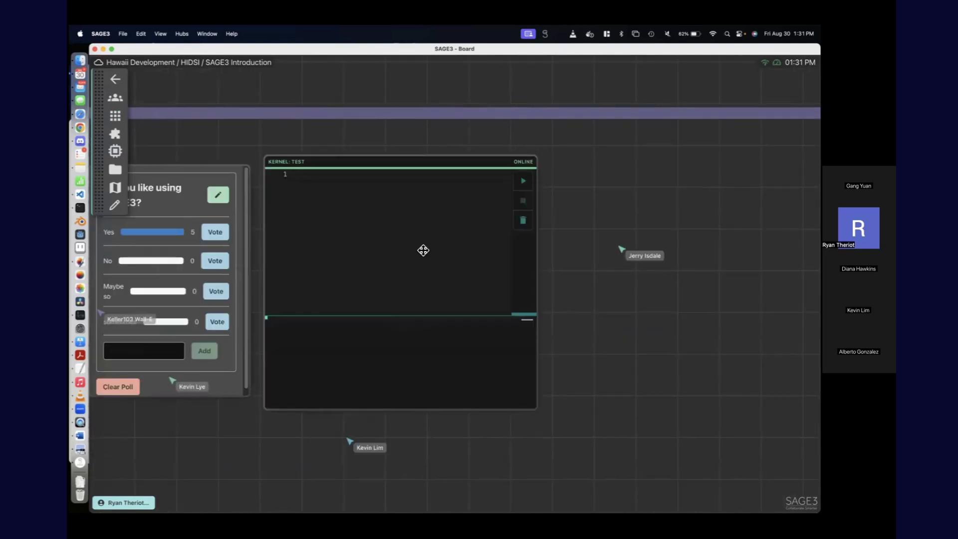
left_click(423, 250)
type("print('hello")
left_click(521, 181)
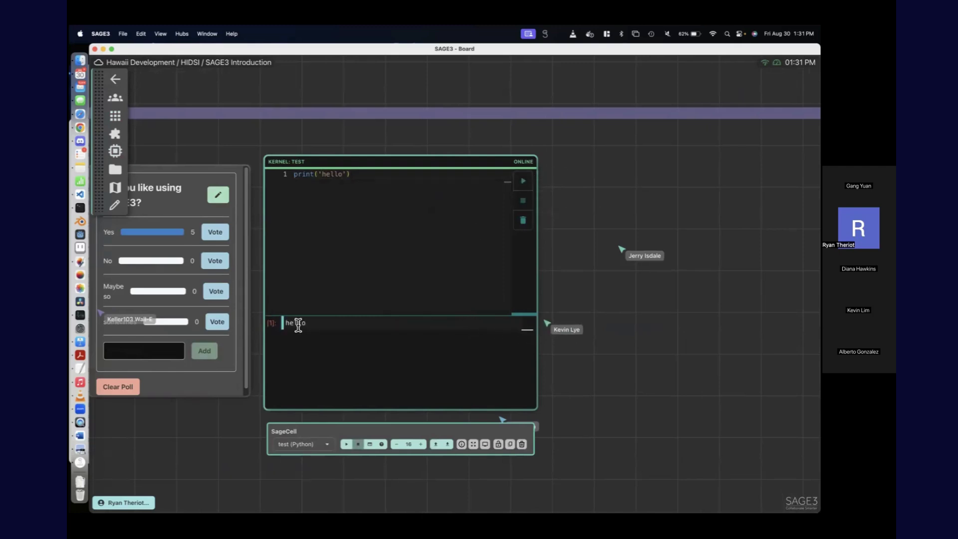
Step: Replace the code in the SageCell with x = 1
left_click(572, 299)
left_click(380, 173)
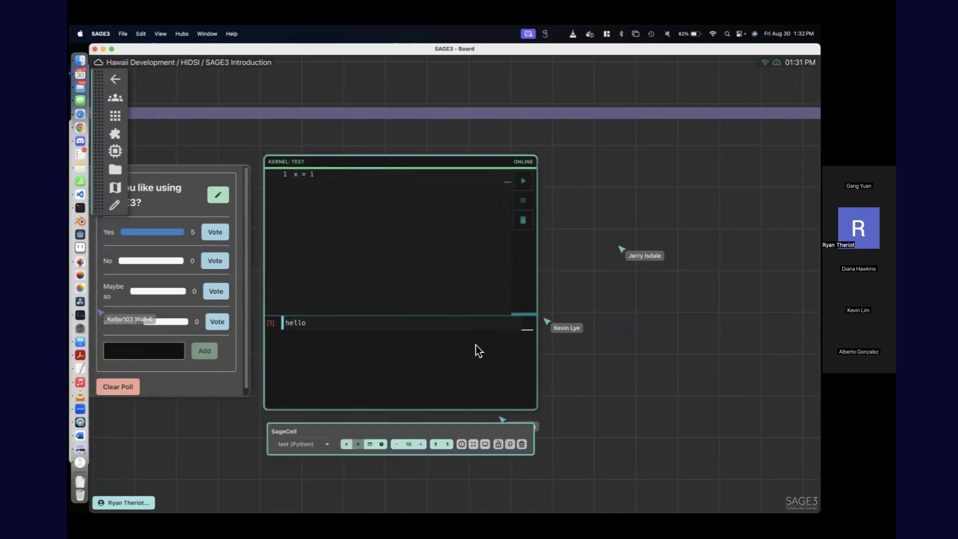
left_click(588, 293)
Step: Add a second SageCell beside the first one and assign it the test kernel
left_click(115, 115)
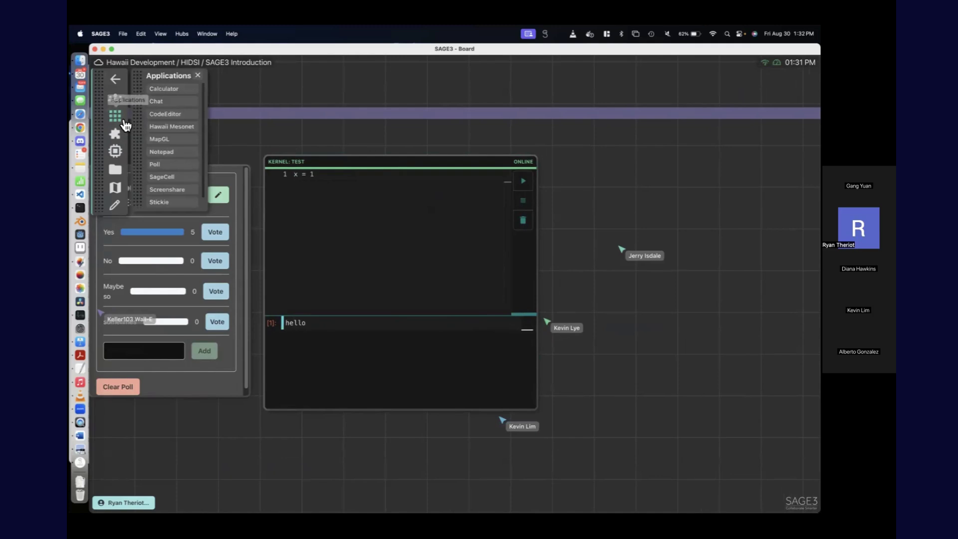
left_click(179, 176)
left_click_drag(463, 245, 645, 204)
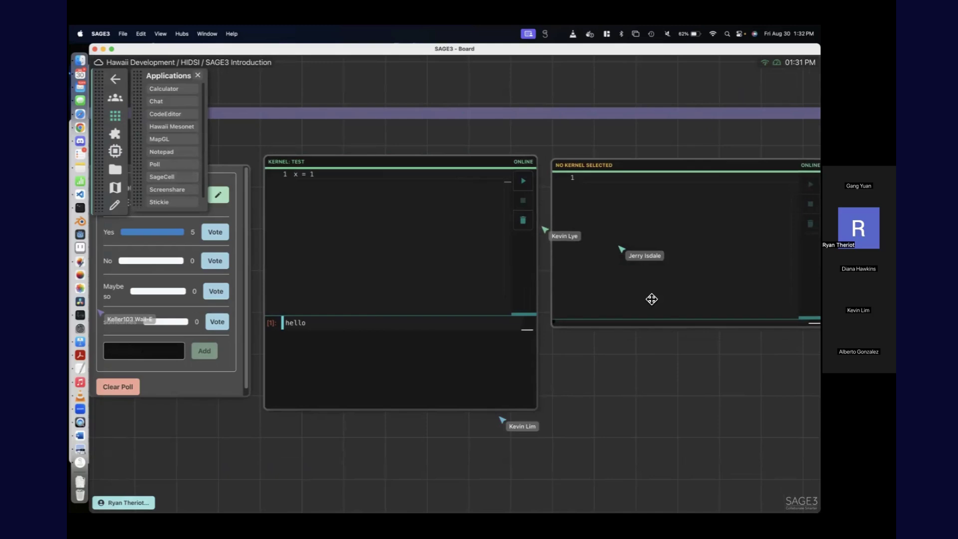
left_click(614, 310)
left_click(586, 363)
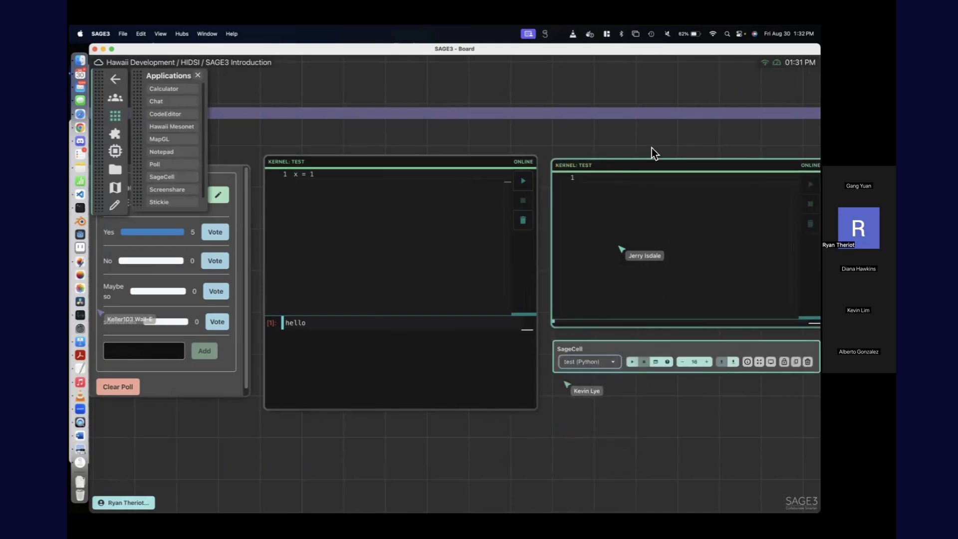
Step: Make the second SageCell taller and run x = 1 in the first SageCell
left_click_drag(651, 148, 585, 147)
left_click(198, 76)
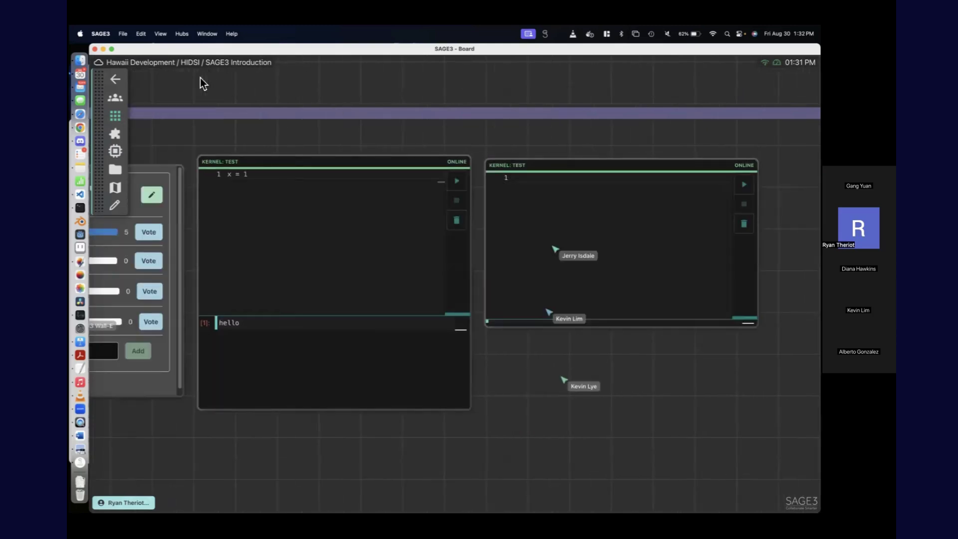
left_click_drag(620, 325, 620, 392)
left_click(285, 210)
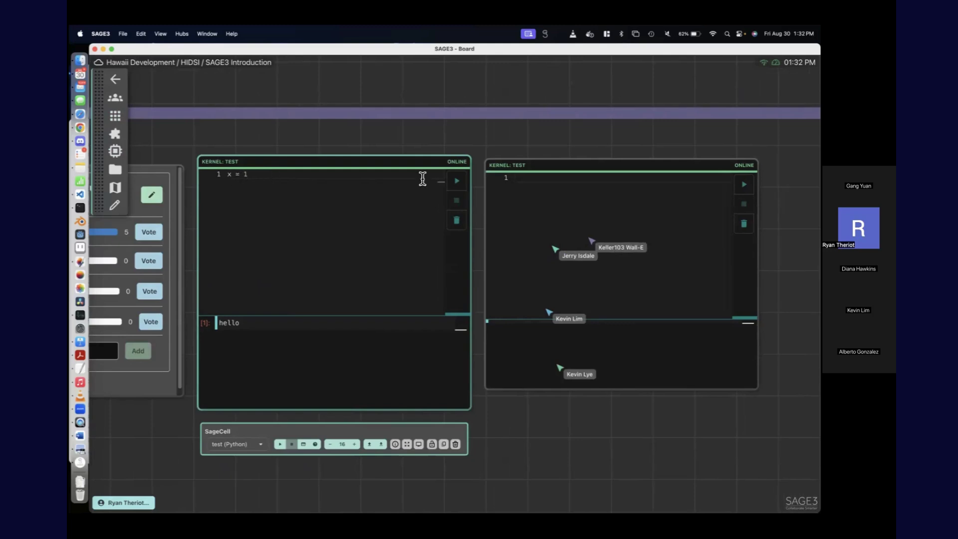
left_click(457, 181)
Step: Enter print(x) in the second SageCell and run it
left_click(541, 177)
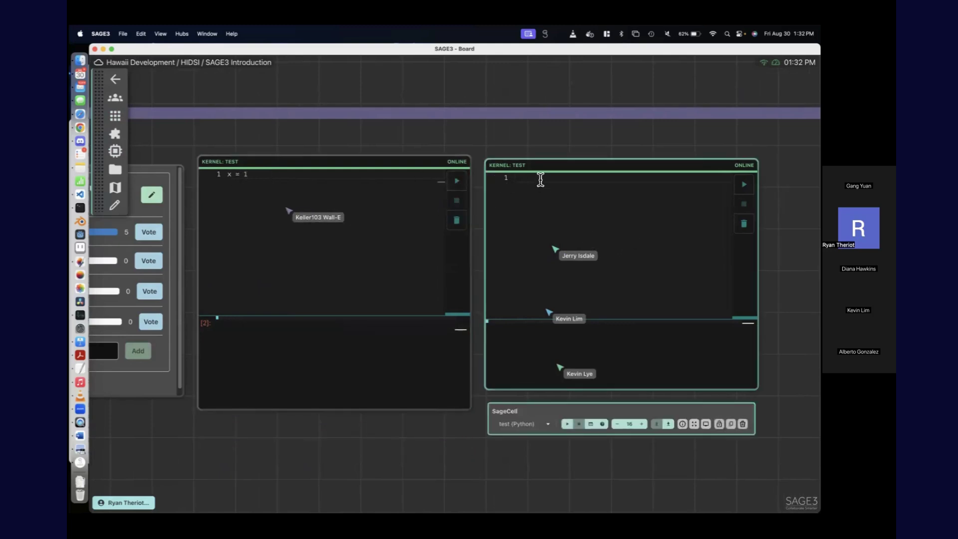
type("print(x")
left_click(744, 184)
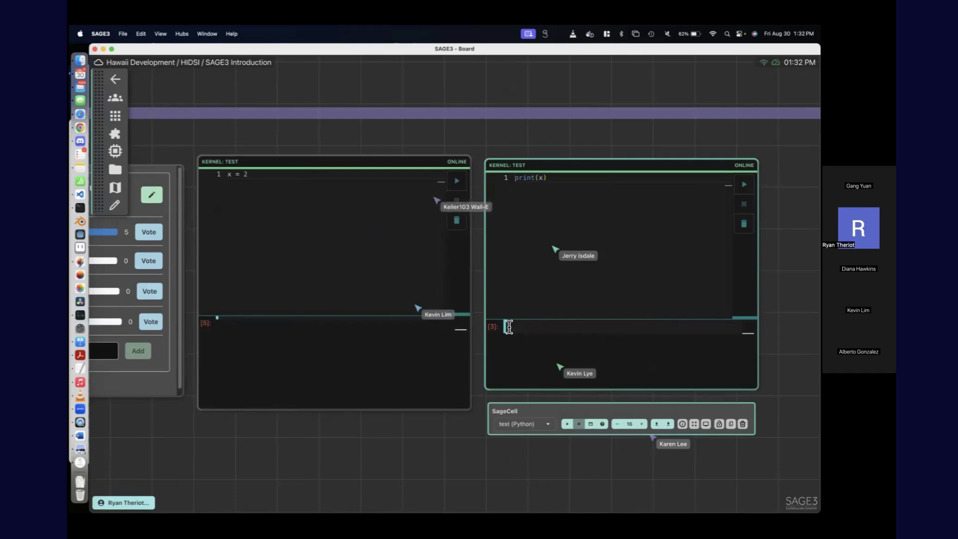
Step: Open matplotlib's "Generate polygons to fill under 3D line graph" example in a new Chrome tab and copy its code
left_click(81, 127)
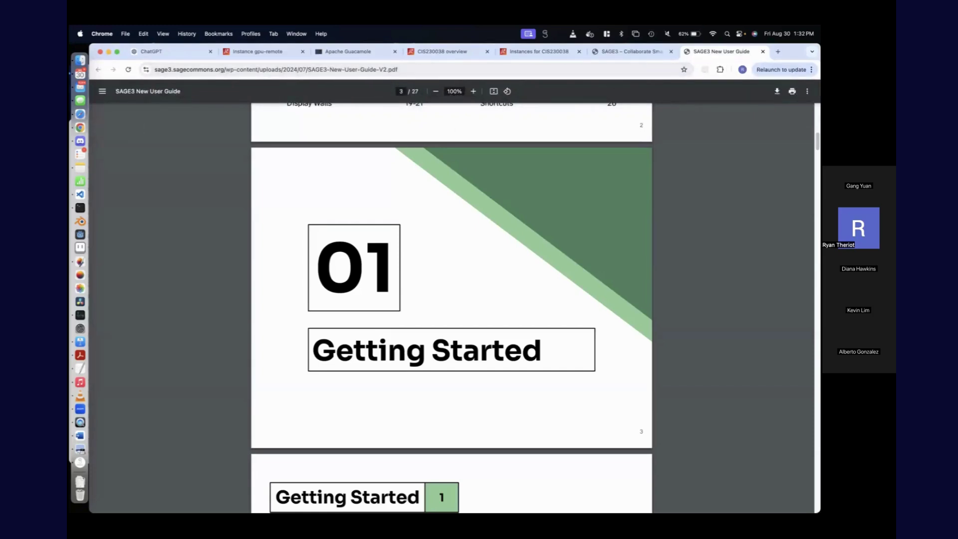
key("super+t")
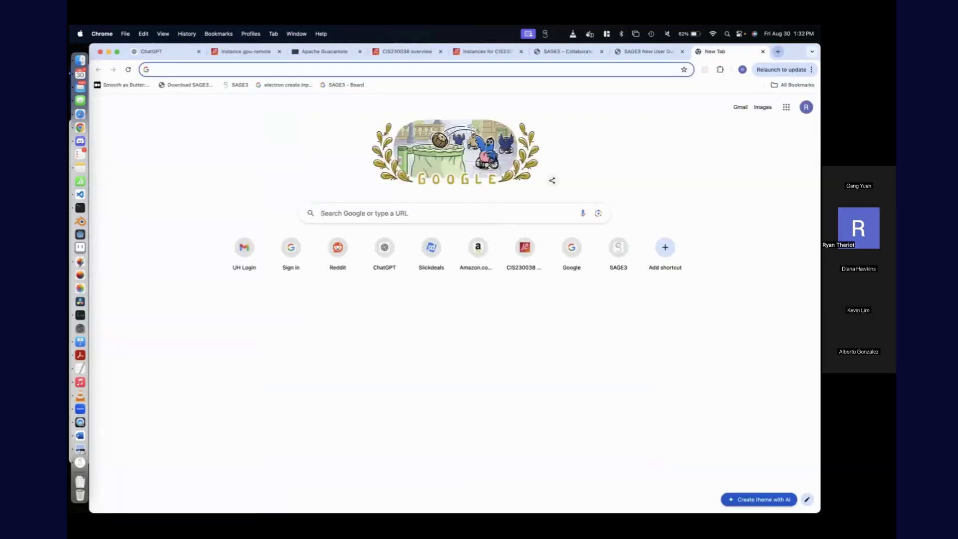
type("matpl")
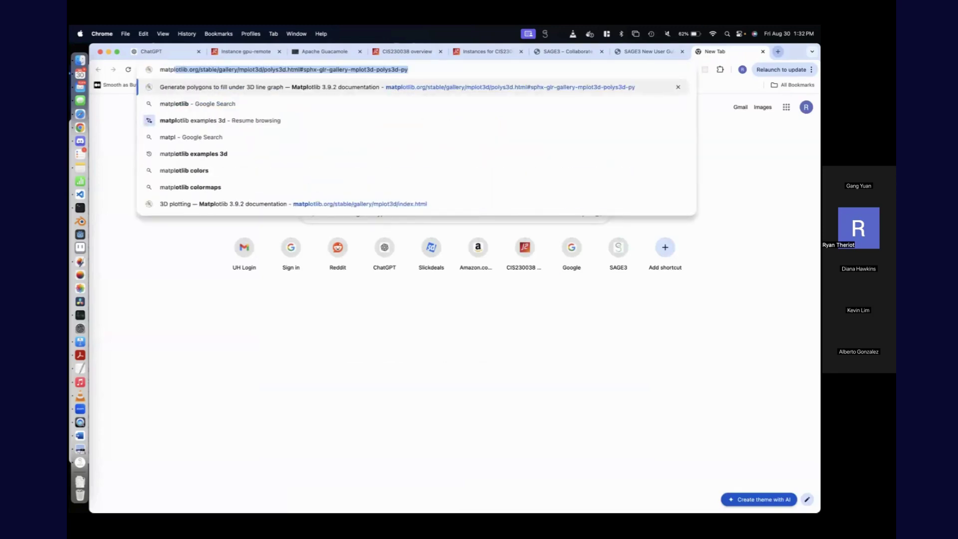
key("Return")
scroll(544, 332, "down", 5)
scroll(668, 349, "down", 1)
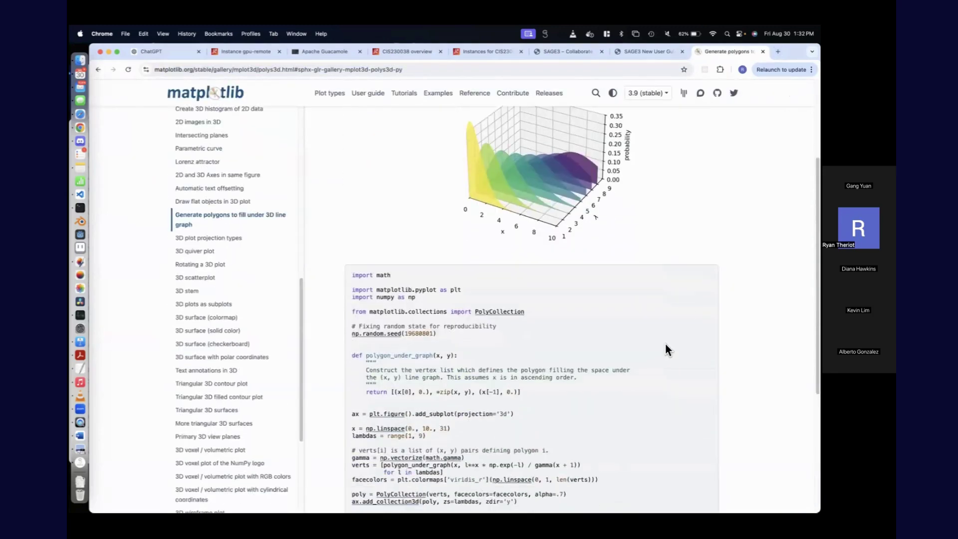
Step: Return to the SAGE3 board, replace the second SageCell's code with the copied matplotlib example and run it
left_click(80, 463)
left_click(567, 227)
key("ctrl+v")
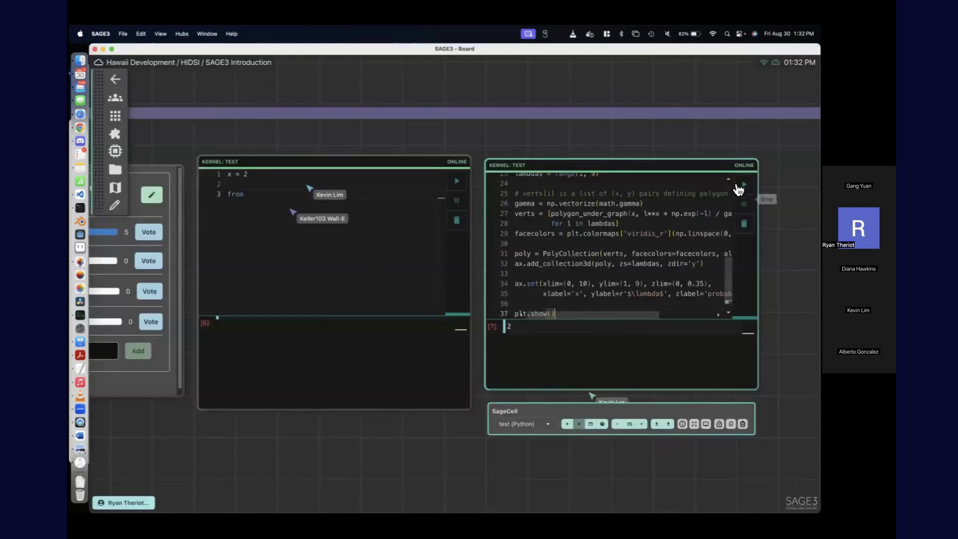
left_click(739, 183)
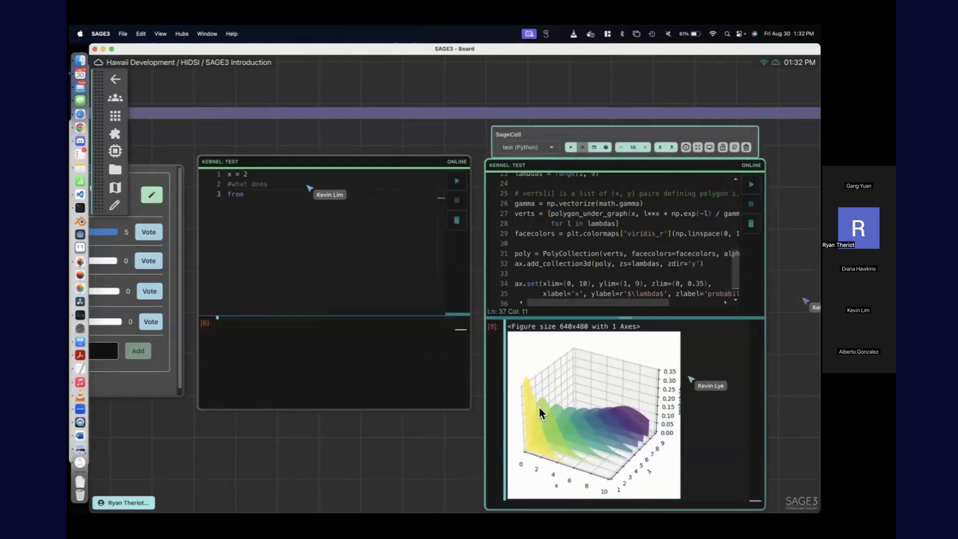
Step: Pull the 3D plot out of the second SageCell's output and place it as a separate image below the first SageCell
left_click(410, 447)
scroll(410, 447, "down", 4)
scroll(406, 447, "down", 3)
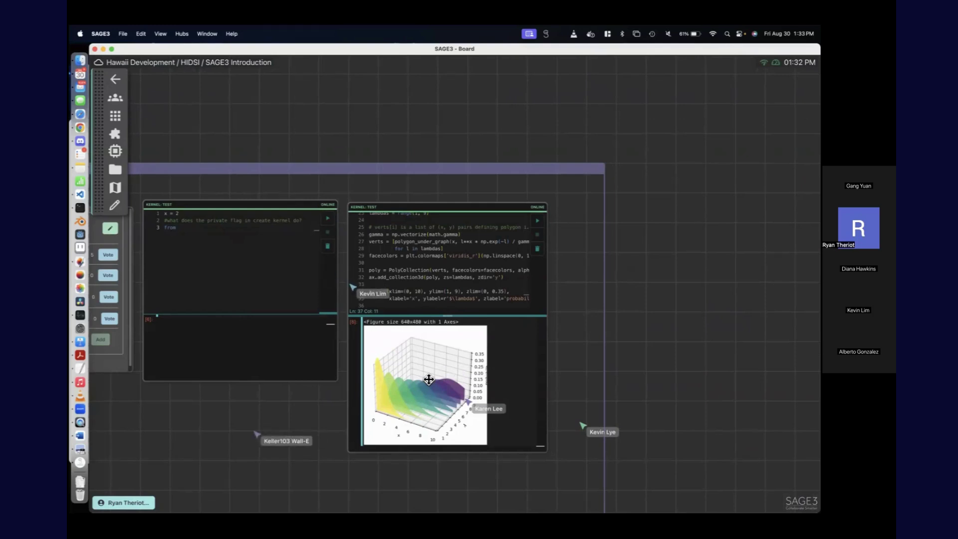
left_click(428, 379)
left_click_drag(427, 381, 199, 410)
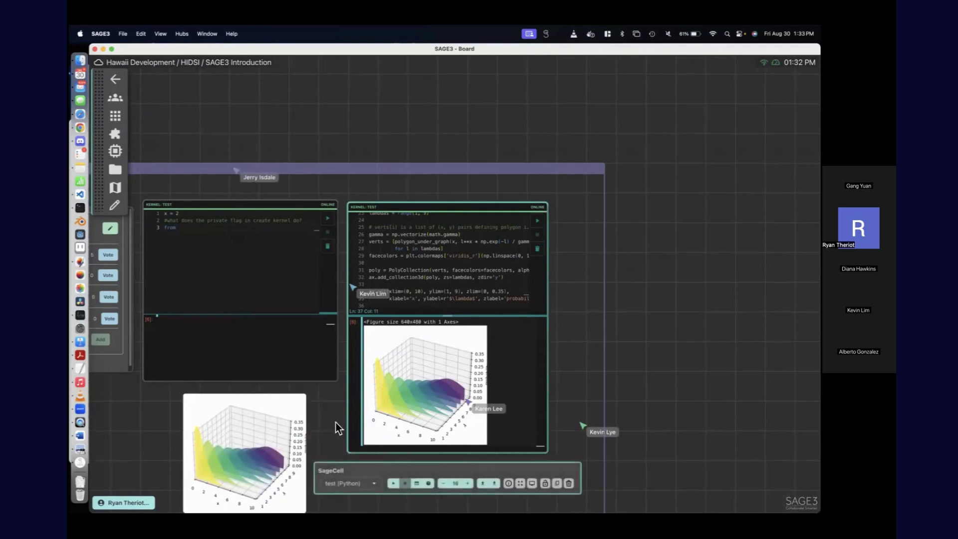
left_click_drag(336, 422, 336, 347)
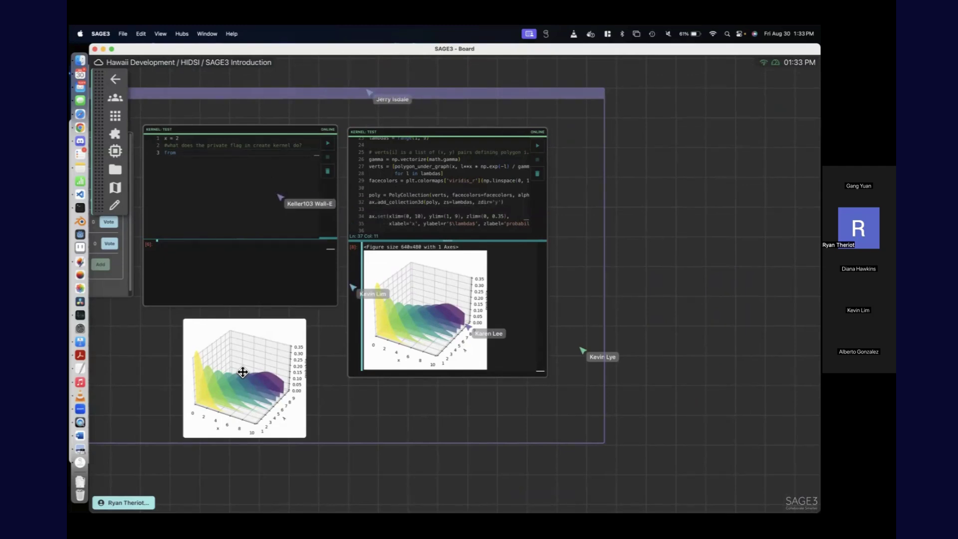
Step: Add a Stickie on the empty board area to the right of the SageCells
scroll(471, 325, "up", 5)
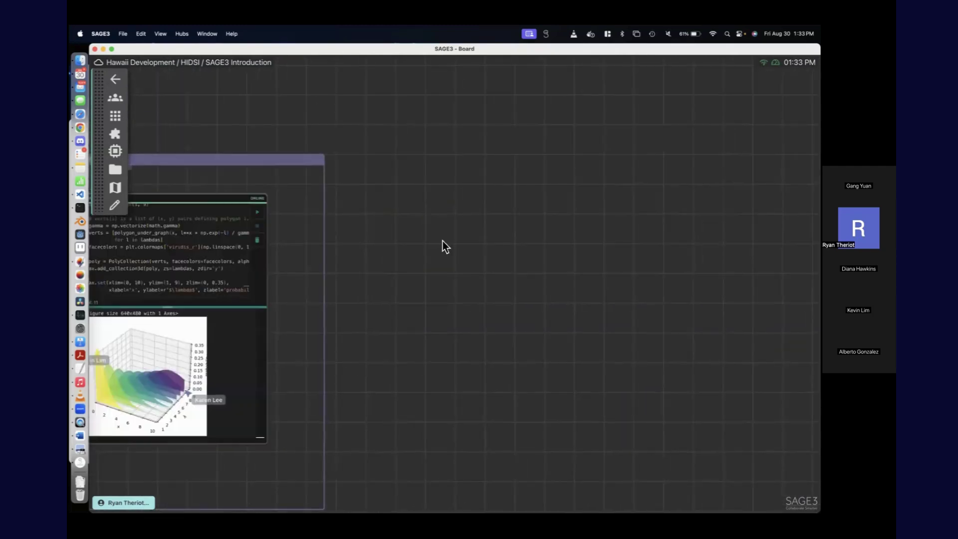
left_click(116, 116)
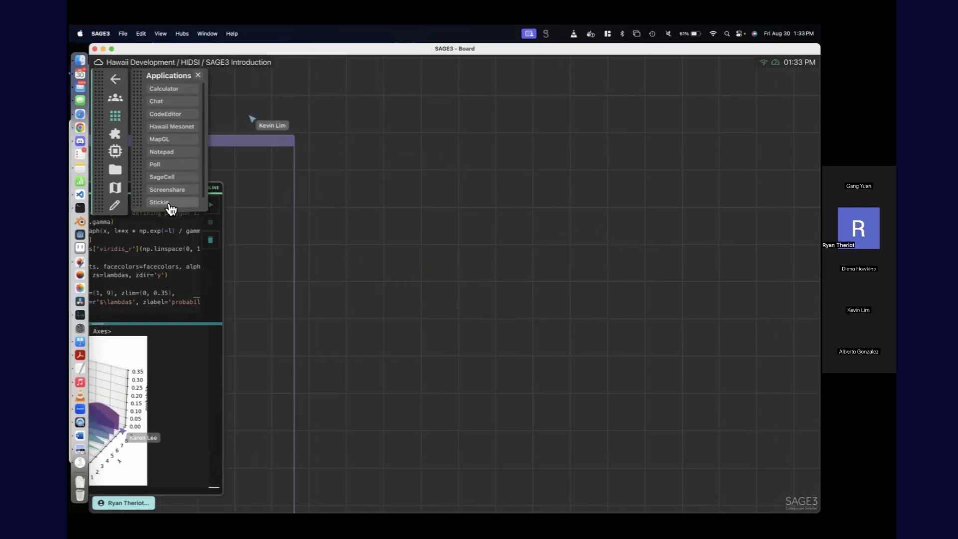
left_click(296, 214)
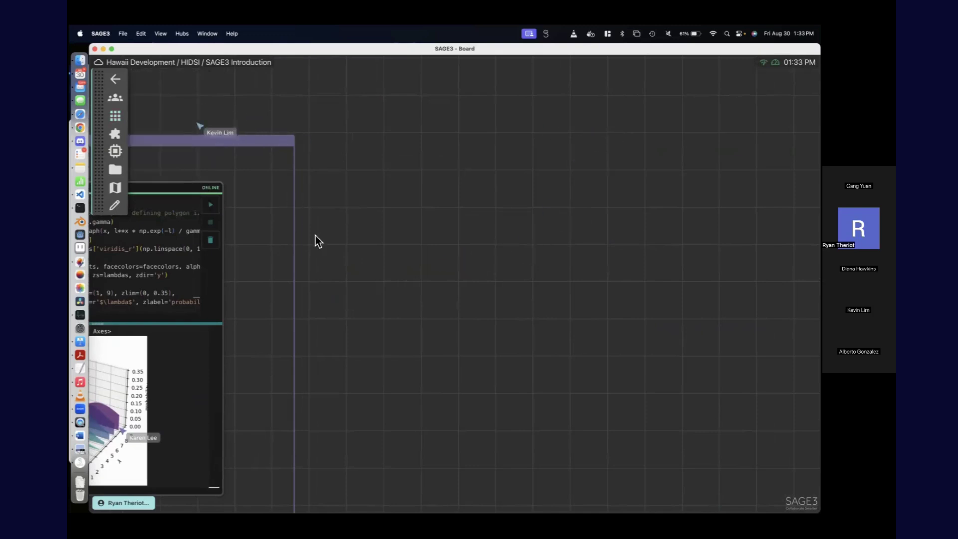
left_click(353, 230)
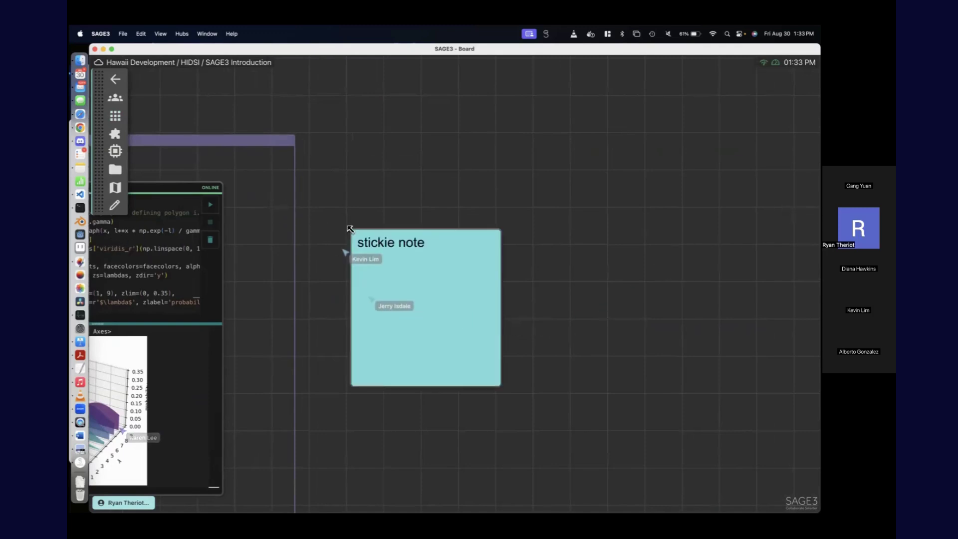
Step: Replace the stickie's text with "hello" and a line "woiefjoweijfoi", and move the note closer to the SageCells
left_click(405, 266)
type("hello")
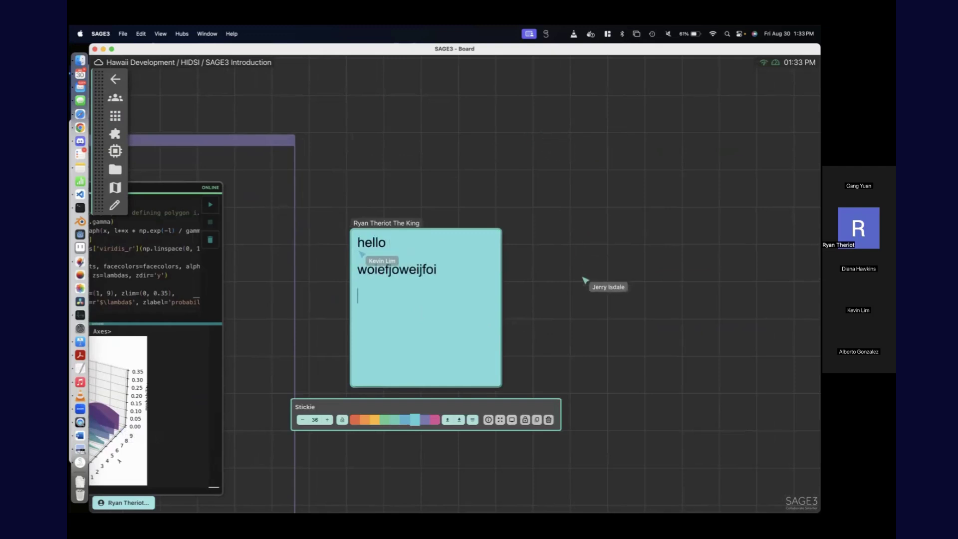
left_click(543, 295)
left_click_drag(437, 301, 356, 271)
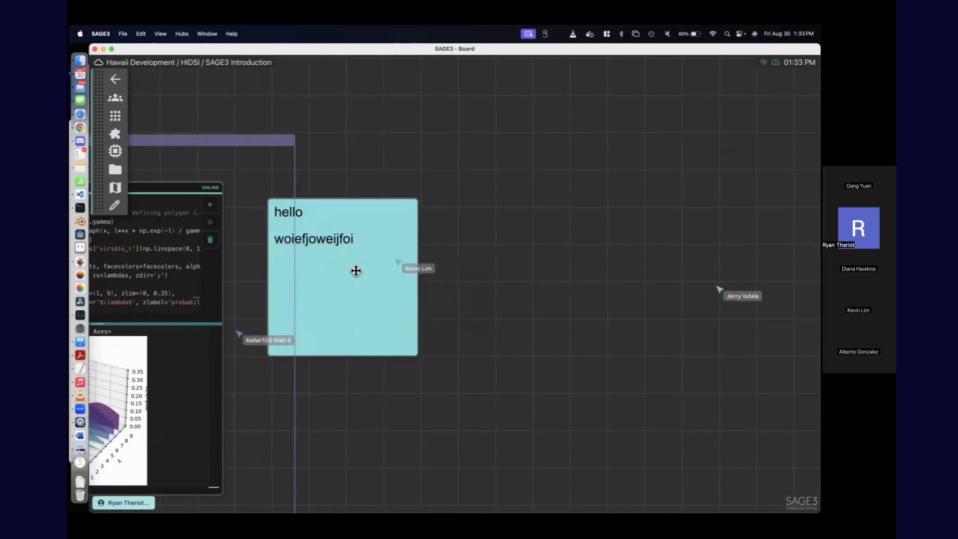
Step: Colour the hello stickie yellow and increase its font size to 60
left_click(356, 271)
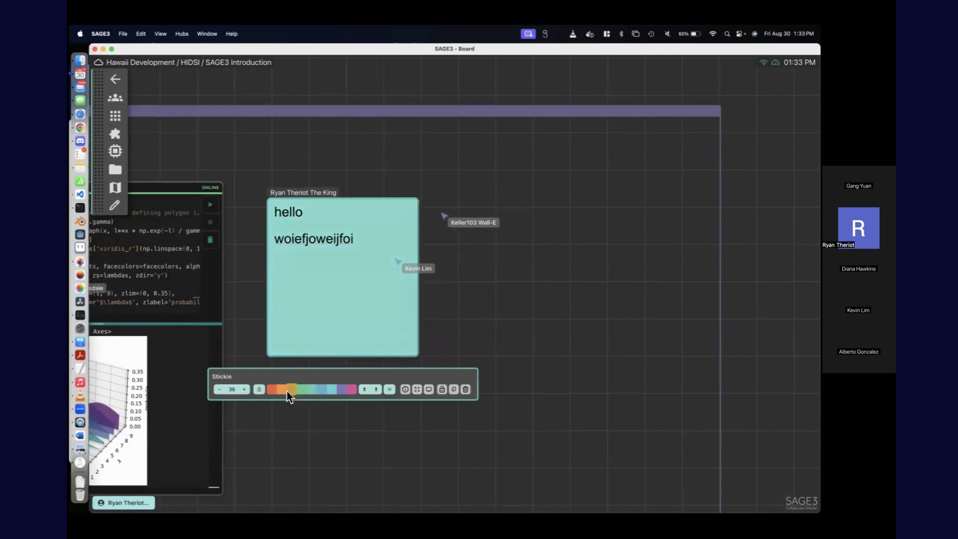
left_click(288, 392)
left_click(244, 392)
left_click(244, 392)
left_click(244, 390)
left_click(244, 390)
left_click(243, 389)
left_click(244, 389)
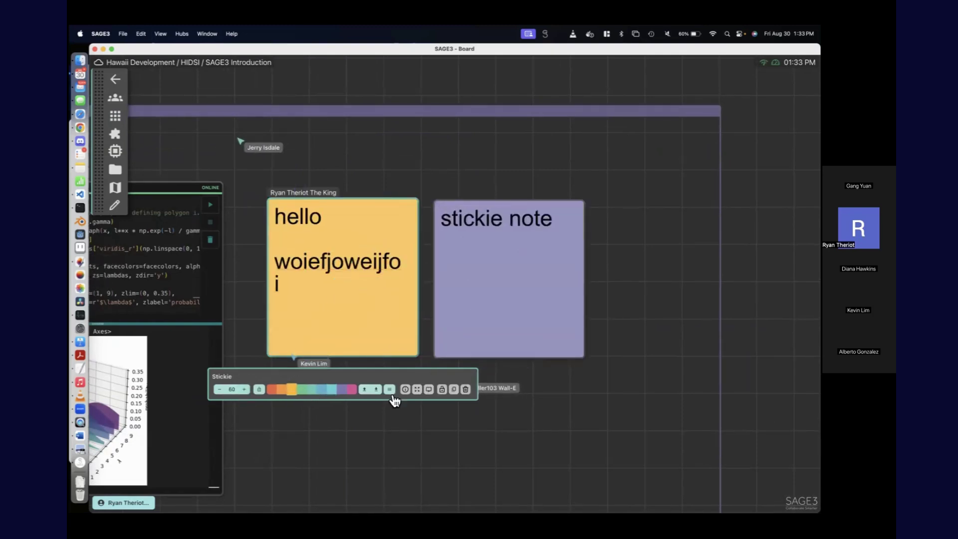
left_click(392, 420)
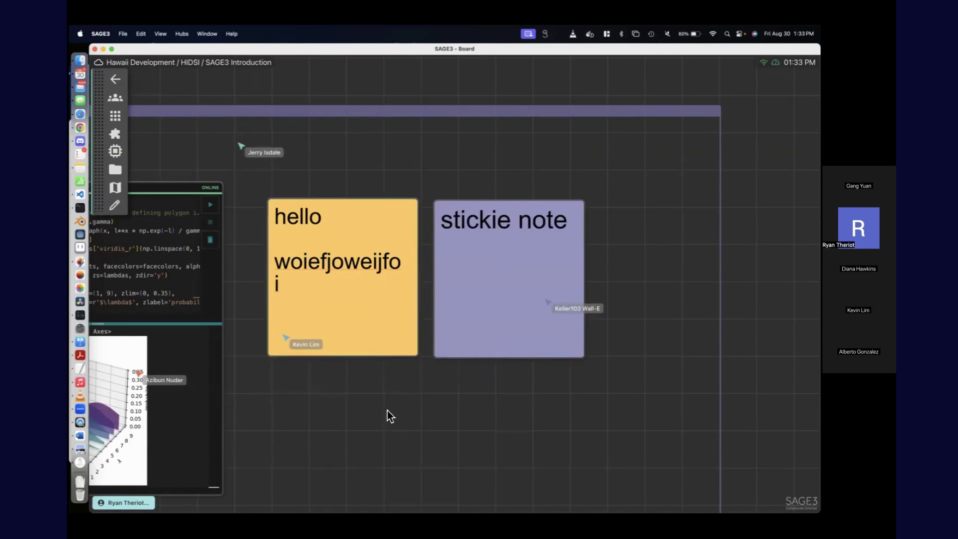
Step: Add a Screenshare to the empty area below the SageCells and share Screen 1 in it
left_click_drag(421, 420, 412, 374)
scroll(412, 375, "down", 5)
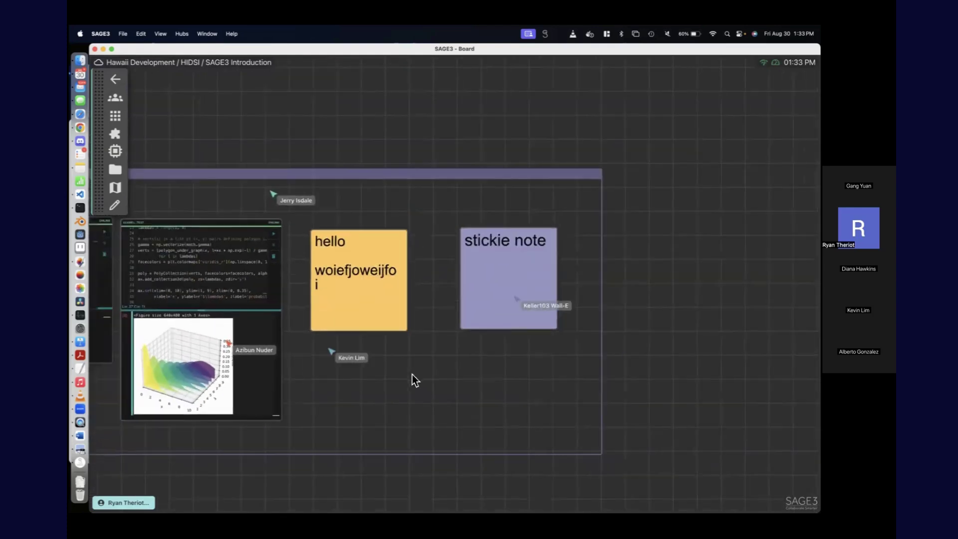
scroll(412, 374, "down", 5)
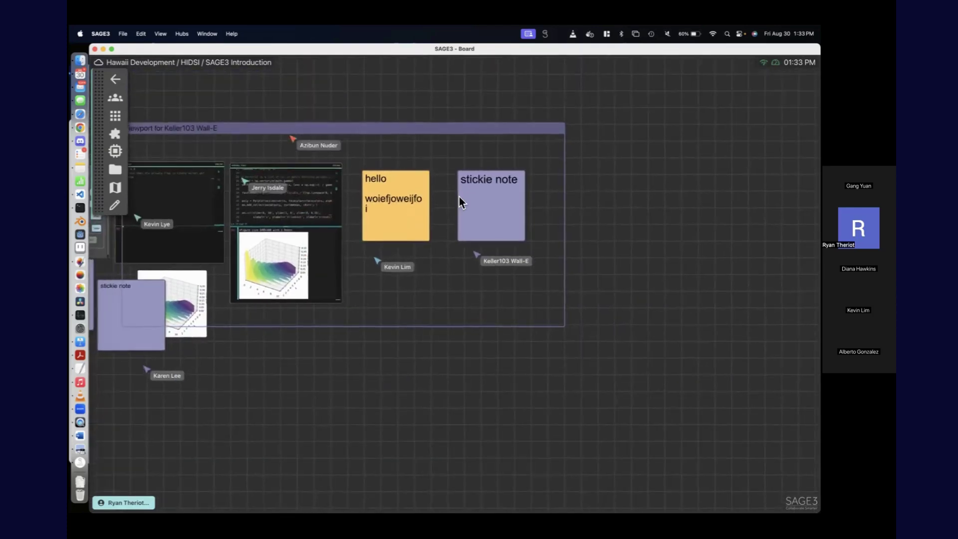
scroll(357, 242, "down", 5)
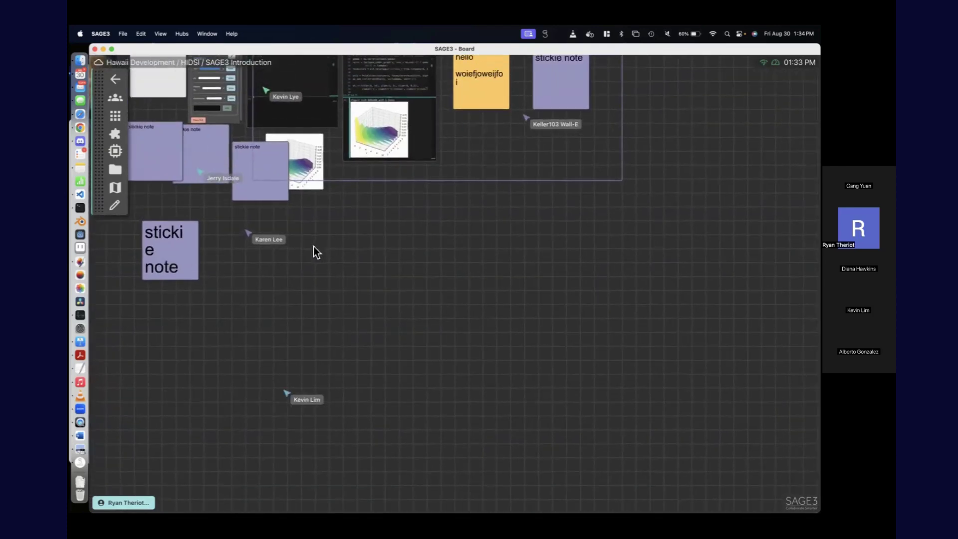
right_click(272, 256)
left_click(363, 308)
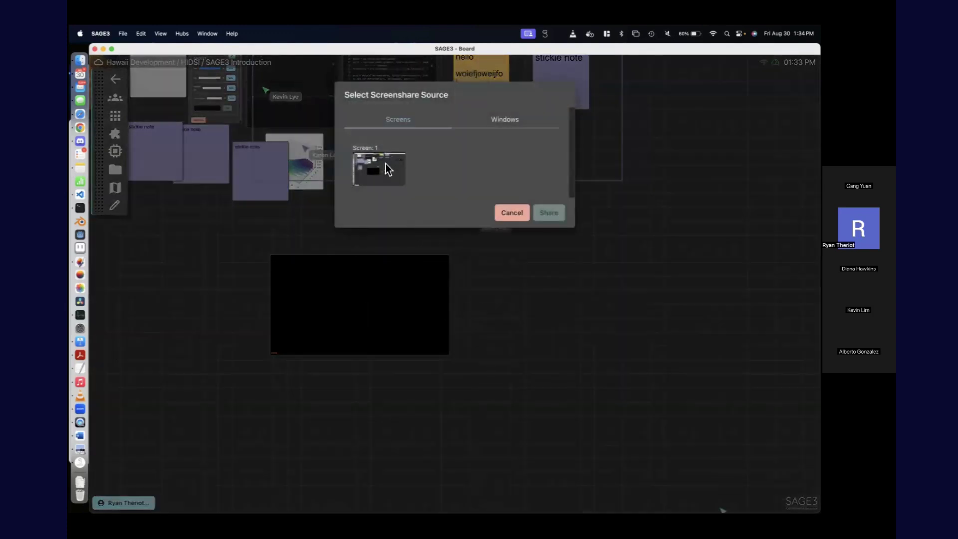
left_click(384, 165)
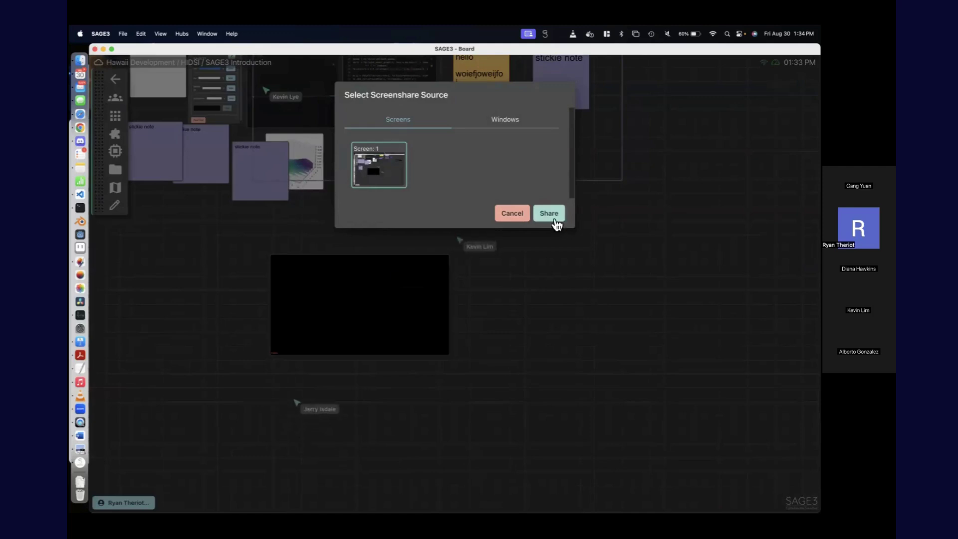
left_click(553, 217)
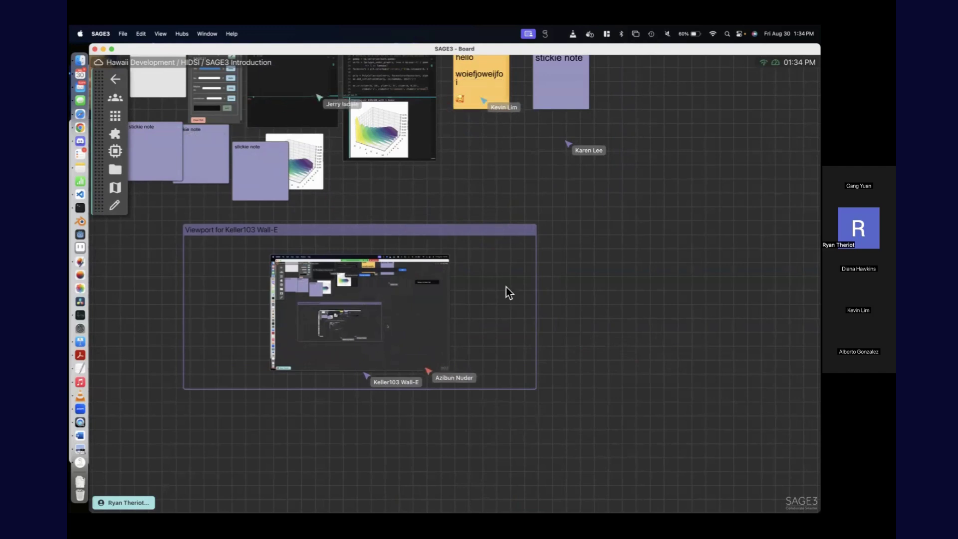
Step: Show the matplotlib example page in Chrome through the shared screen and return to the SAGE3 board
left_click(79, 128)
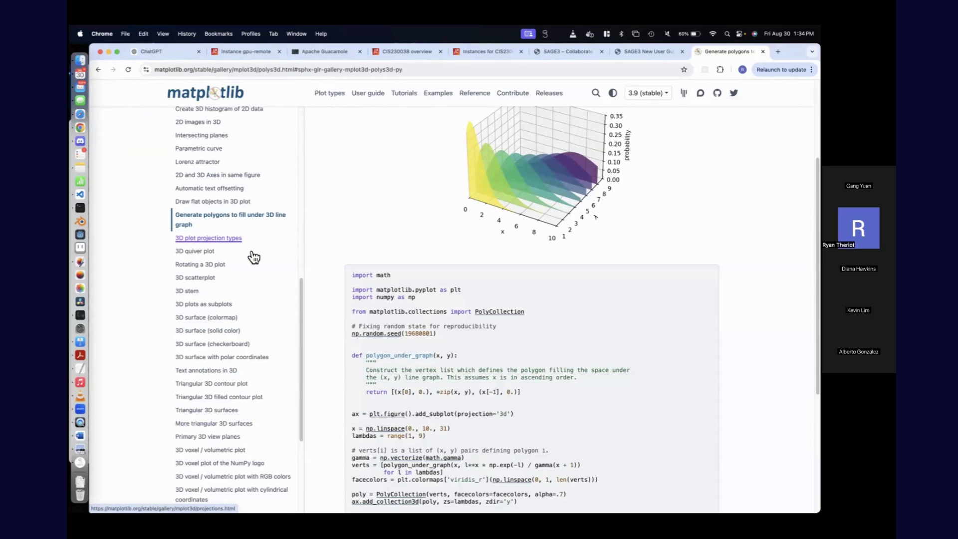
scroll(400, 326, "up", 5)
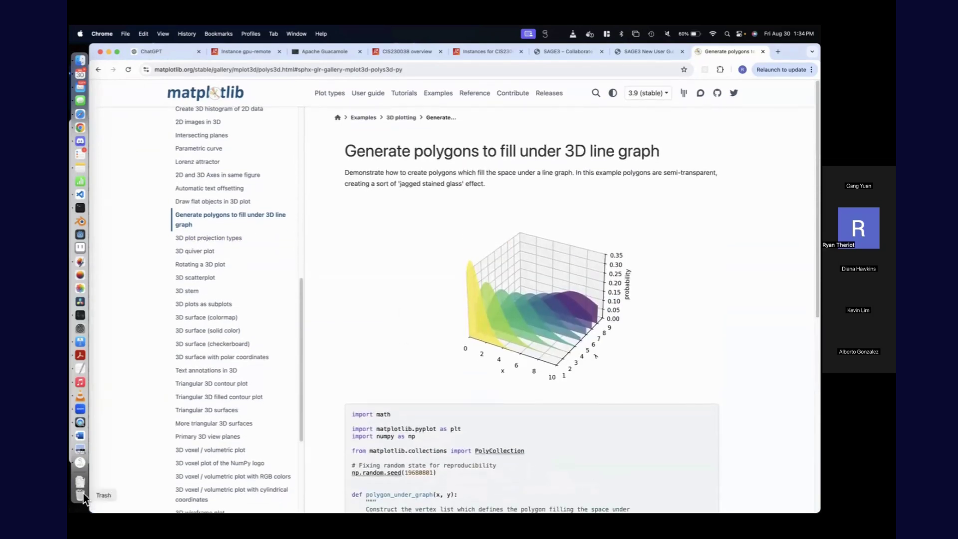
left_click(80, 463)
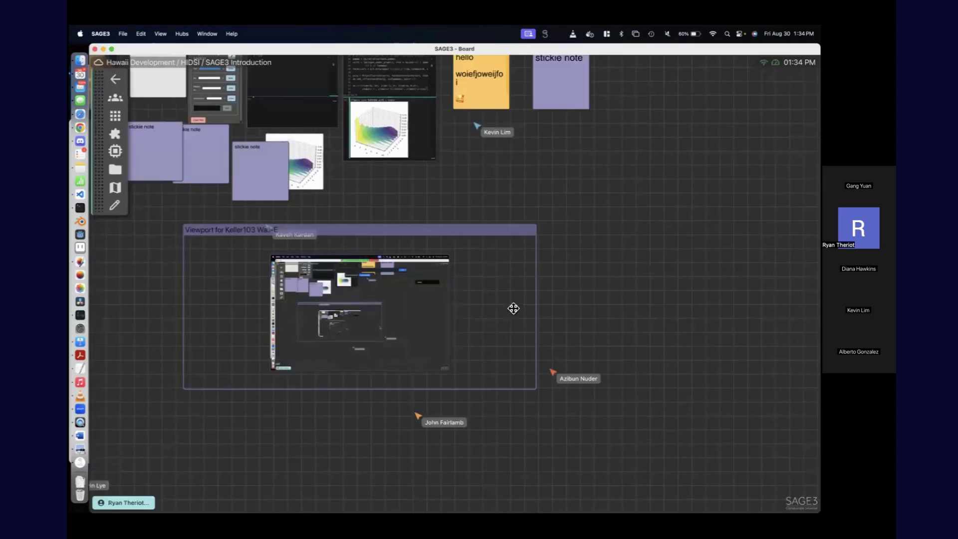
Step: View the screenshare on the board both up close and in overview with the surrounding apps
scroll(354, 313, "left", 3)
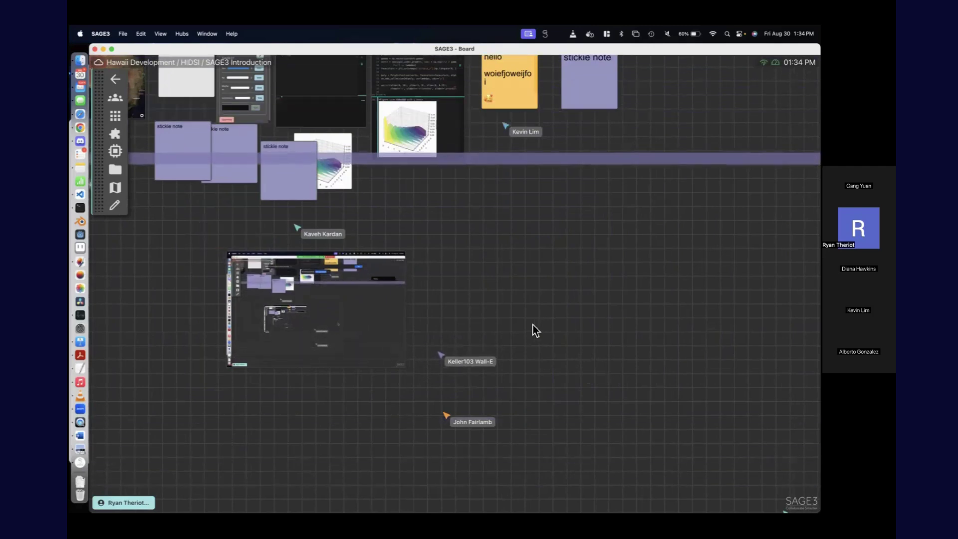
scroll(537, 326, "left", 5)
scroll(619, 245, "down", 5)
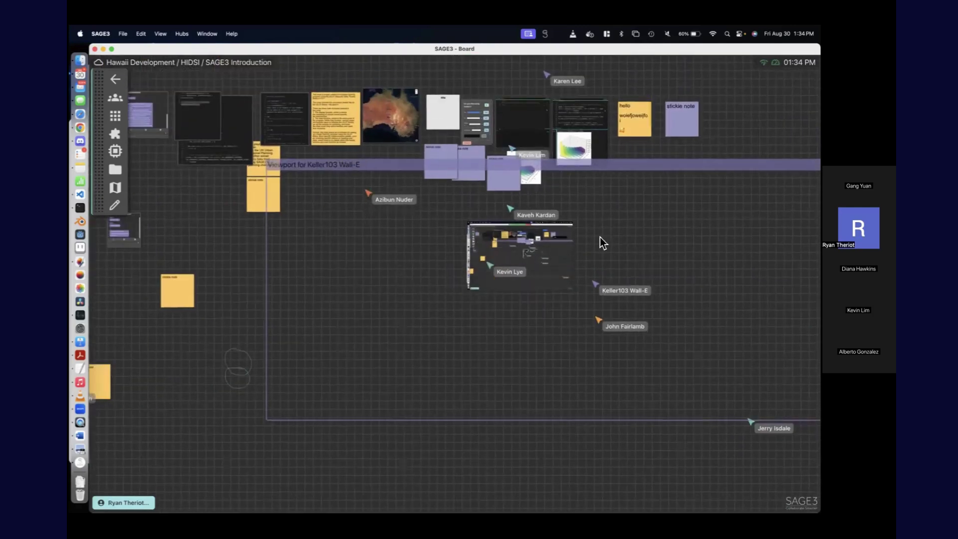
scroll(599, 237, "up", 10)
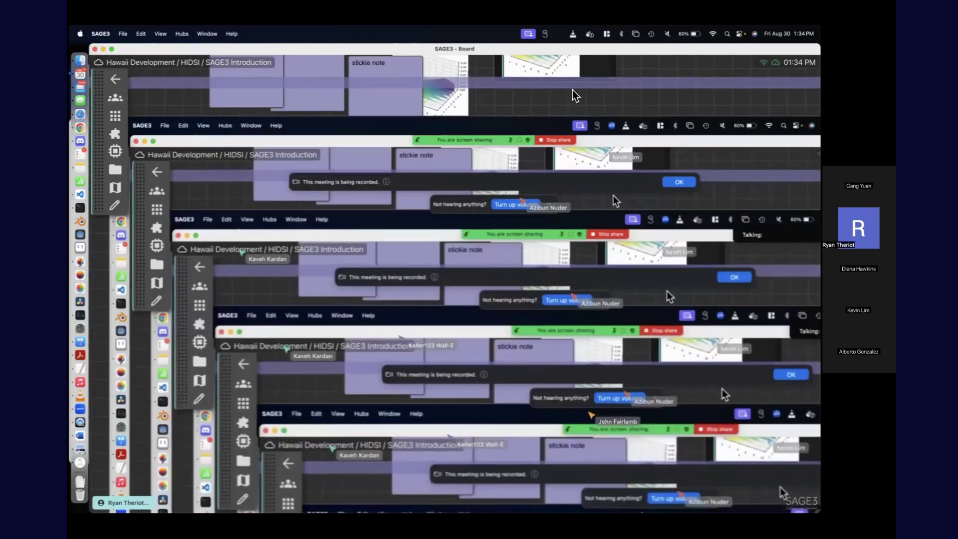
scroll(573, 94, "down", 3)
scroll(623, 272, "down", 5)
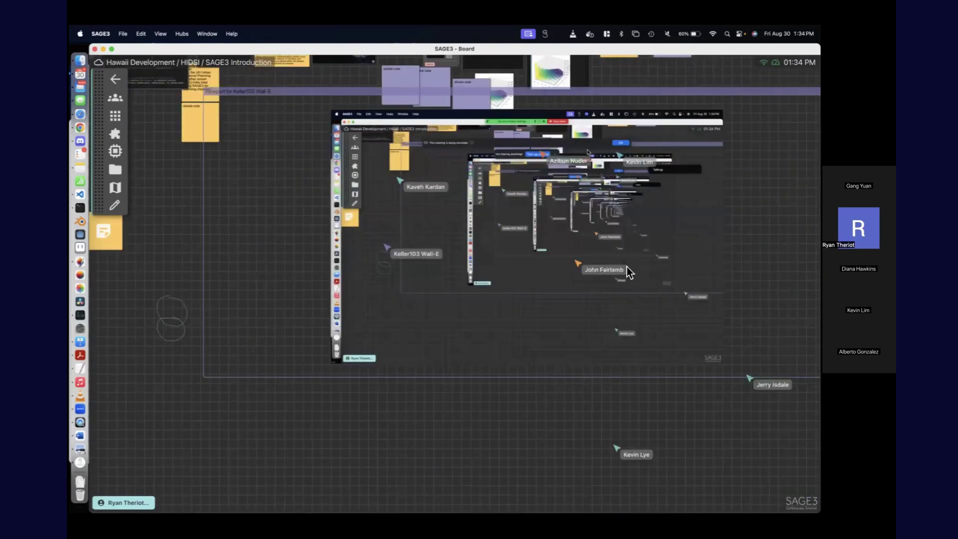
scroll(386, 215, "up", 2)
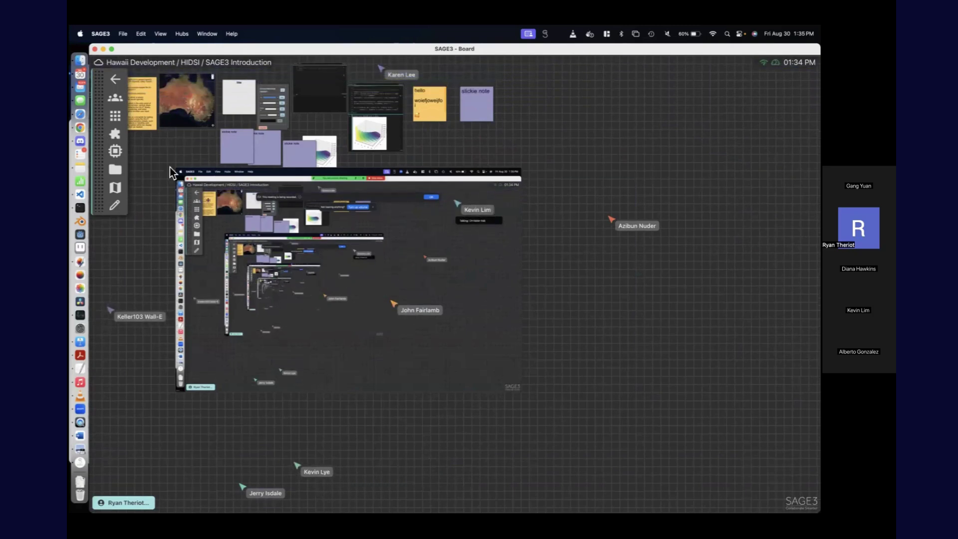
scroll(291, 283, "left", 5)
scroll(417, 343, "left", 5)
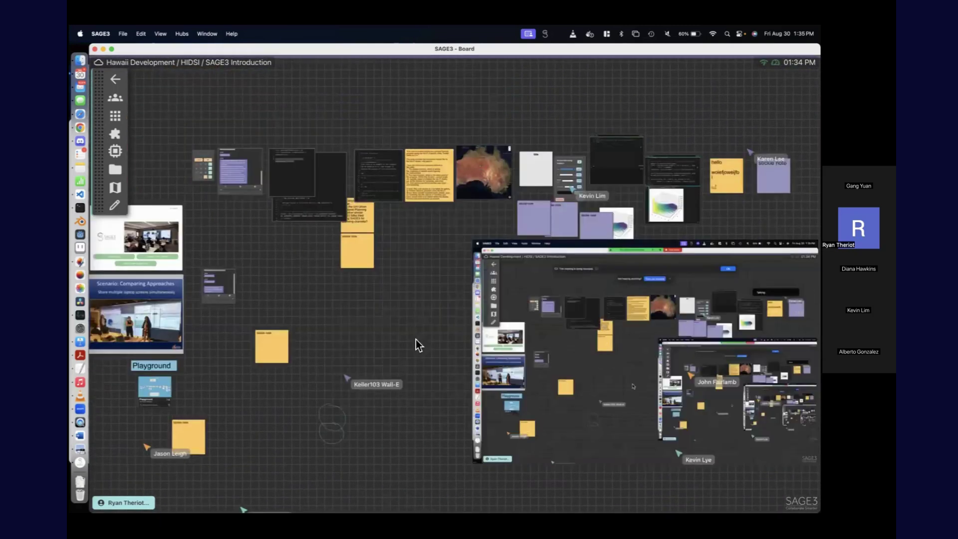
scroll(404, 379, "down", 3)
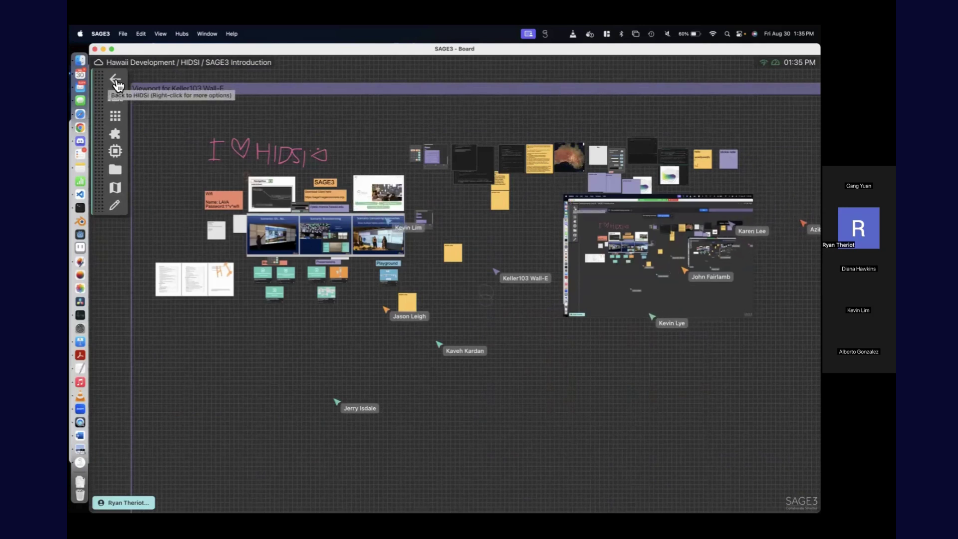
left_click(137, 501)
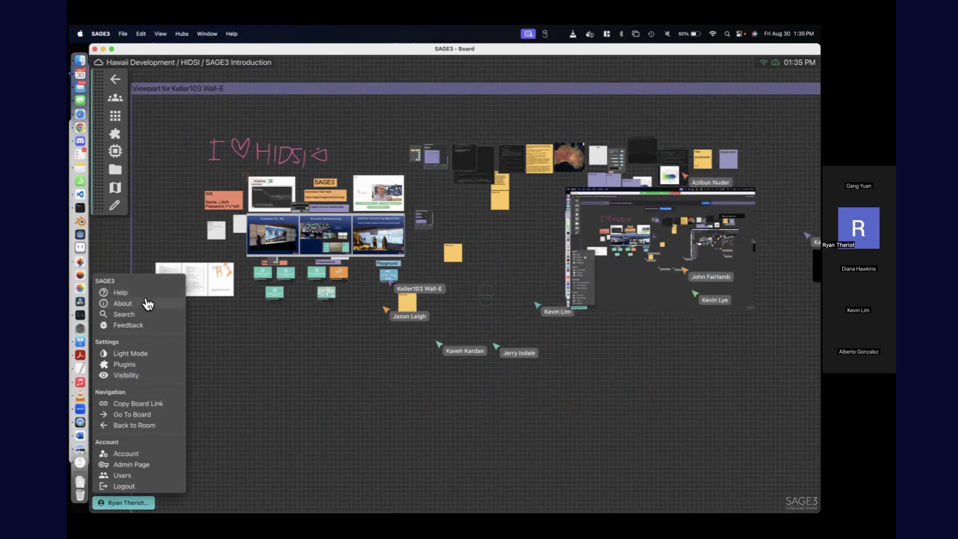
left_click(519, 276)
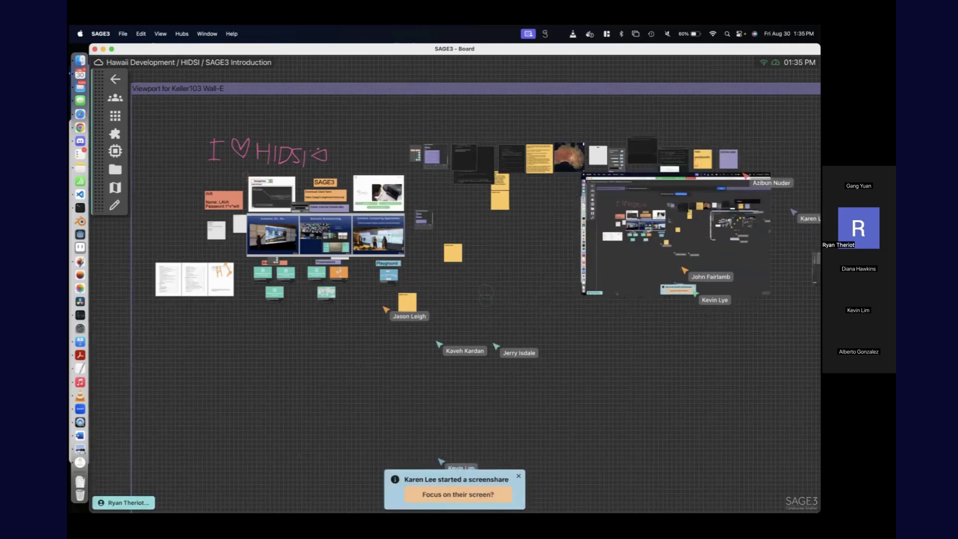
Step: Focus on the participant's new screenshare, show the matplotlib page in Chrome, and return to the SAGE3 board
left_click(457, 494)
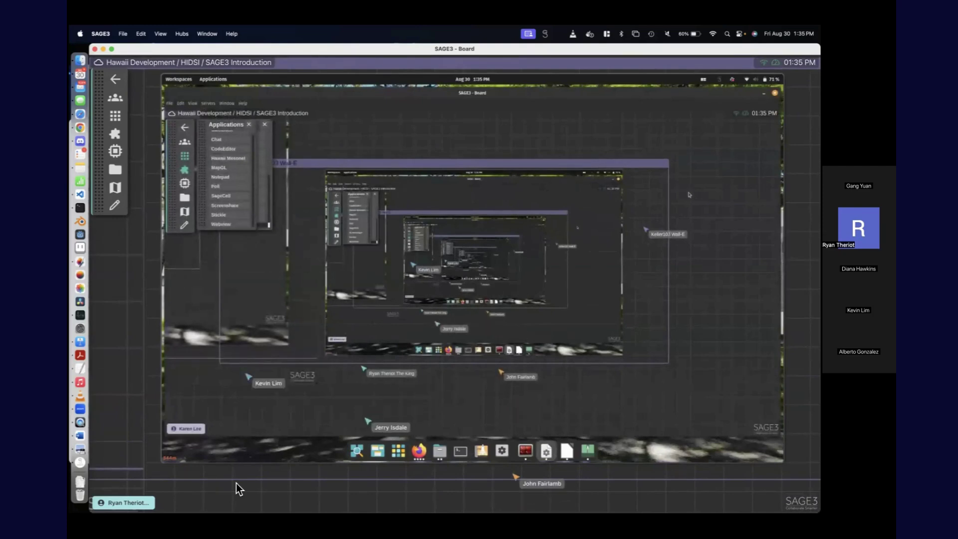
scroll(235, 483, "down", 10)
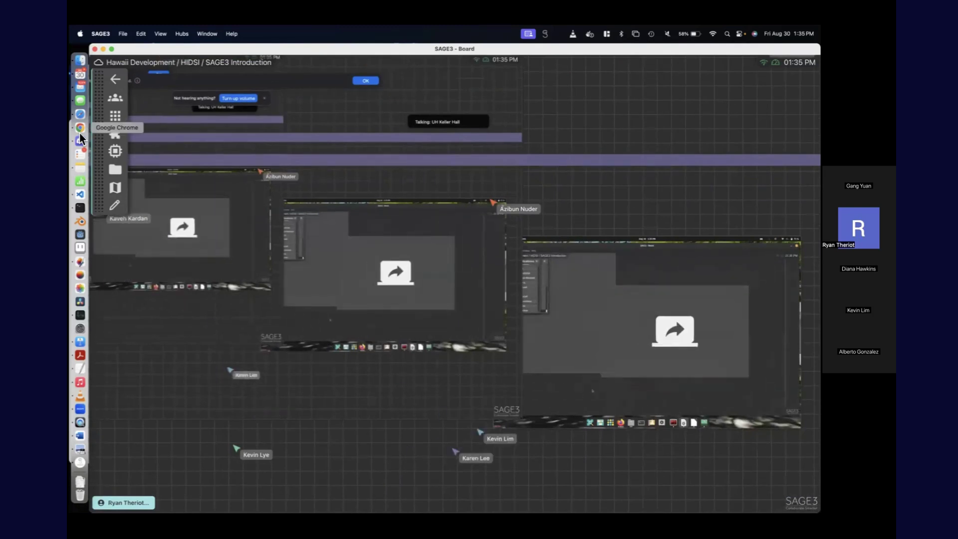
left_click(80, 129)
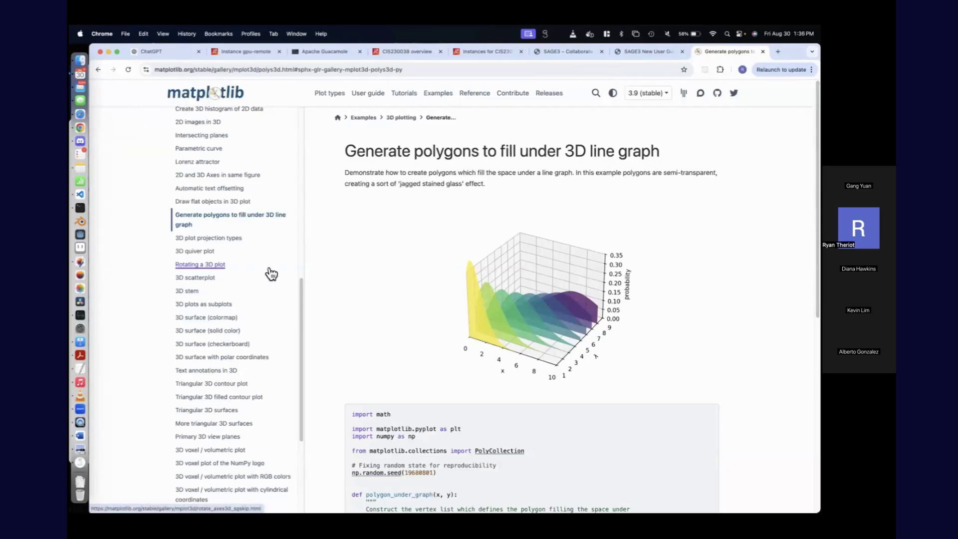
left_click(79, 466)
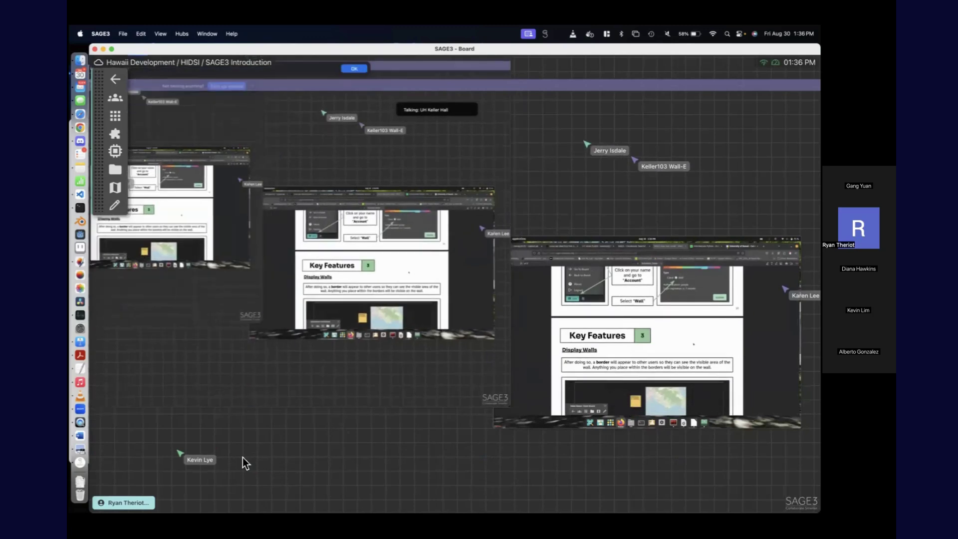
Step: Delete the presenter's own mirrored screenshare from the board, keeping the participant's screenshare
left_click(336, 333)
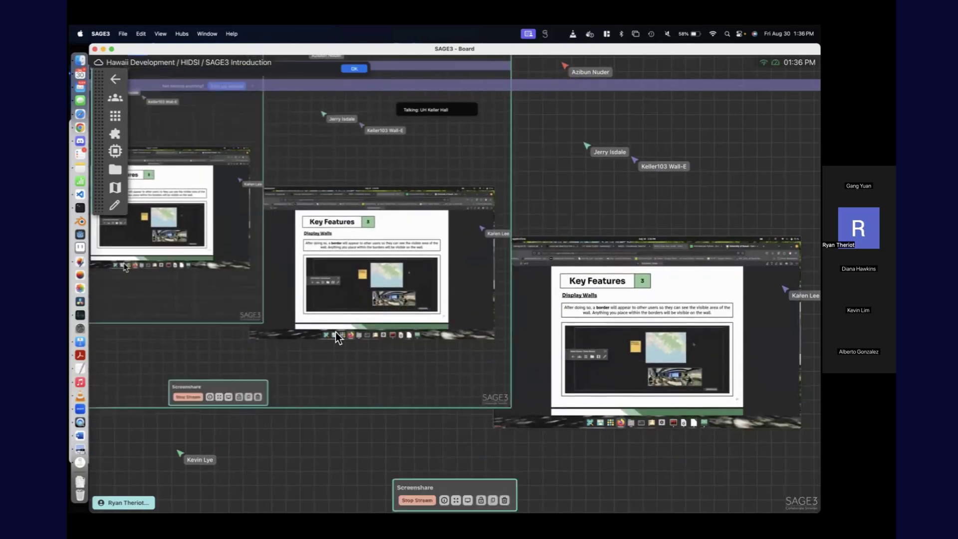
left_click(258, 398)
left_click(533, 305)
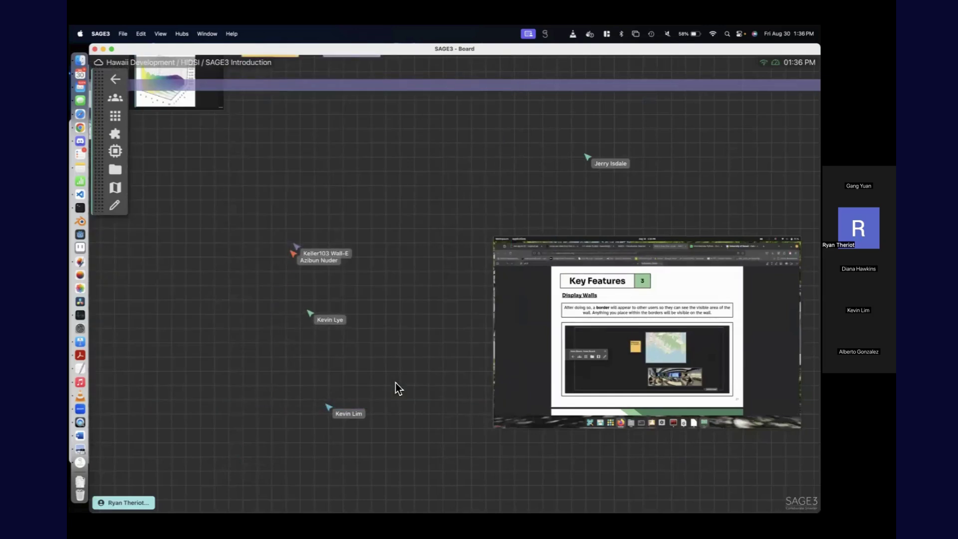
Step: Enlarge the purple stickie note beside the yellow hello stickie and move it slightly down the board
scroll(358, 248, "down", 5)
scroll(447, 255, "left", 5)
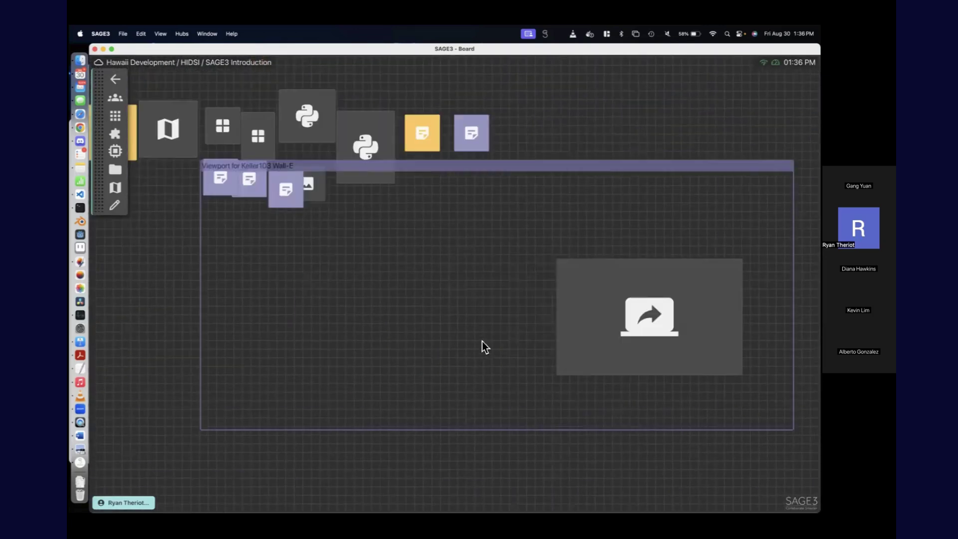
scroll(479, 336, "up", 5)
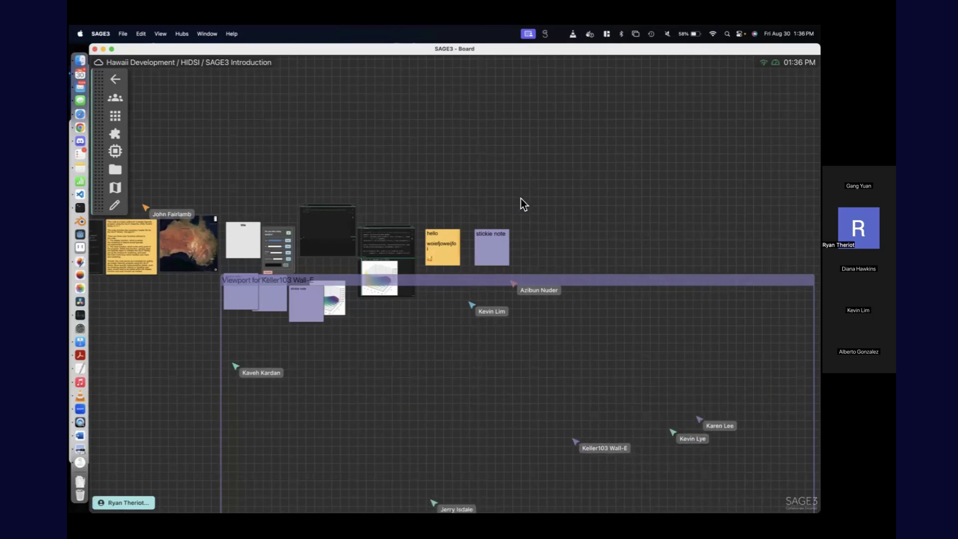
scroll(571, 172, "left", 5)
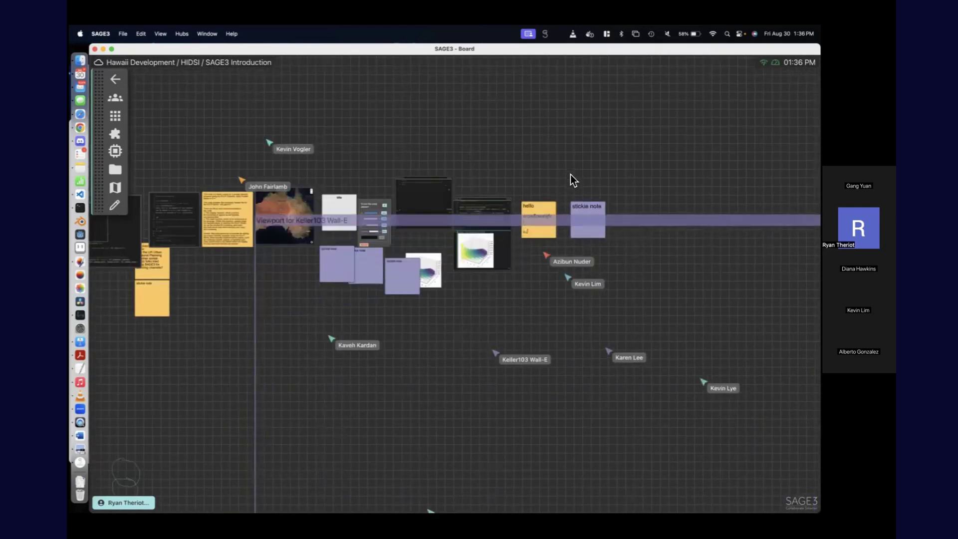
mouse_move(598, 224)
left_mouse_down()
mouse_move(598, 260)
mouse_move(652, 168)
mouse_move(614, 229)
left_mouse_up()
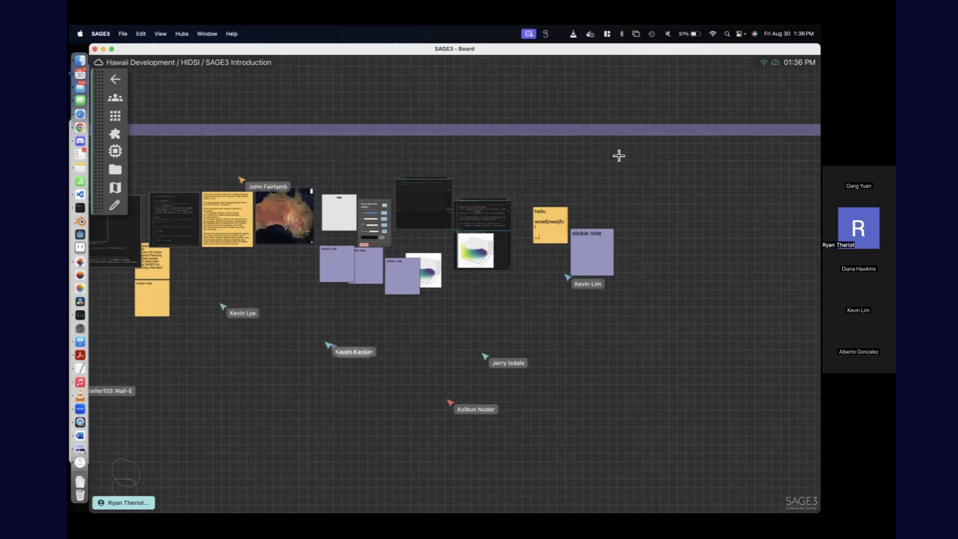
Step: Lasso-select groups of apps, including the SageCells, plot and stickies, and move them together down and to the right
left_click_drag(619, 155, 453, 343)
left_click_drag(525, 240, 533, 260)
left_click(520, 354)
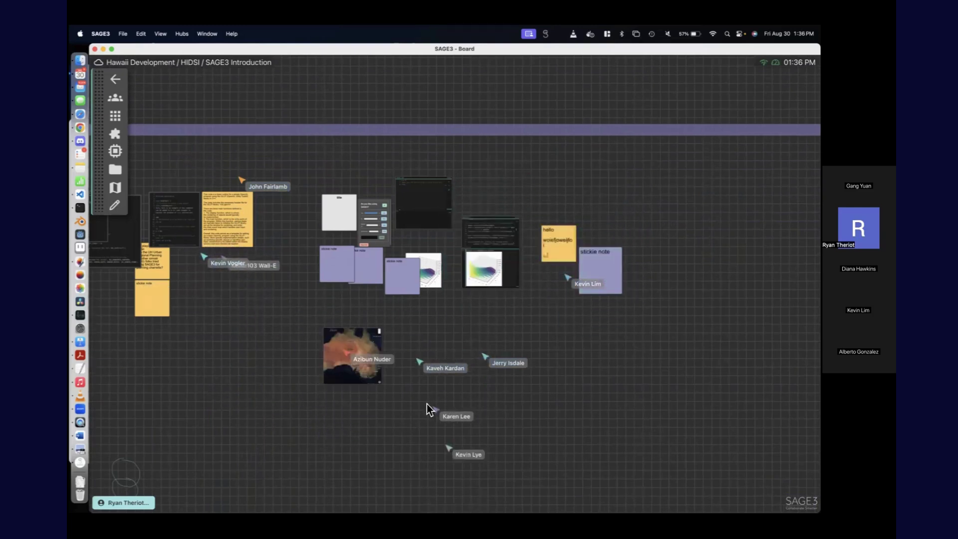
left_click_drag(561, 349, 584, 349)
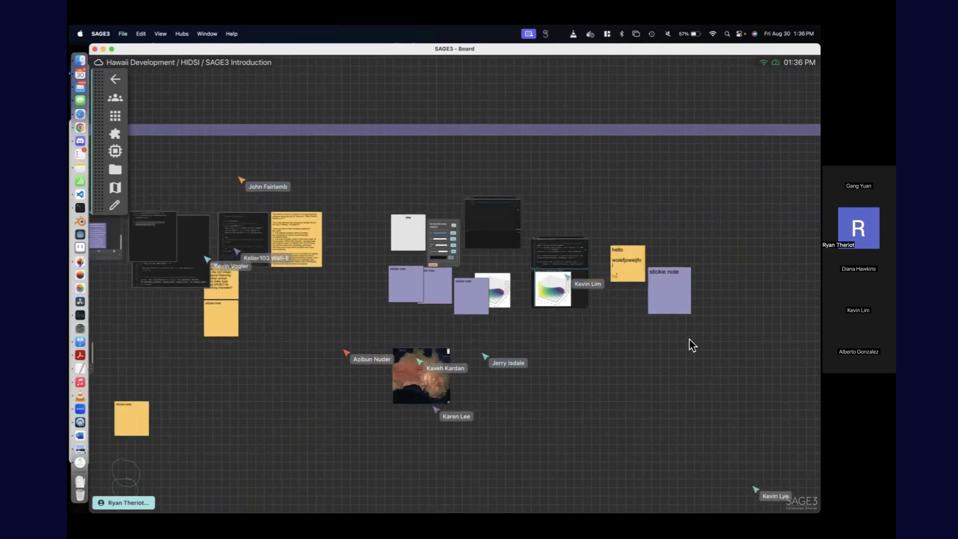
Step: Select the hello and stickie note stickies together and recolour both as a group, finishing with yellow
left_click_drag(699, 329, 625, 265)
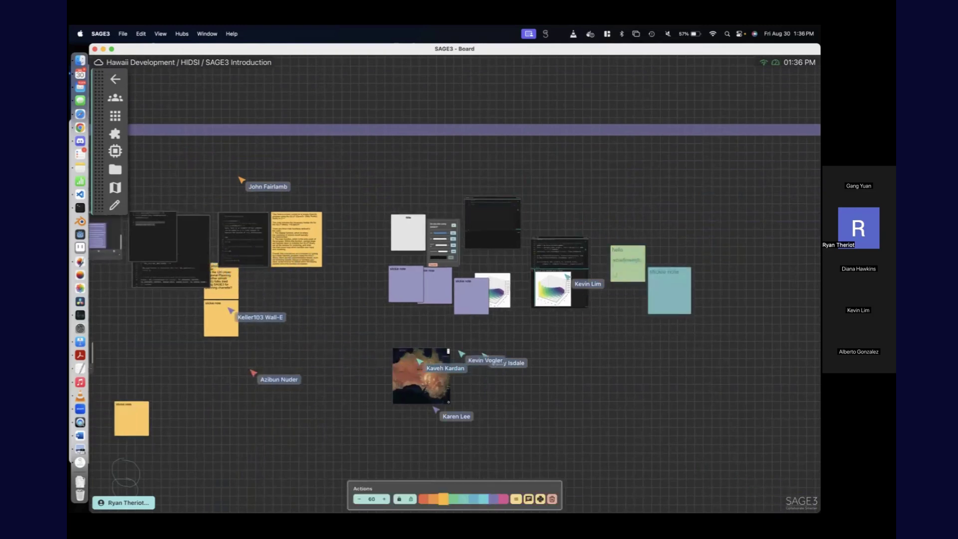
left_click(464, 499)
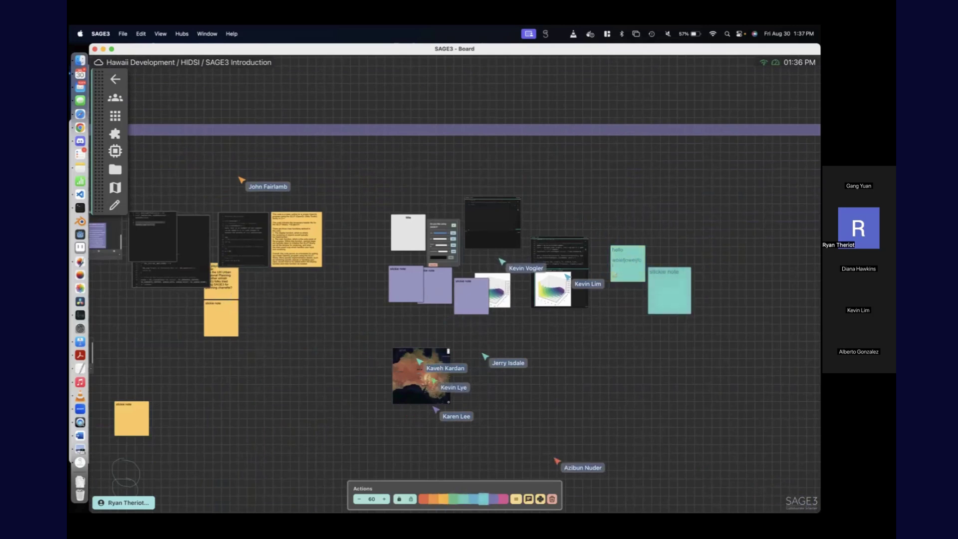
left_click(584, 390)
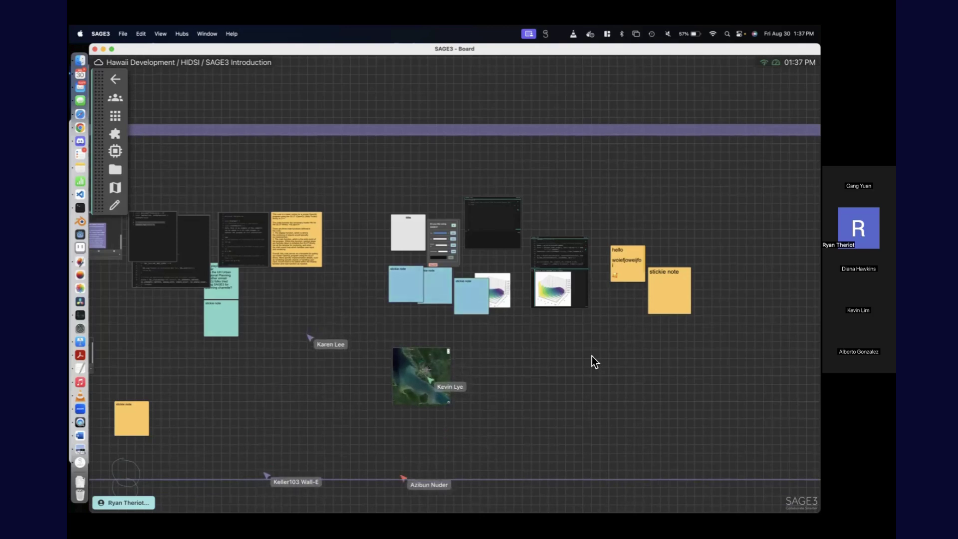
Step: Leave the SAGE3 Introduction board and return to the Hawaii Development home page
scroll(619, 352, "up", 5)
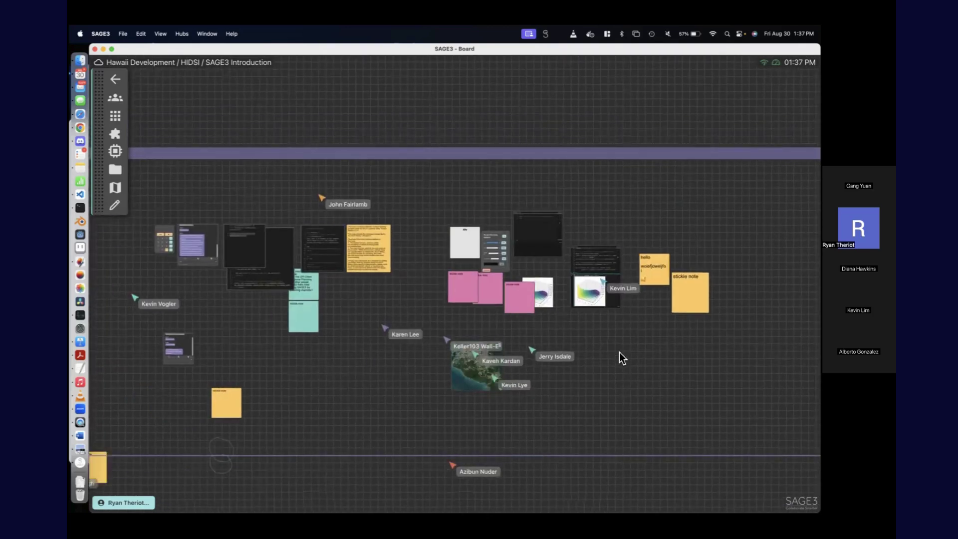
scroll(618, 352, "down", 5)
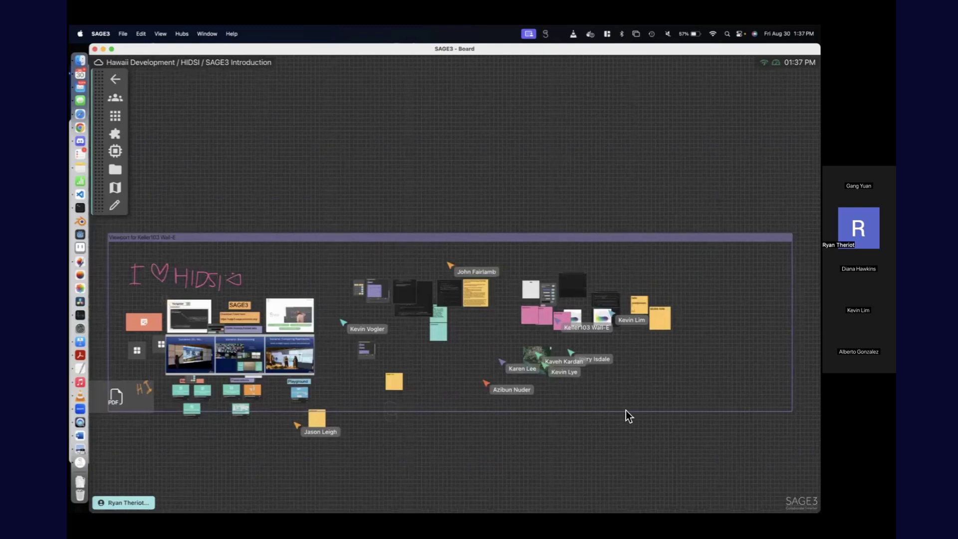
scroll(625, 410, "left", 5)
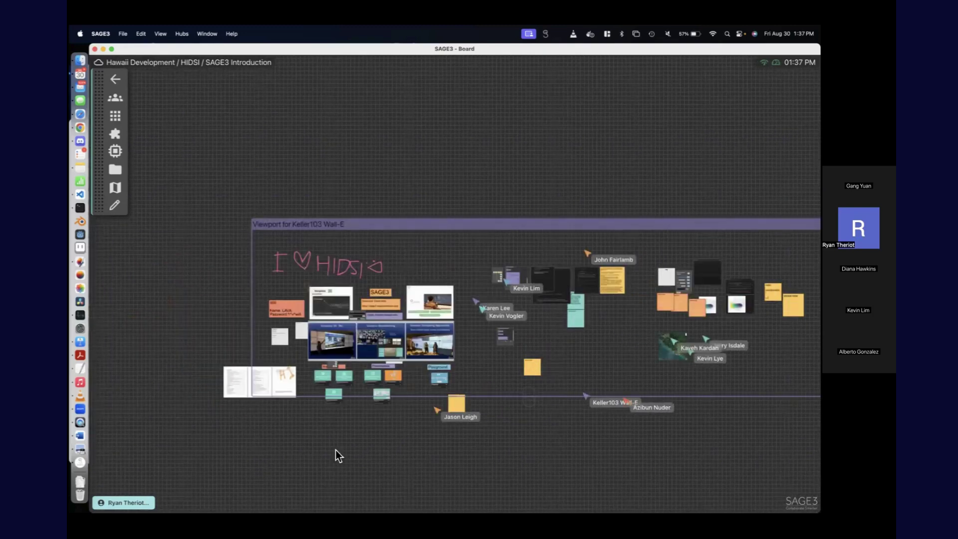
left_click(123, 502)
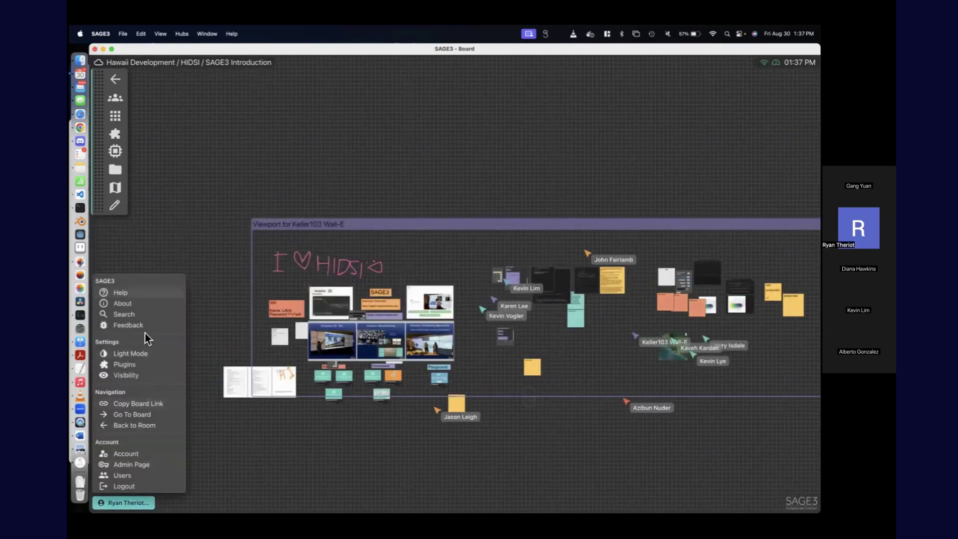
left_click(160, 191)
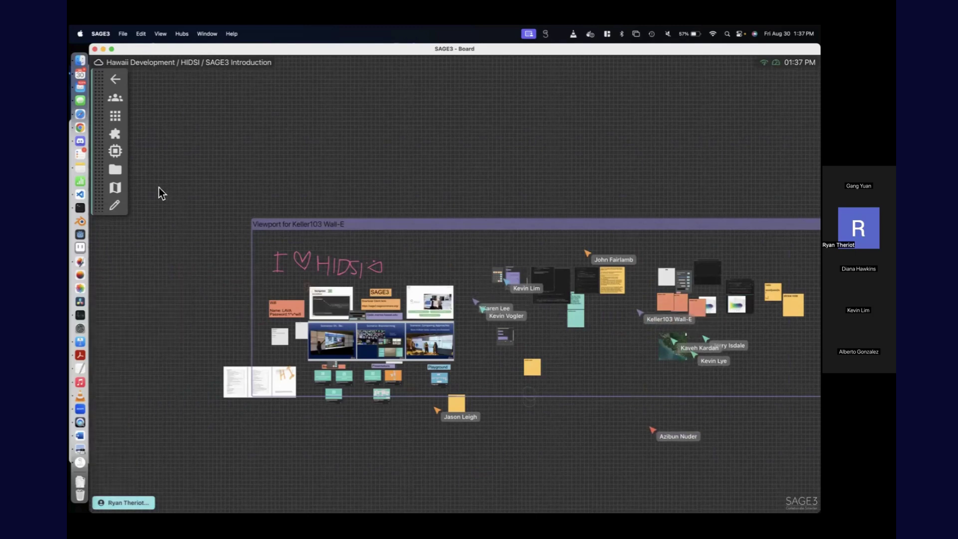
left_click(122, 89)
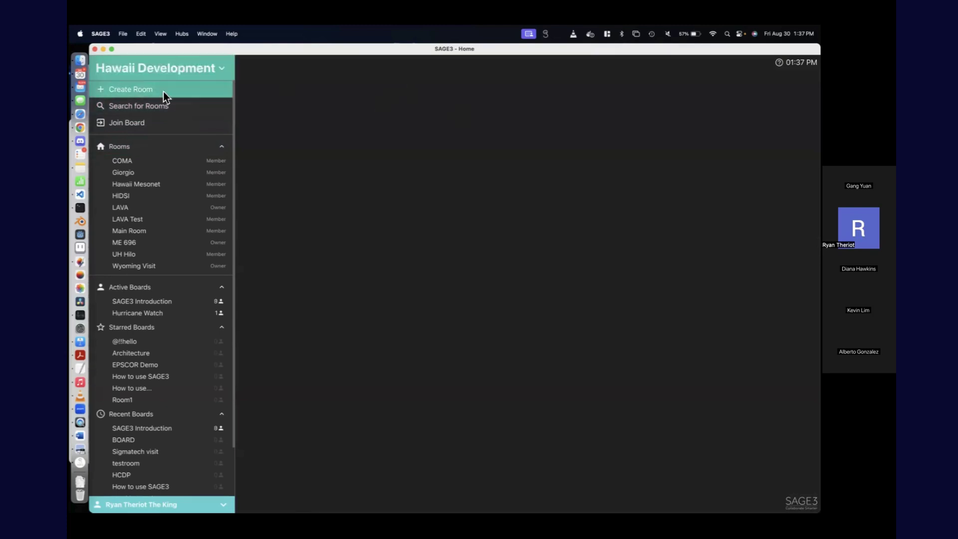
Step: Start a new room, naming it as the presenter's Secret Room and describing it as only for the presenter
left_click(148, 89)
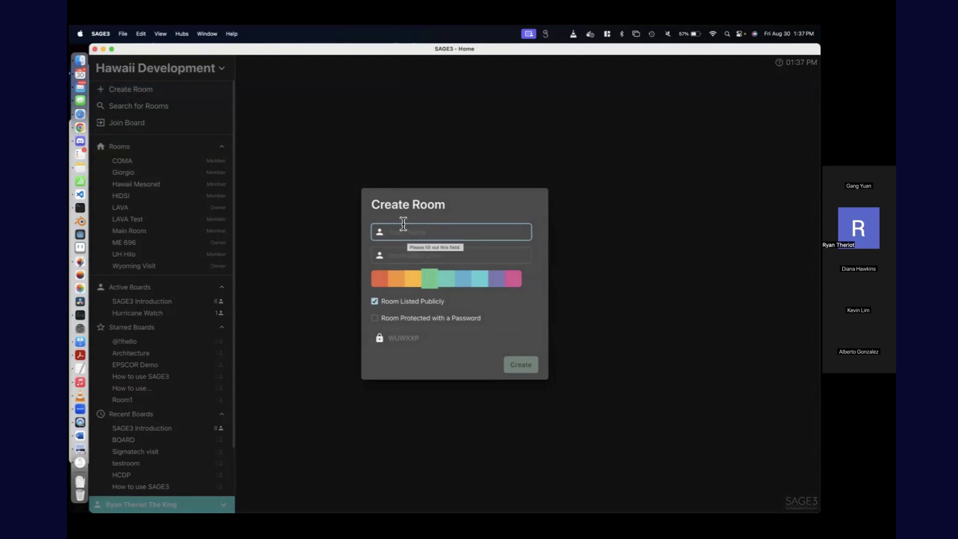
type("T")
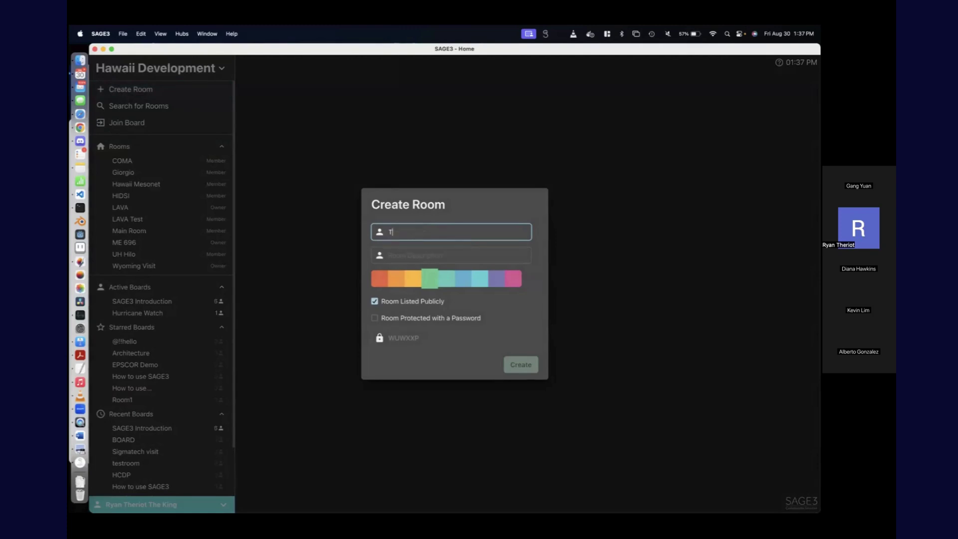
type("yan's Secret Room")
key("Tab")
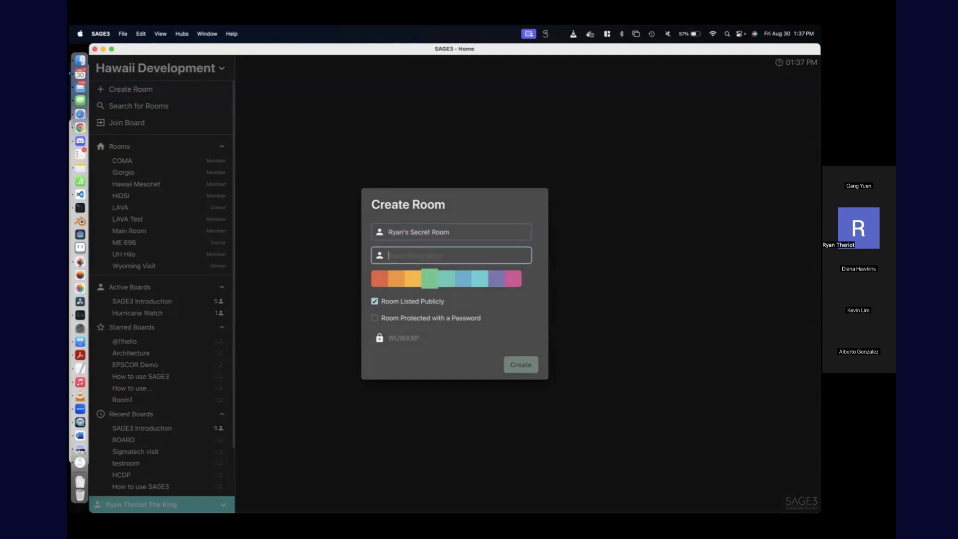
type("Only for ryan")
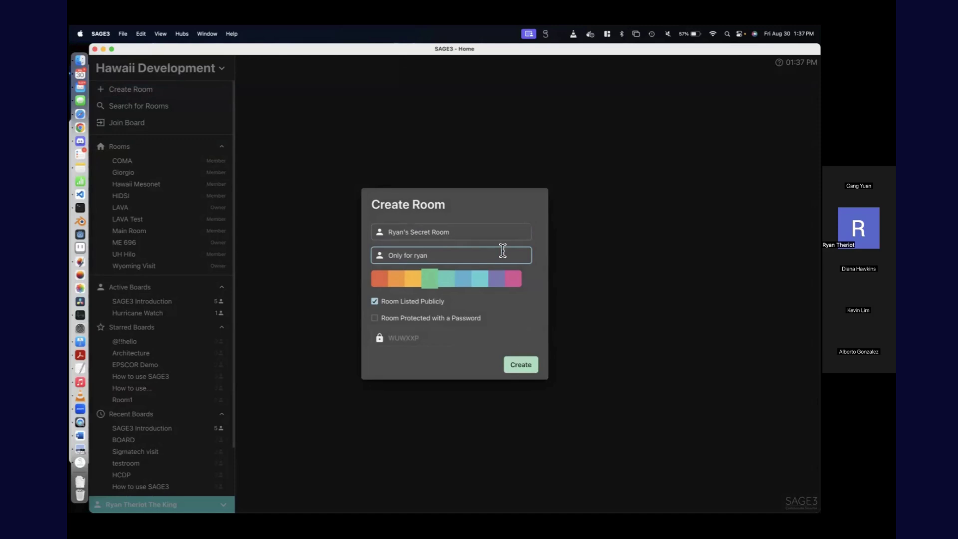
Step: Remove the room from the public listing, adjust its password protection option, and create it
left_click(401, 310)
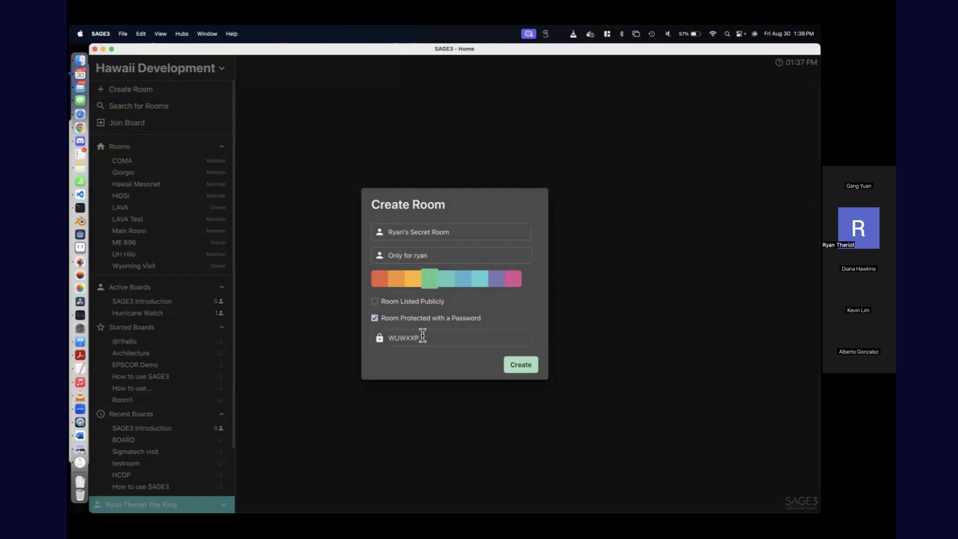
double_click(399, 339)
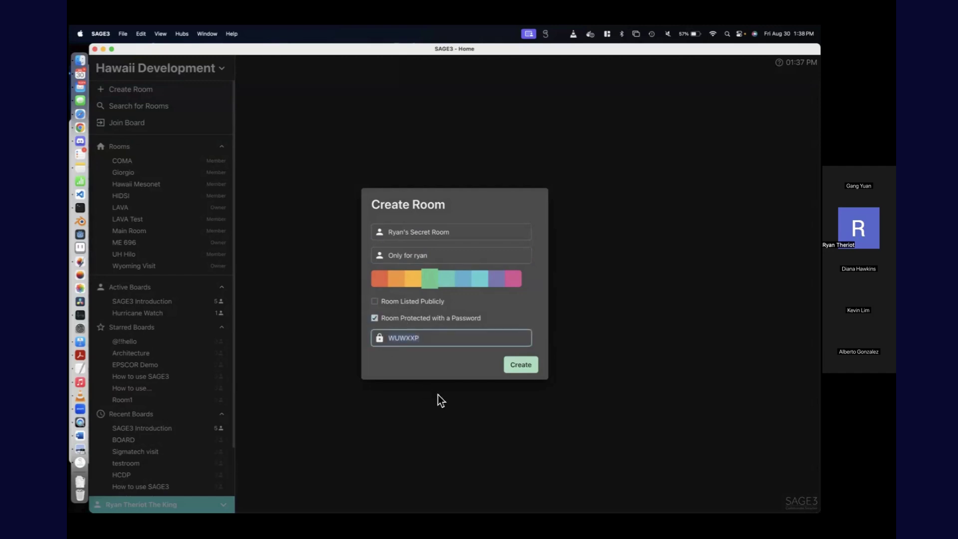
left_click(395, 319)
left_click(522, 368)
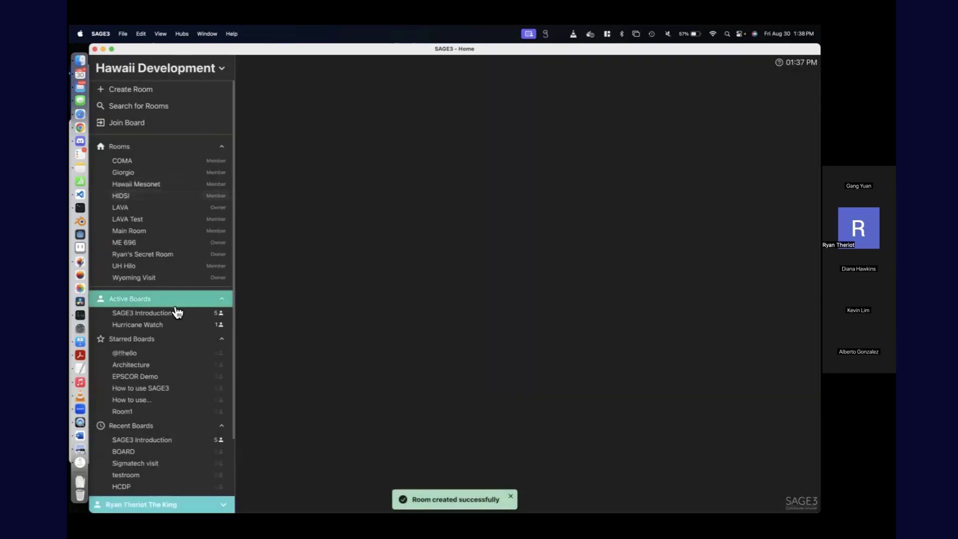
Step: Open the newly created Secret Room, view the ME 696 room for comparison, and return to the Secret Room
left_click(152, 256)
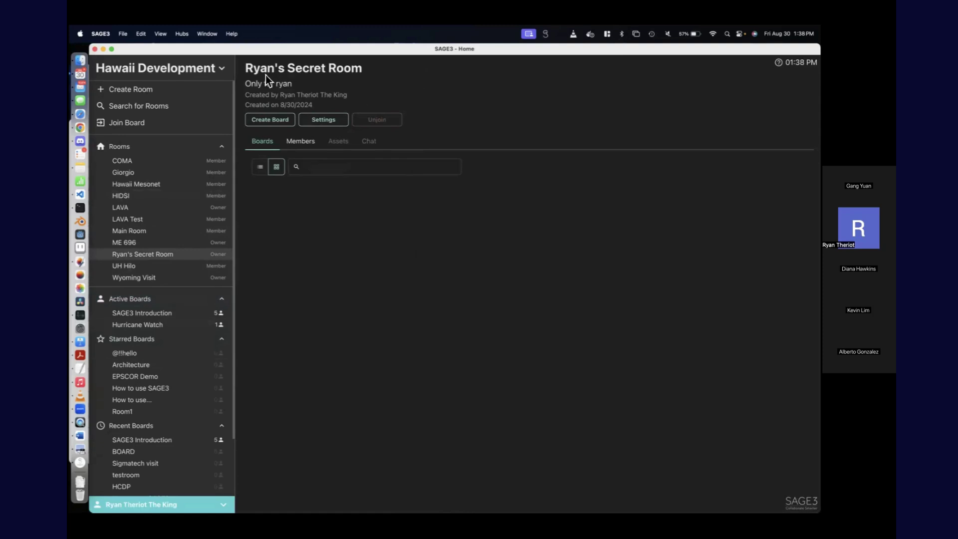
left_click(131, 243)
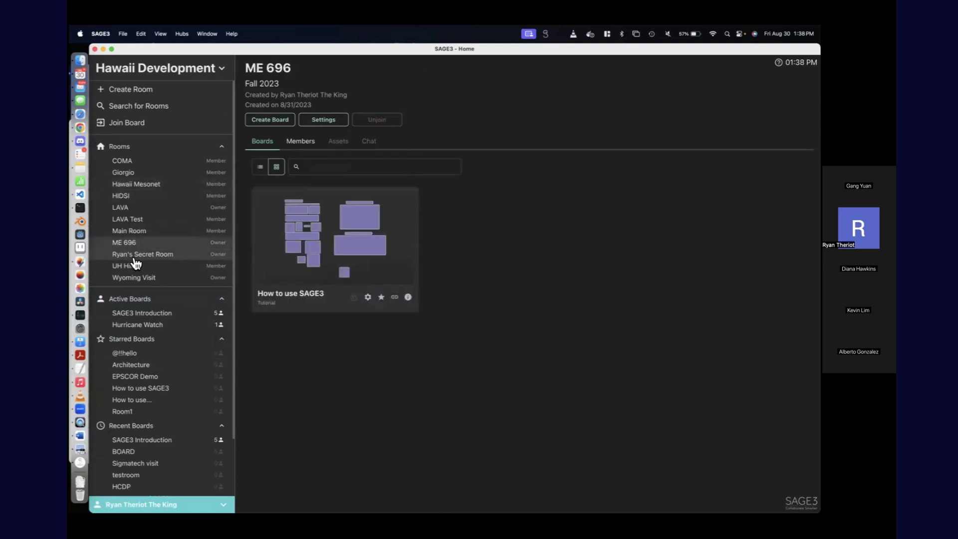
left_click(134, 256)
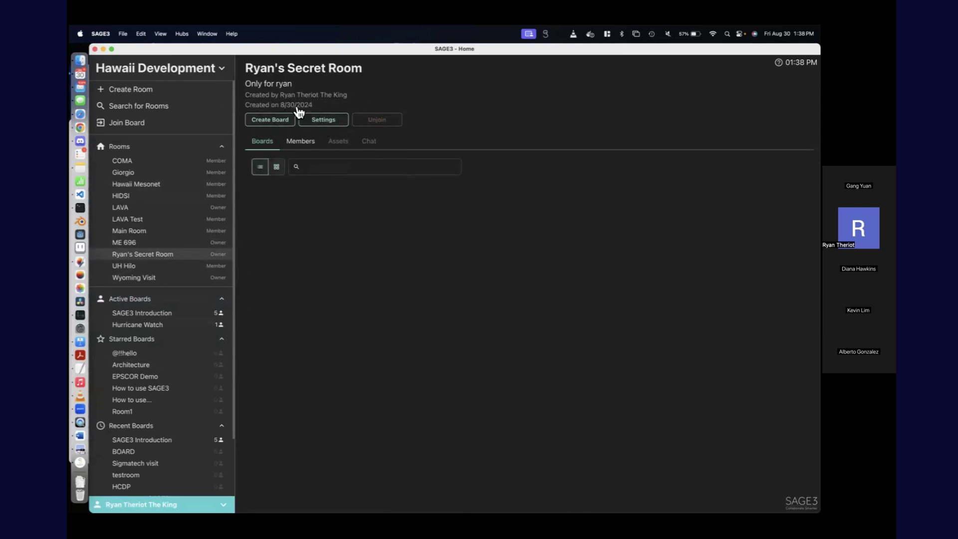
Step: Create a board in the Secret Room named Fun times with the description wow and no password protection
left_click(269, 124)
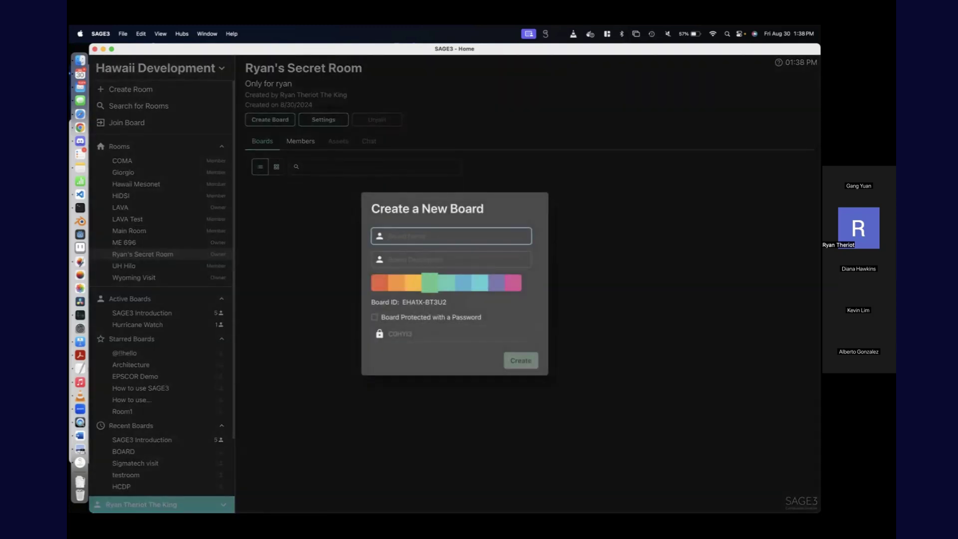
type("Fun times")
key("Tab")
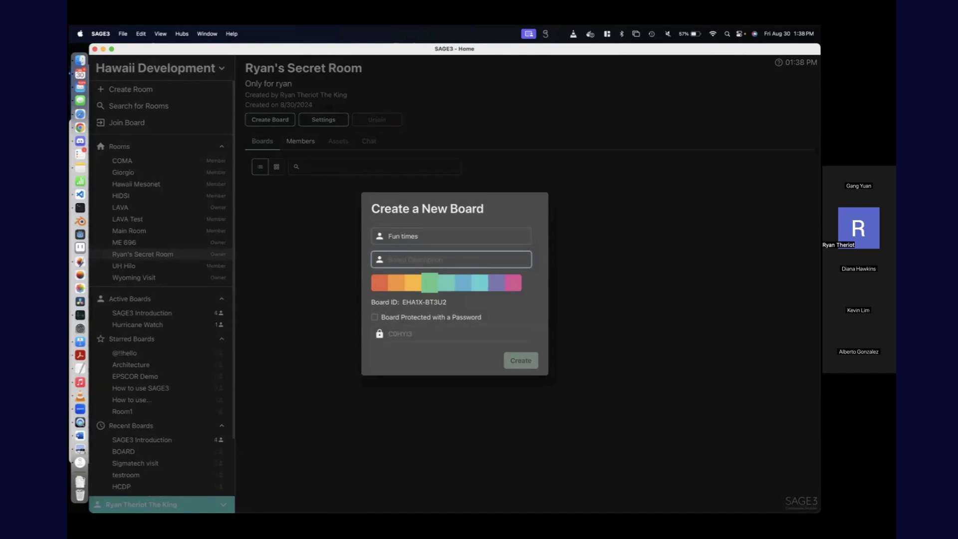
type("wow")
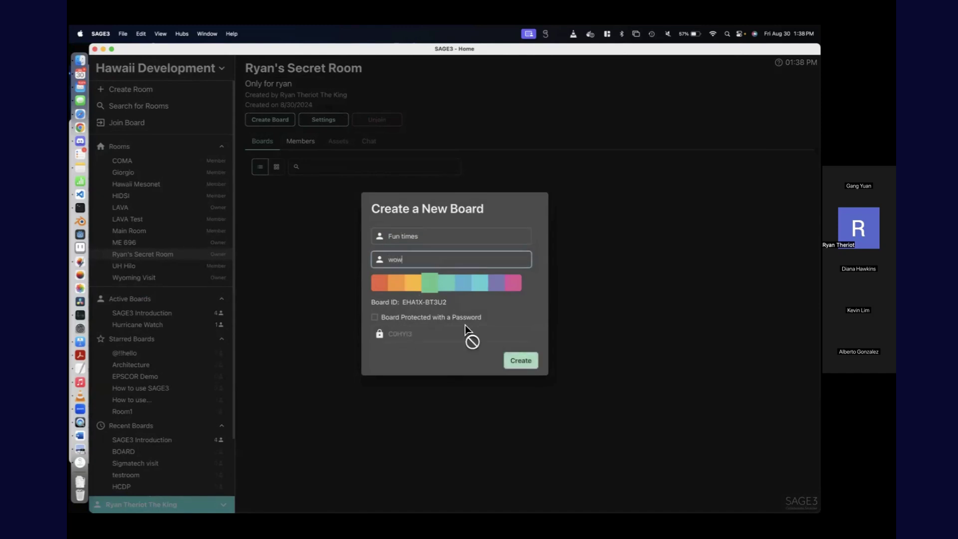
left_click(518, 367)
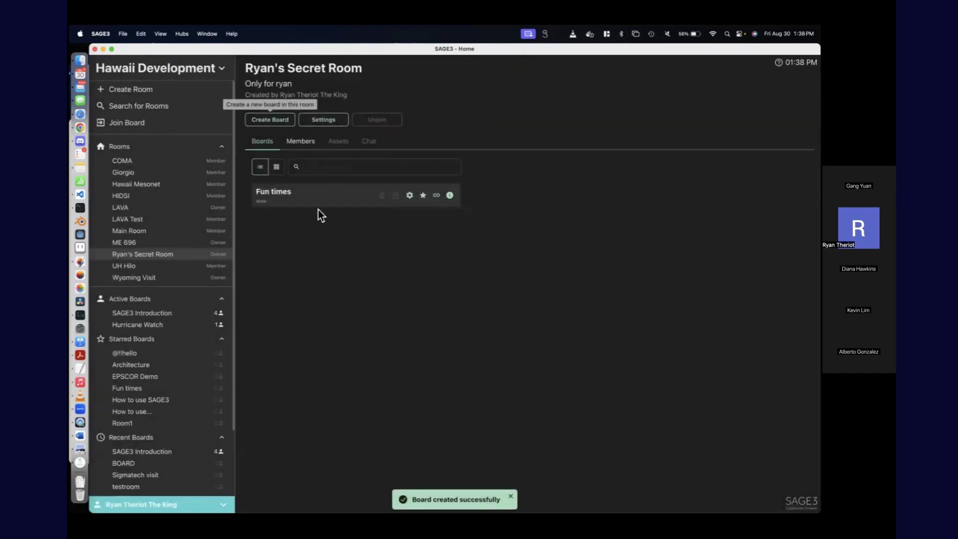
Step: Alternate the room's boards between list and grid layouts, finishing with the grid layout
left_click(275, 173)
left_click(260, 168)
left_click(275, 170)
left_click(260, 168)
left_click(278, 172)
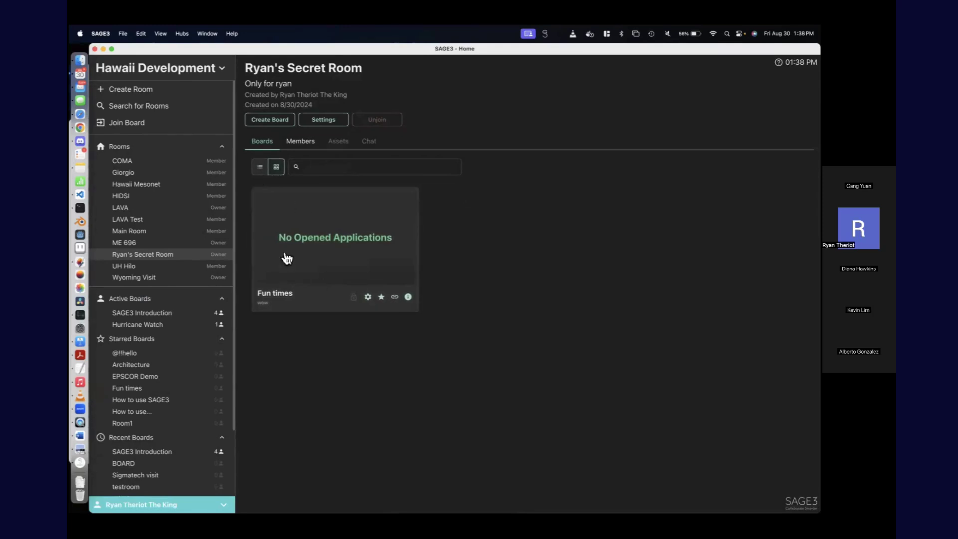
left_click(261, 167)
left_click(276, 166)
Step: Enter the Fun times board to view its empty workspace, and return to the Hawaii Development home page
left_click(278, 223)
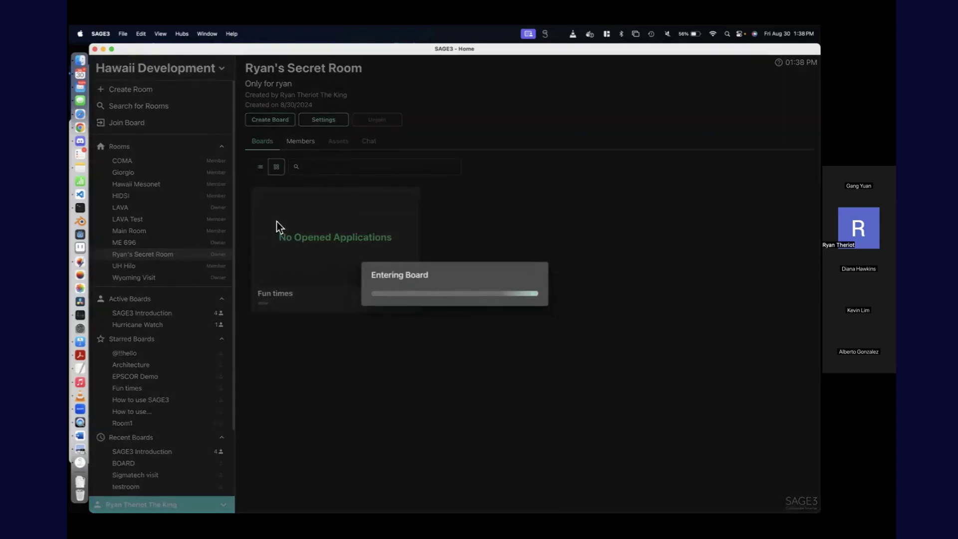
scroll(276, 222, "down", 3)
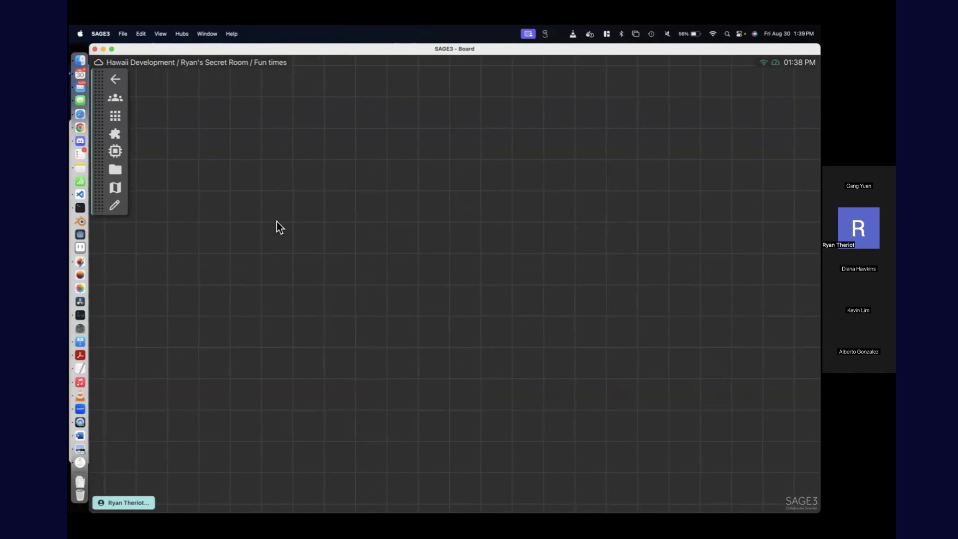
left_click(116, 79)
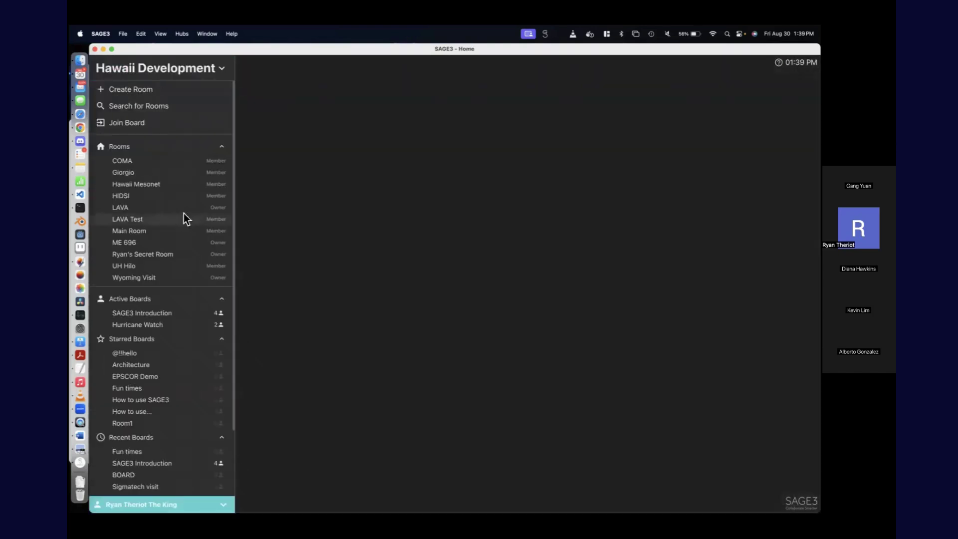
Step: Enter the SAGE3 Introduction board in the HIDSI room, view it, and return to the home page
left_click(152, 196)
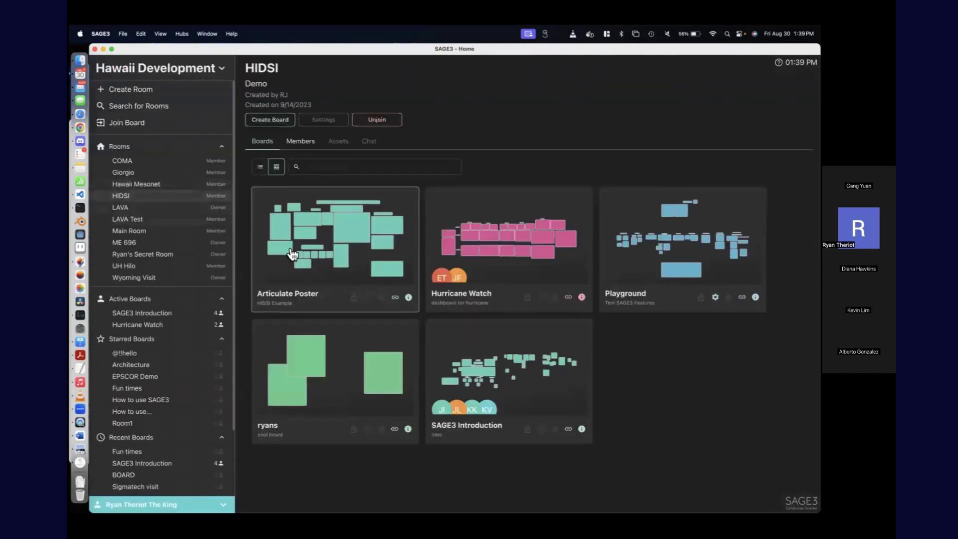
left_click(477, 382)
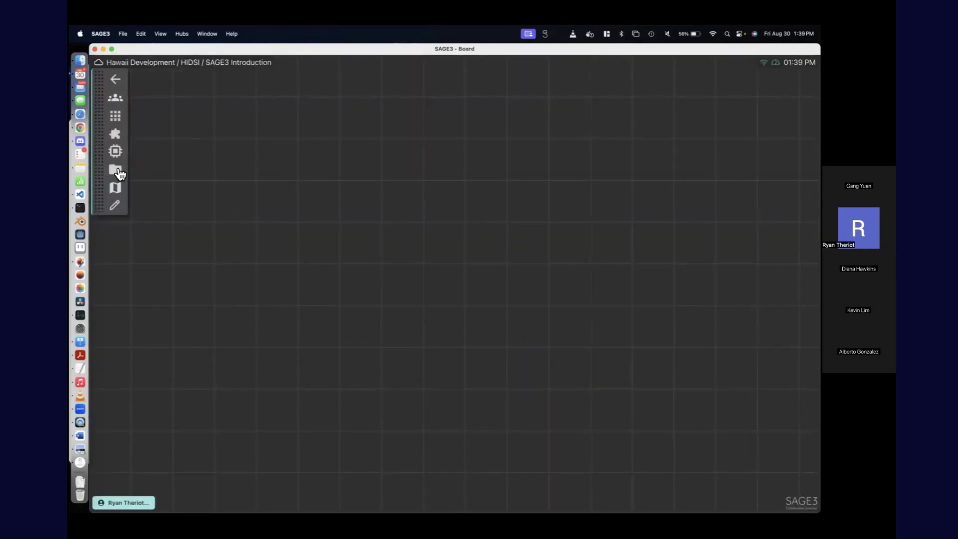
scroll(257, 125, "down", 10)
scroll(258, 126, "down", 10)
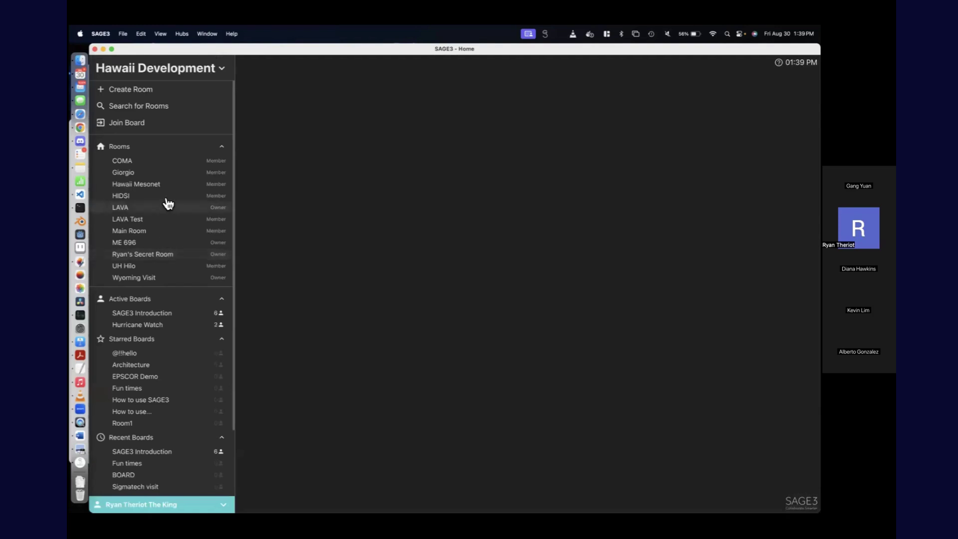
Step: Open the Articulate Poster board in the HIDSI room
left_click(165, 197)
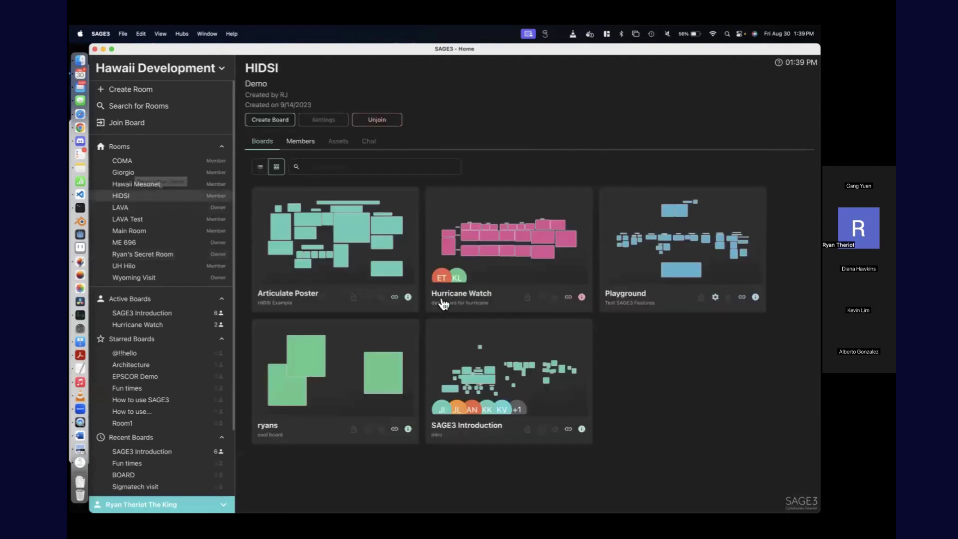
left_click(316, 219)
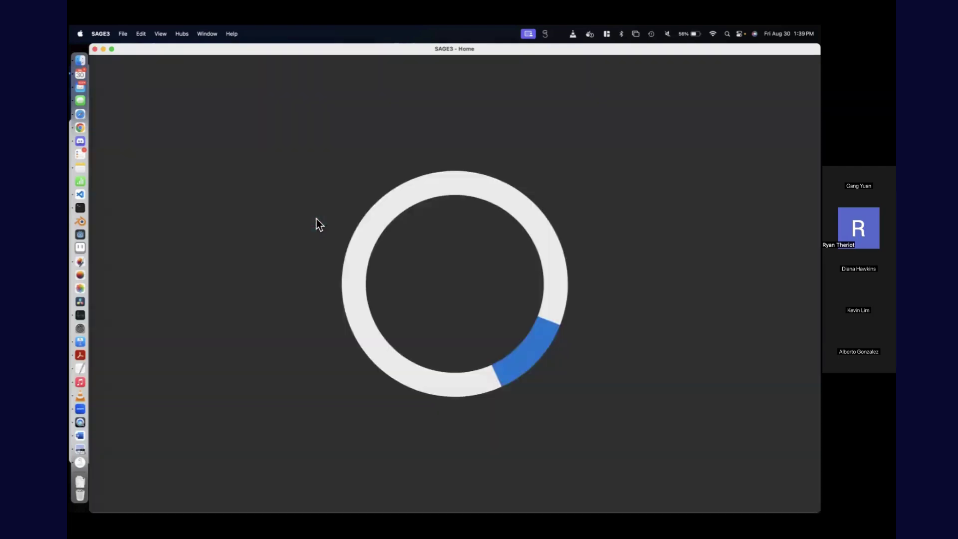
Step: Close the room's asset list, leave the ryans board, and open the SAGE3 Introduction board in the HIDSI room
scroll(239, 129, "down", 5)
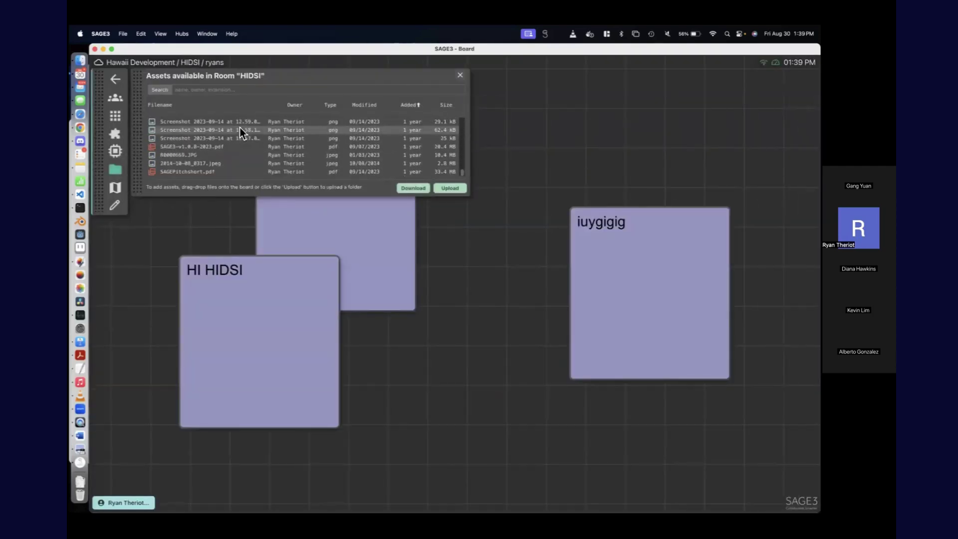
left_click(462, 79)
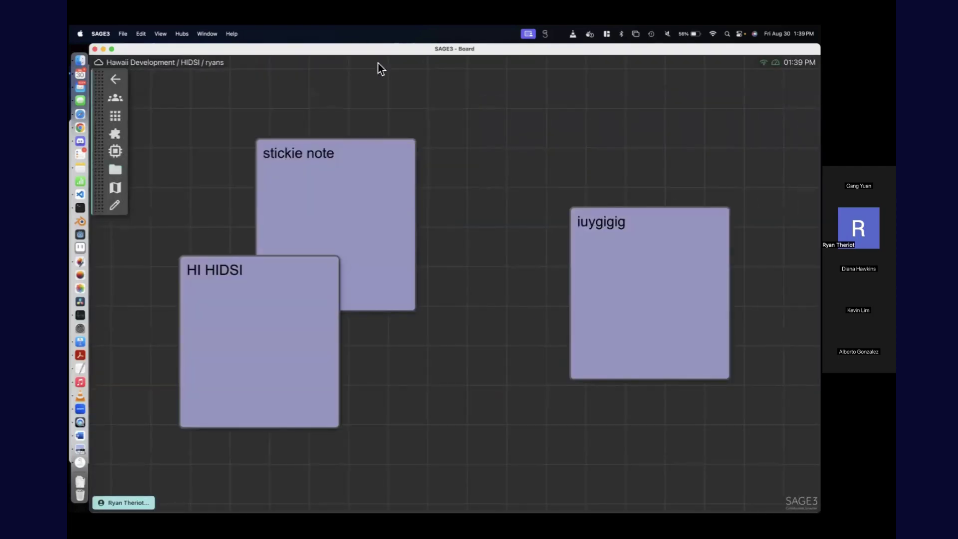
left_click(116, 79)
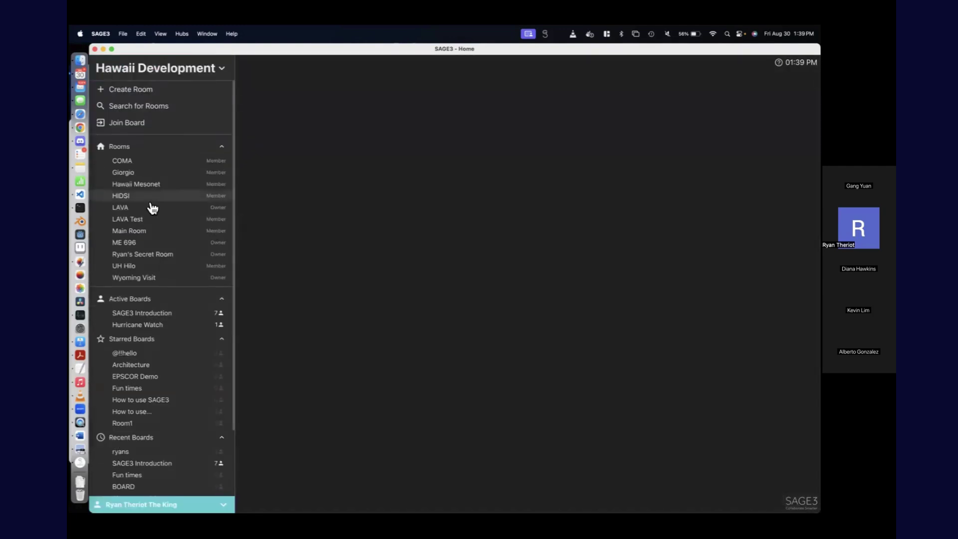
left_click(150, 197)
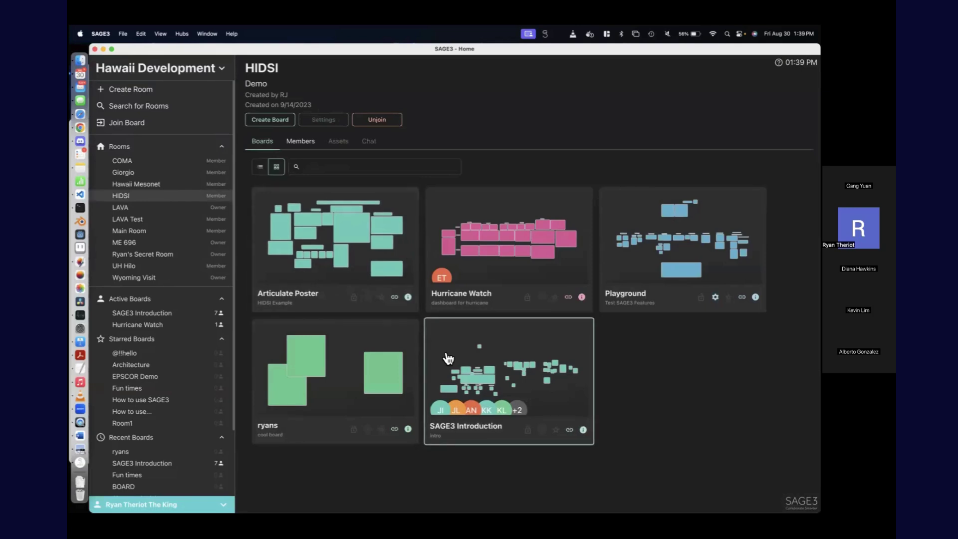
left_click(506, 324)
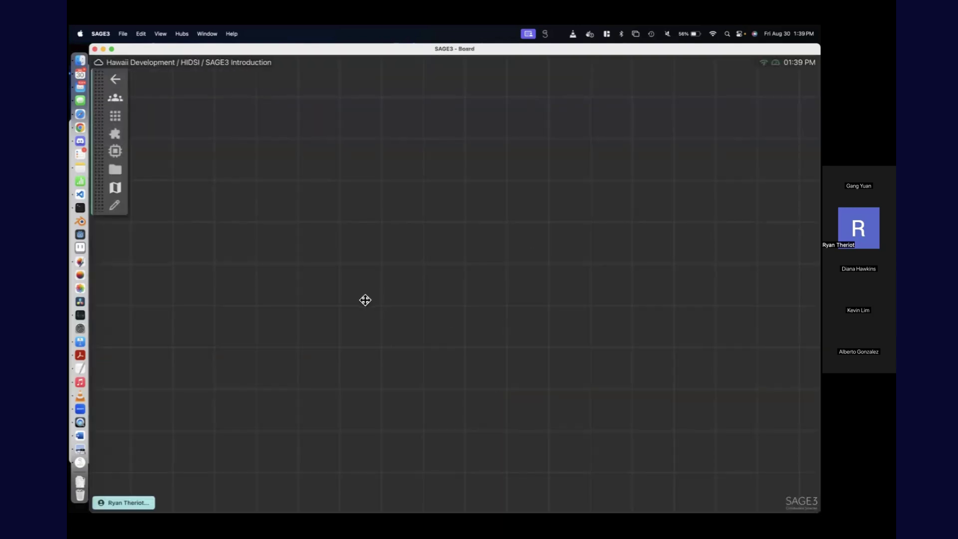
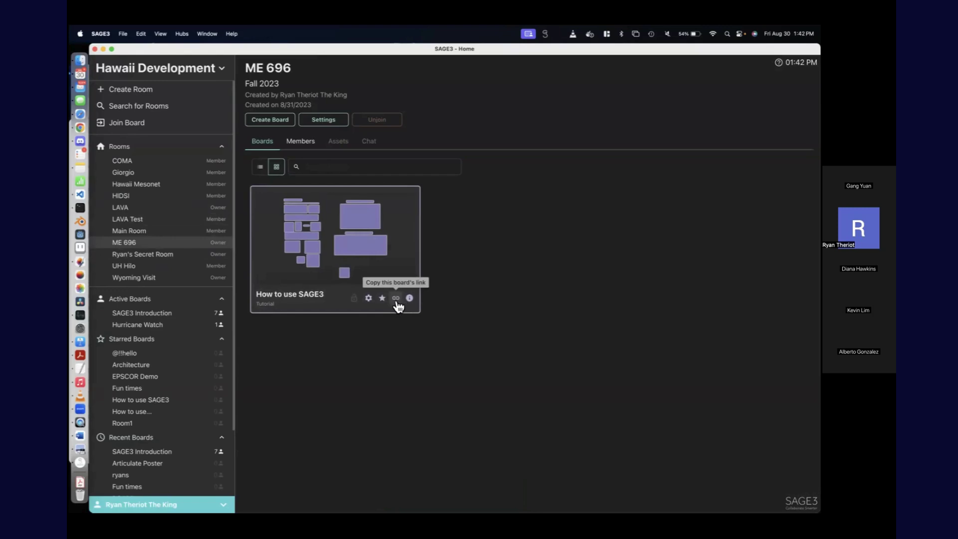
Step: Show the ME 696 room's boards as a list and again as a grid, and open the How to use SAGE3 board
left_click(258, 170)
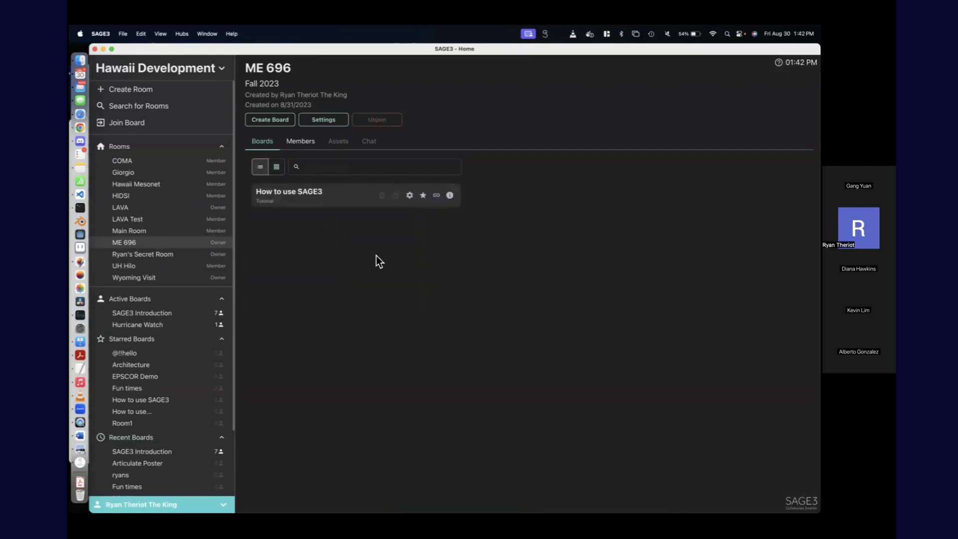
left_click(276, 167)
left_click(300, 241)
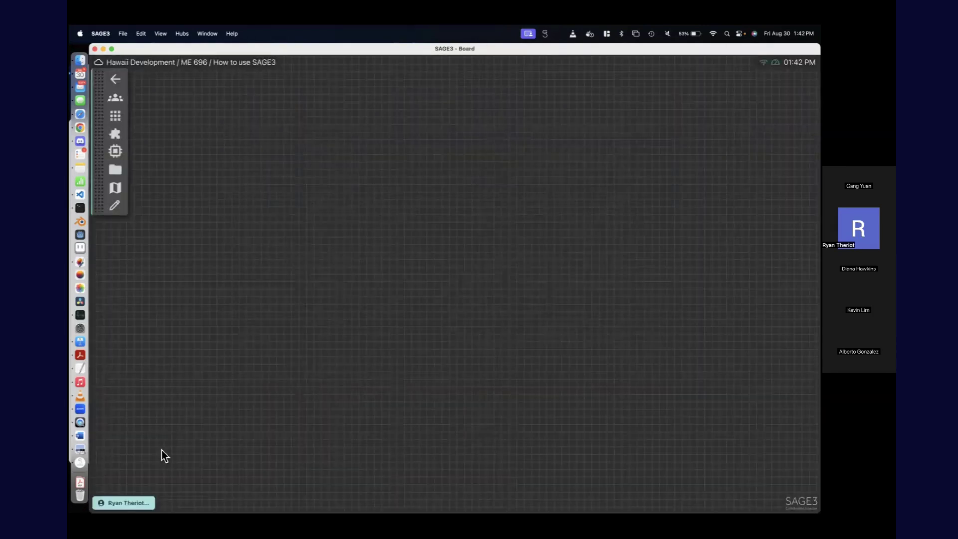
Step: Copy the shareable link of the How to use SAGE3 board
left_click(123, 502)
key("Escape")
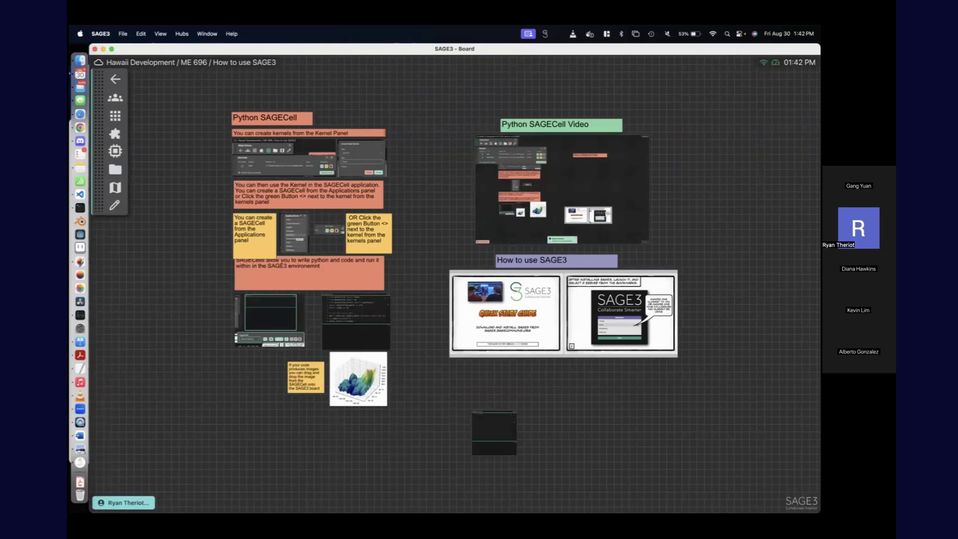
left_click(124, 502)
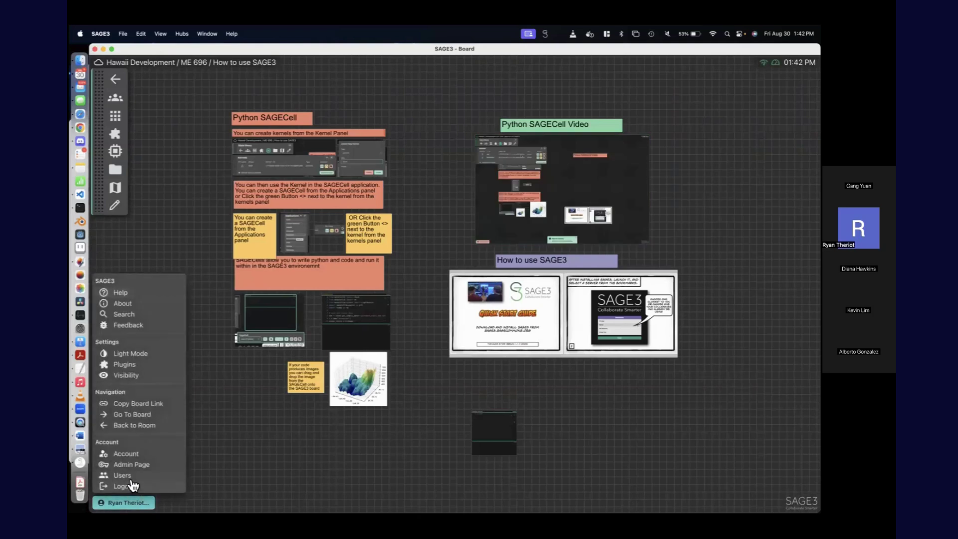
left_click(143, 405)
Step: Return to the HIDSI room's SAGE3 Introduction board and paste the copied board link beside the Articulate Poster link under Presentations
left_click(115, 78)
left_click(144, 196)
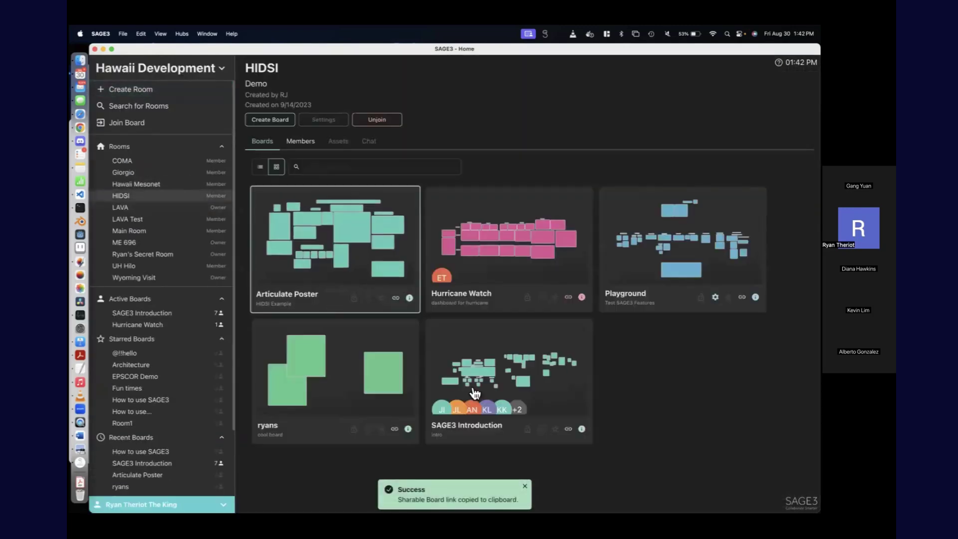
left_click(473, 387)
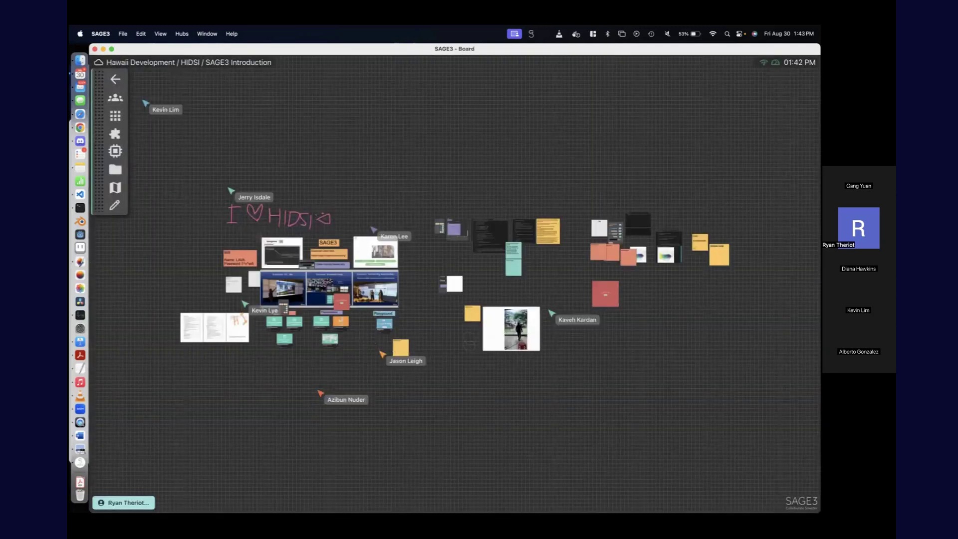
scroll(344, 354, "up", 2)
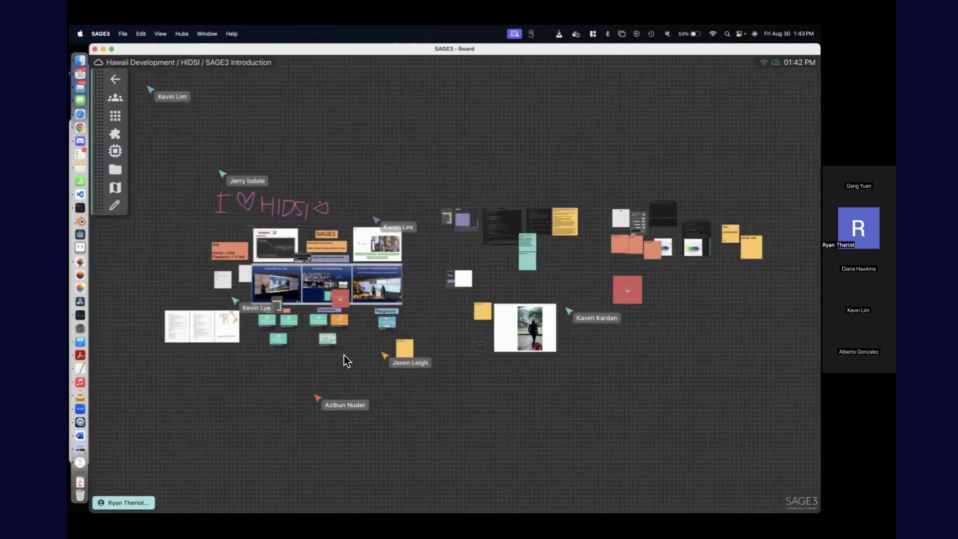
scroll(364, 309, "up", 5)
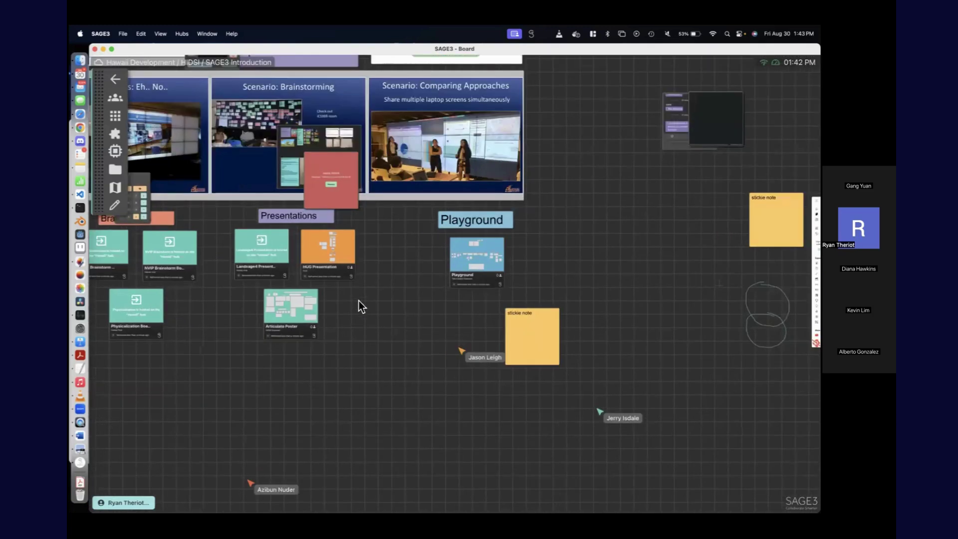
key("ctrl+v")
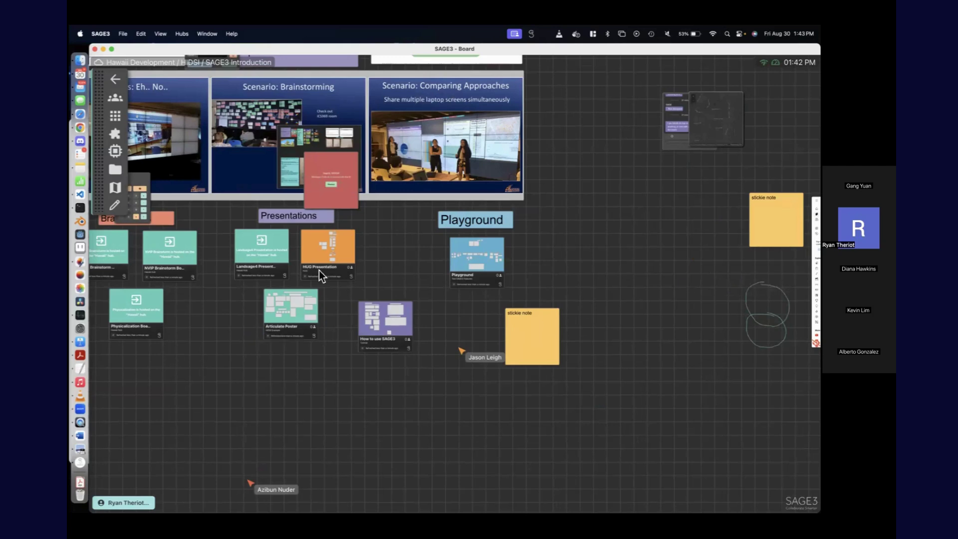
Step: Switch to Chrome, load the copied sage3:// board link, and allow it to open in the SAGE3 app
left_click(78, 131)
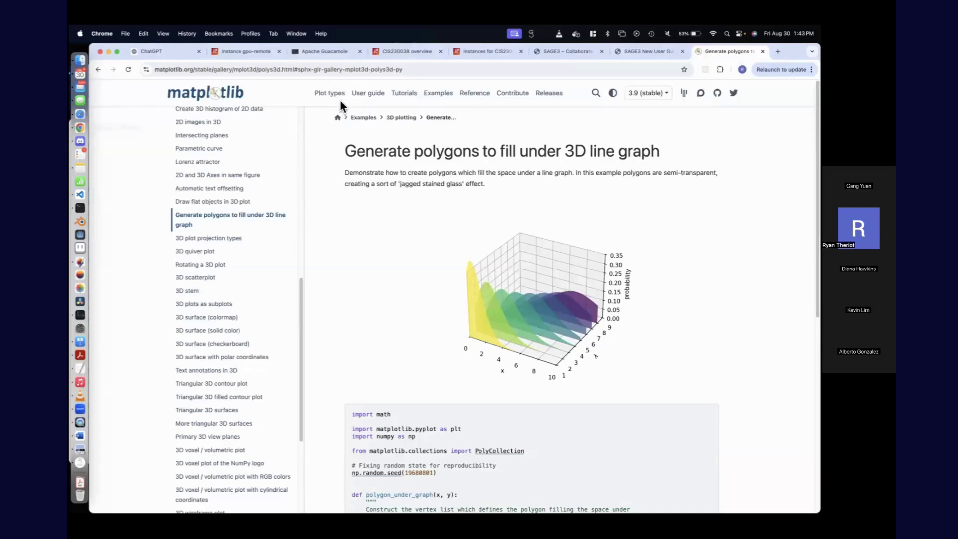
left_click(332, 74)
key("super+v")
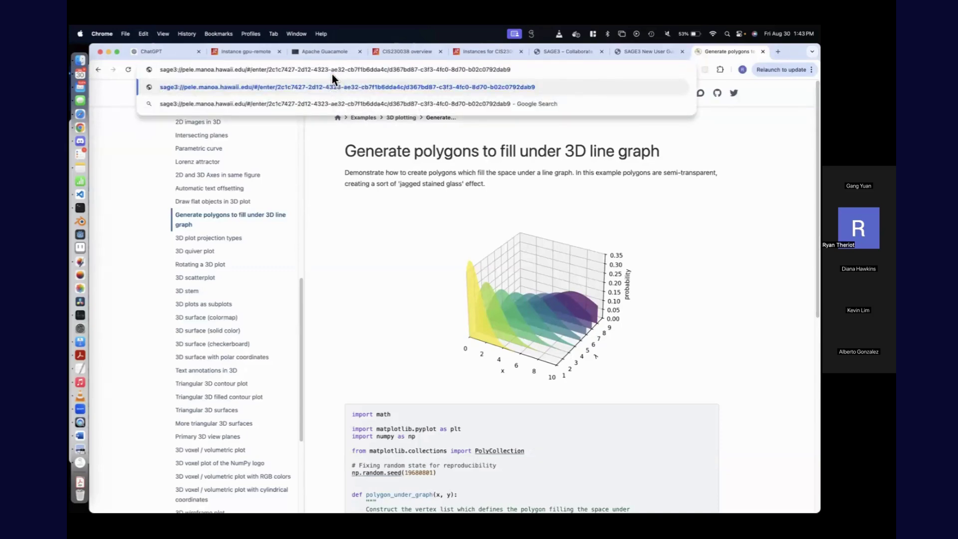
key("Return")
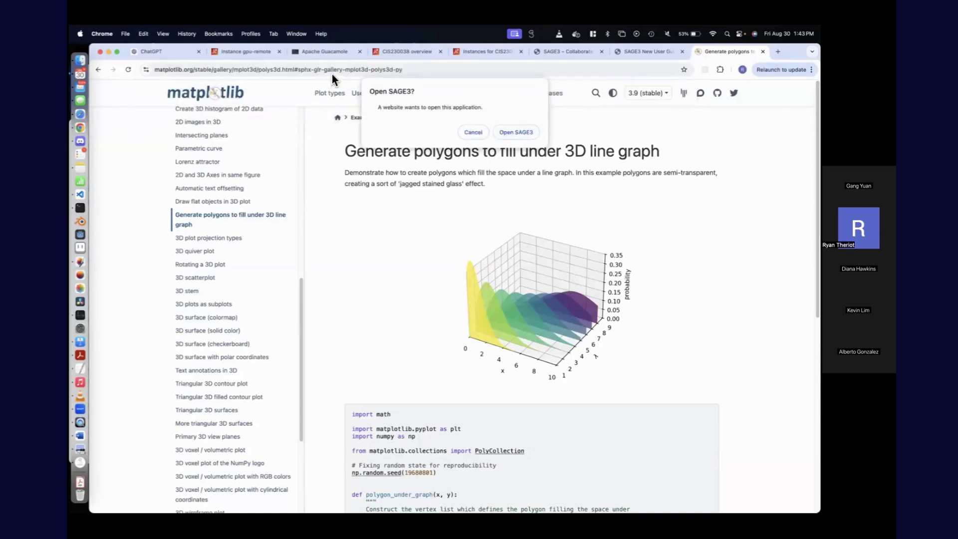
left_click(515, 132)
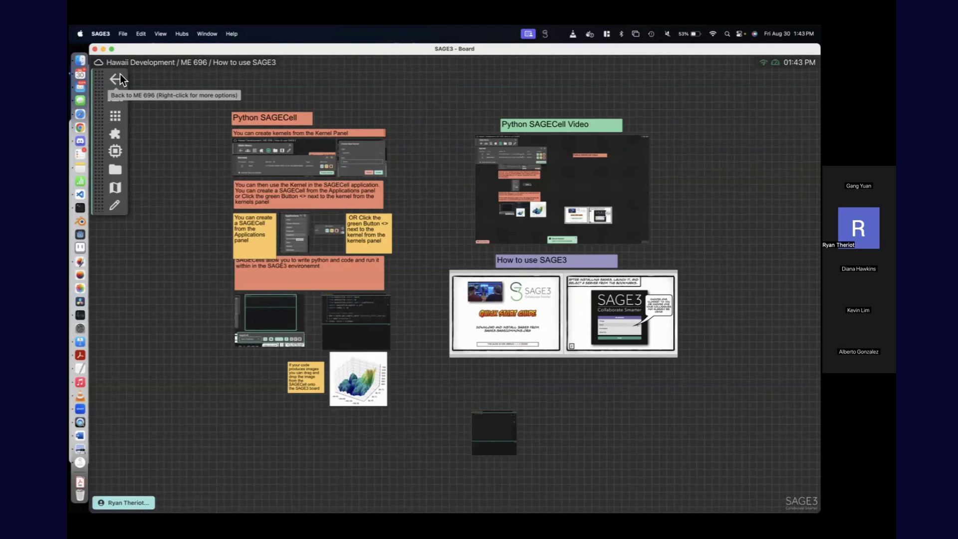
Step: Switch back to Chrome, paste the copied board link, replace its sage3 prefix with https, and load the board in the browser
left_click(80, 127)
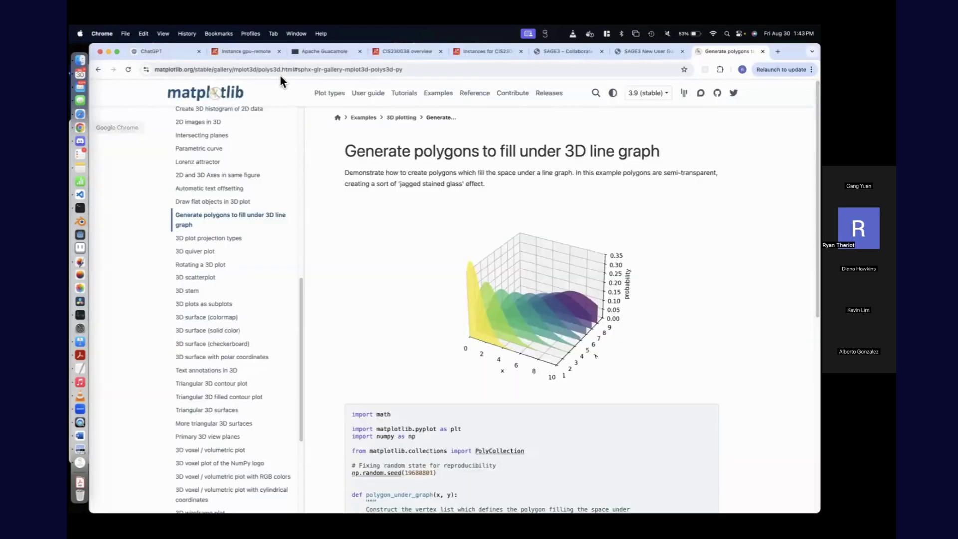
left_click(164, 69)
key("super+v")
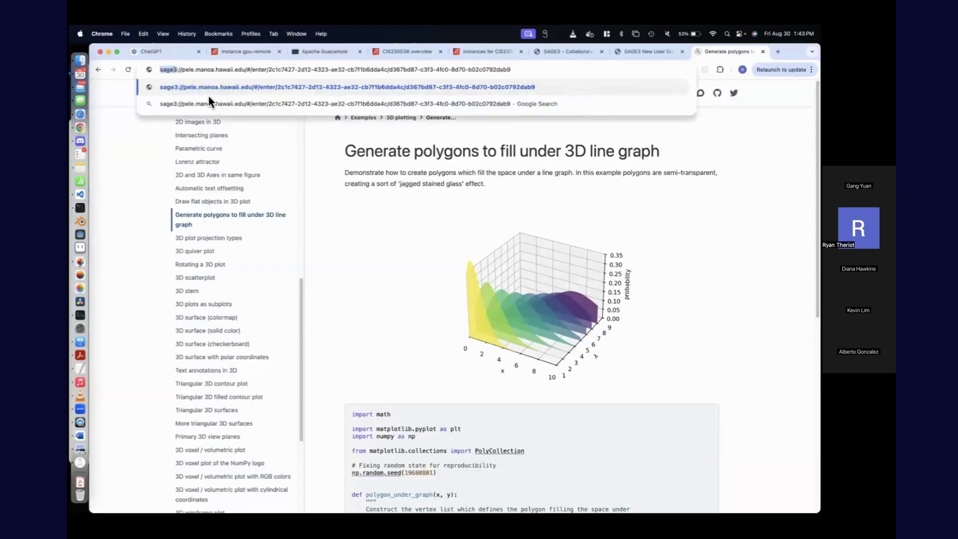
type("https")
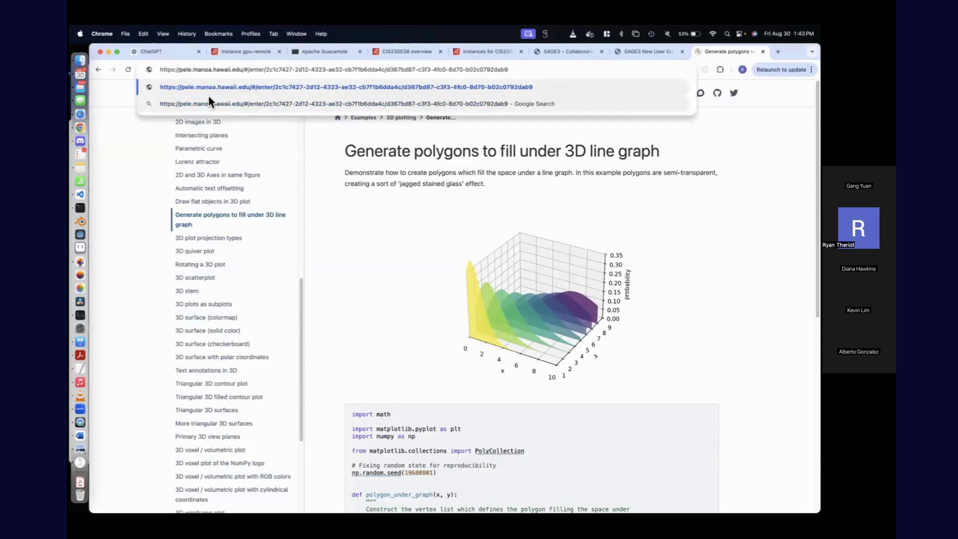
key("BackSpace")
key("BackSpace")
key("BackSpace")
key("BackSpace")
key("BackSpace")
type("sage3")
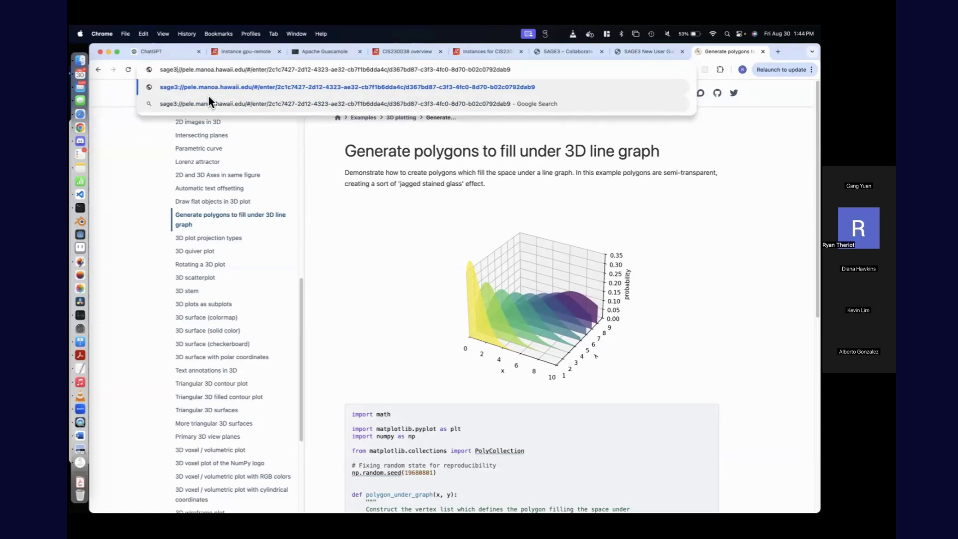
type("https")
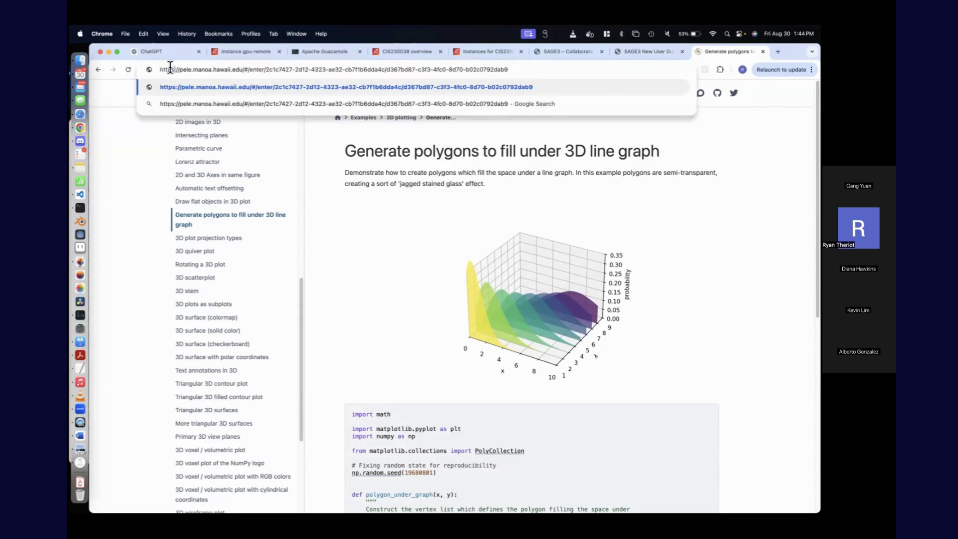
key("Return")
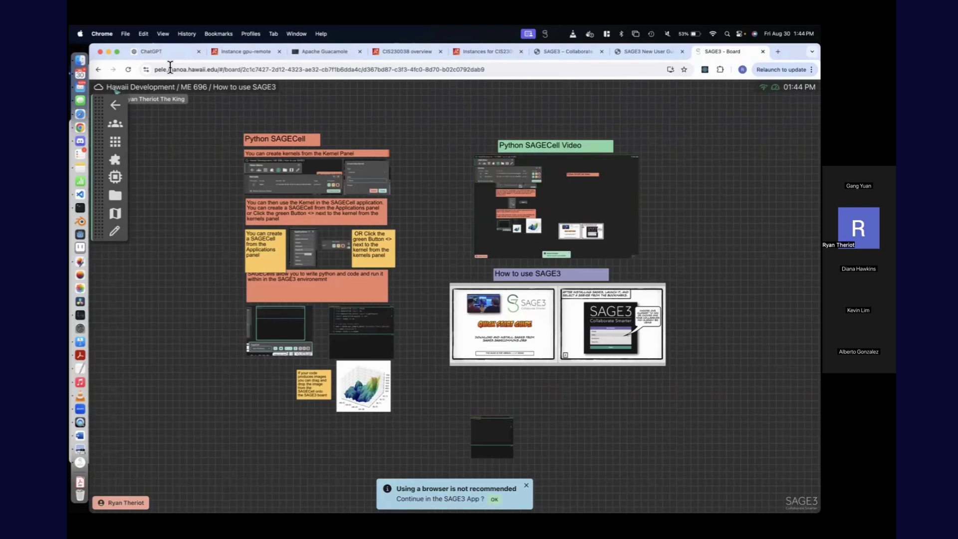
Step: Leave the How to use SAGE3 board in the browser and log out of the account there
left_click_drag(219, 70, 123, 74)
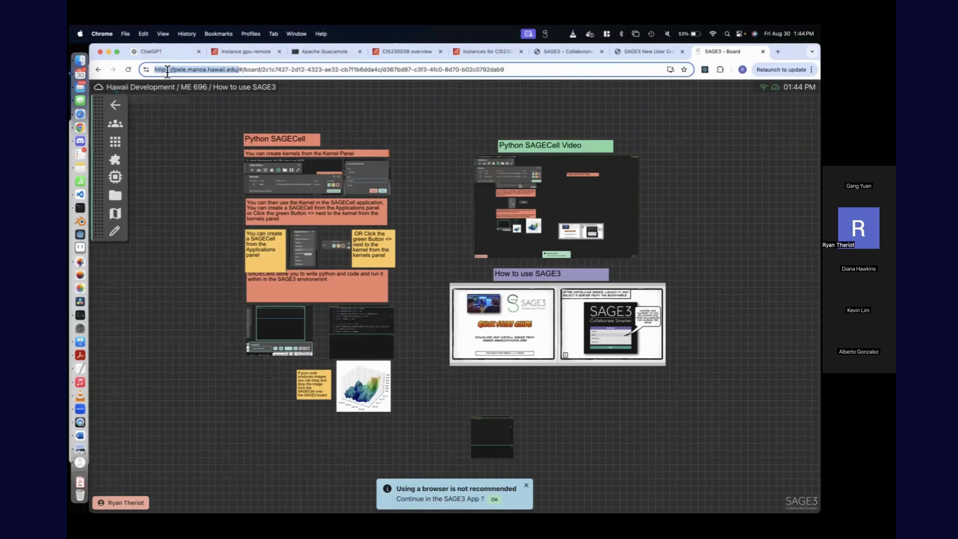
key("Escape")
left_click(115, 105)
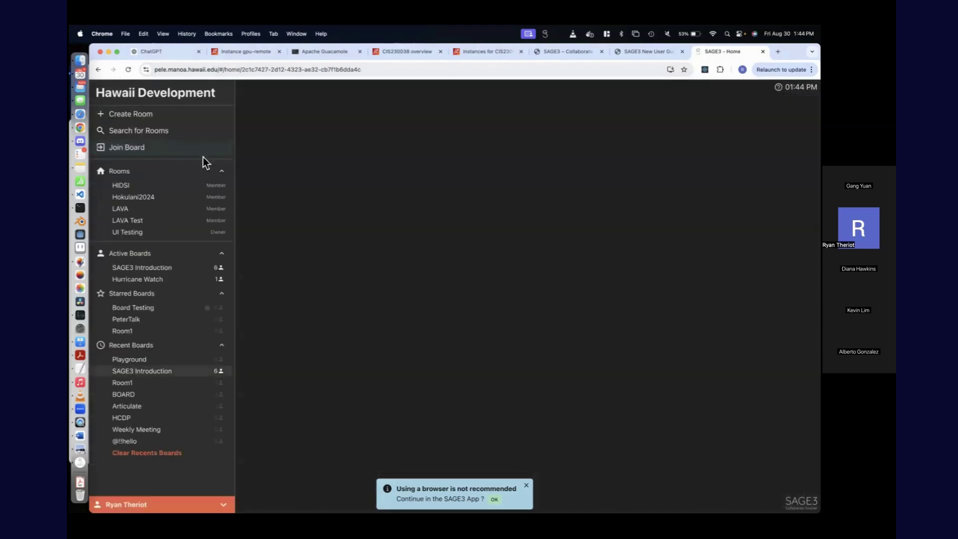
left_click(209, 504)
left_click(209, 485)
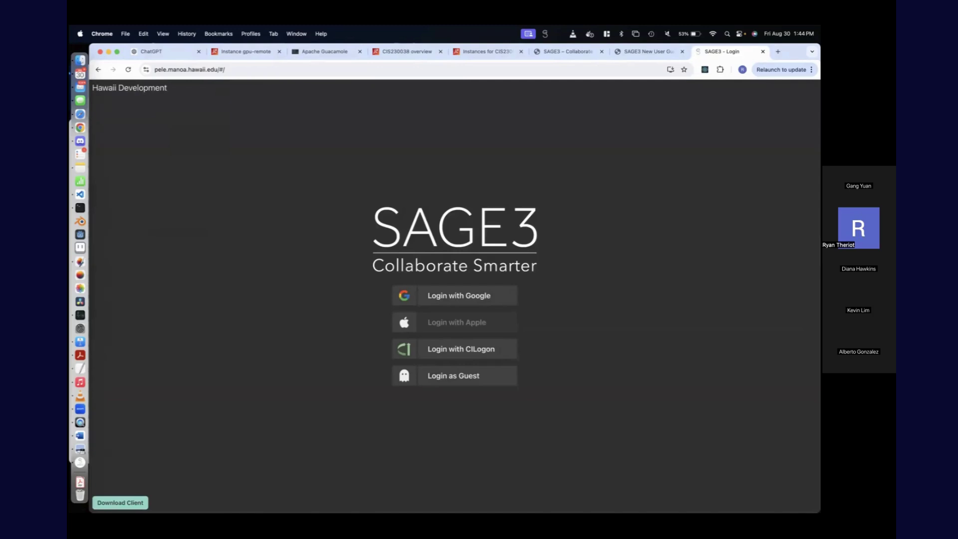
Step: Switch to the SAGE3 app, go to the HIDSI room, and open the SAGE3 Introduction board
left_click(78, 462)
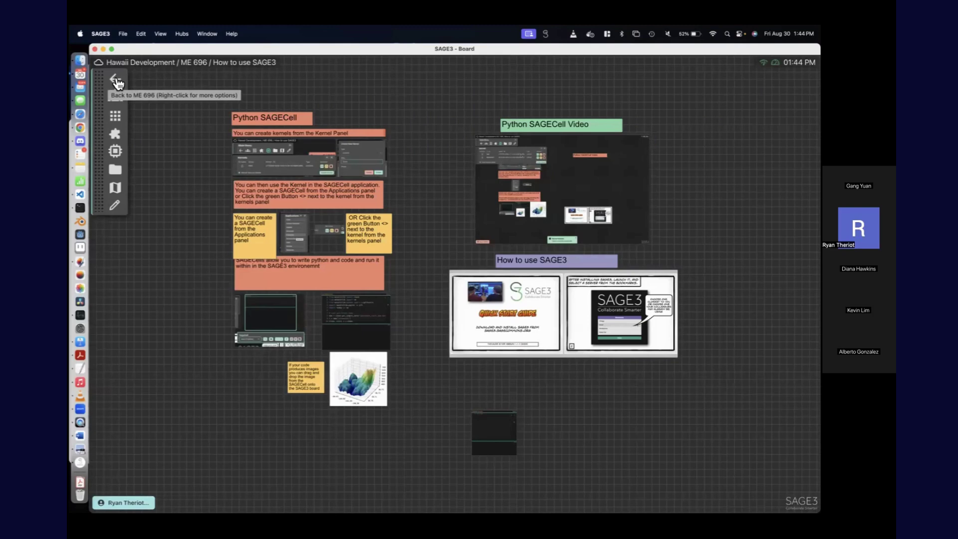
left_click(115, 79)
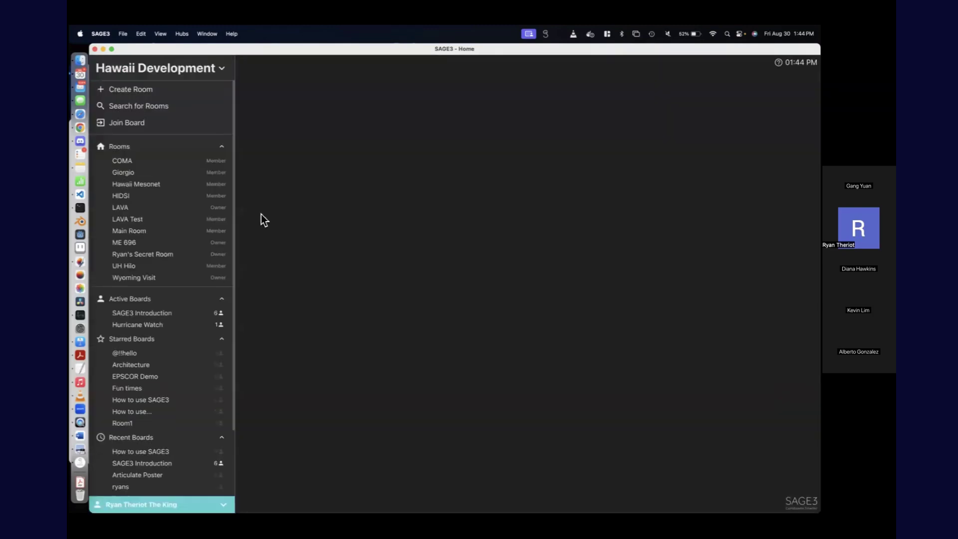
left_click(145, 196)
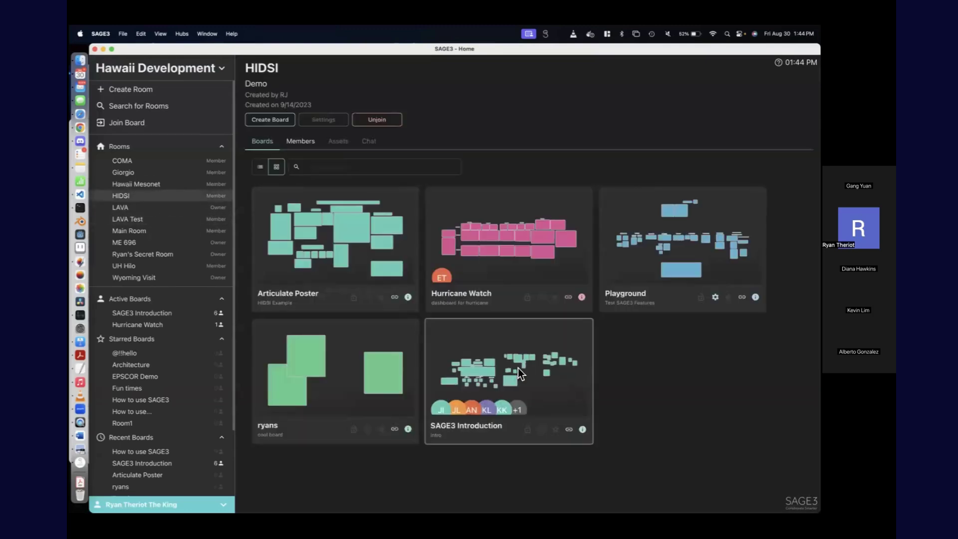
left_click(518, 368)
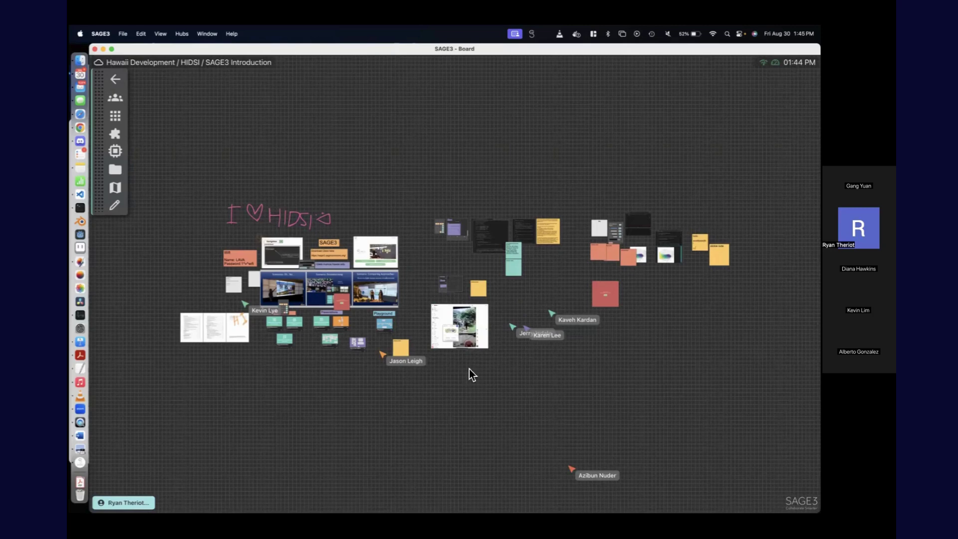
scroll(529, 377, "up", 1)
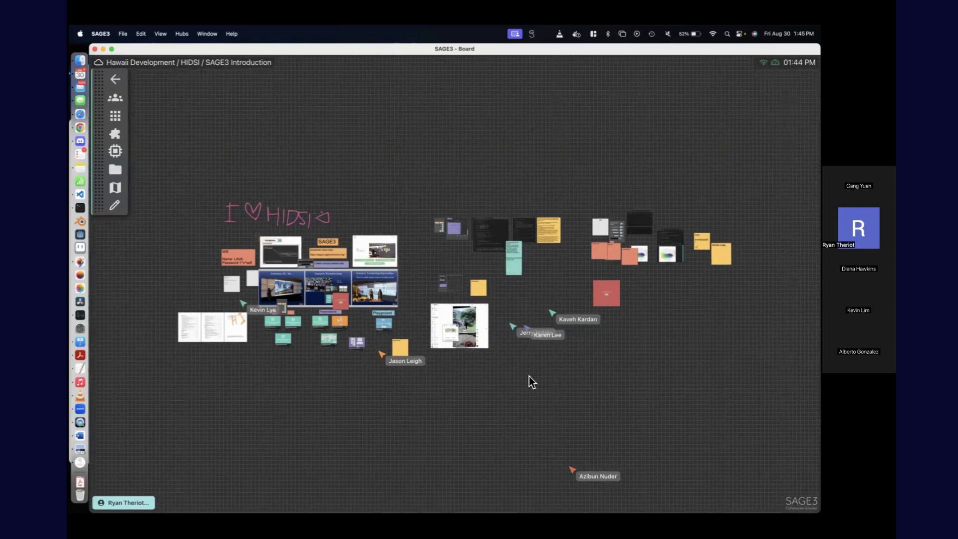
scroll(529, 376, "up", 10)
scroll(478, 298, "right", 5)
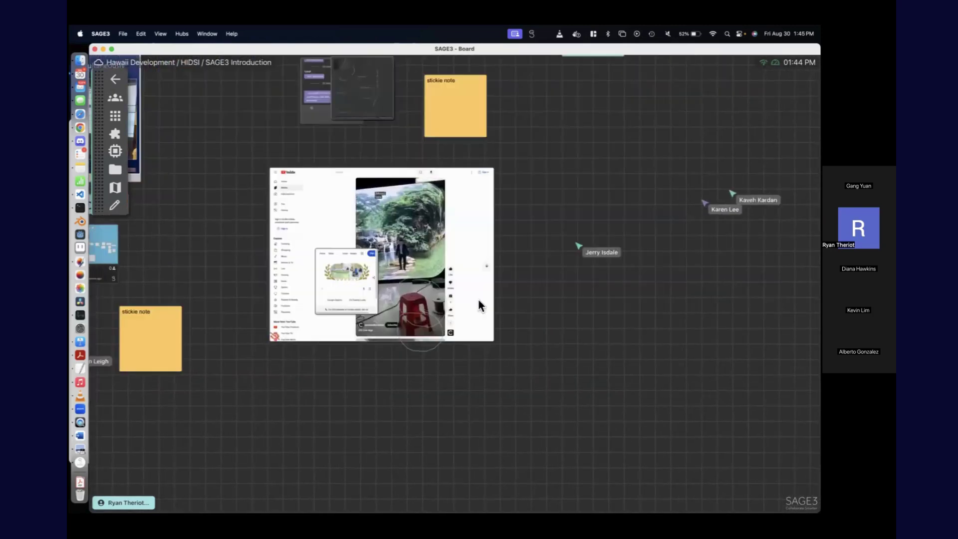
scroll(164, 163, "down", 2)
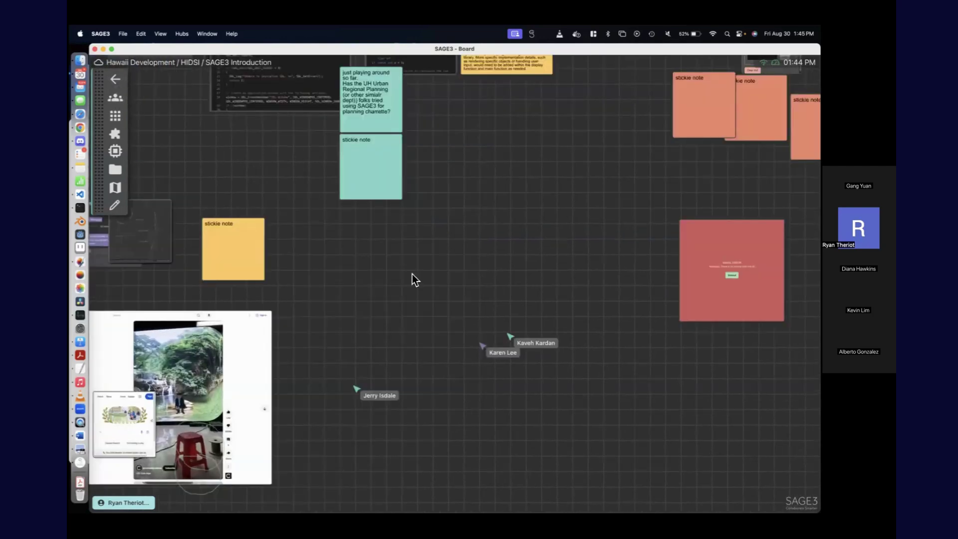
Step: Delete the red MapGL app titled Australia from the SAGE3 Introduction board
scroll(412, 273, "down", 2)
scroll(444, 334, "down", 2)
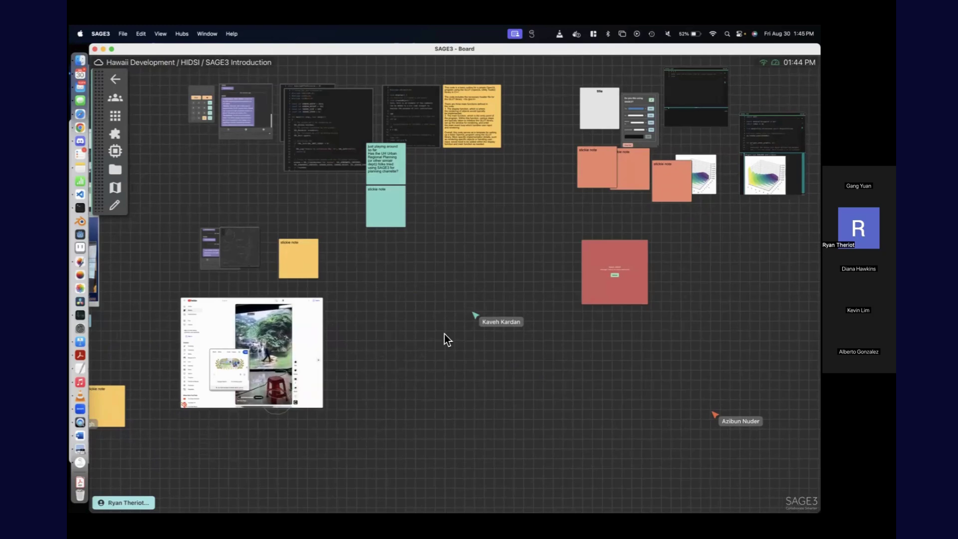
left_click(615, 283)
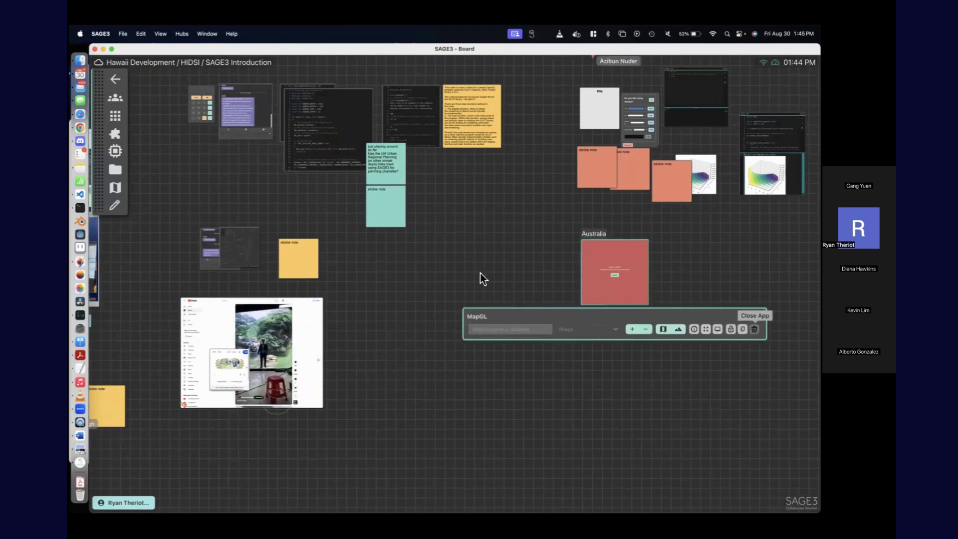
left_click(740, 331)
left_click(533, 304)
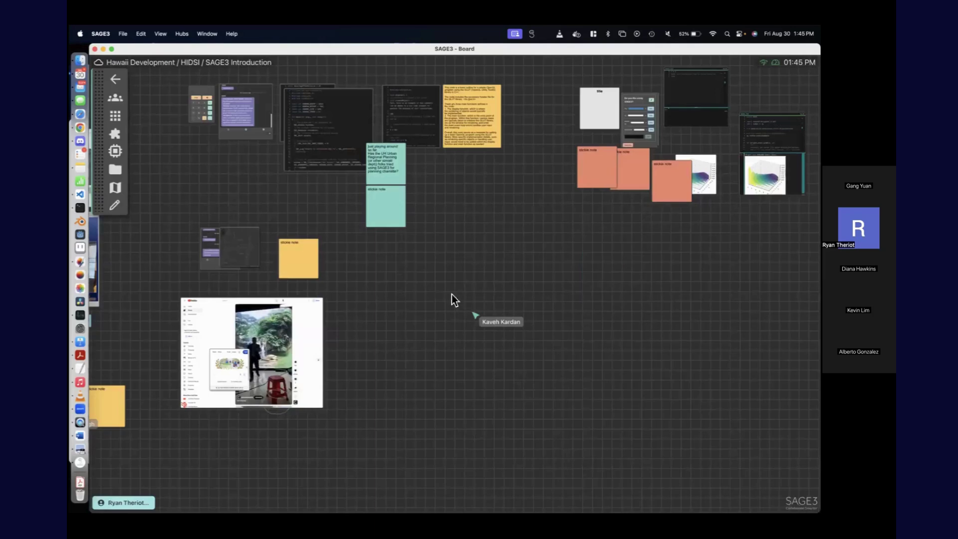
Step: View the list of users present on the board and close it again
left_click(116, 98)
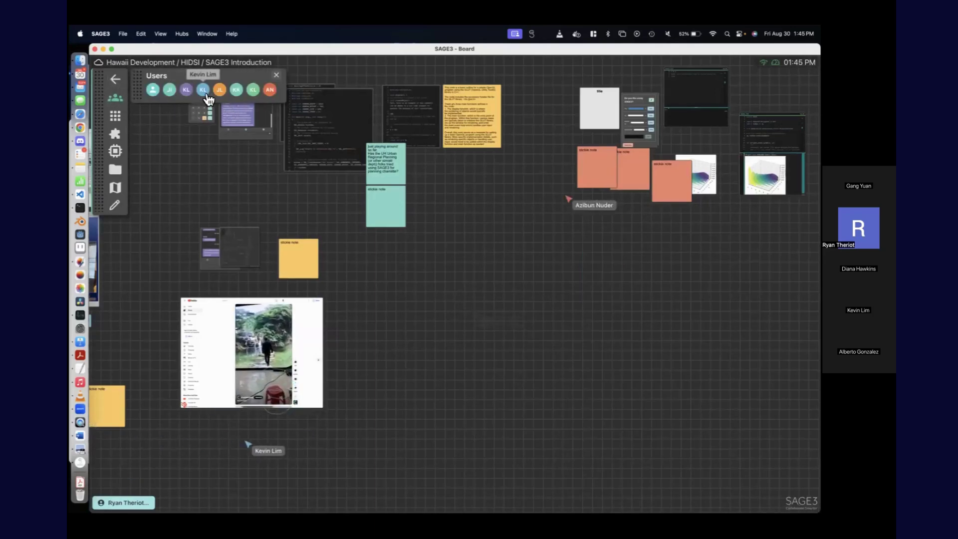
left_click(276, 75)
Step: Delete the red MapGL app overlapping the scenario slides above the Presentations label
scroll(396, 243, "left", 10)
scroll(505, 346, "down", 3)
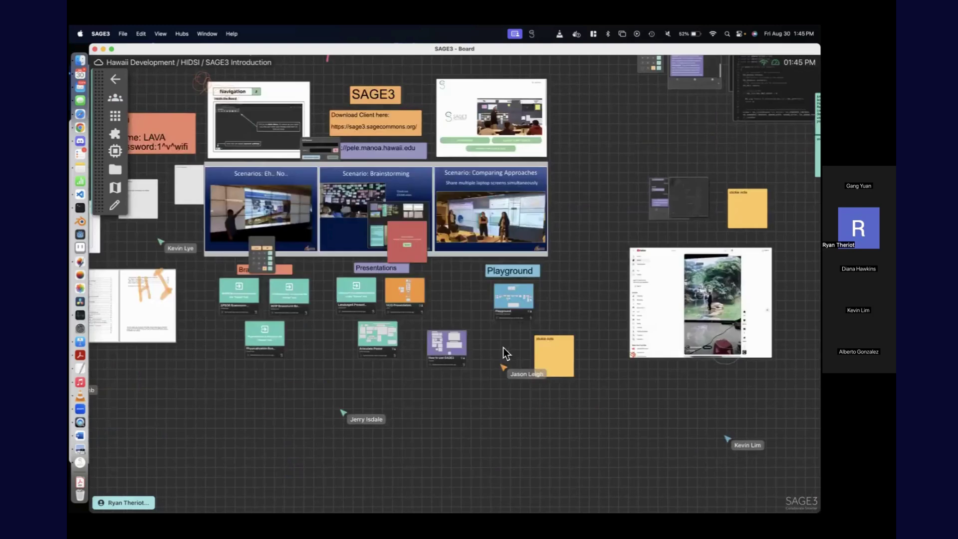
scroll(480, 368, "up", 5)
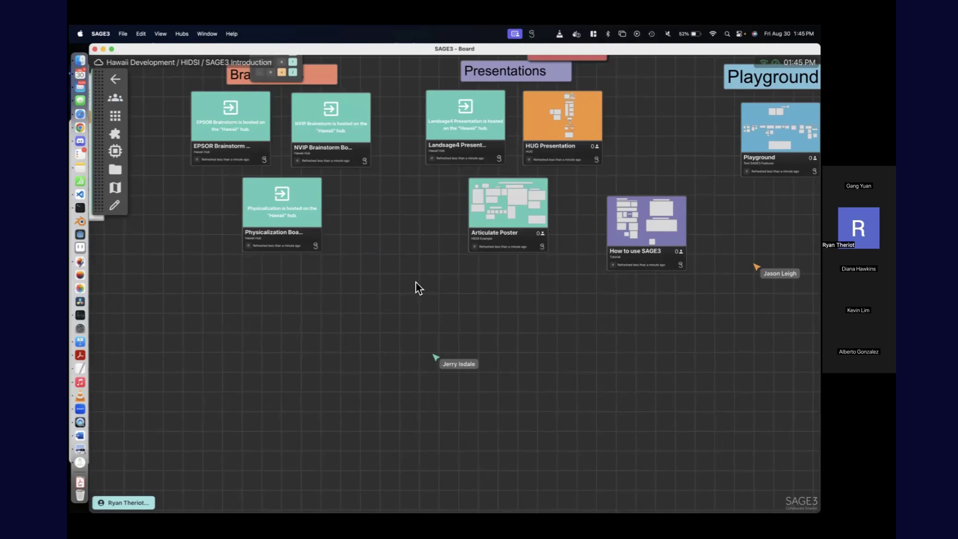
scroll(415, 282, "down", 5)
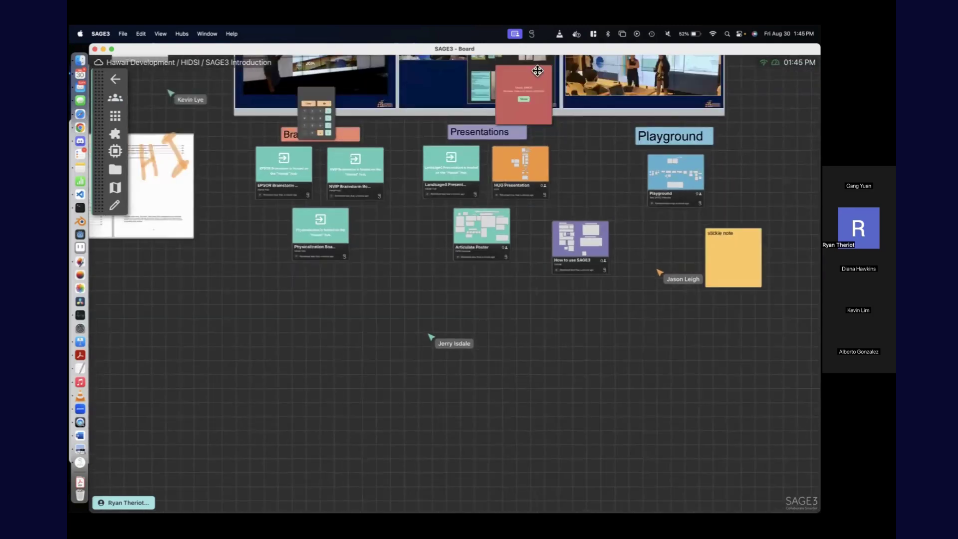
left_click(539, 99)
left_click(663, 150)
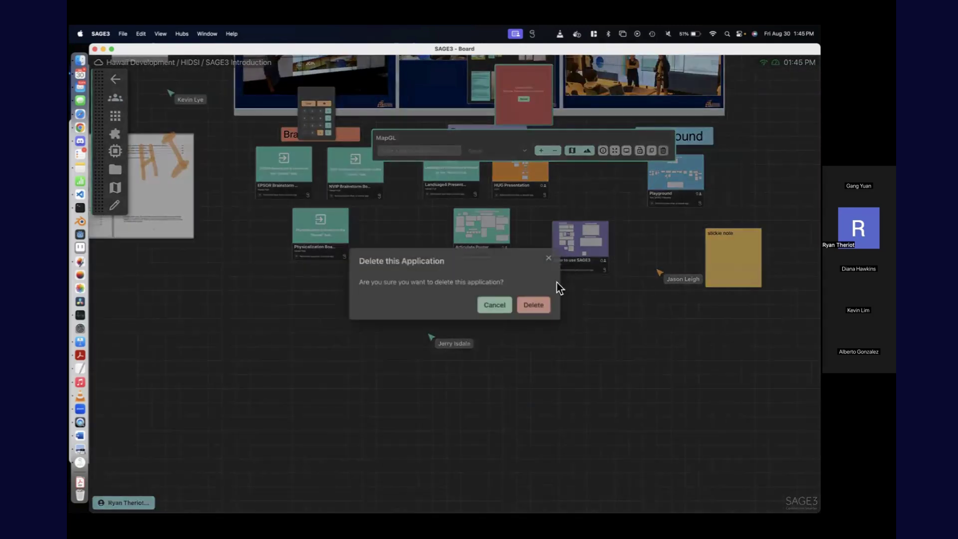
left_click(543, 304)
Step: Create a stickie in the empty area below the board links and enter a first name and "Computer Science" on two lines
scroll(330, 319, "up", 1)
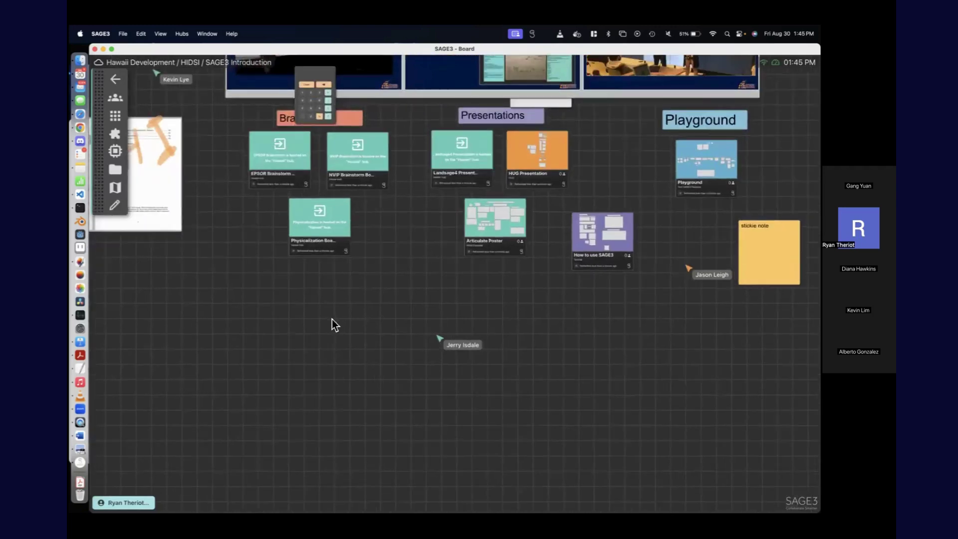
scroll(330, 317, "up", 5)
key("shift+s")
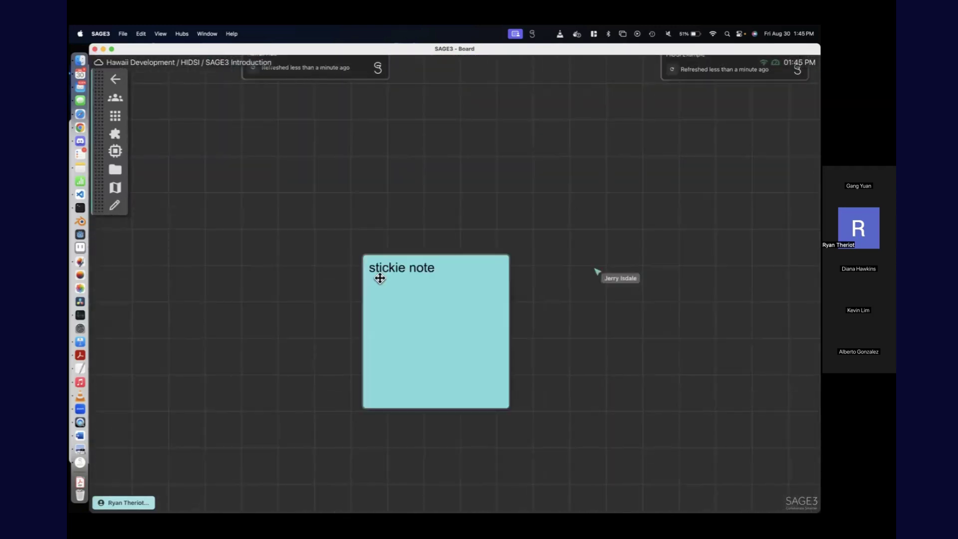
triple_click(385, 274)
type("Ryan")
key("Return")
type("Compiuter S")
key("BackSpace")
key("BackSpace")
key("BackSpace")
key("BackSpace")
key("BackSpace")
key("BackSpace")
key("BackSpace")
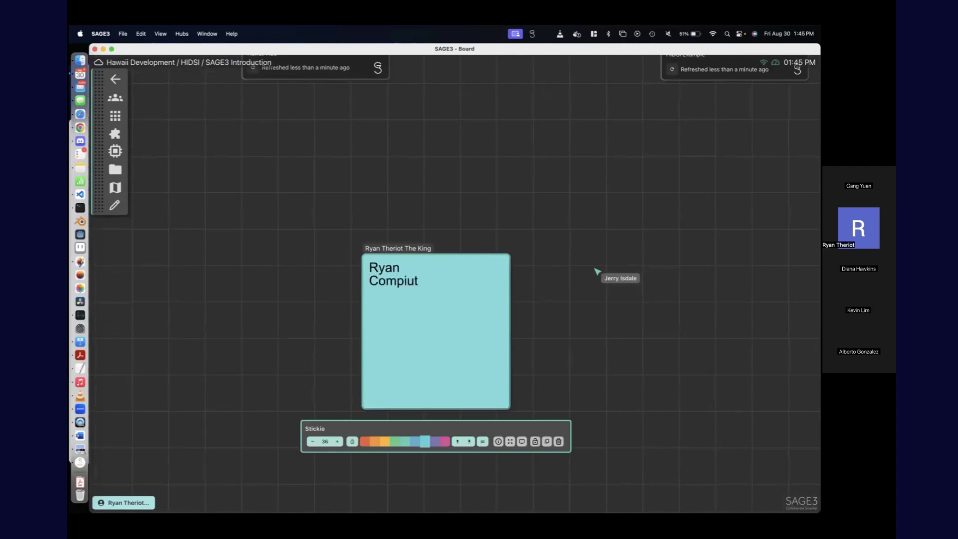
type("uter Science")
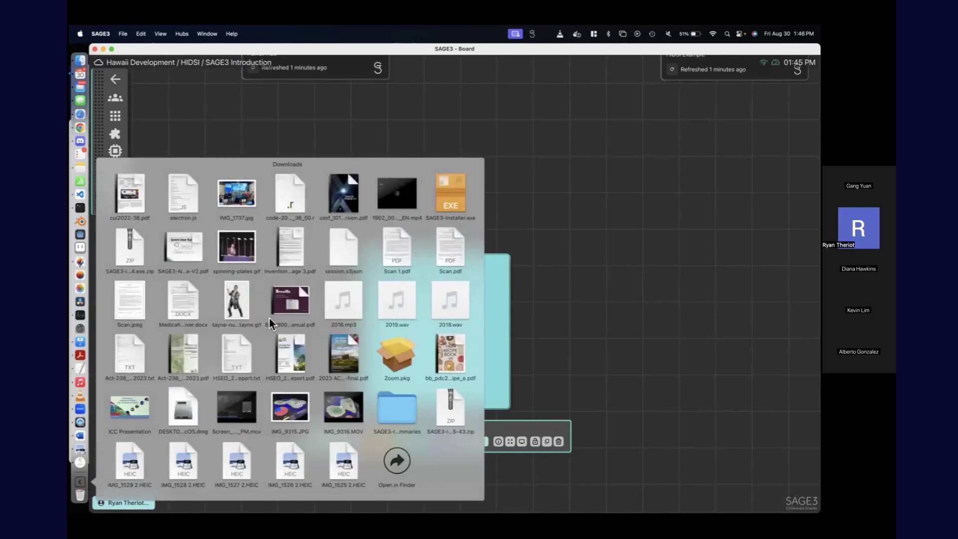
Step: Add the dancing-man GIF from the Downloads folder to the board and place it beside the new stickie
left_click_drag(239, 297, 589, 301)
left_click_drag(648, 342, 583, 274)
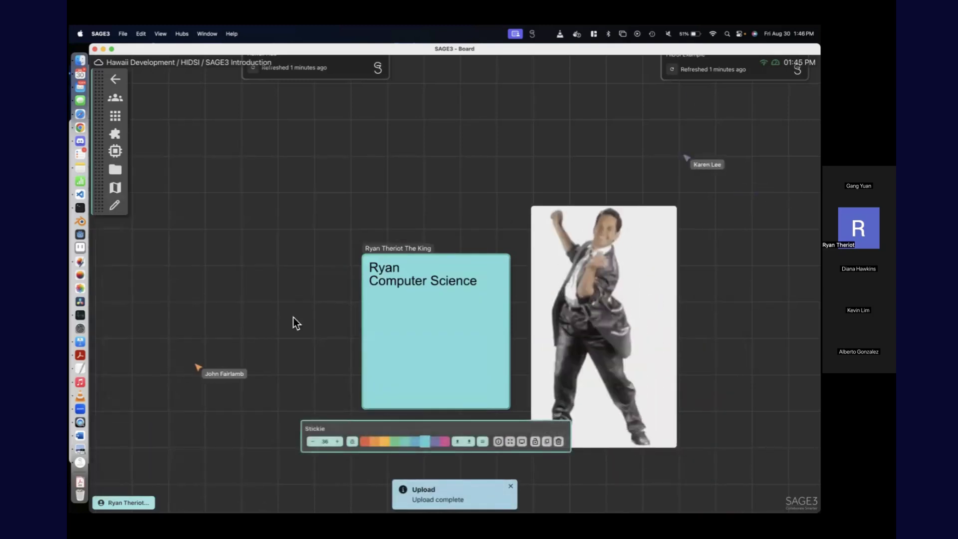
left_click_drag(254, 323, 253, 277)
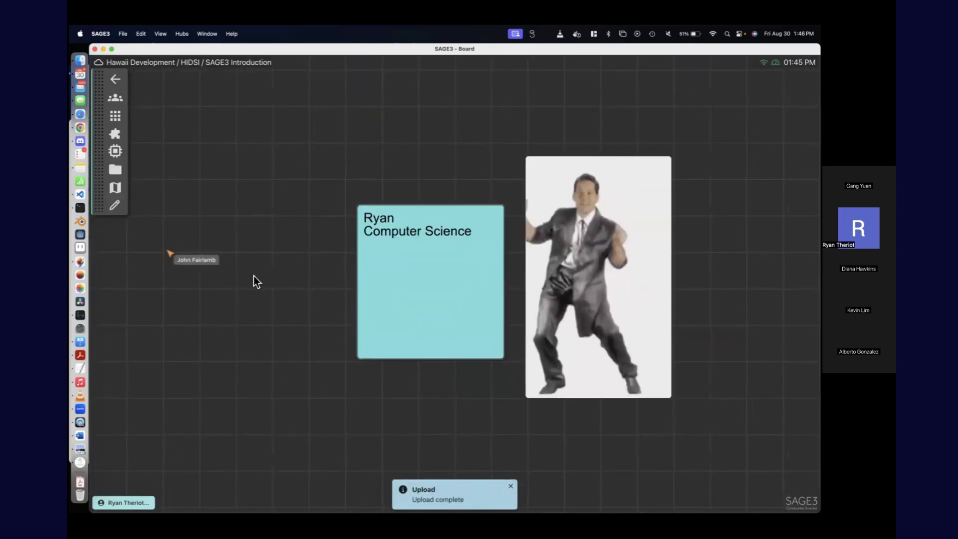
Step: Add the lines "Web applications" and "HCI" to the stickie, separated from the existing text by a blank line
left_click(374, 326)
left_click(480, 239)
key("Return")
type("We")
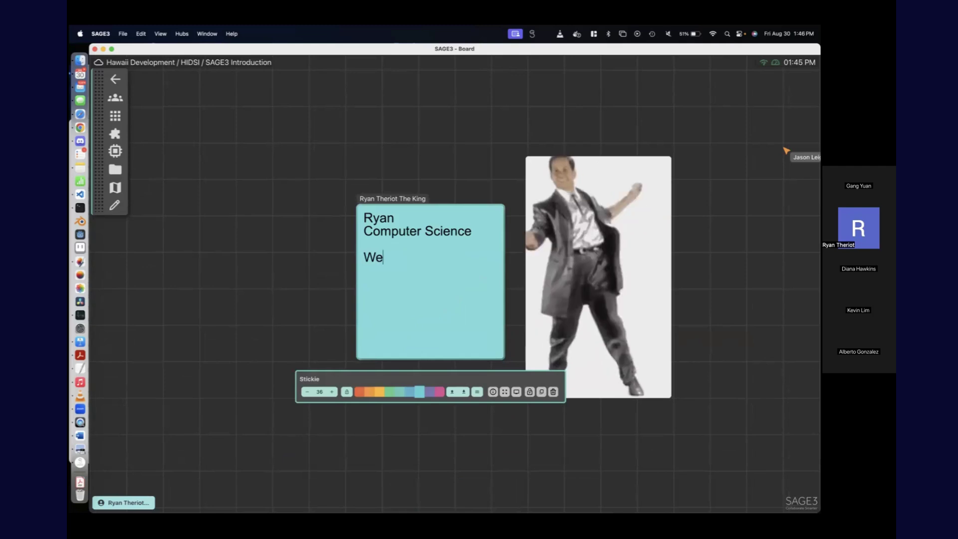
type("b applications")
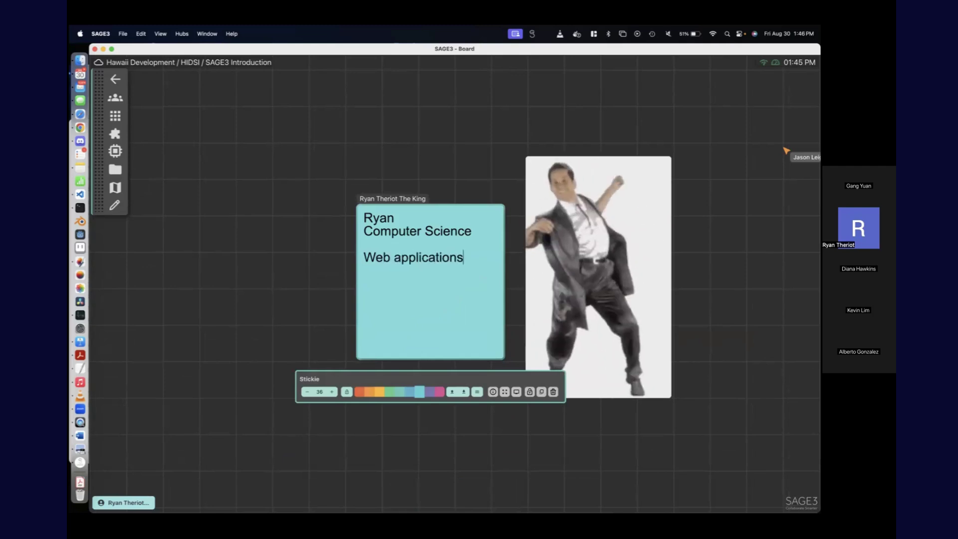
key("Return")
type("HCI")
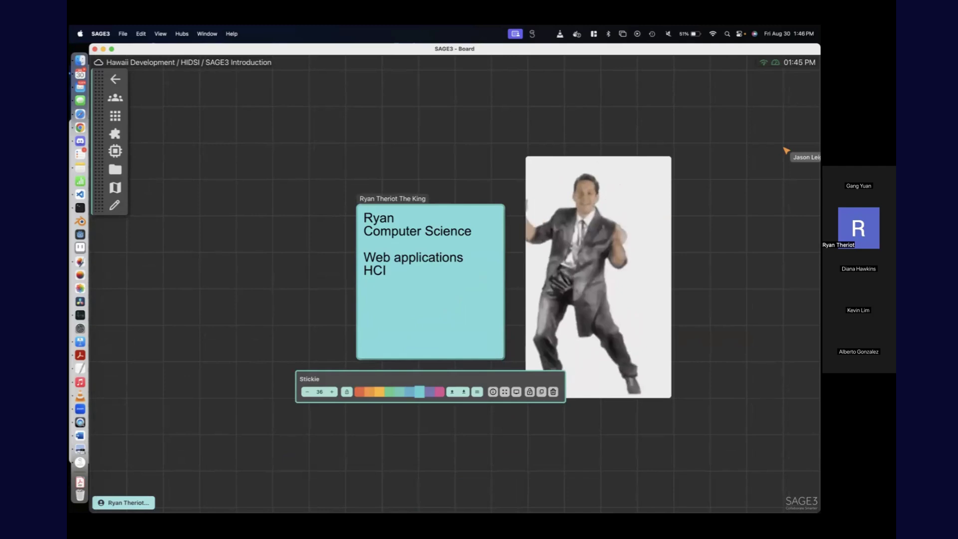
key("Return")
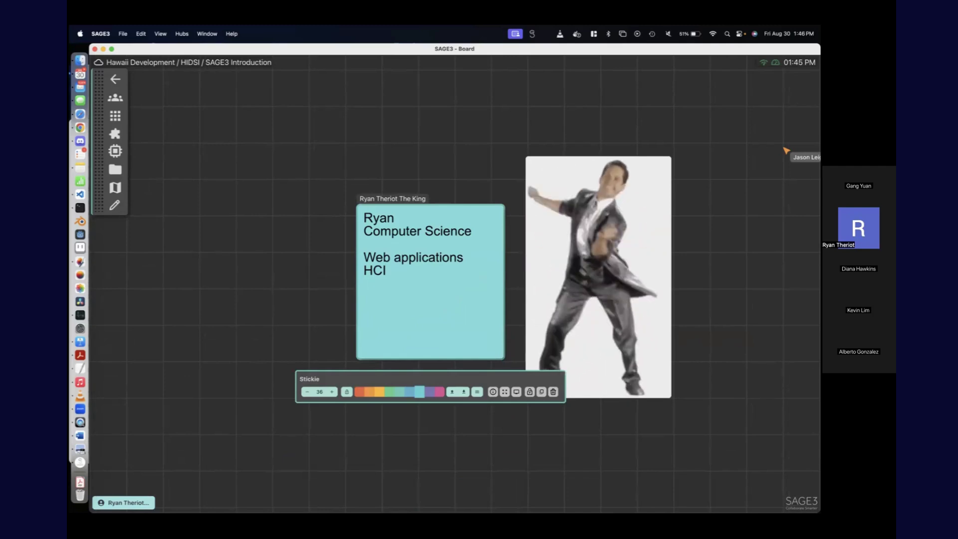
left_click(277, 287)
Step: Look over the whole board and the stickies the participants are adding
left_click(80, 483)
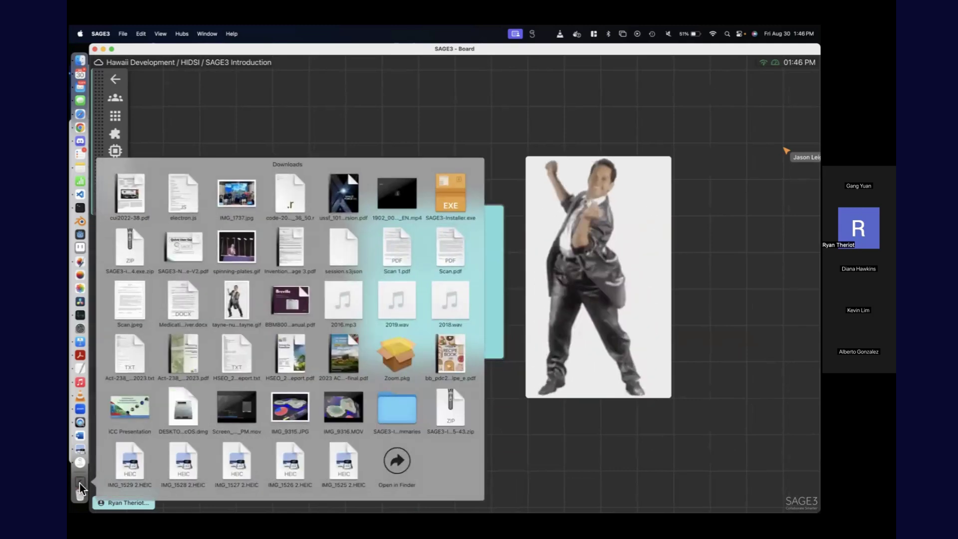
left_click(266, 133)
scroll(265, 132, "down", 10)
scroll(290, 294, "down", 5)
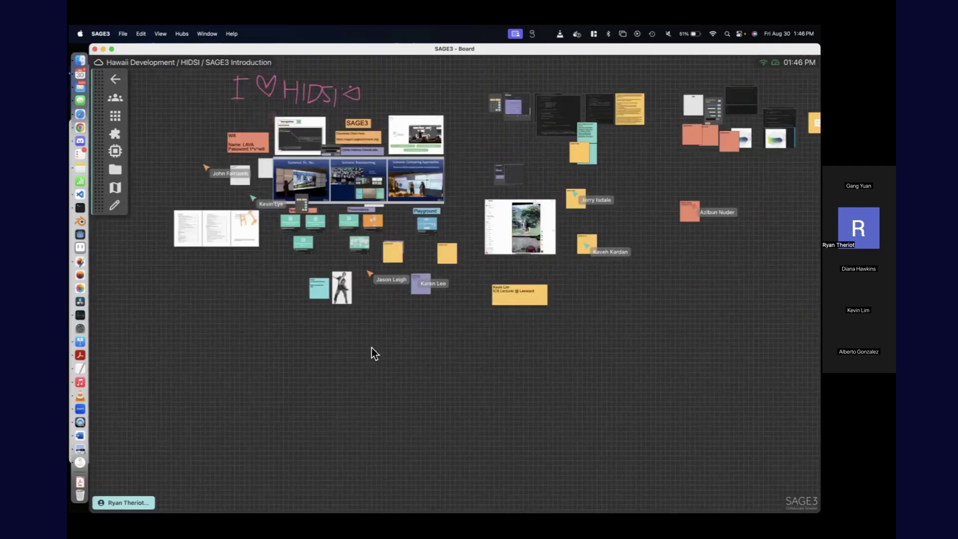
scroll(419, 400, "up", 3)
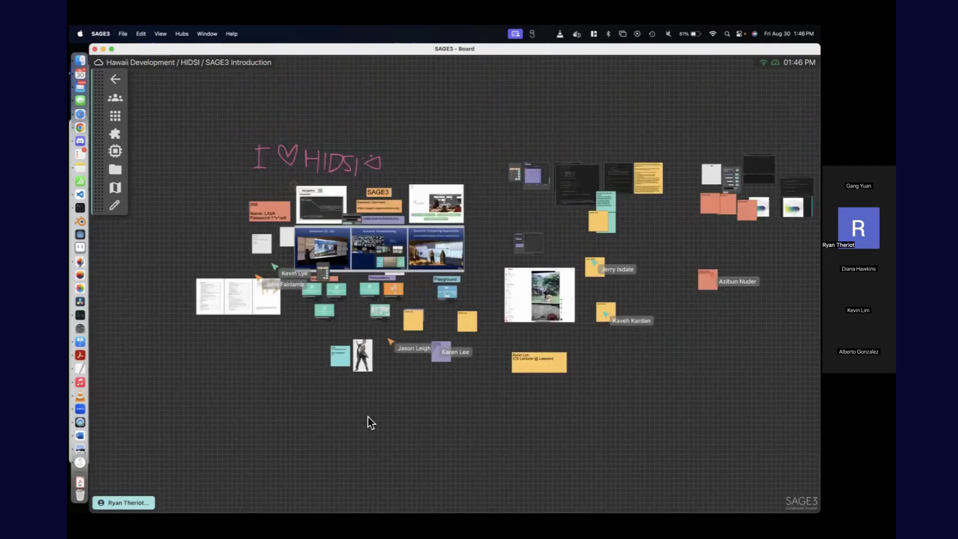
scroll(367, 417, "right", 3)
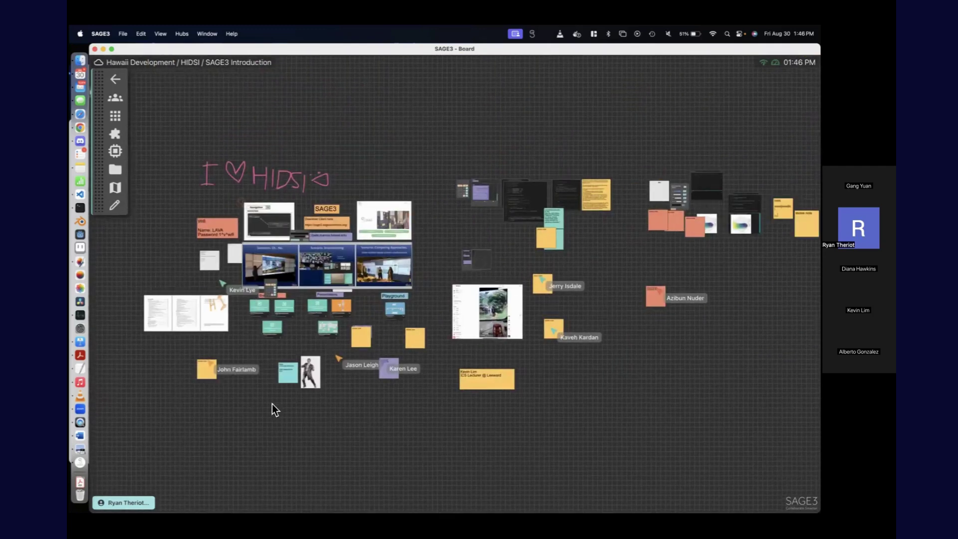
scroll(265, 406, "up", 1)
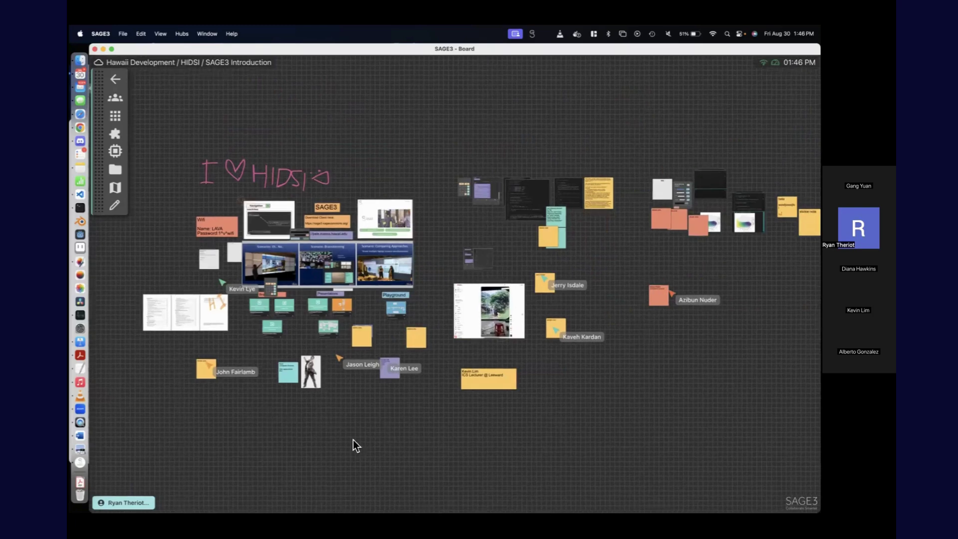
scroll(354, 439, "up", 3)
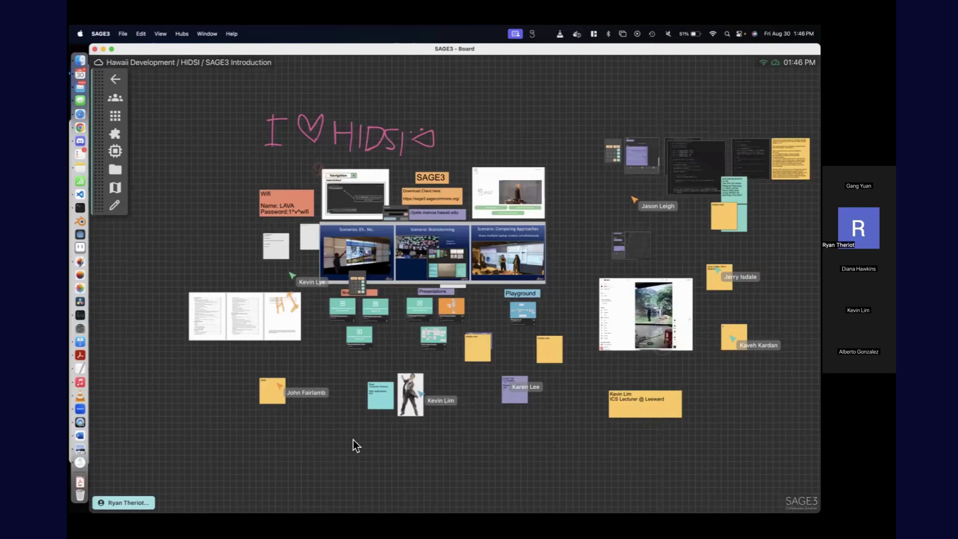
Step: Add a Webview in the empty space below the stickie and GIF and enlarge it to fit the full Google page
scroll(353, 439, "up", 10)
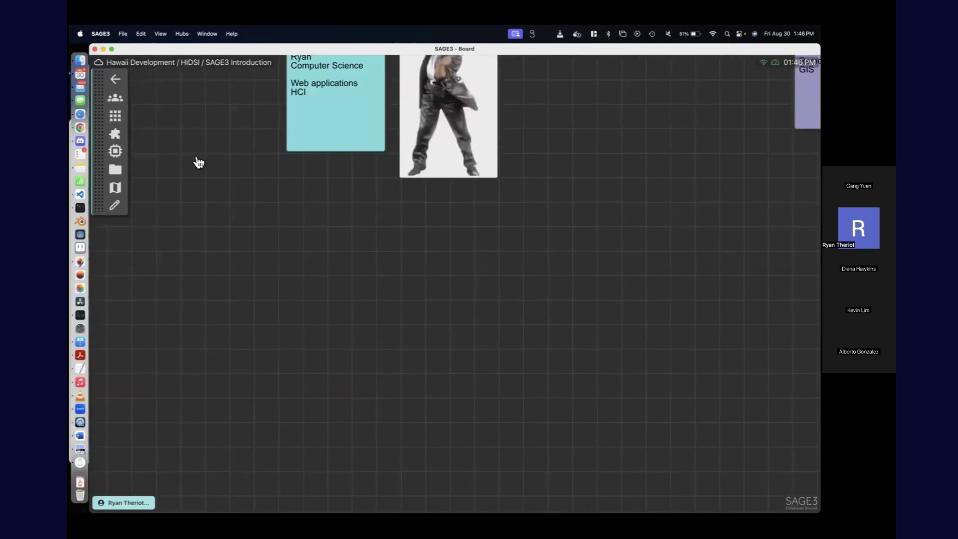
left_click(115, 116)
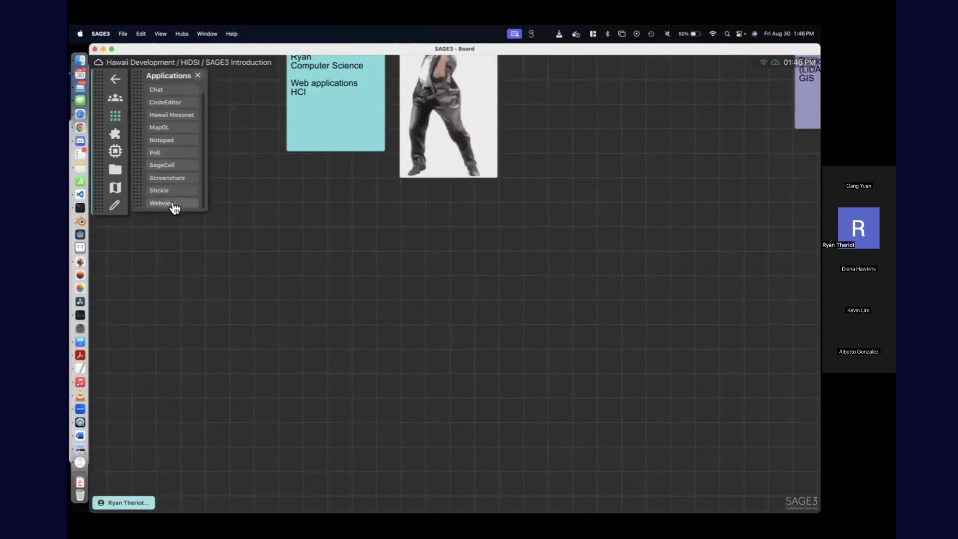
left_click(177, 207)
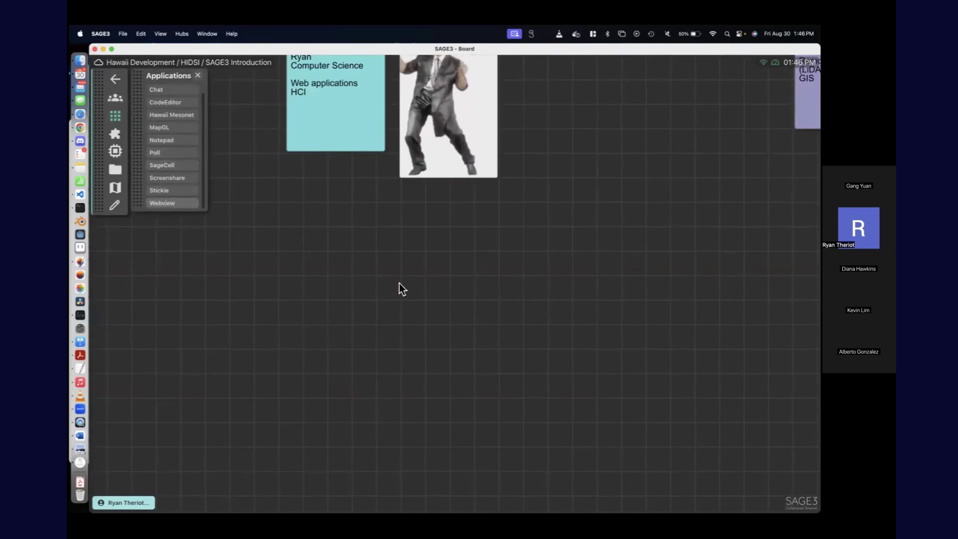
scroll(532, 306, "up", 5)
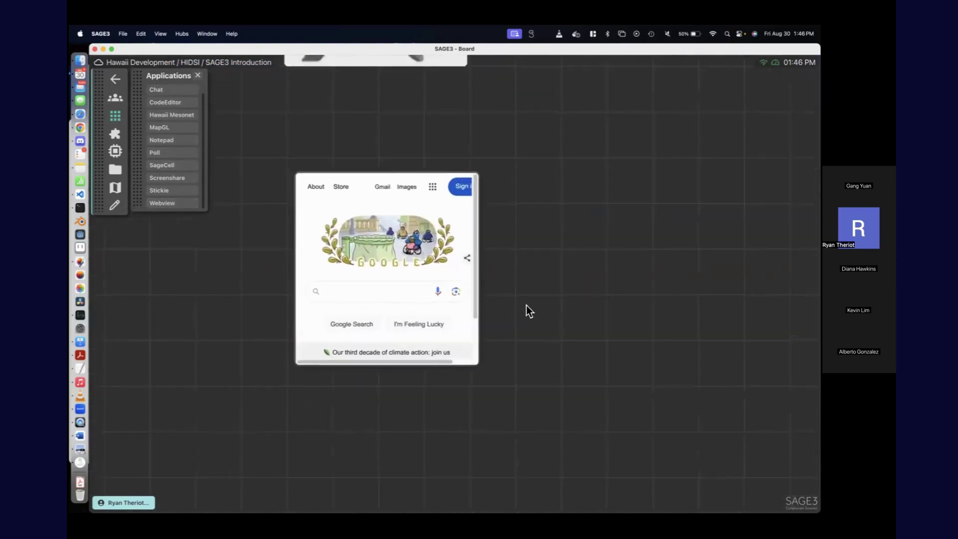
left_click_drag(533, 377, 536, 378)
left_click_drag(667, 448, 674, 449)
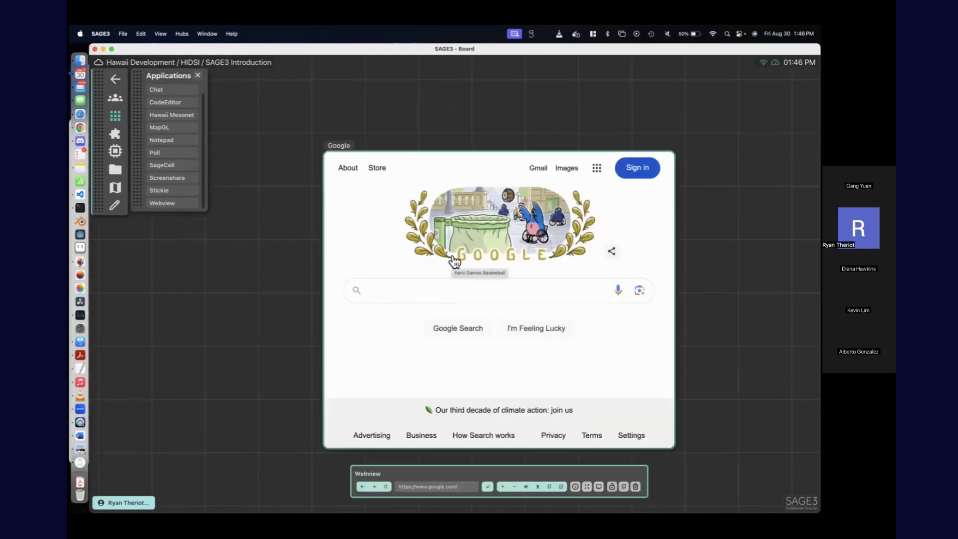
left_click(438, 486)
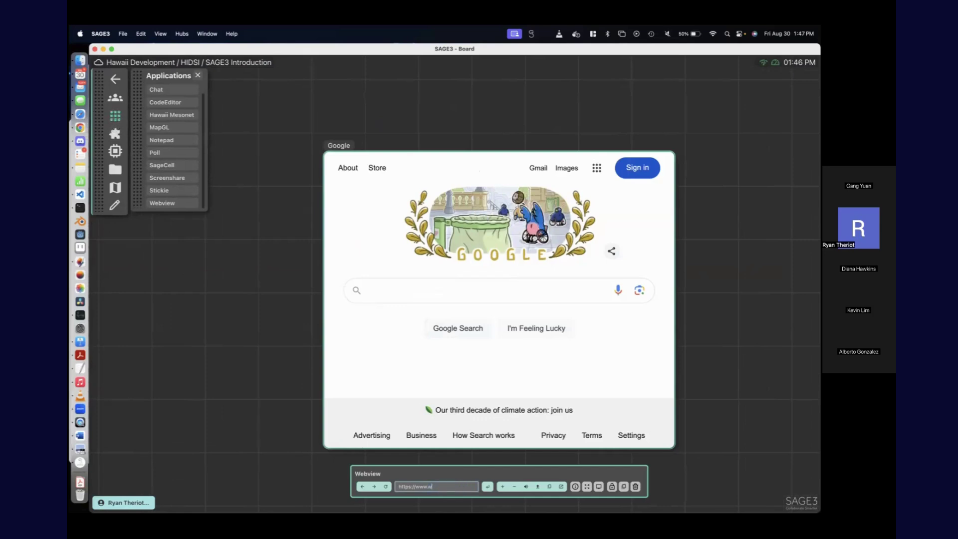
key("Return")
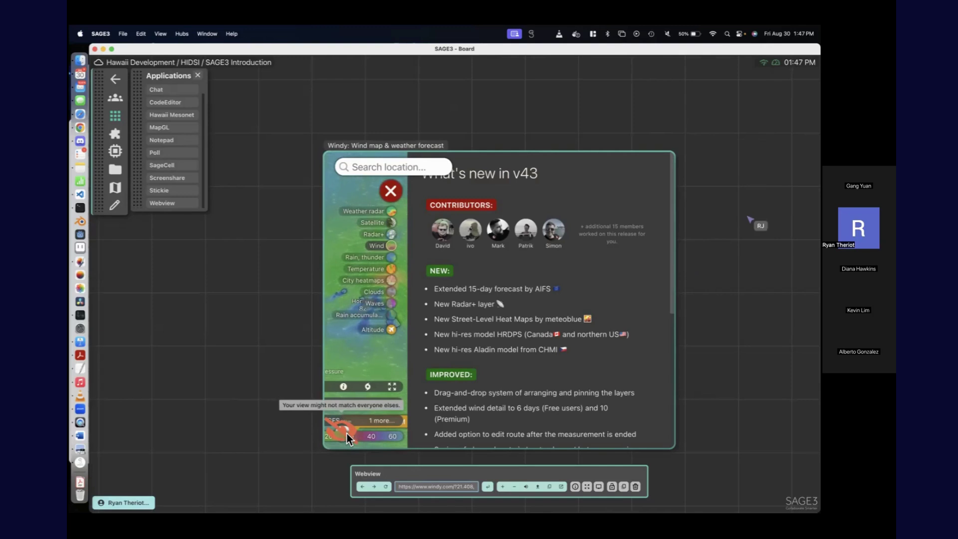
left_click(247, 355)
left_click_drag(323, 289, 197, 289)
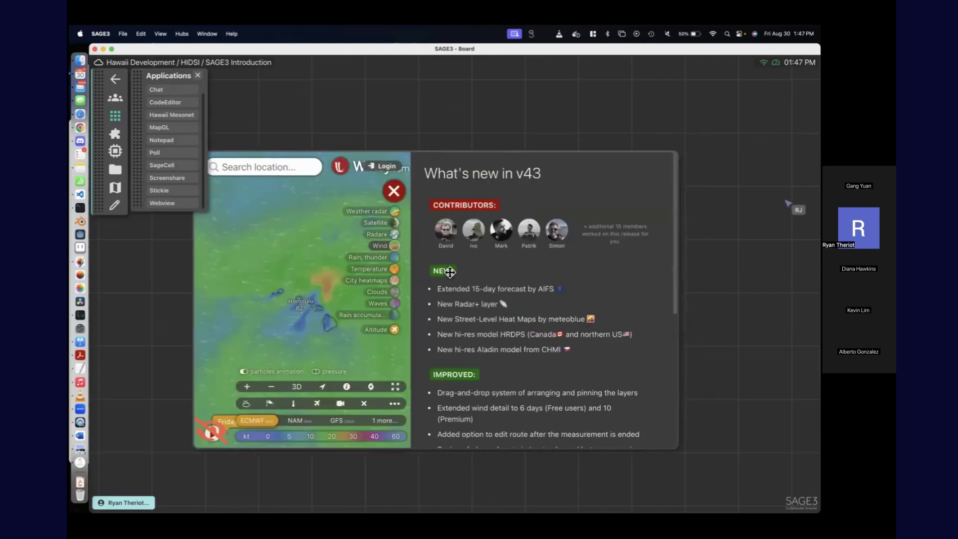
Step: Close Windy's "What's new in v43" panel and zoom the wind map in and back out around the Hawaiian Islands
left_click(393, 186)
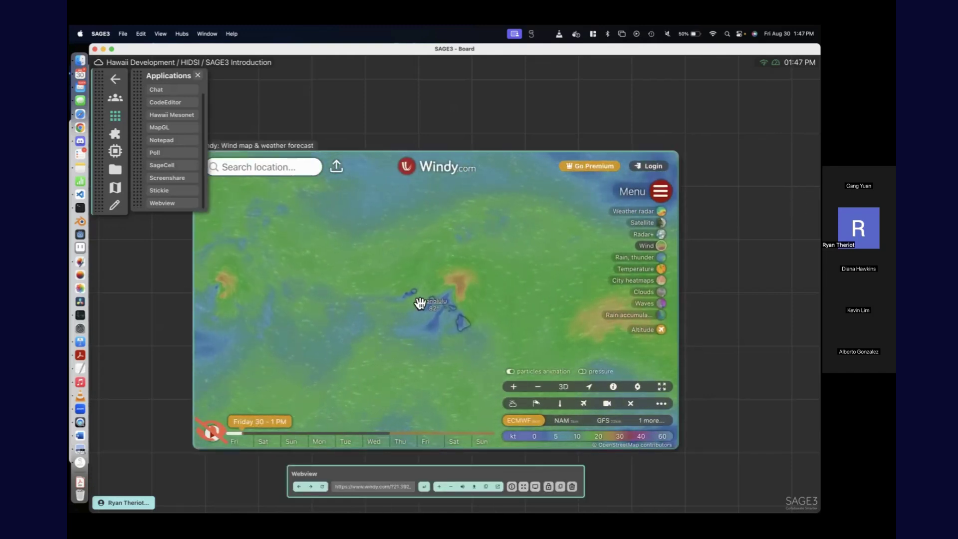
scroll(441, 307, "up", 5)
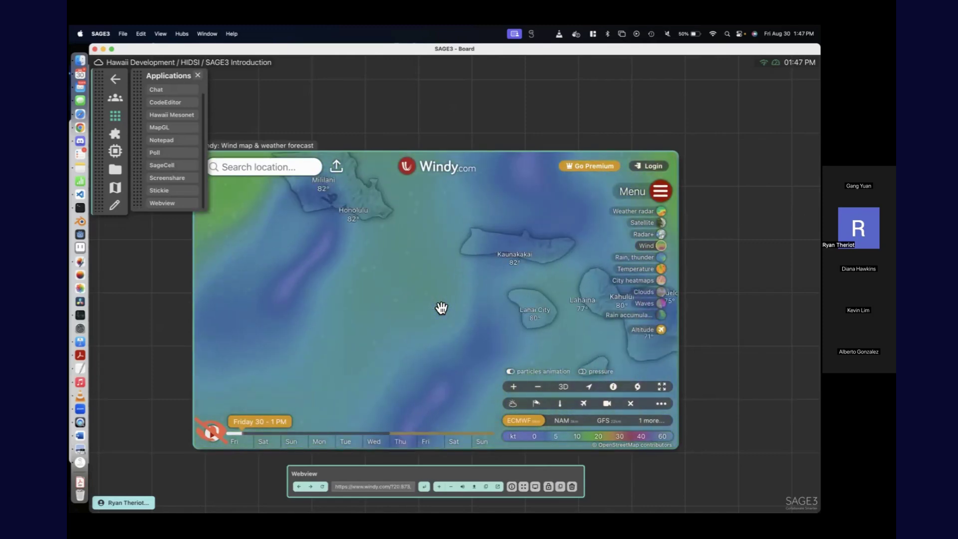
scroll(441, 307, "down", 3)
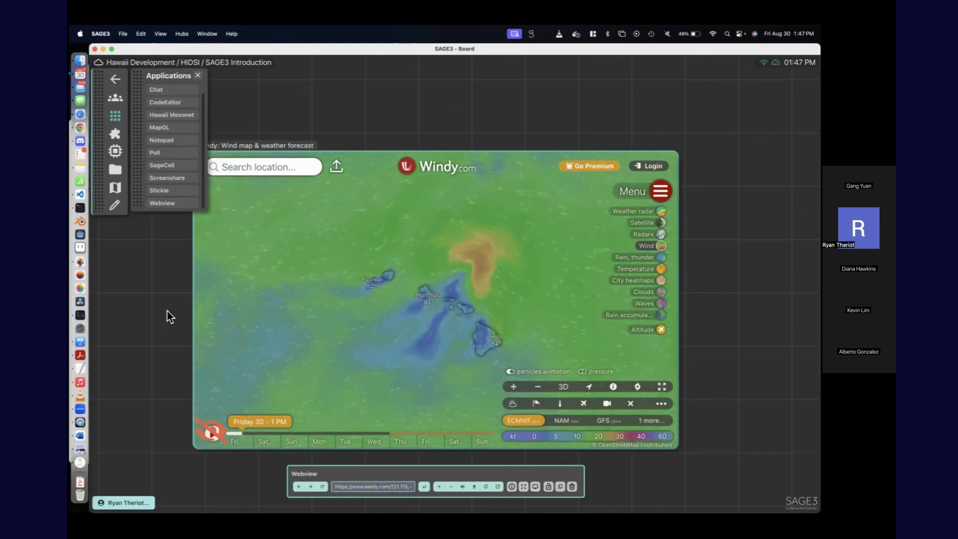
Step: Upload the 1902_006_AR_EN.mp4 video from the Downloads folder onto the board and close the Applications panel
scroll(166, 310, "down", 8)
scroll(375, 223, "down", 3)
left_click(80, 481)
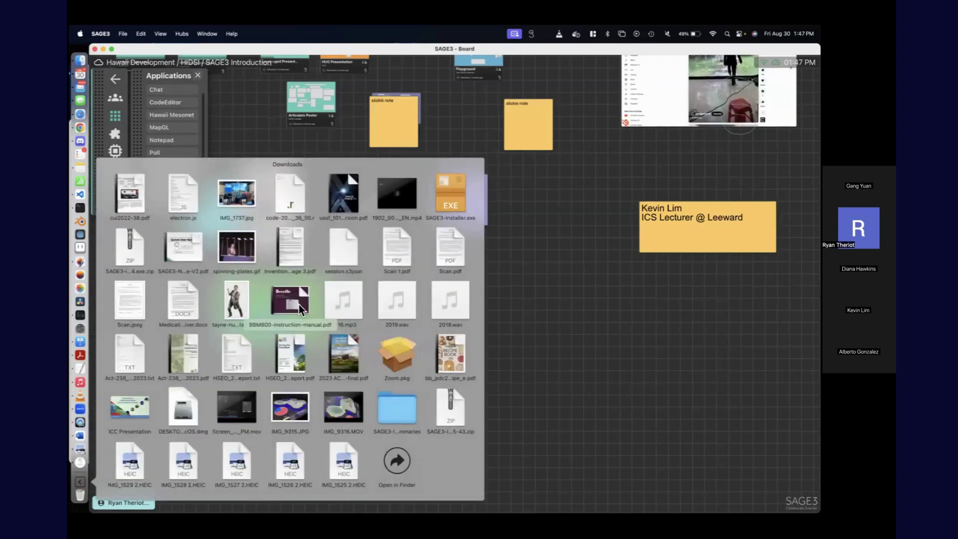
left_click_drag(391, 194, 545, 285)
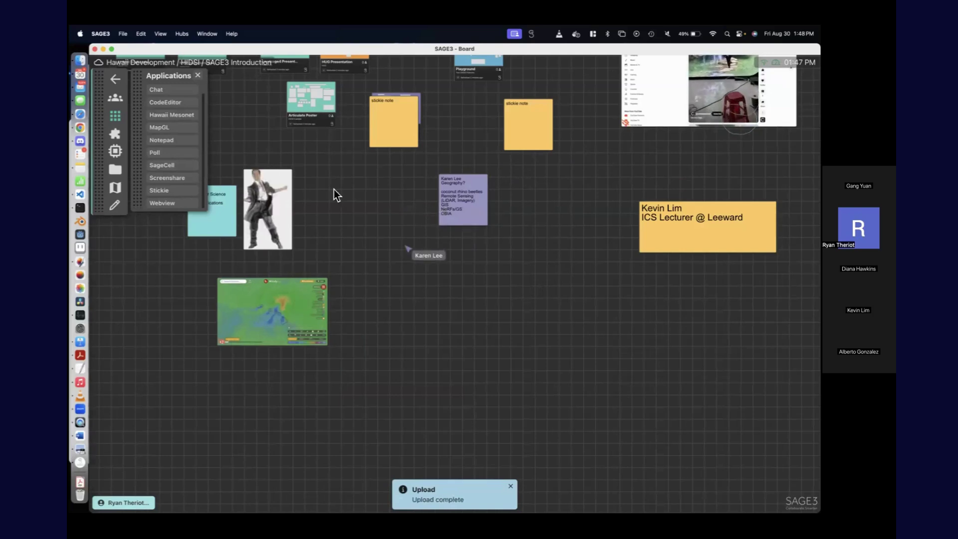
left_click(198, 75)
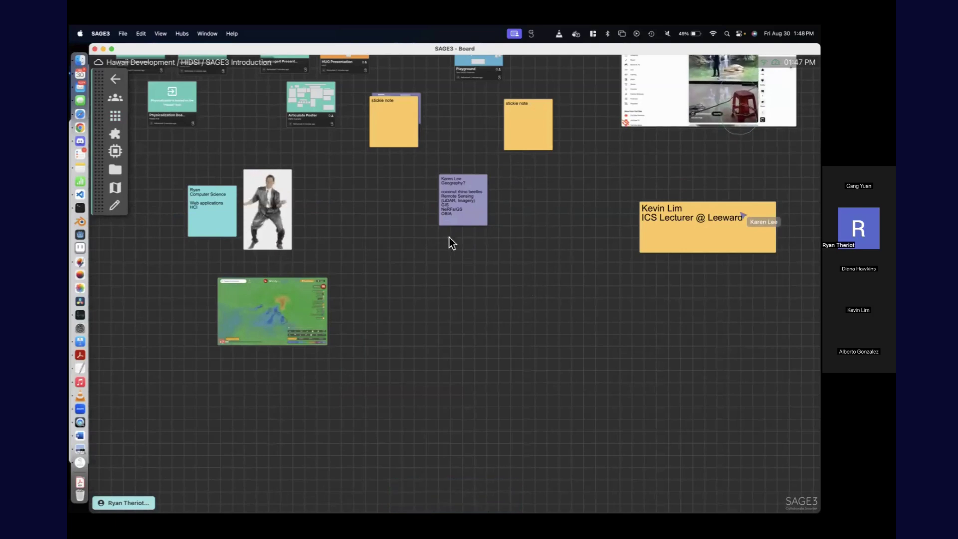
Step: Open the HIDSI room's asset list, sort it by file type and filter it with the search term mp4
left_click(115, 170)
left_click(329, 104)
scroll(298, 158, "down", 3)
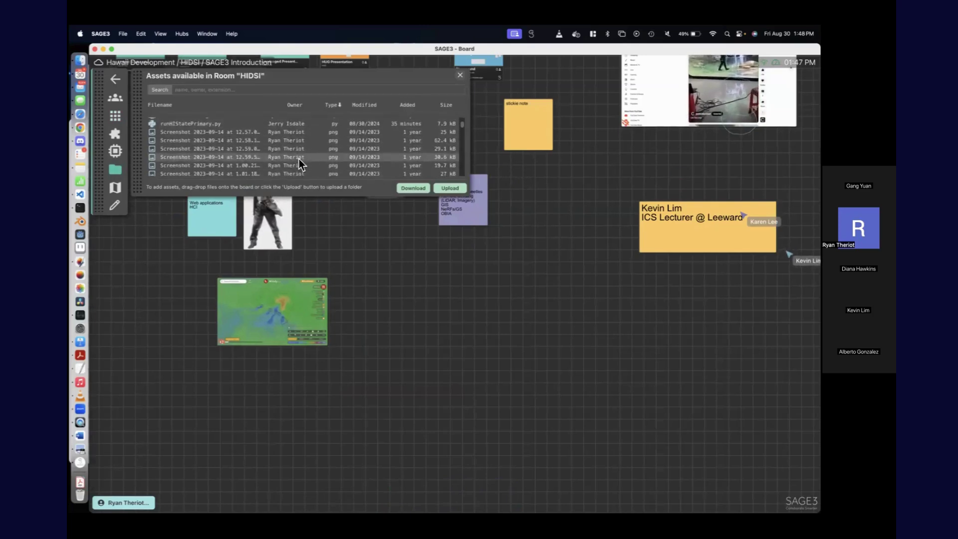
scroll(299, 159, "down", 10)
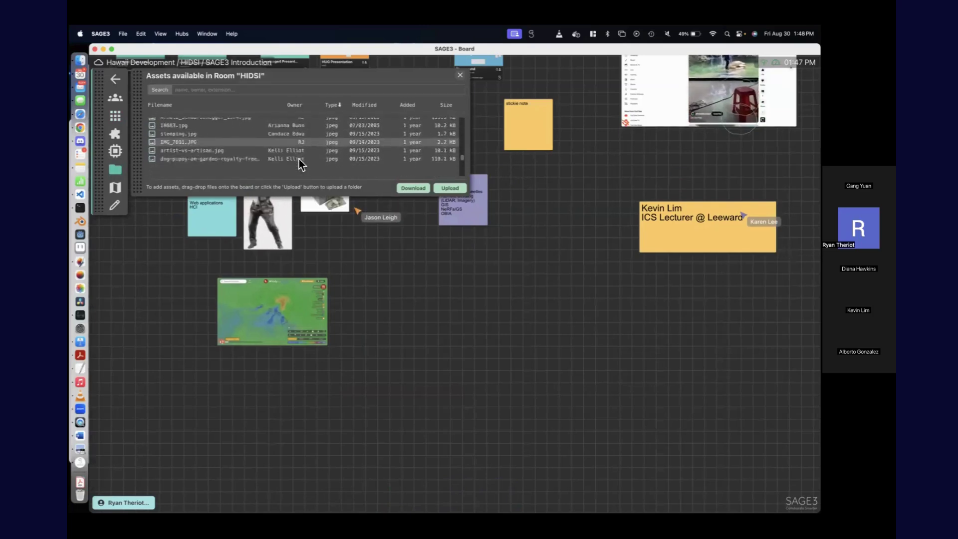
scroll(299, 159, "up", 10)
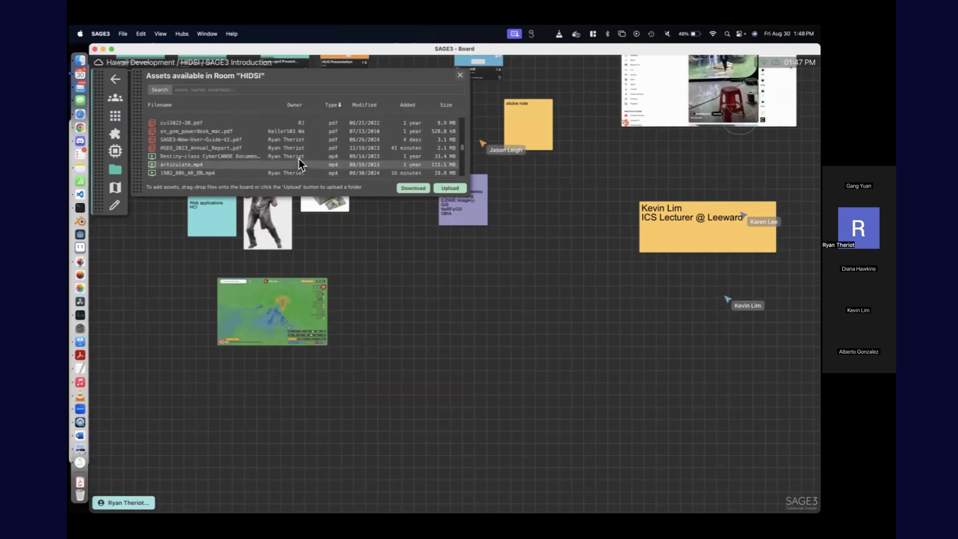
left_click(276, 91)
type("mp4")
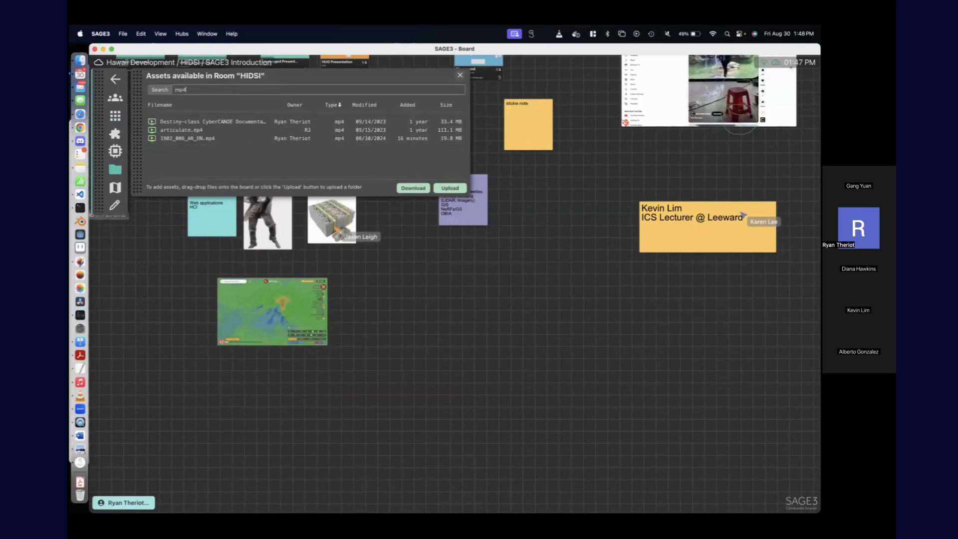
Step: Add the Destiny-class CyberCANOE Documentary video to the board, close the asset list and enlarge the video in the space below the stickies
double_click(212, 124)
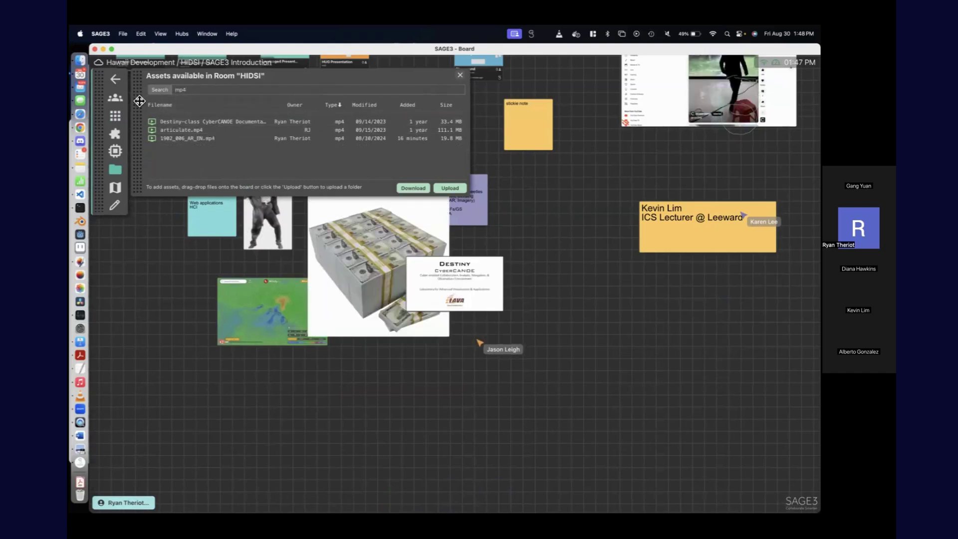
left_click_drag(139, 100, 139, 236)
left_click(460, 211)
left_click_drag(471, 289, 622, 360)
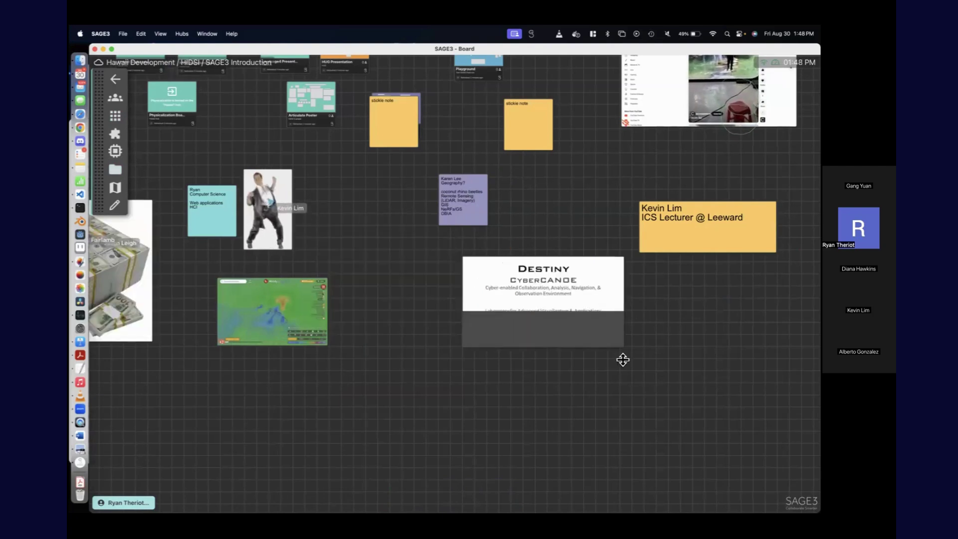
Step: Play the CyberCANOE documentary with looping enabled and skip ahead to near its end
scroll(665, 357, "up", 3)
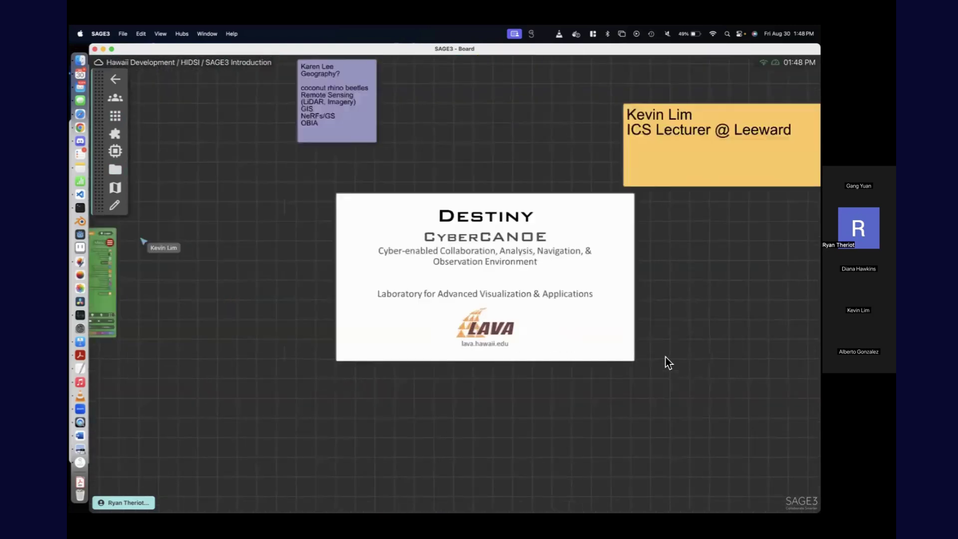
scroll(666, 357, "up", 2)
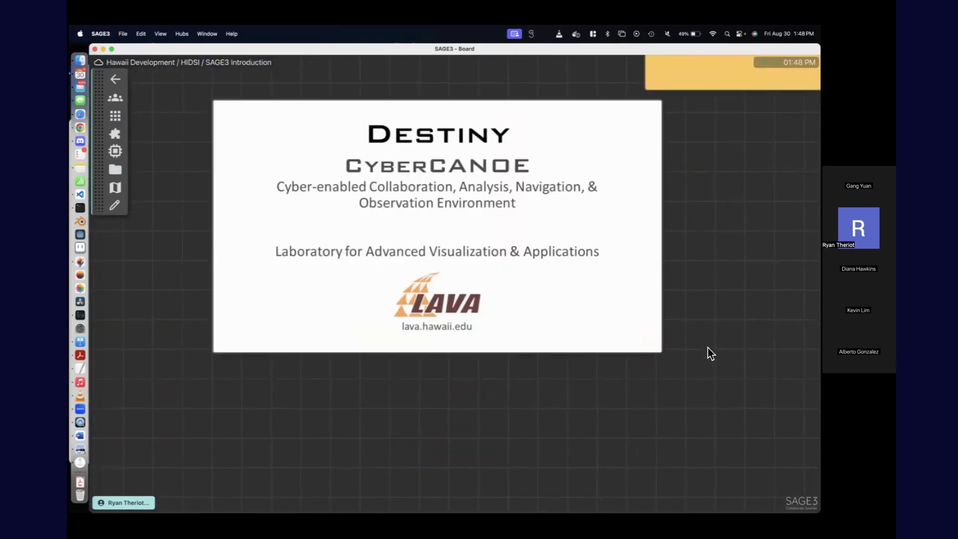
left_click(523, 237)
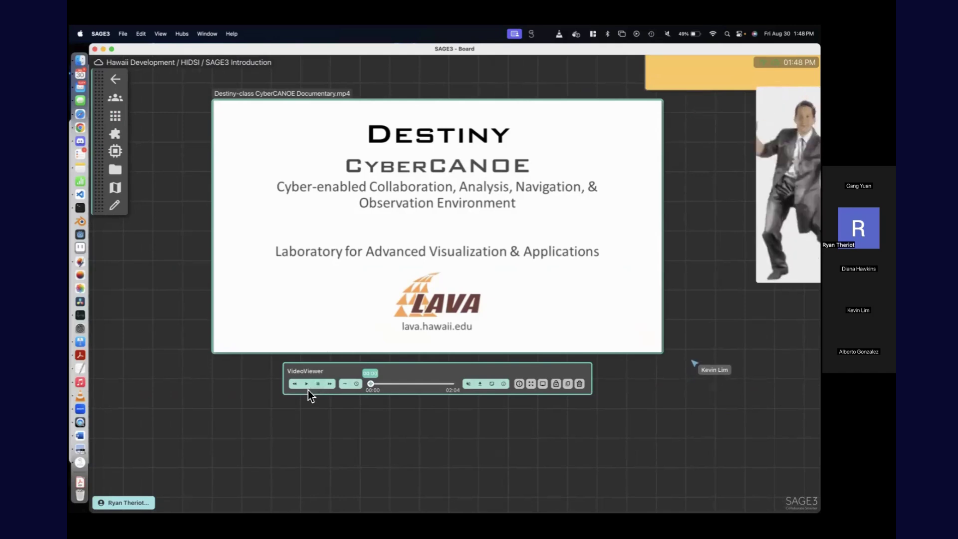
left_click(385, 385)
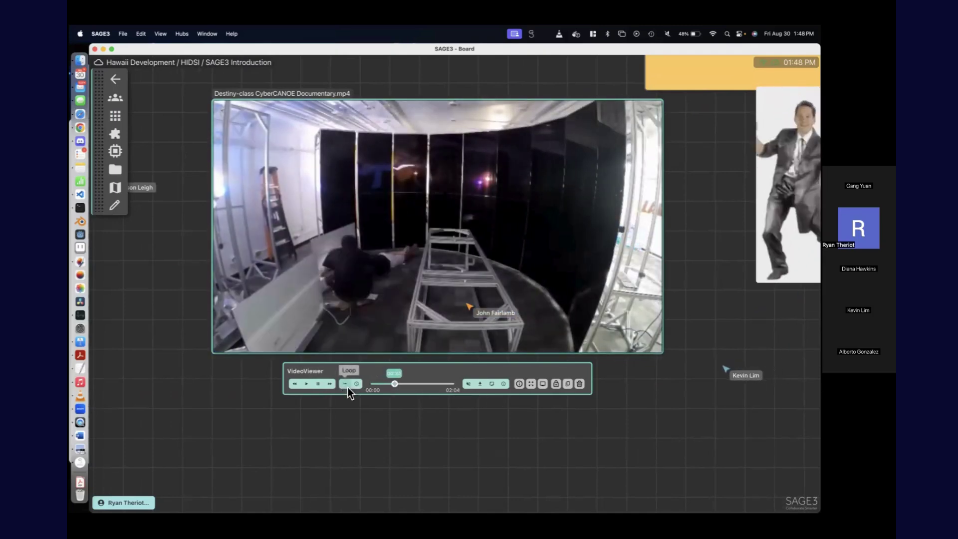
left_click_drag(413, 386, 451, 384)
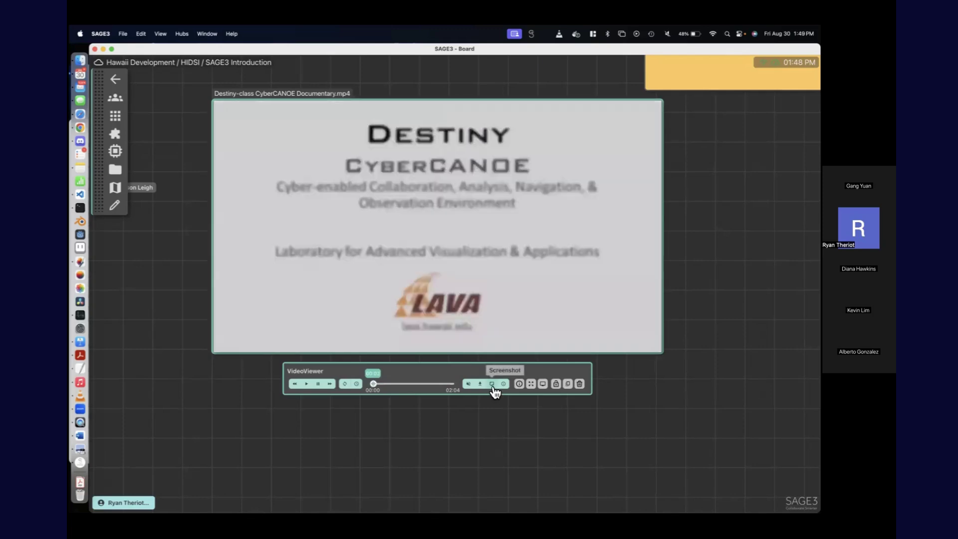
left_click(447, 422)
Step: Look over the board around the playing video, the money picture and the Windy Webview, including the content above them
scroll(447, 418, "down", 5)
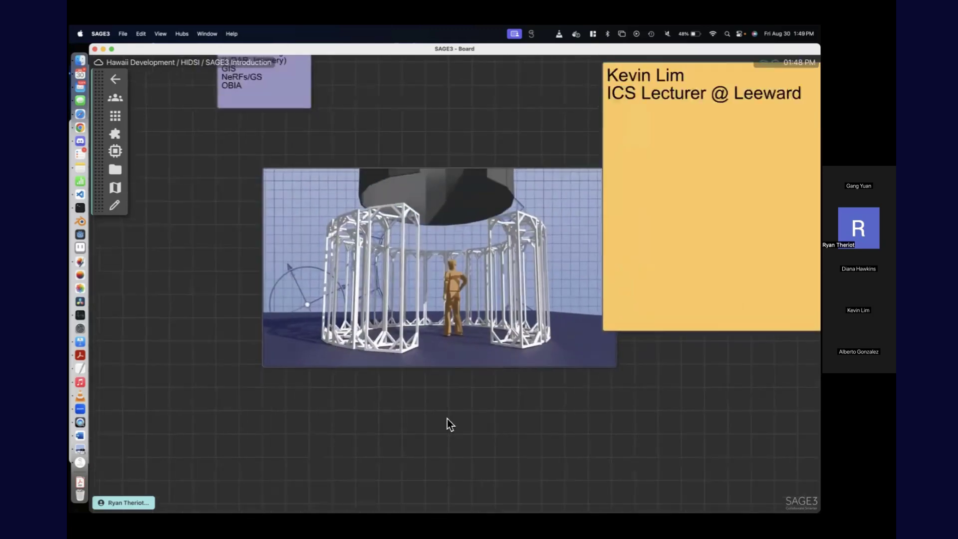
scroll(511, 373, "down", 3)
scroll(418, 322, "up", 5)
scroll(424, 325, "down", 5)
scroll(424, 325, "up", 5)
scroll(414, 326, "left", 5)
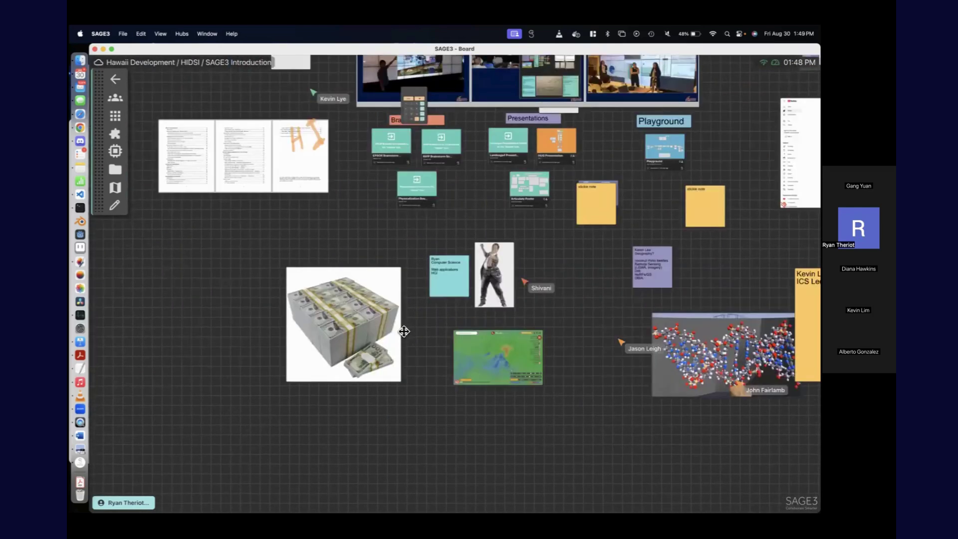
scroll(382, 381, "up", 3)
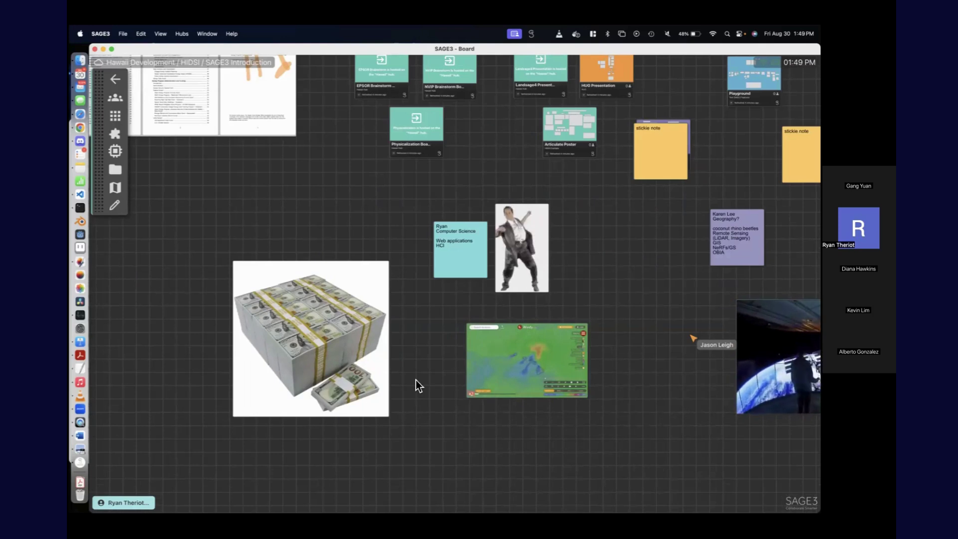
scroll(657, 302, "down", 1)
scroll(658, 302, "down", 3)
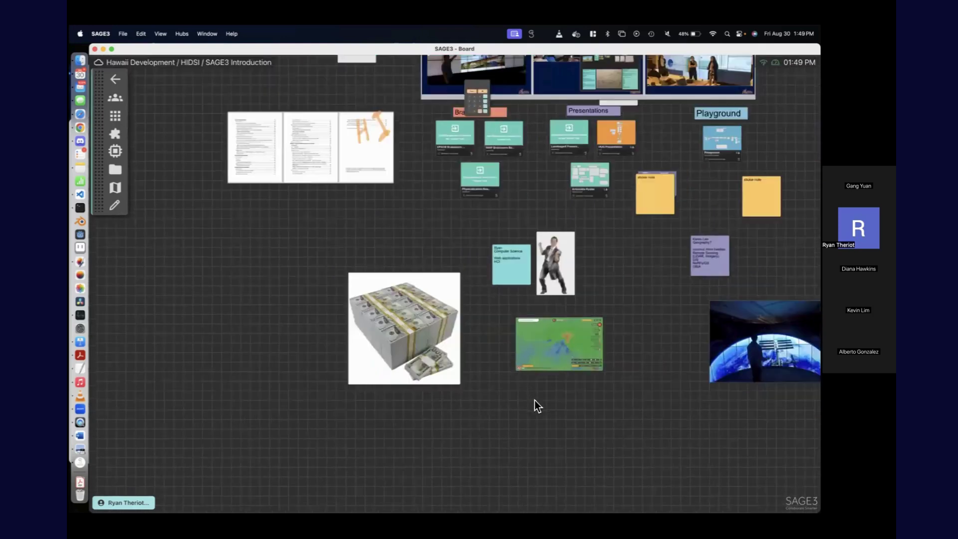
scroll(399, 374, "down", 1)
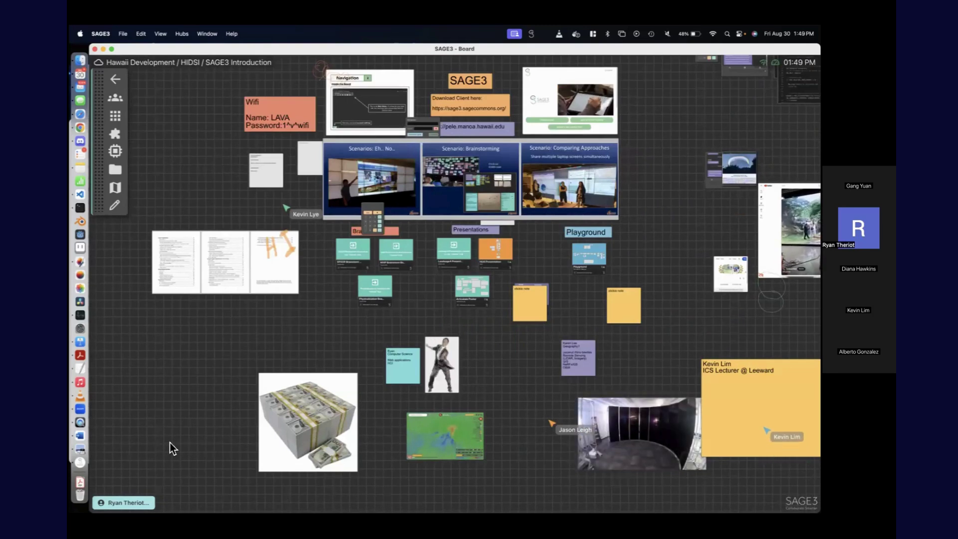
Step: Turn on Application Titles in the board's Visibility Settings and close the dialog
left_click(123, 502)
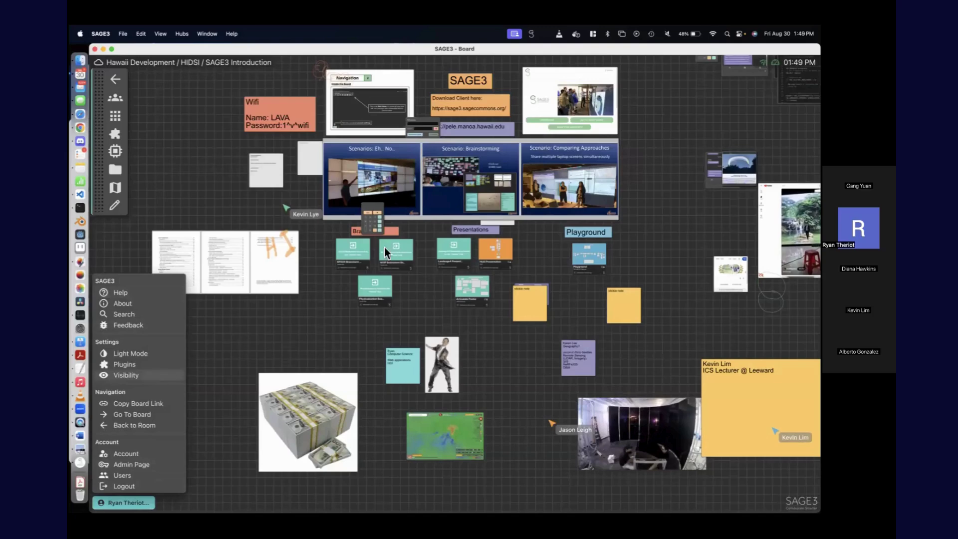
left_click(150, 375)
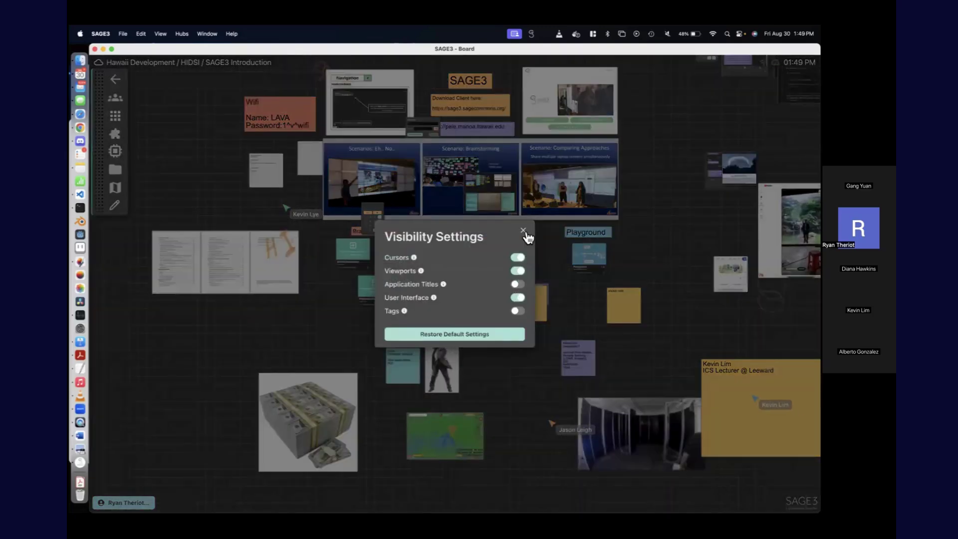
key("Escape")
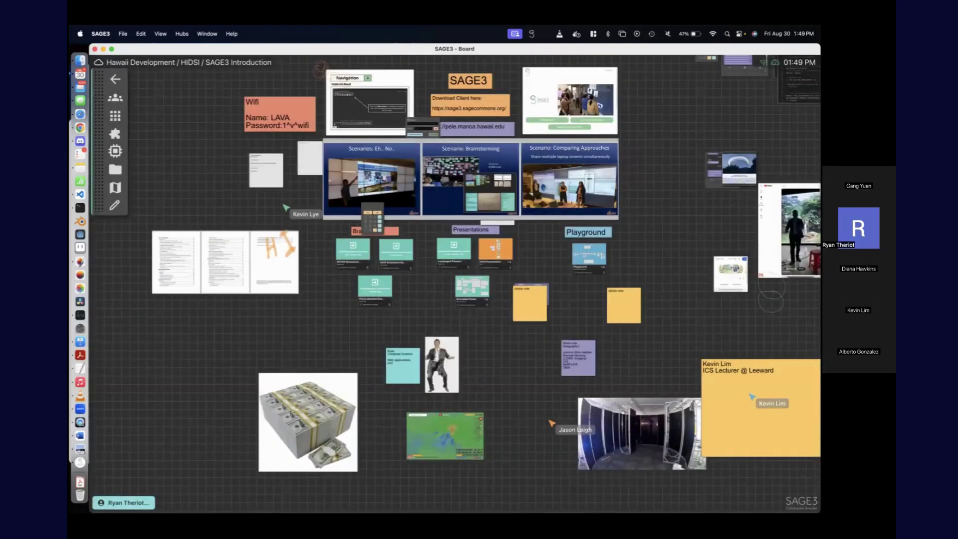
left_click(124, 502)
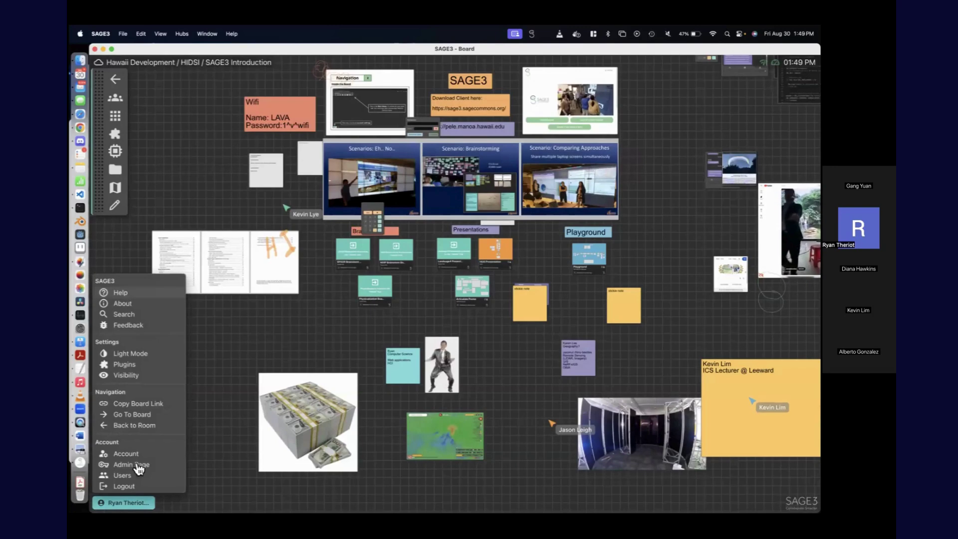
left_click(146, 378)
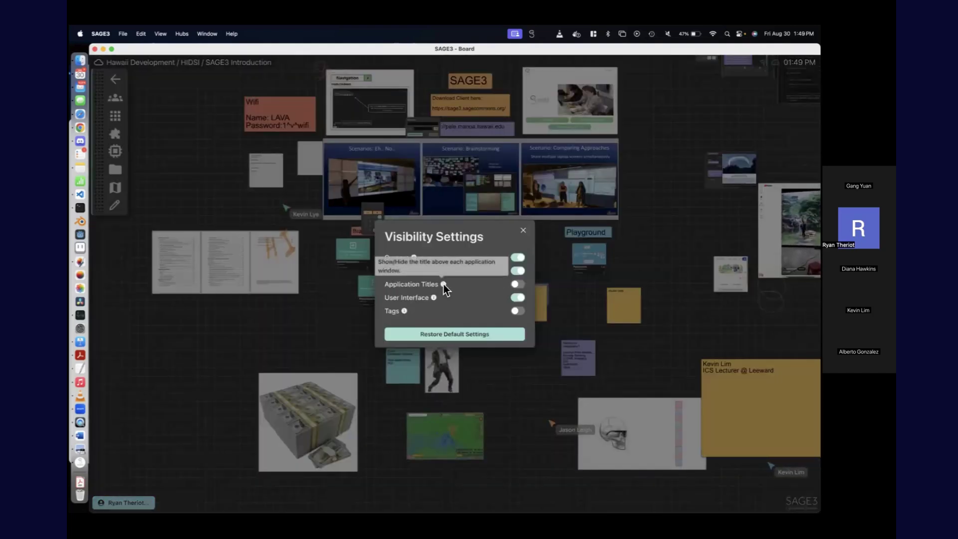
left_click(519, 284)
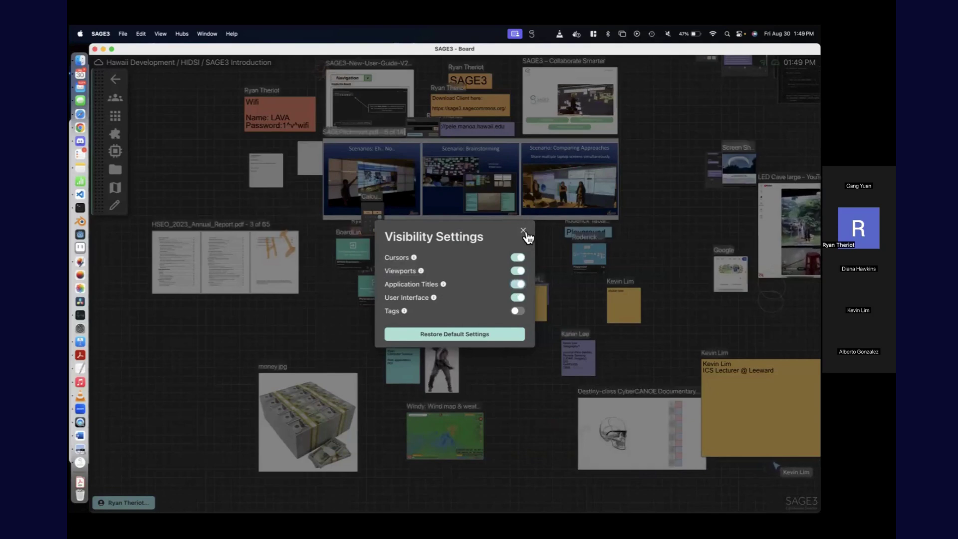
left_click(522, 230)
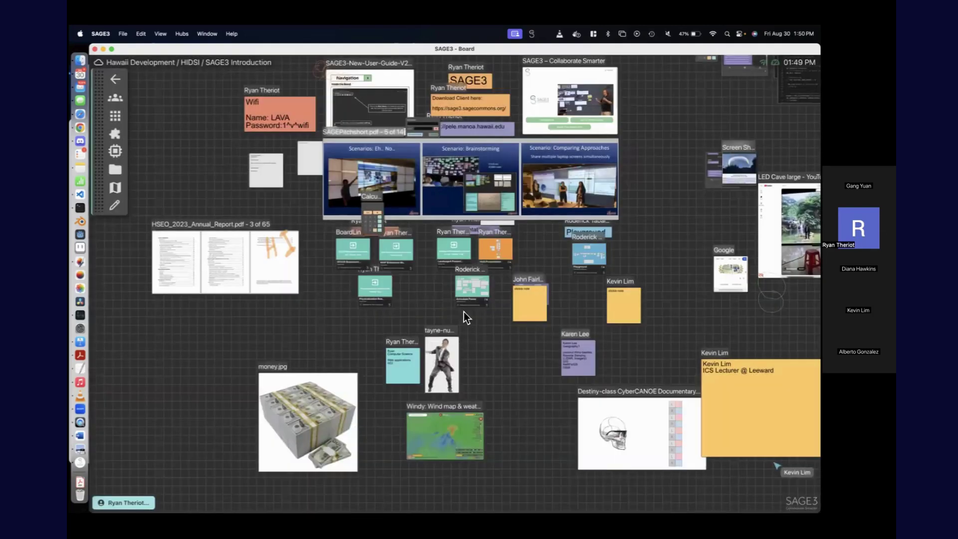
Step: Examine the titles above the board's windows, from the full overview to close-ups of the stickies, GIF and board links
scroll(507, 366, "down", 1)
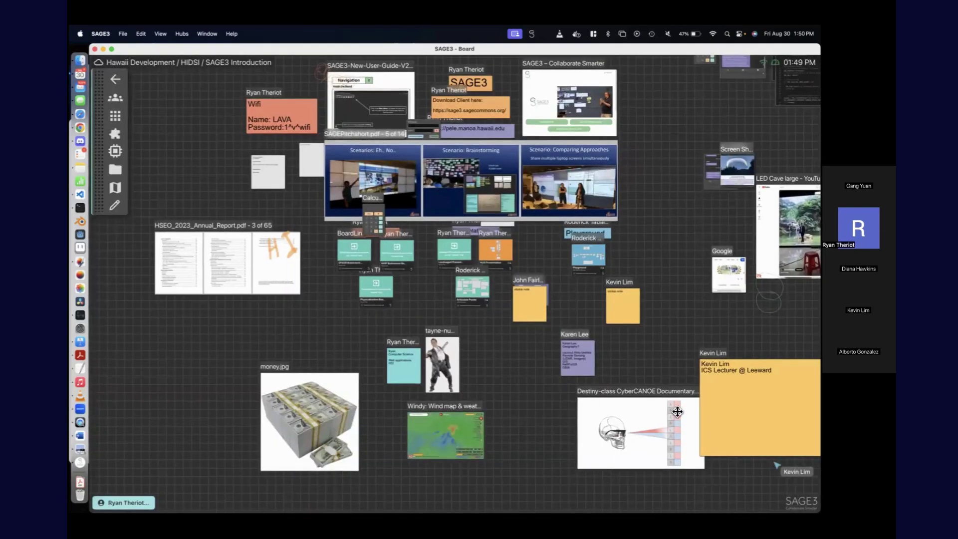
scroll(507, 366, "down", 2)
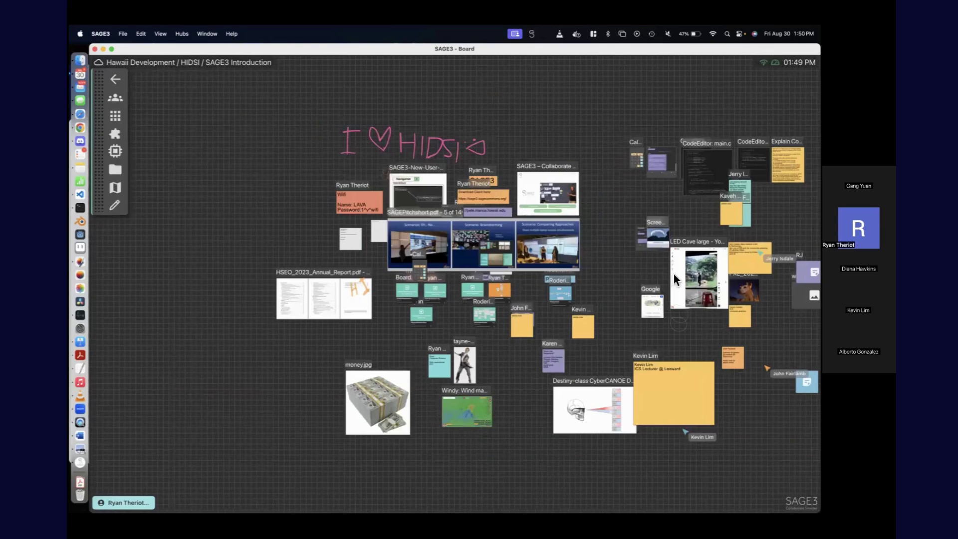
scroll(673, 274, "down", 1)
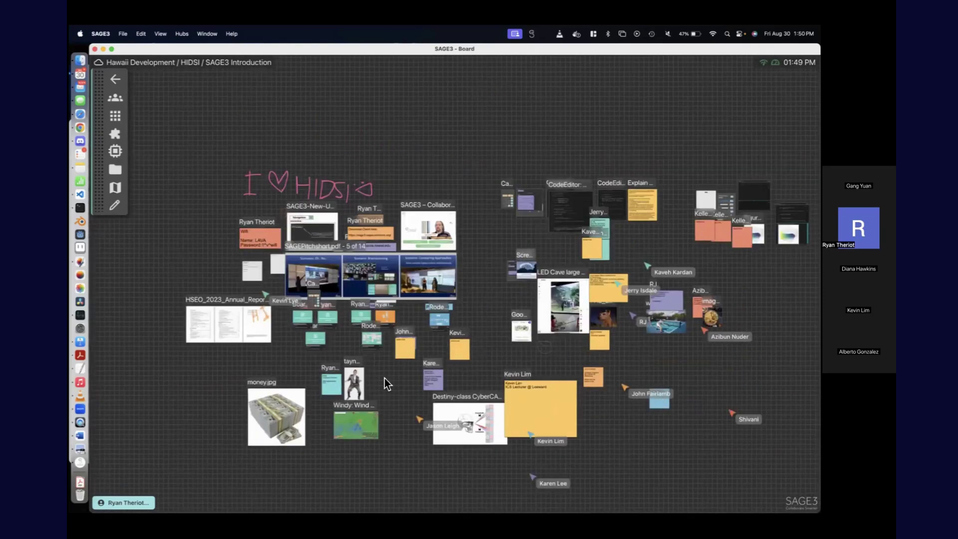
scroll(384, 378, "up", 5)
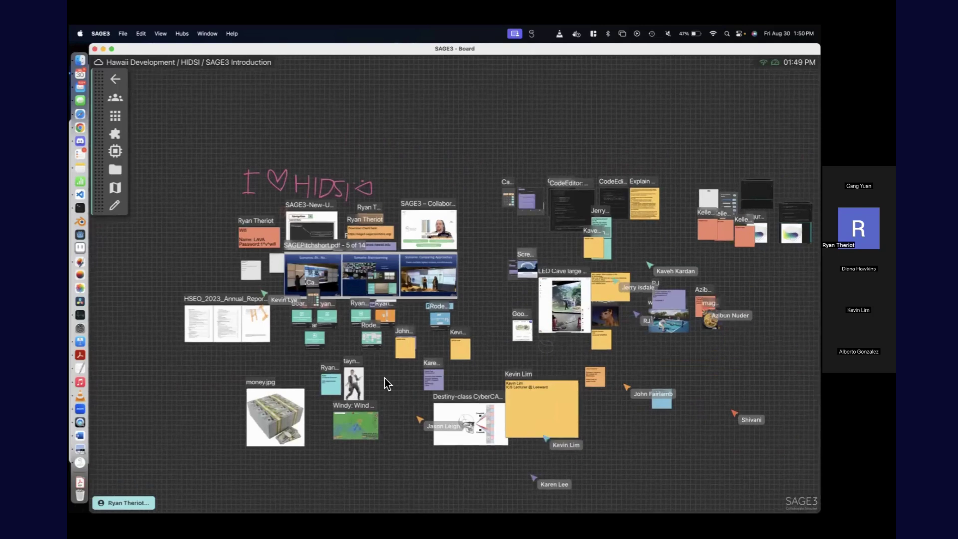
scroll(486, 364, "left", 3)
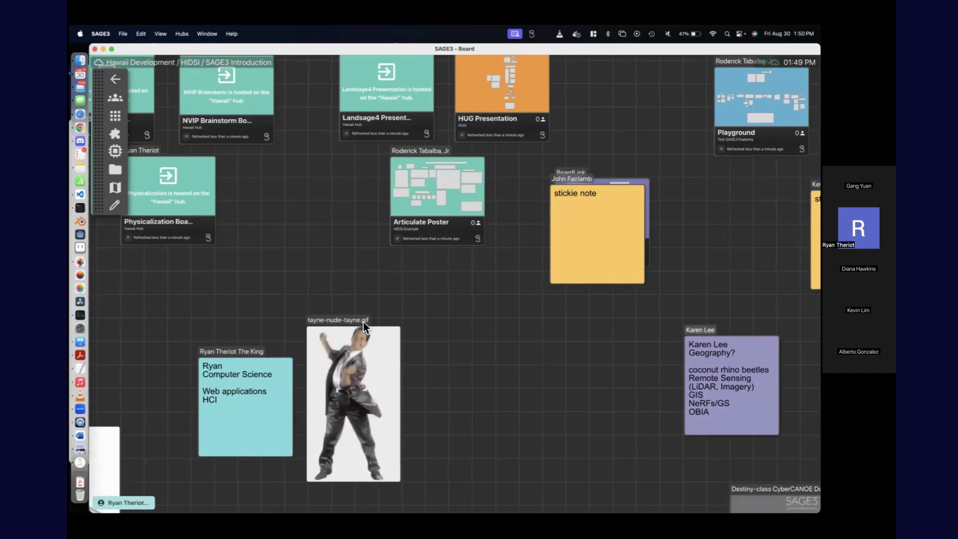
scroll(331, 254, "up", 5)
scroll(333, 265, "down", 4)
scroll(385, 266, "up", 5)
scroll(385, 265, "down", 2)
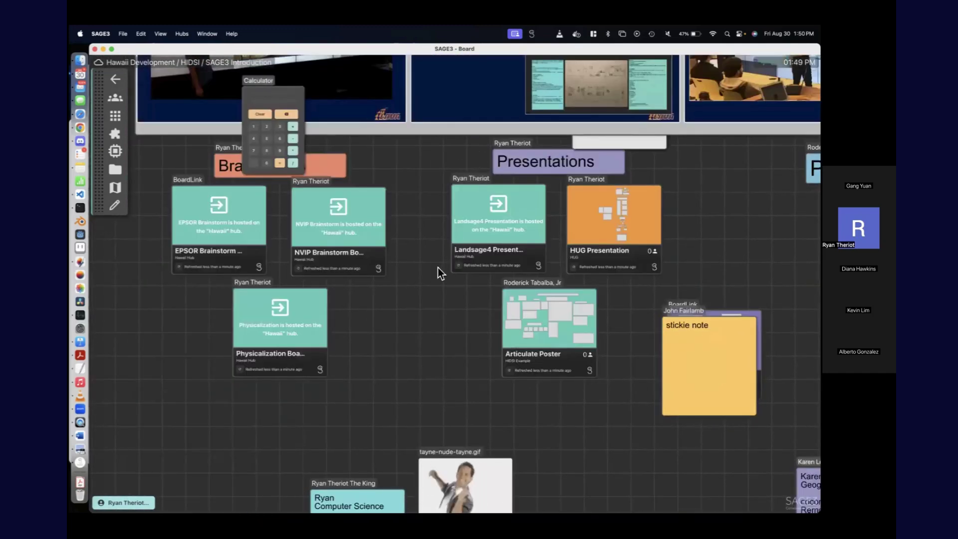
scroll(415, 304, "down", 3)
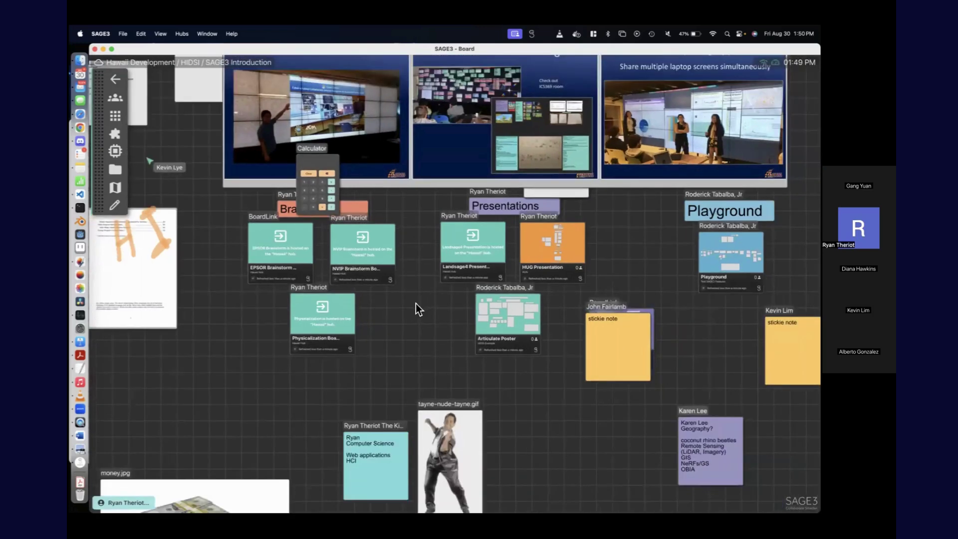
scroll(415, 303, "down", 2)
scroll(415, 303, "down", 3)
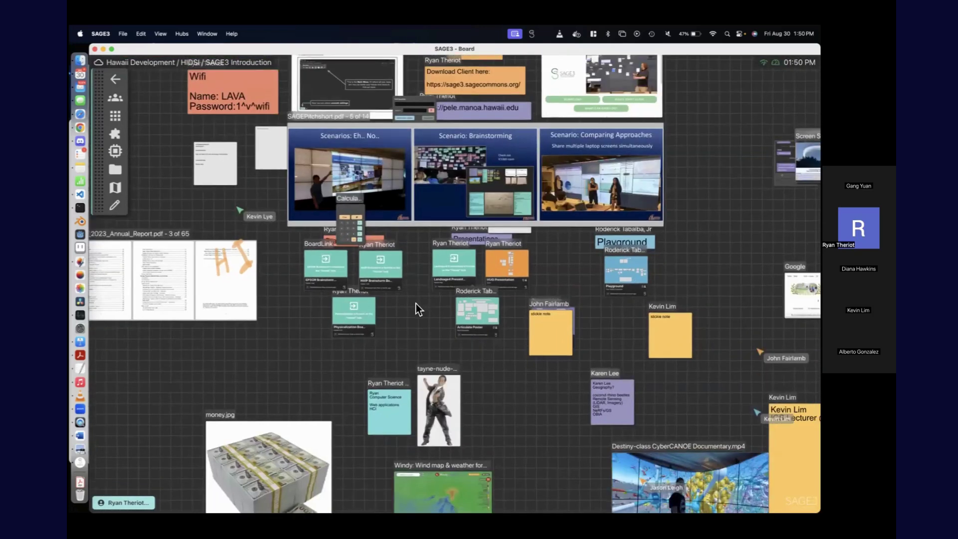
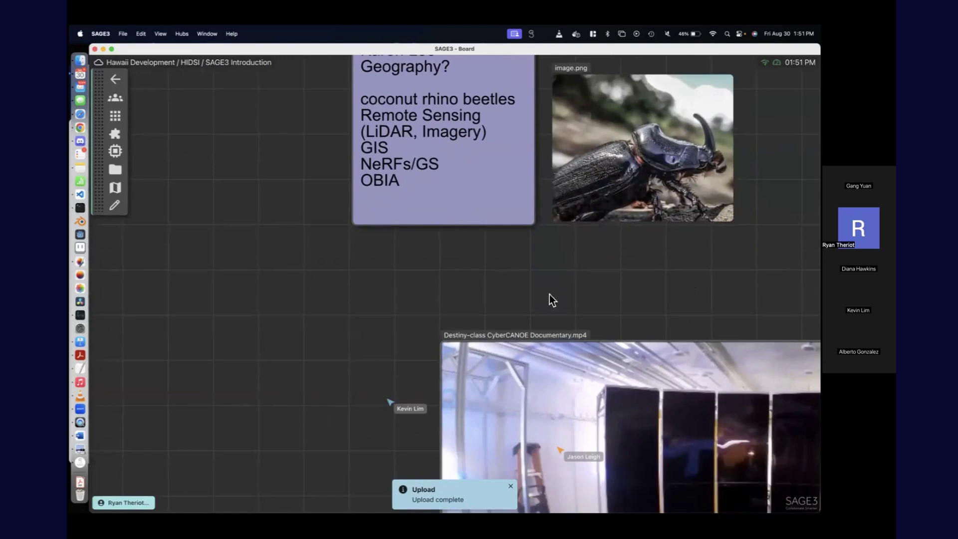
Step: Enlarge the beetle picture beside the purple Geography sticky slightly
scroll(549, 294, "up", 5)
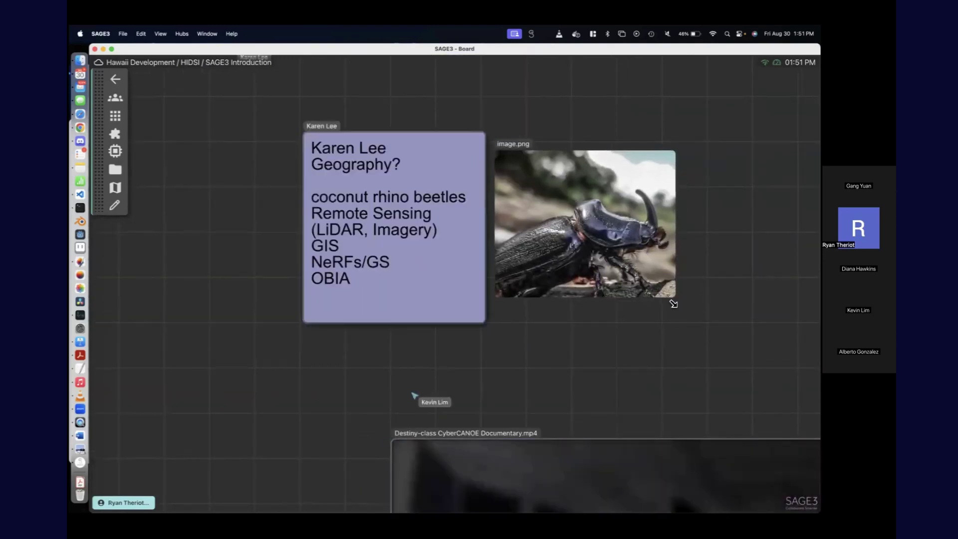
left_click_drag(674, 298, 693, 333)
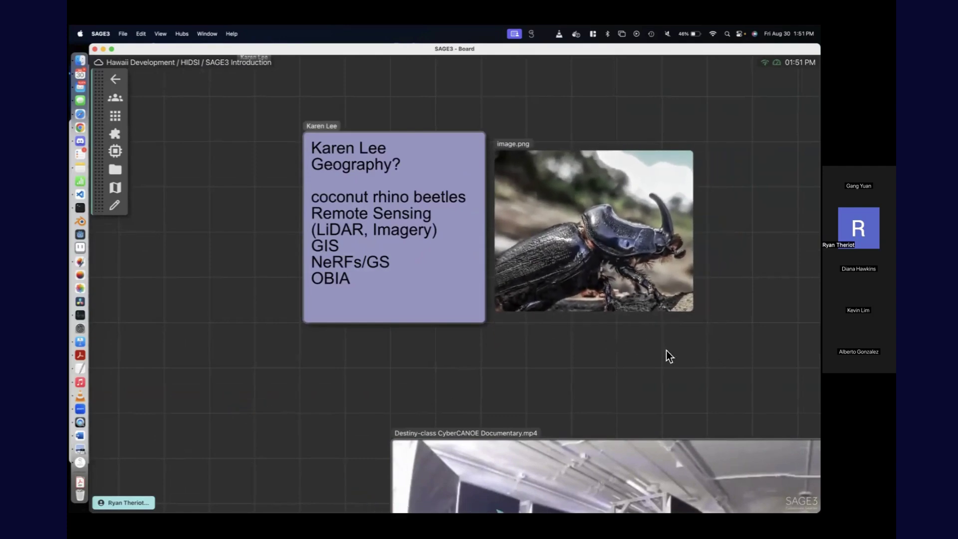
Step: Look over the board from the beetle picture across to the large yellow ICS Lecturer sticky and read its text
scroll(666, 356, "down", 5)
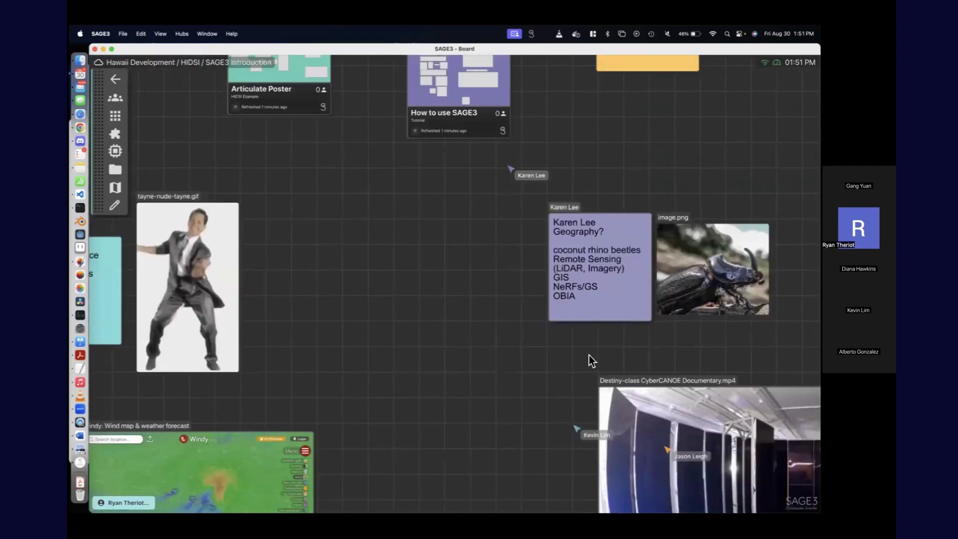
scroll(590, 355, "down", 3)
scroll(562, 250, "down", 5)
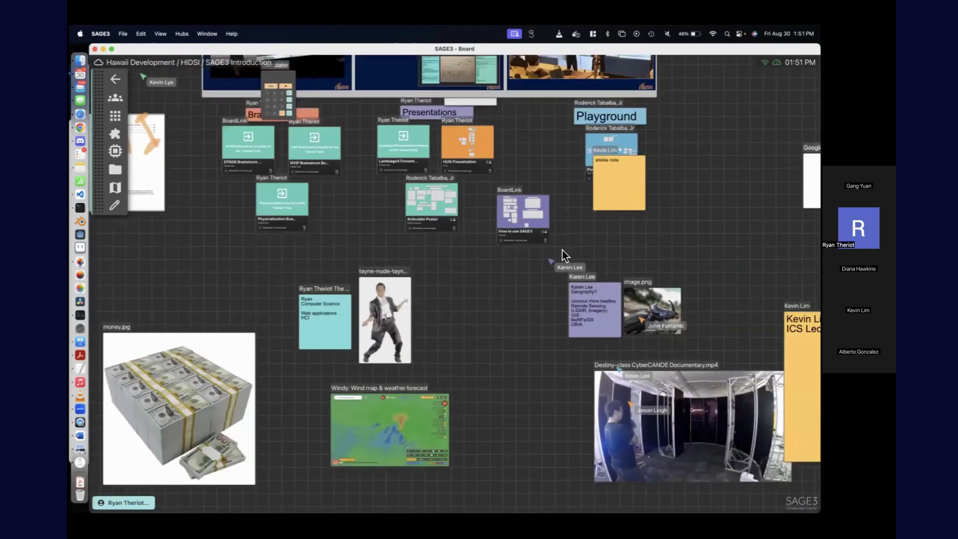
scroll(573, 338, "right", 5)
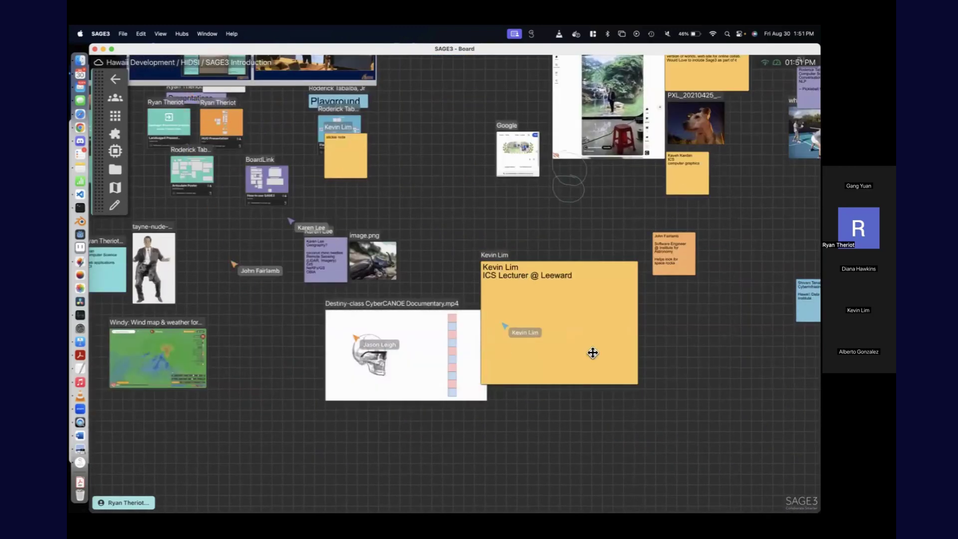
scroll(685, 346, "up", 1)
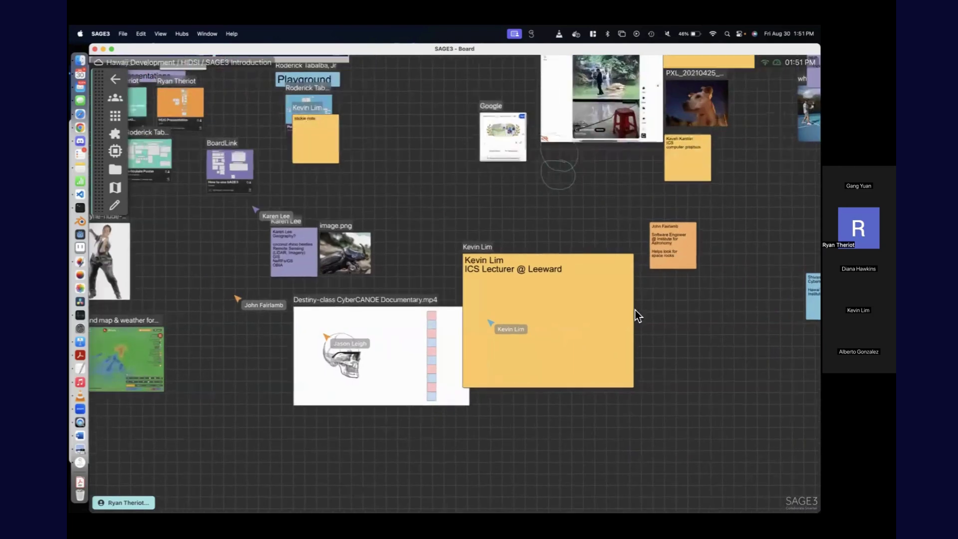
scroll(634, 312, "up", 5)
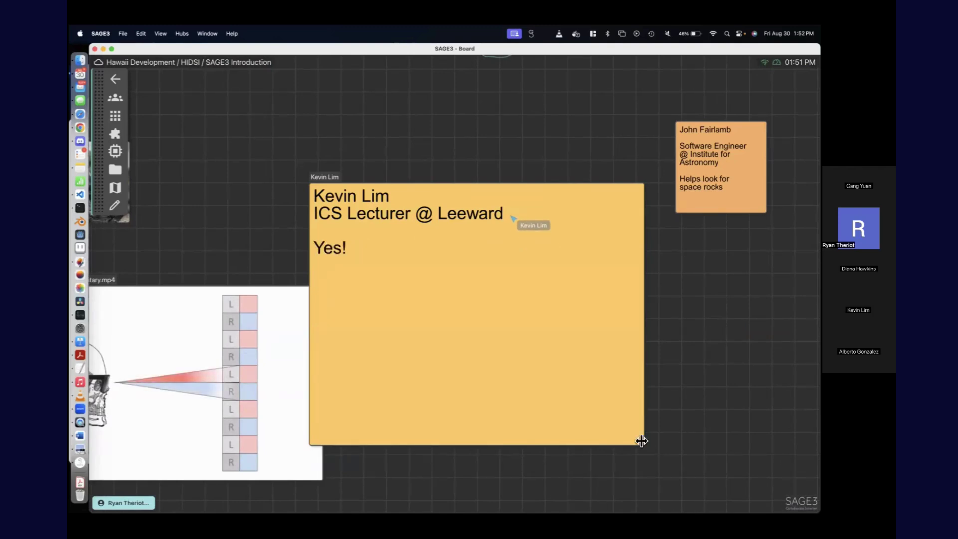
left_click(484, 296)
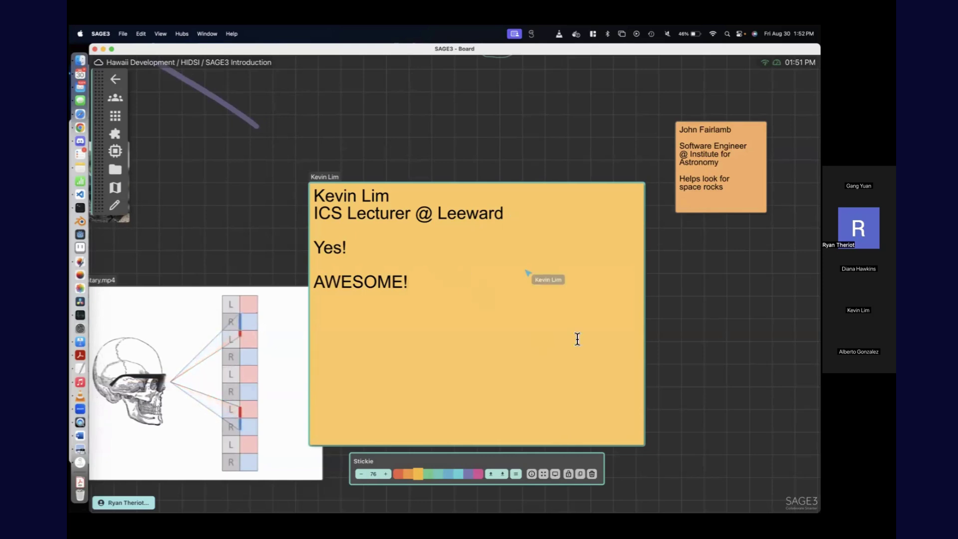
left_click(660, 327)
Step: Read the orange Software Engineer sticky near the large yellow one and enlarge it to give its text more room
scroll(728, 274, "right", 5)
scroll(728, 274, "up", 4)
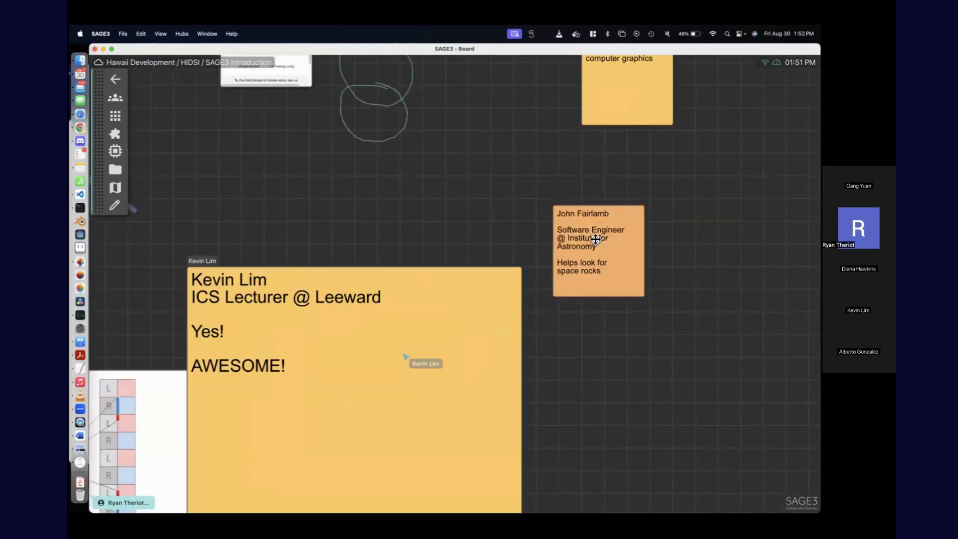
scroll(646, 256, "up", 10)
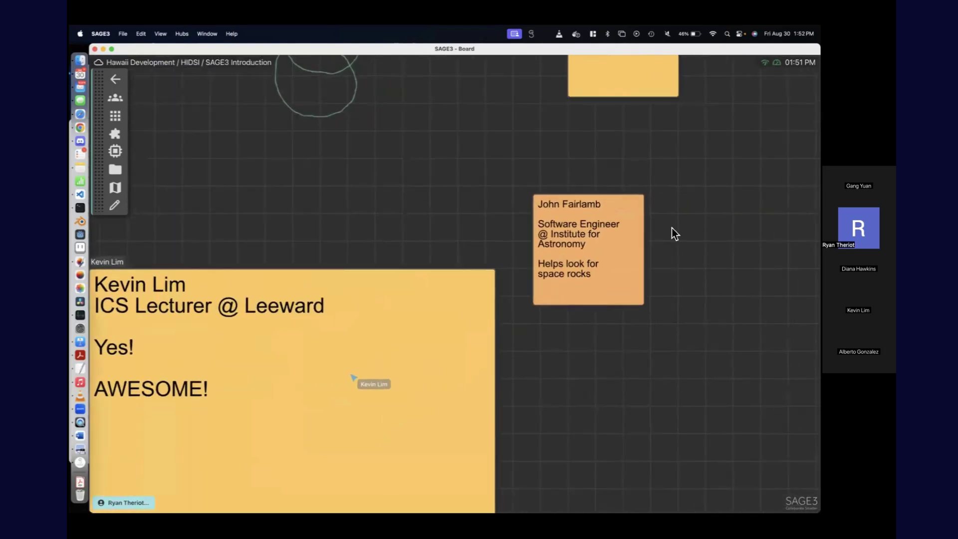
scroll(682, 250, "up", 3)
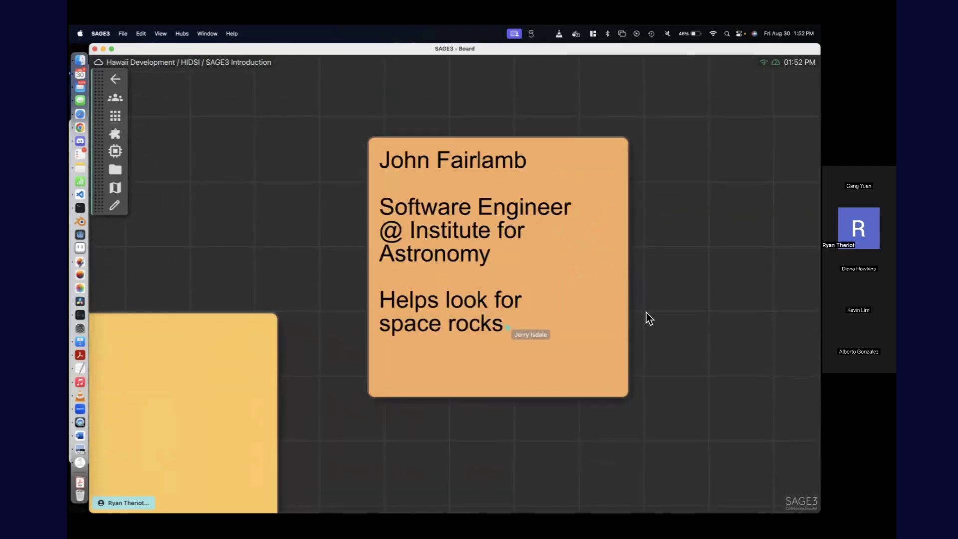
scroll(662, 306, "down", 2)
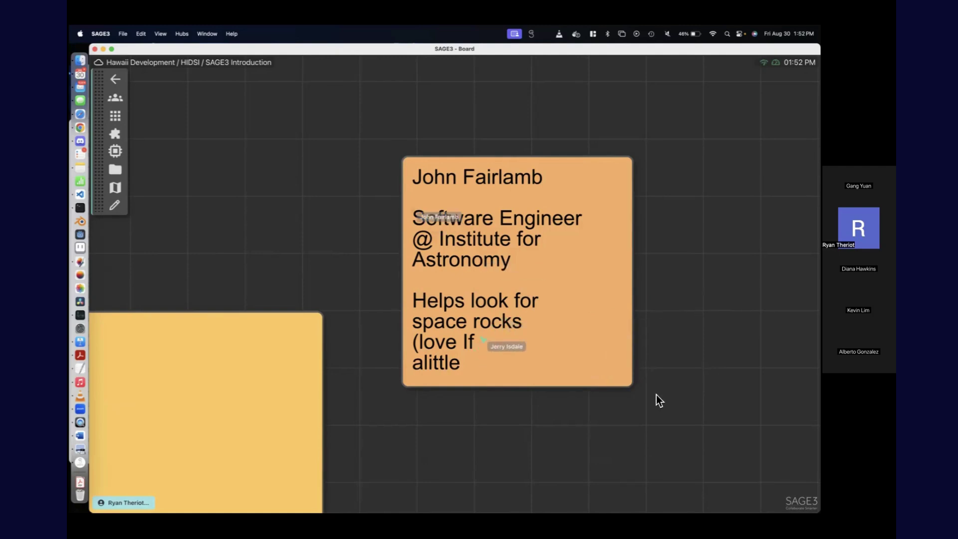
left_click_drag(633, 387, 680, 431)
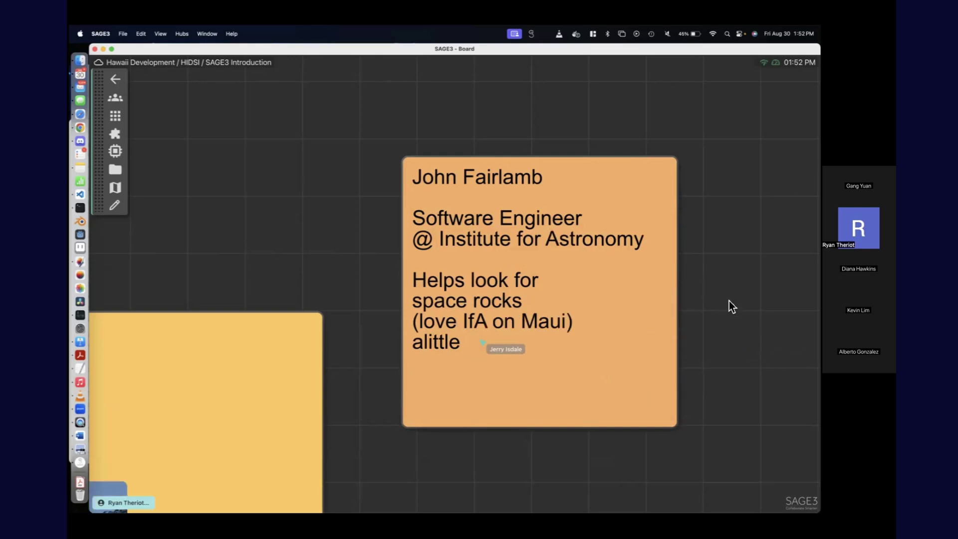
Step: Examine the yellow computer graphics sticky up close and the dog picture above it
scroll(729, 301, "down", 3)
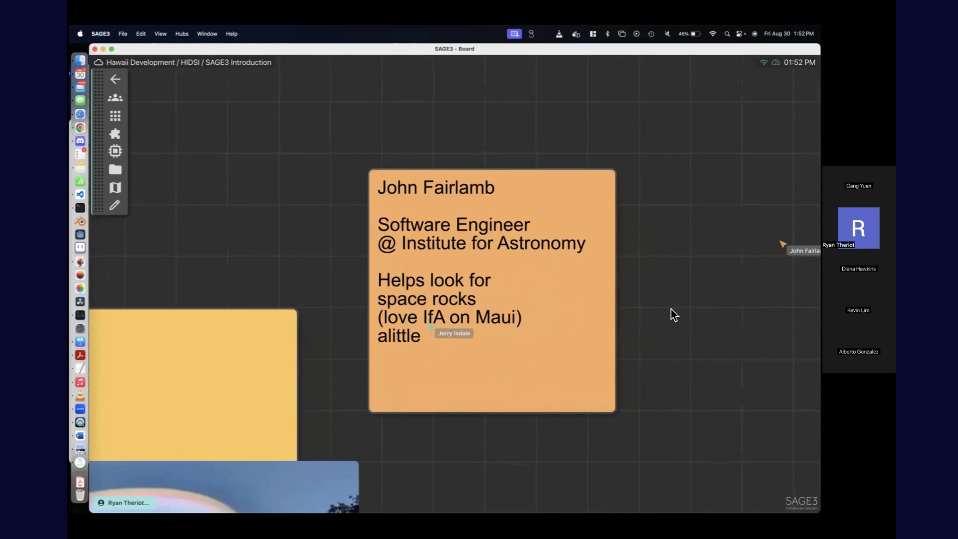
scroll(670, 309, "down", 5)
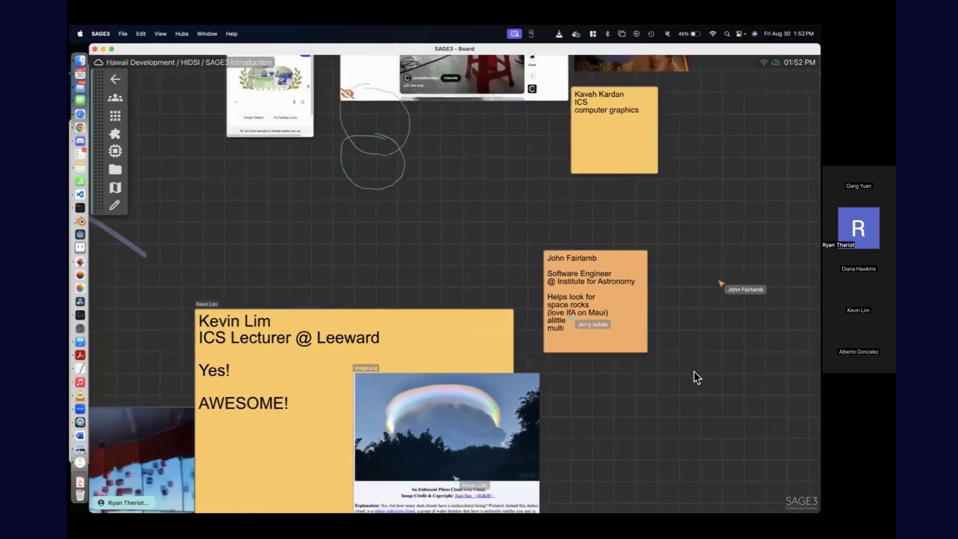
scroll(585, 411, "down", 5)
scroll(516, 241, "up", 4)
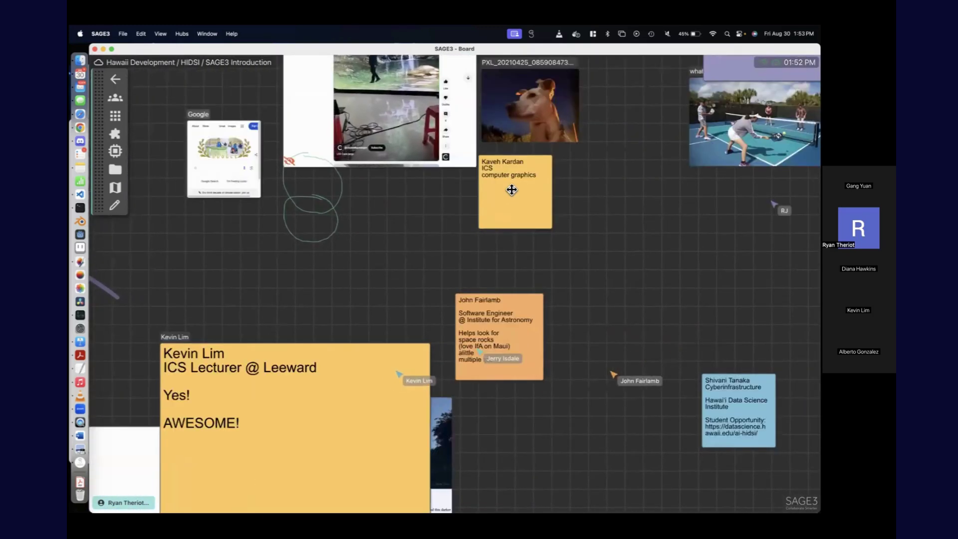
double_click(511, 189)
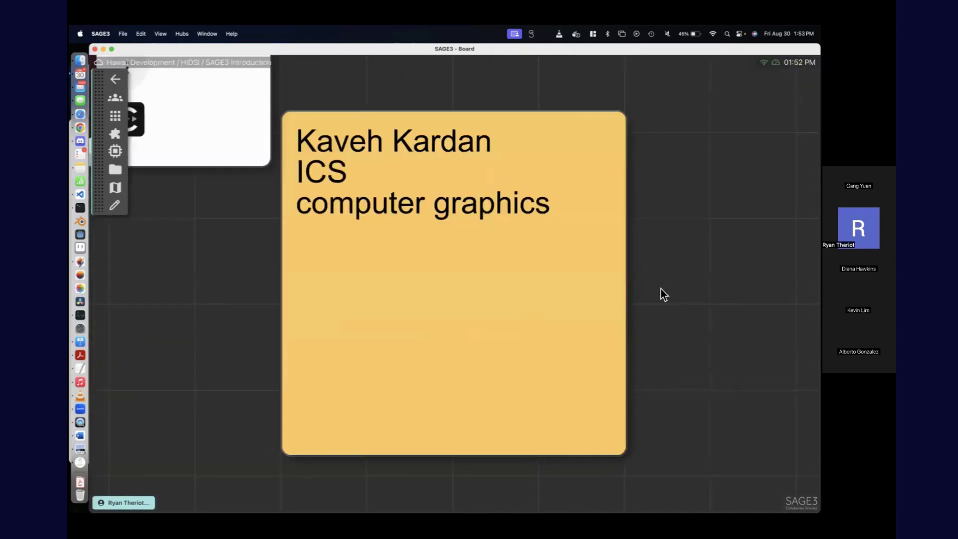
scroll(661, 290, "down", 4)
left_click_drag(673, 265, 674, 397)
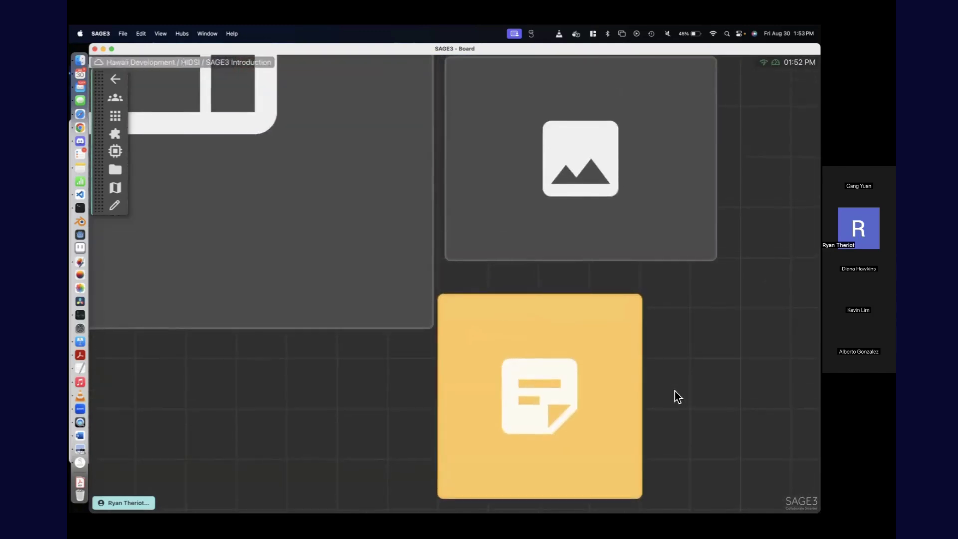
scroll(675, 394, "down", 3)
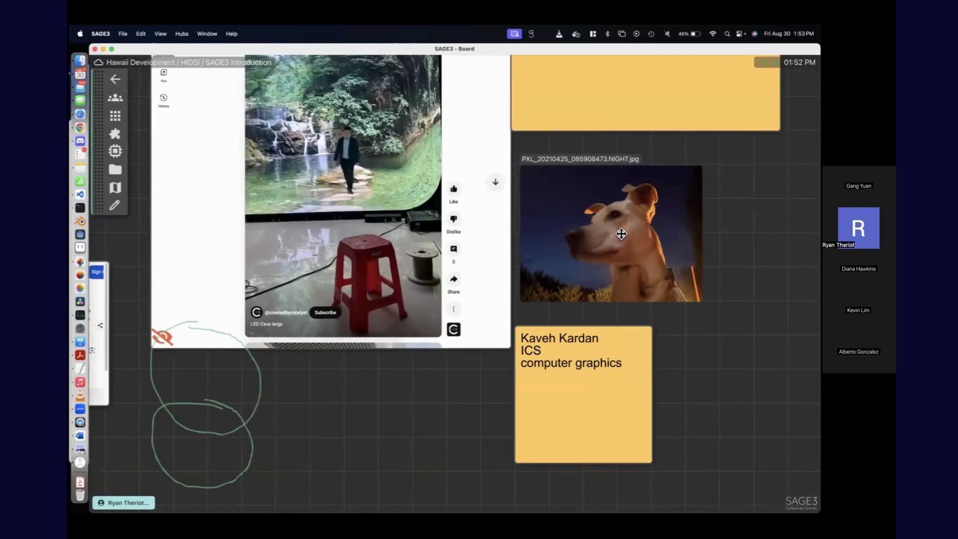
left_click(621, 233)
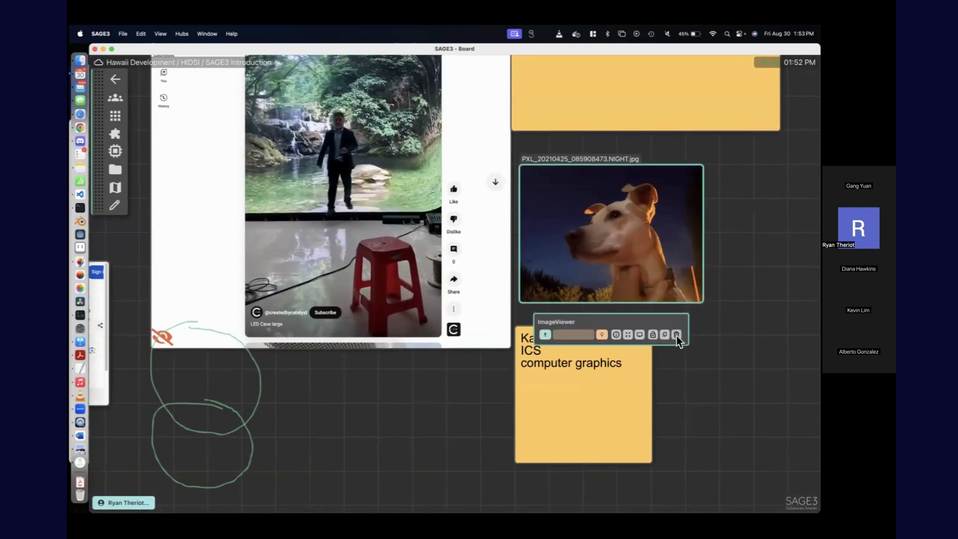
left_click(702, 373)
Step: Move the dog picture up against the lower edge of the yellow Maui Institute of Art & Technology sticky
scroll(701, 373, "up", 3)
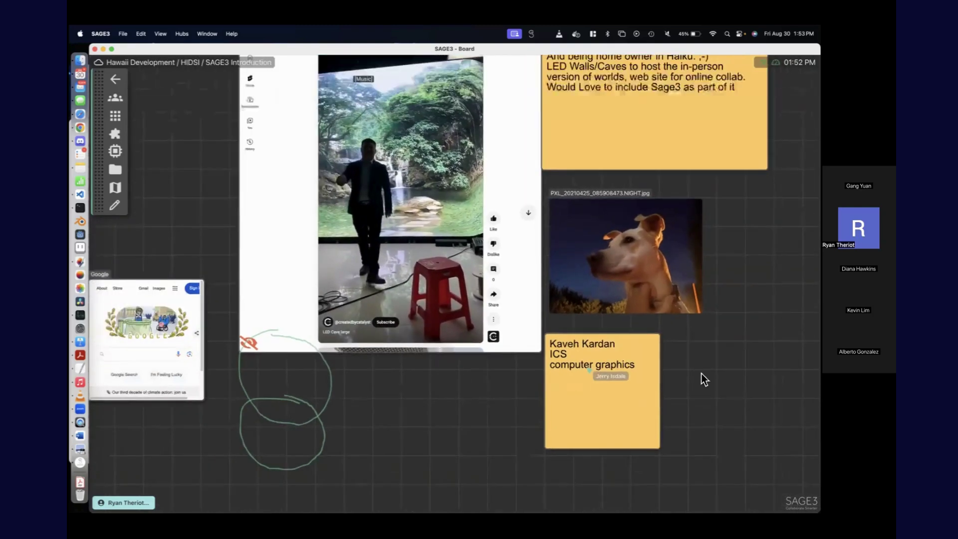
scroll(701, 373, "down", 2)
scroll(635, 338, "up", 1)
scroll(630, 334, "right", 3)
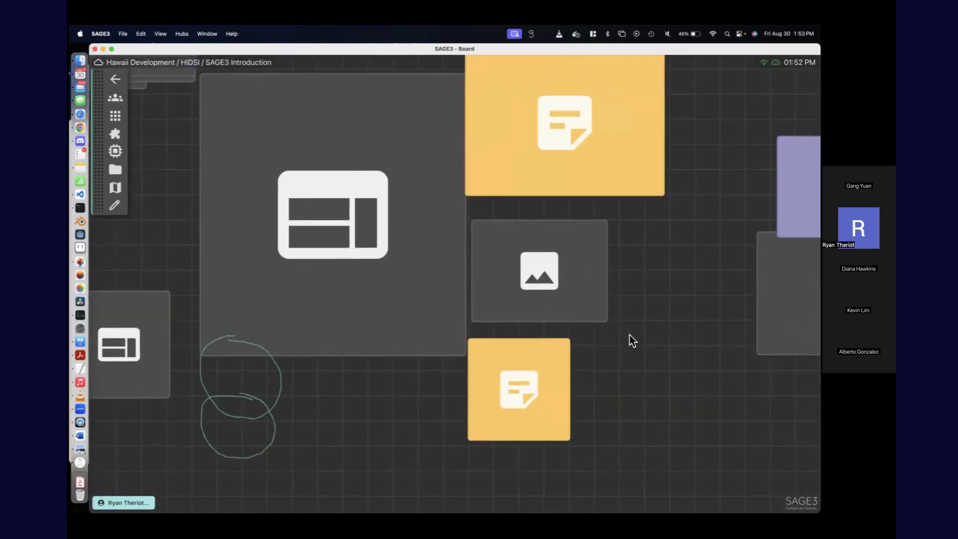
scroll(607, 365, "up", 1)
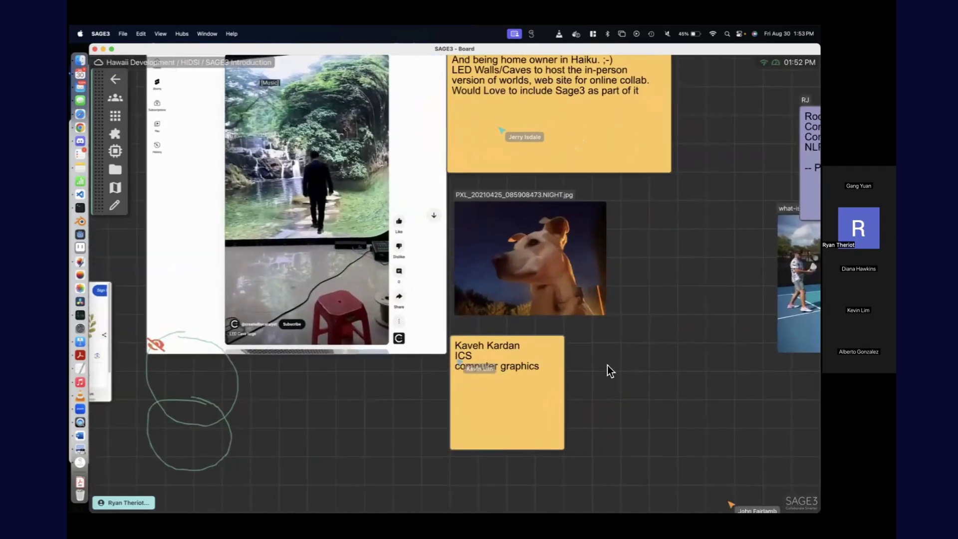
scroll(664, 381, "up", 2)
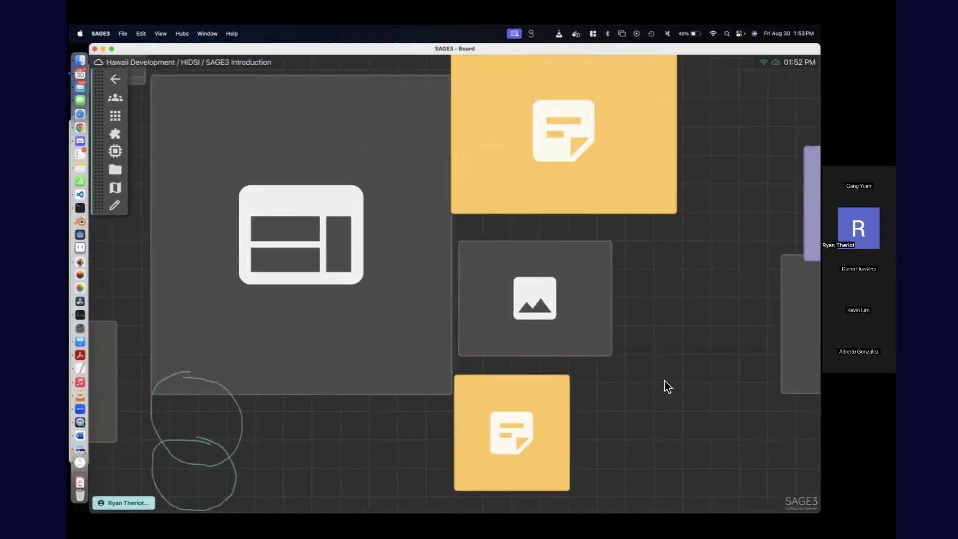
scroll(665, 381, "up", 3)
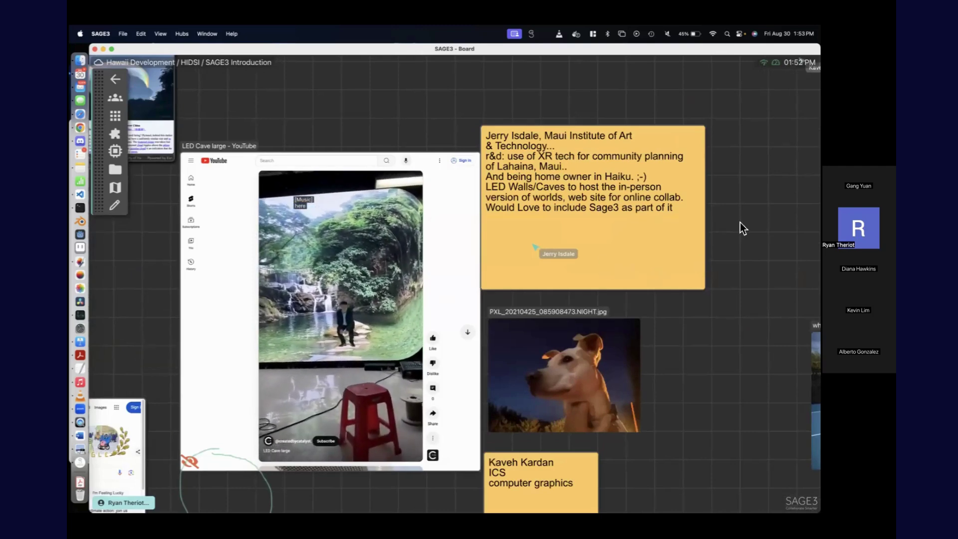
scroll(740, 222, "up", 5)
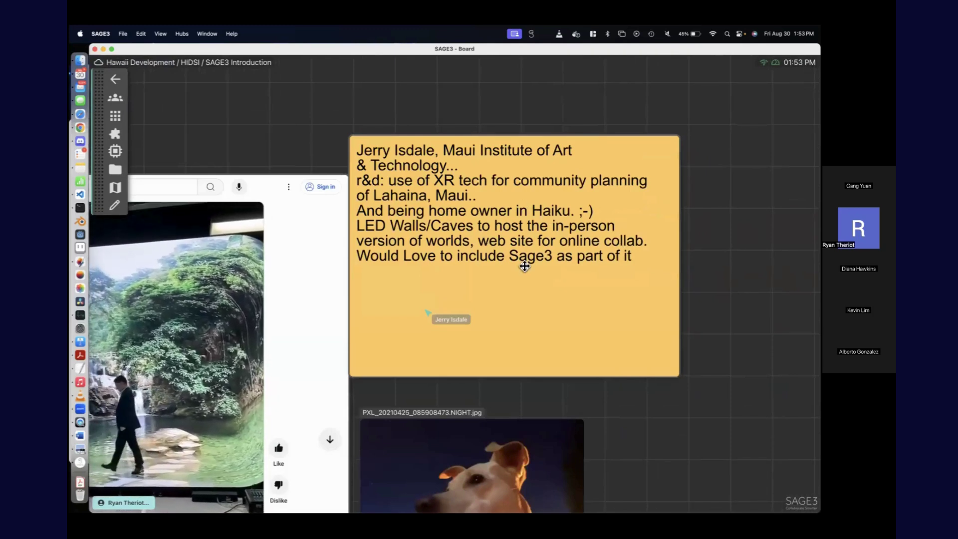
left_click_drag(539, 462, 538, 395)
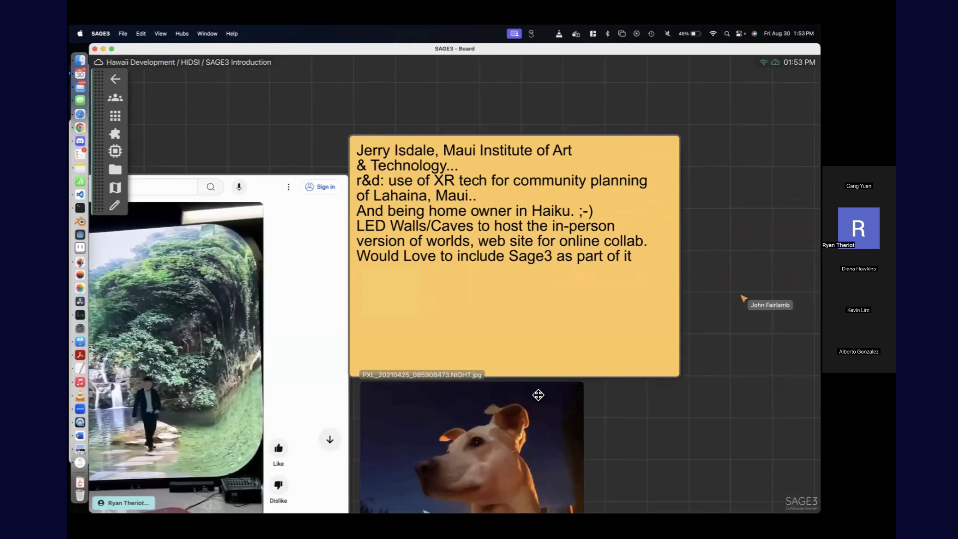
Step: Examine the Maui Institute of Art & Technology sticky and the LED Cave large YouTube Webview beside it
scroll(587, 439, "down", 3)
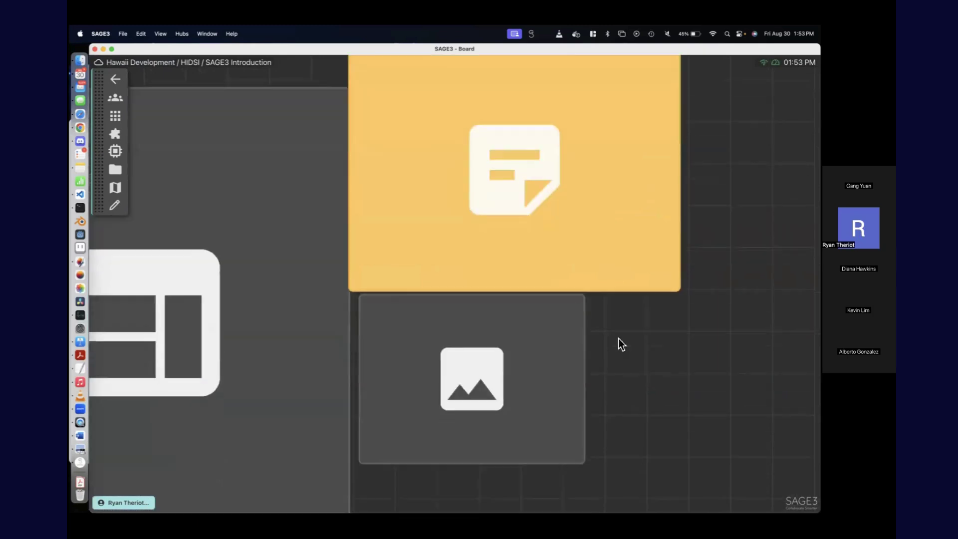
scroll(626, 359, "up", 2)
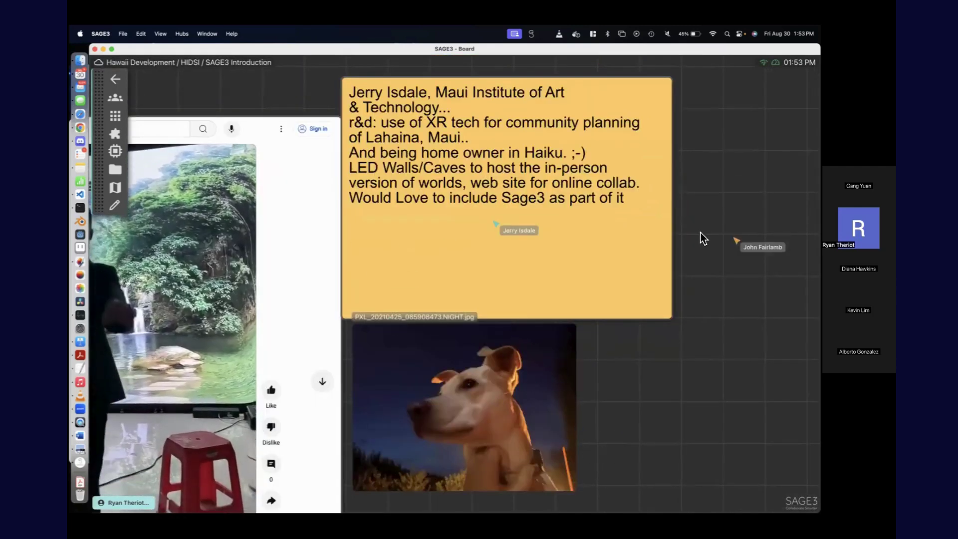
left_click_drag(637, 444, 740, 441)
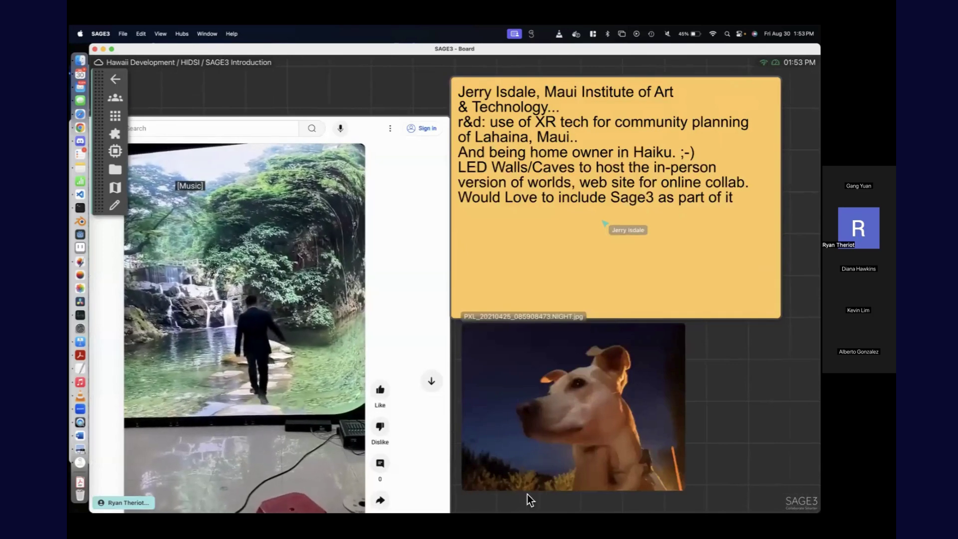
left_click_drag(526, 493, 644, 478)
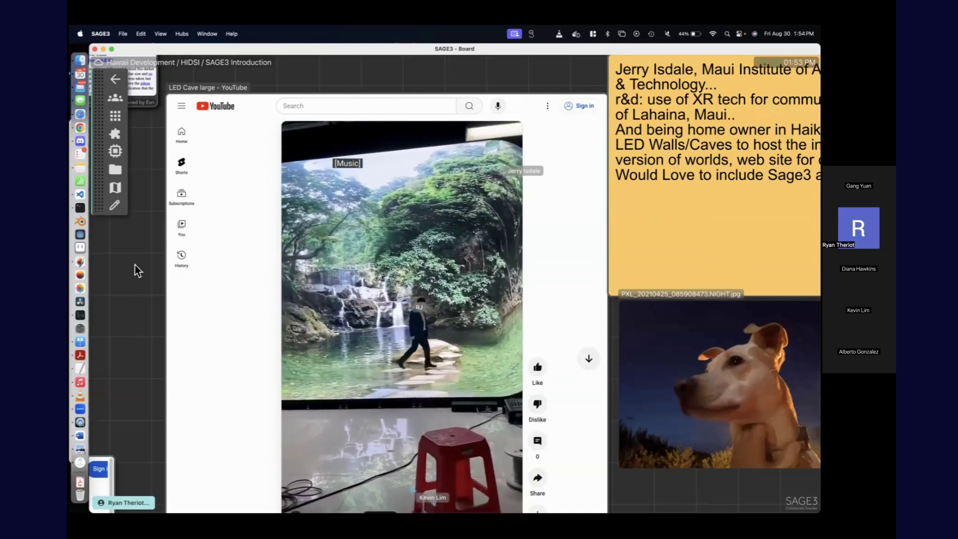
scroll(134, 265, "down", 1)
scroll(134, 264, "down", 3)
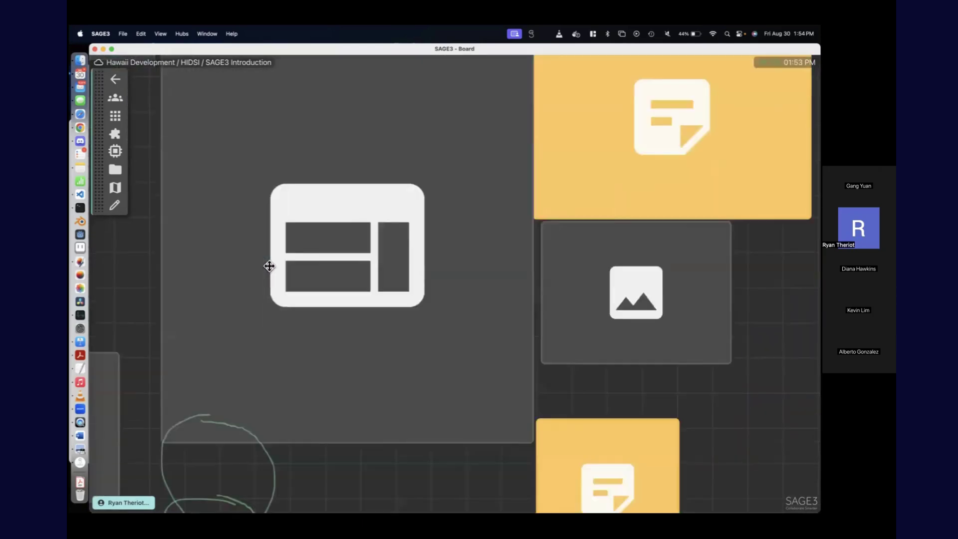
scroll(267, 269, "up", 2)
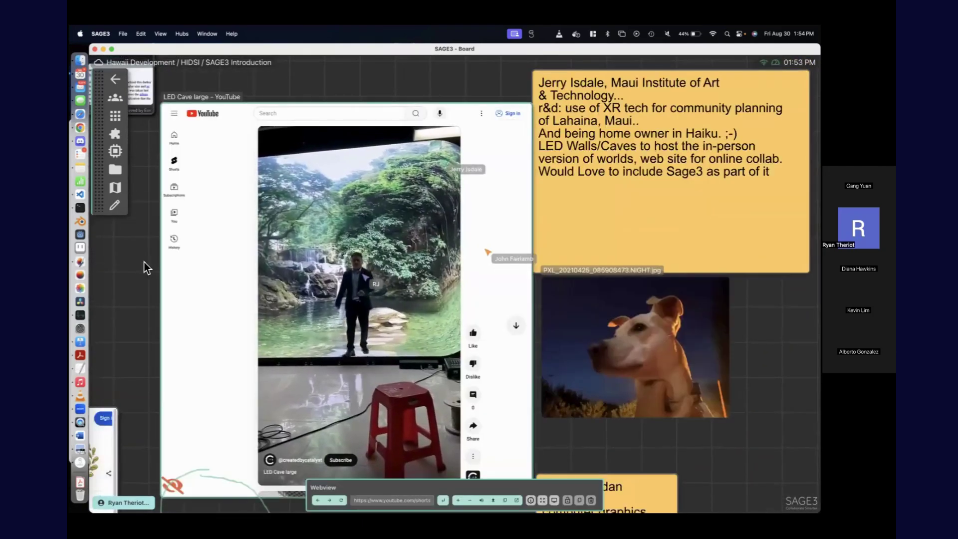
left_click(145, 269)
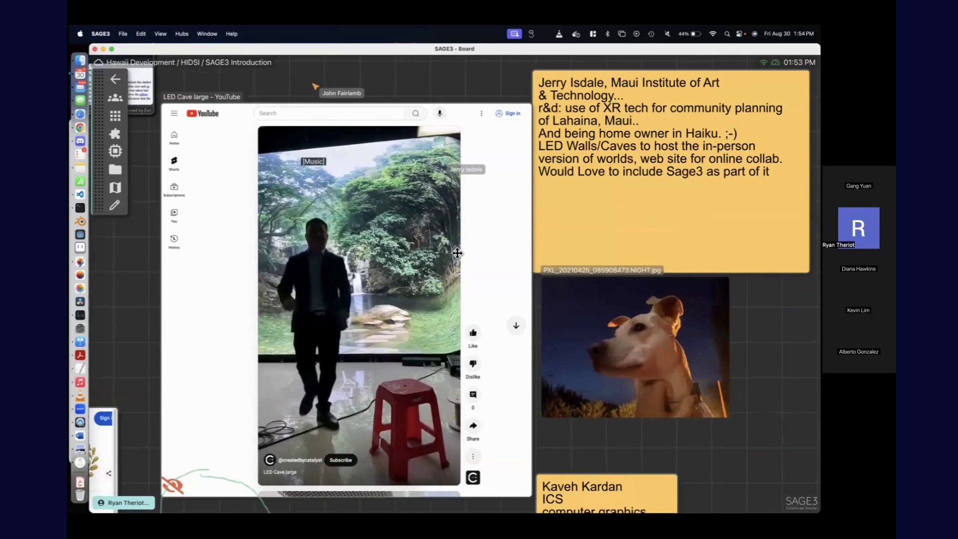
scroll(400, 238, "up", 3)
scroll(400, 238, "down", 3)
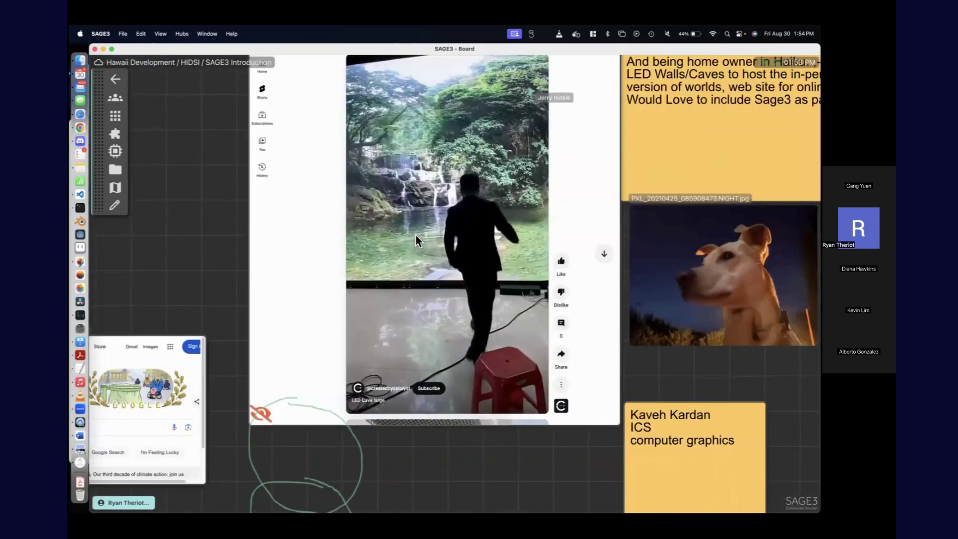
Step: Open the LED Cave large Webview's page in the desktop browser and return to the SAGE3 board
left_click(449, 420)
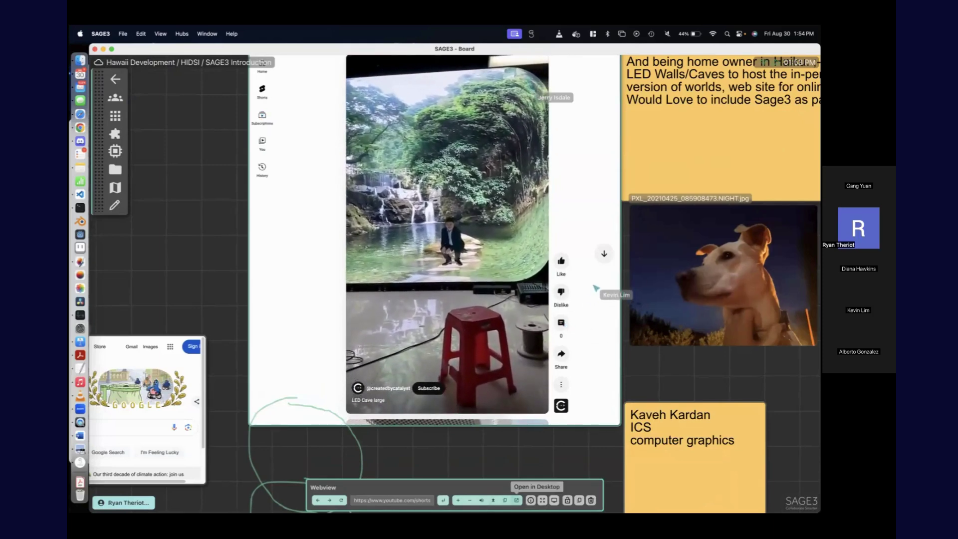
left_click(516, 500)
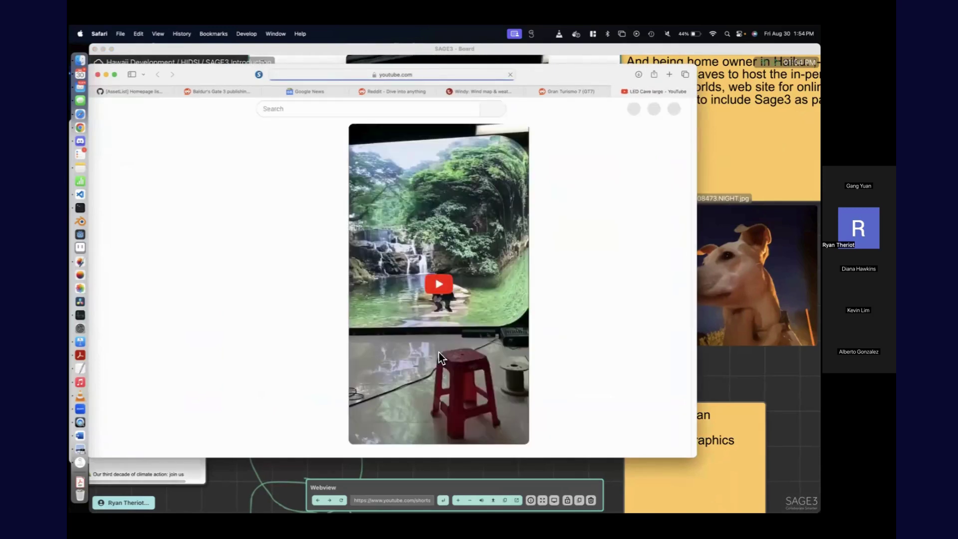
left_click(615, 94)
left_click(720, 369)
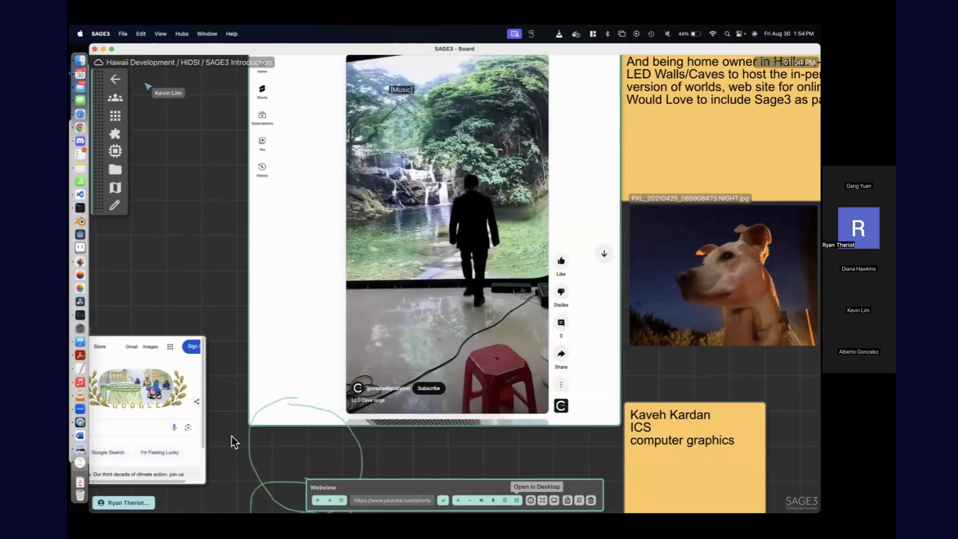
Step: Survey the wider board around the LED Cave large Webview, including the code editors, presentation slides and participants' stickies
scroll(232, 436, "down", 8)
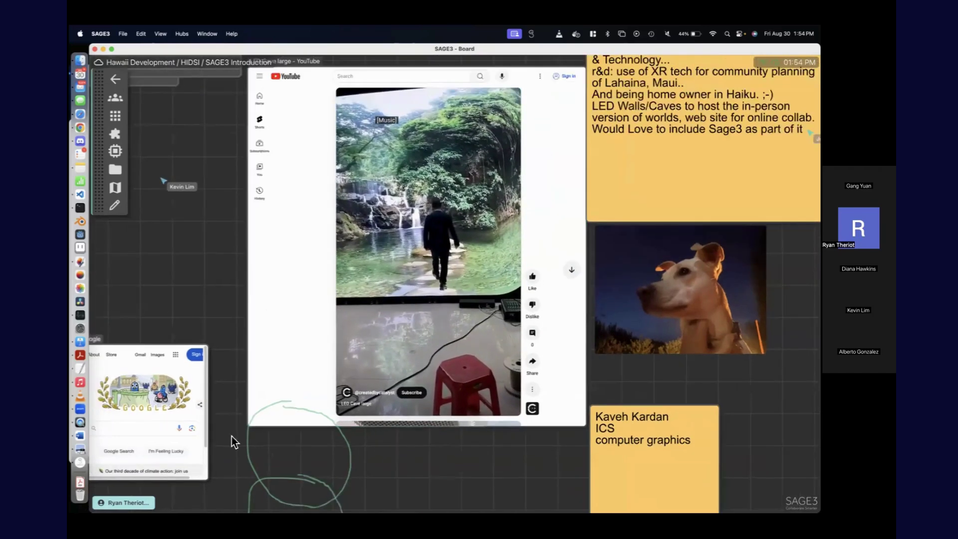
scroll(286, 373, "down", 6)
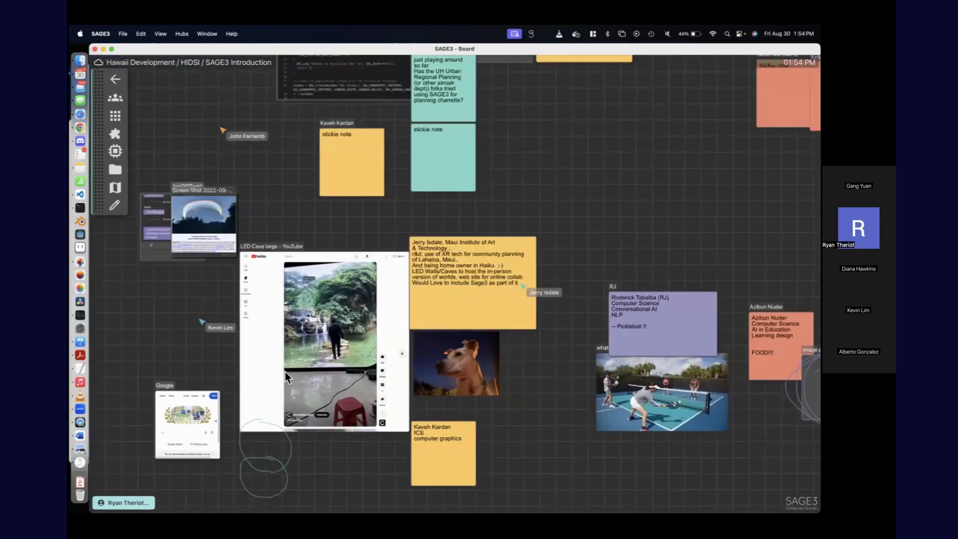
scroll(282, 382, "left", 5)
scroll(283, 382, "up", 2)
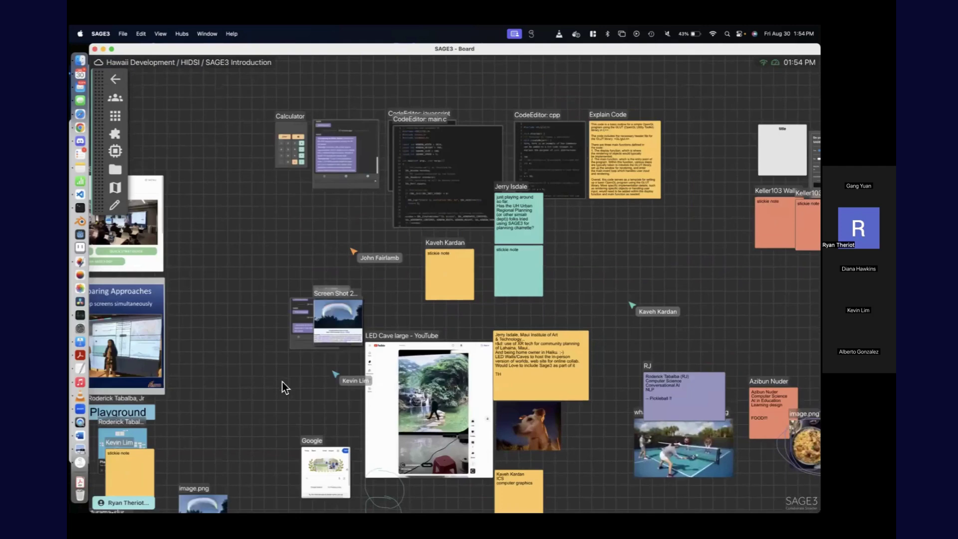
scroll(283, 386, "down", 4)
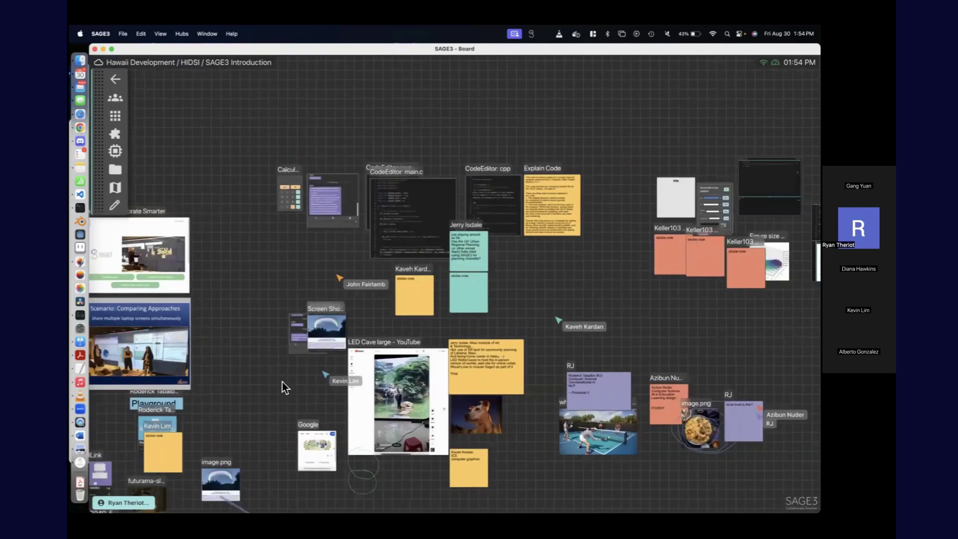
scroll(282, 382, "left", 1)
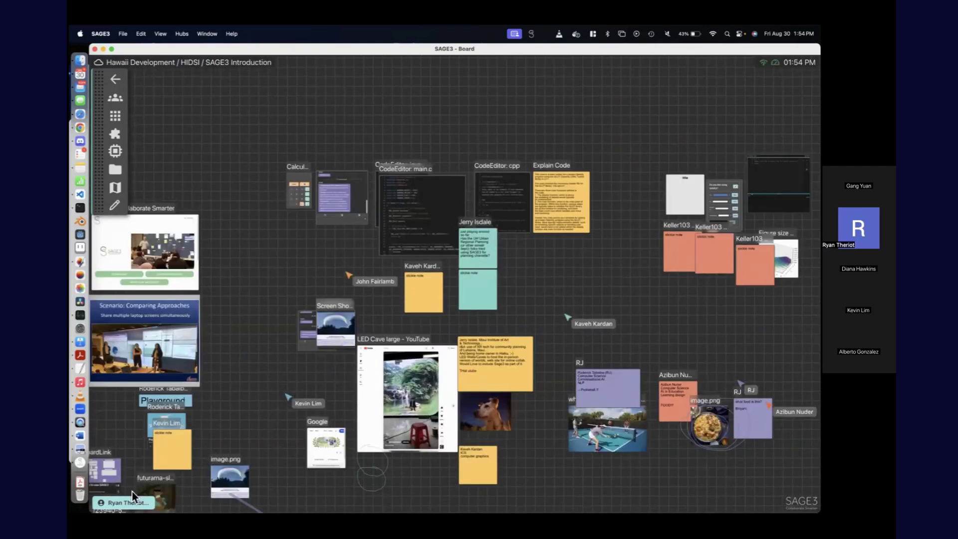
Step: Switch to Chrome and review the Support page of the SAGE3 website at sage3.sagecommons.org
left_click(81, 128)
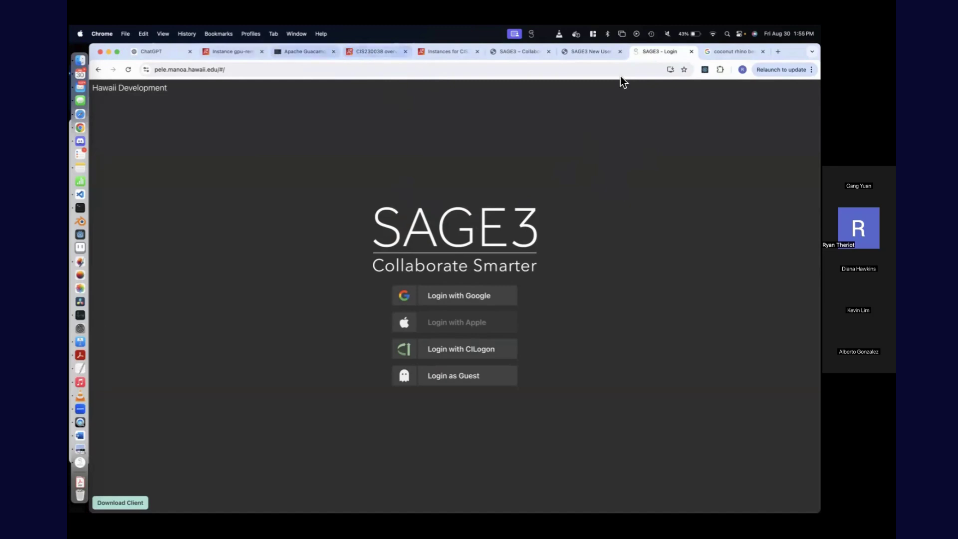
left_click(539, 52)
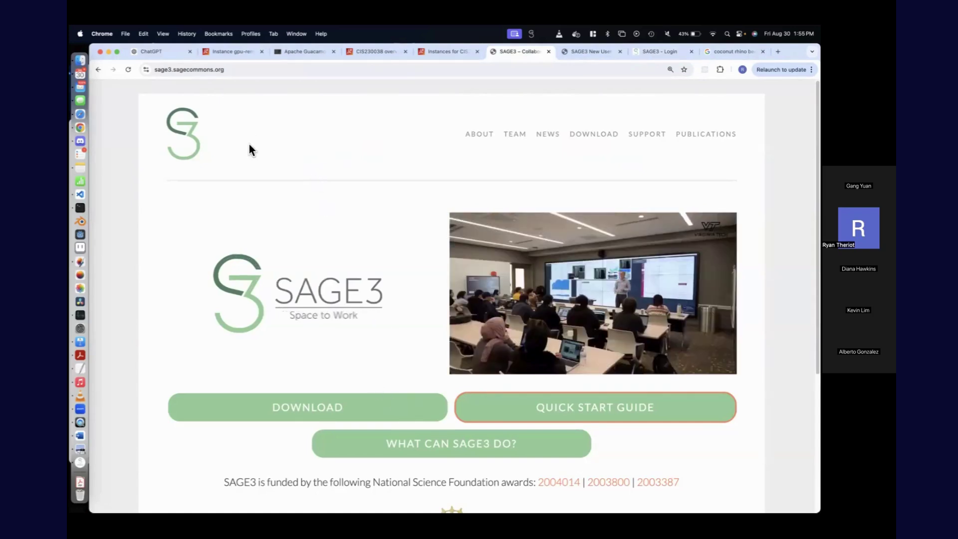
left_click(595, 136)
left_click(638, 138)
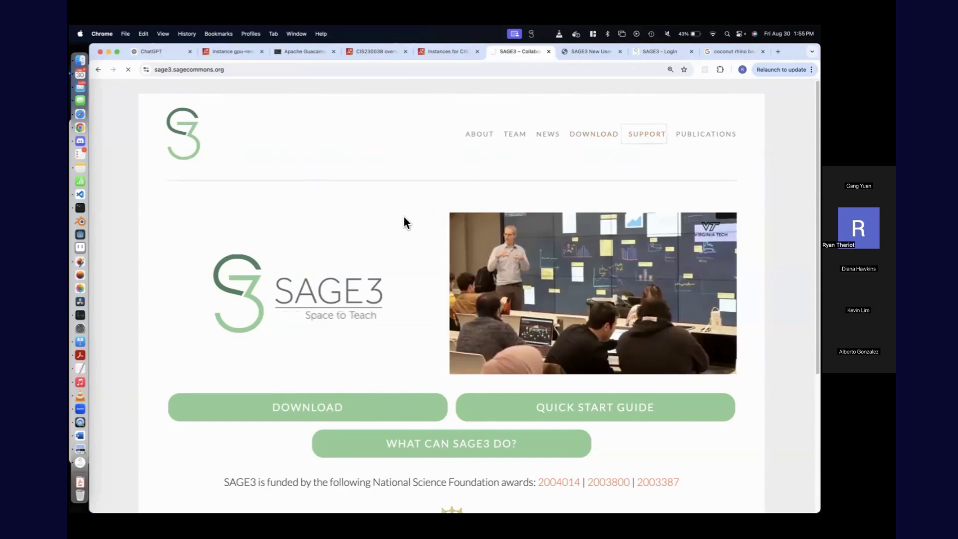
scroll(616, 214, "down", 5)
scroll(615, 219, "up", 5)
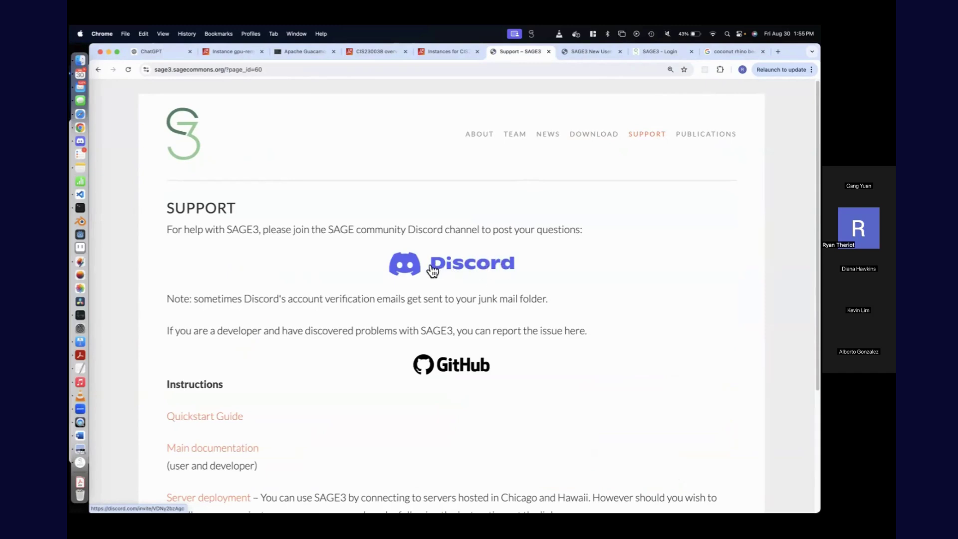
Step: View the sage3-support channel of the SAGE Community server in Discord and return to the Support page in Chrome
left_click(84, 142)
left_click(225, 119)
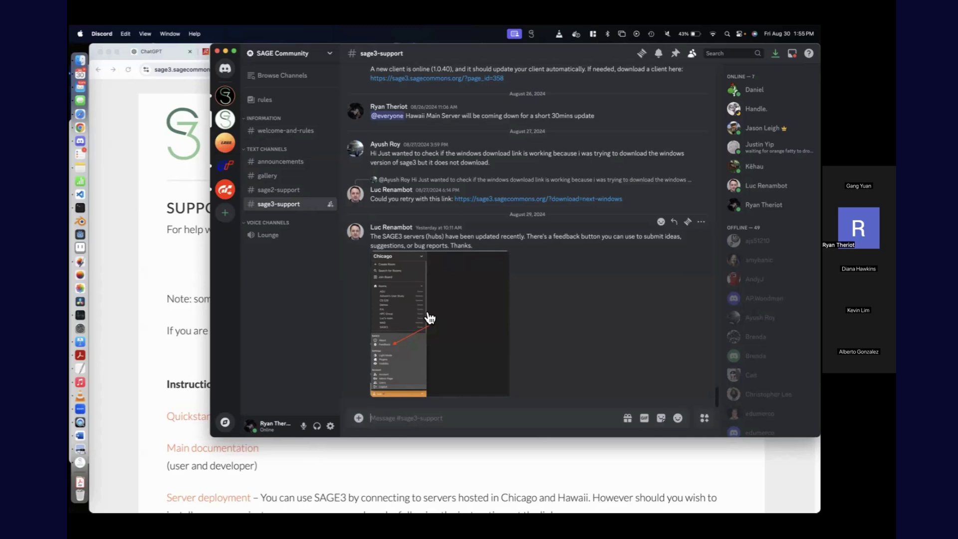
left_click(157, 171)
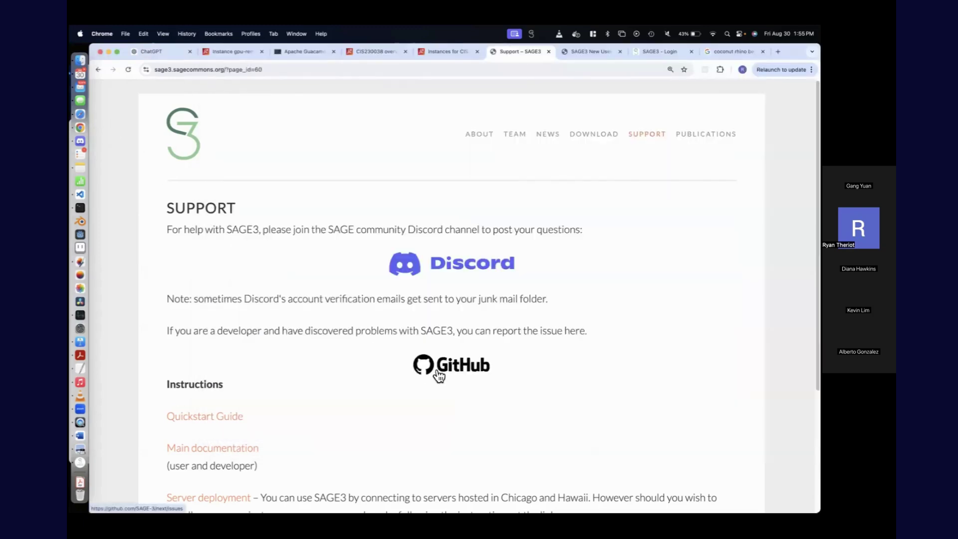
Step: Switch back to the SAGE3 board and submit the feedback report "I really hate this software!"
left_click(81, 462)
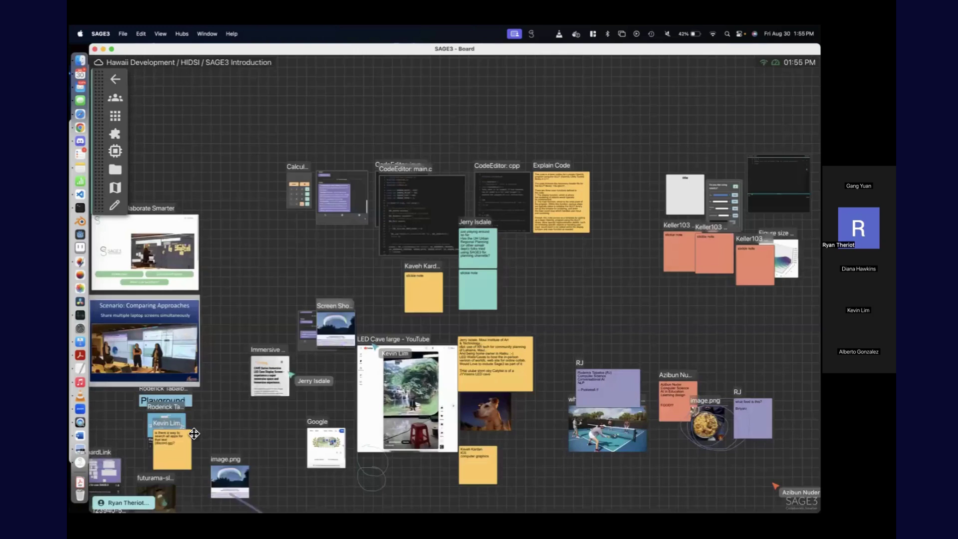
left_click(125, 503)
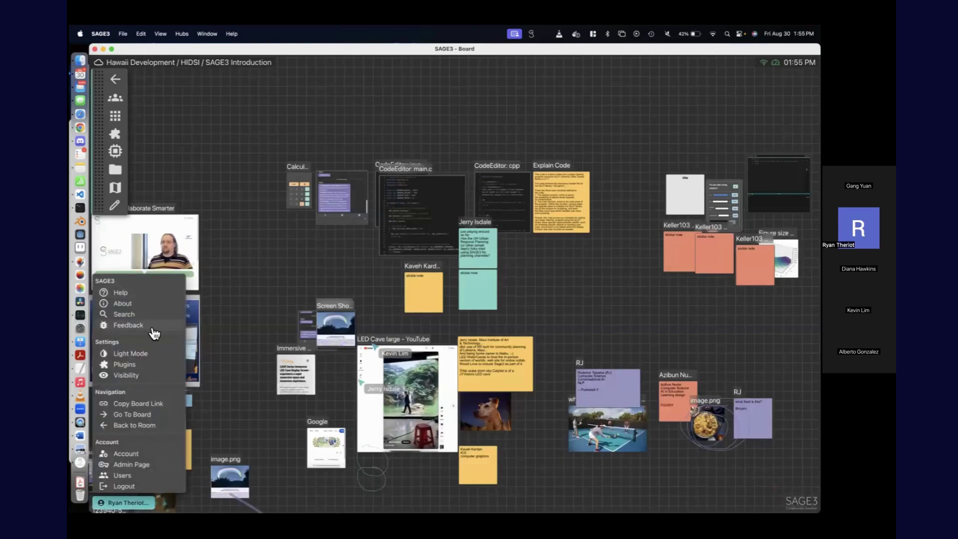
left_click(128, 325)
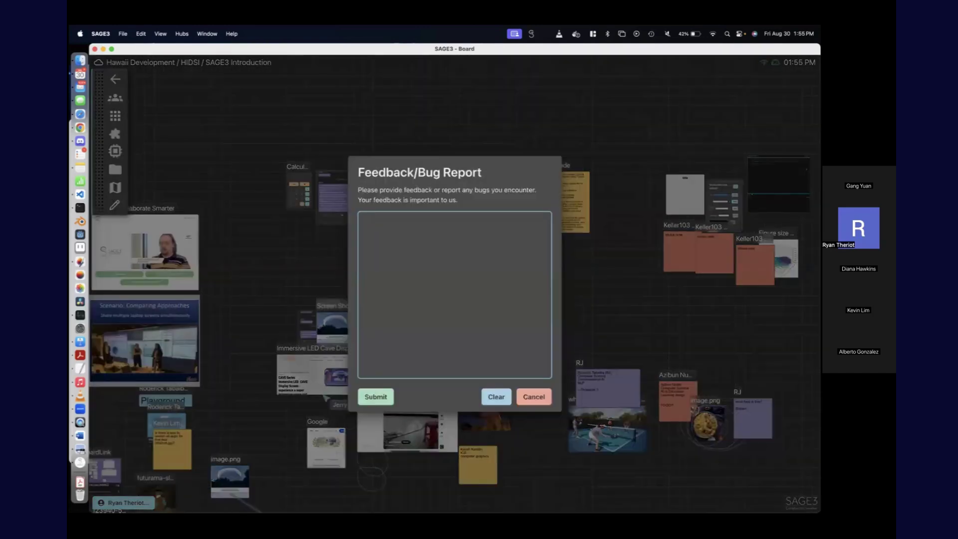
type("I really hate this software!")
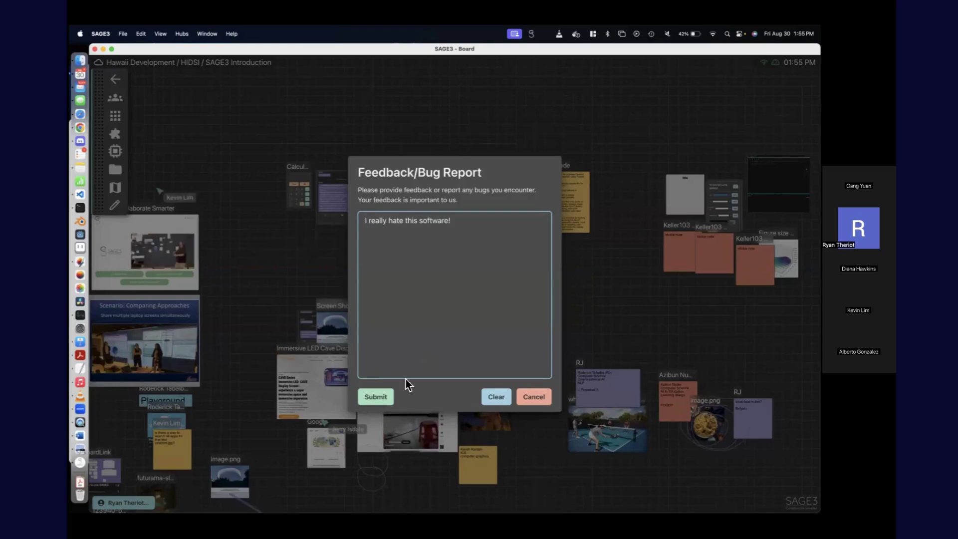
left_click(381, 399)
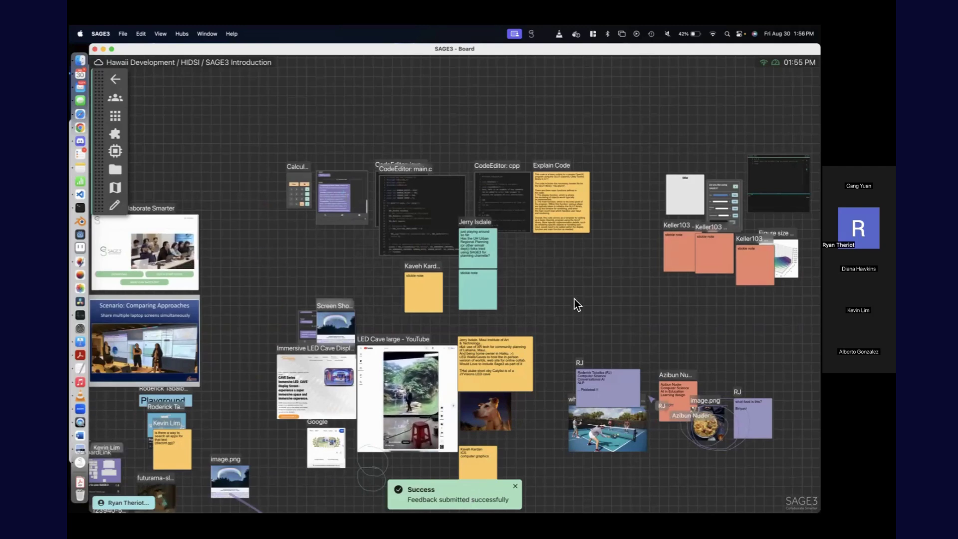
Step: Examine the orange AI in Education sticky, the circled food picture and the purple "what food is this?" sticky
scroll(574, 299, "down", 5)
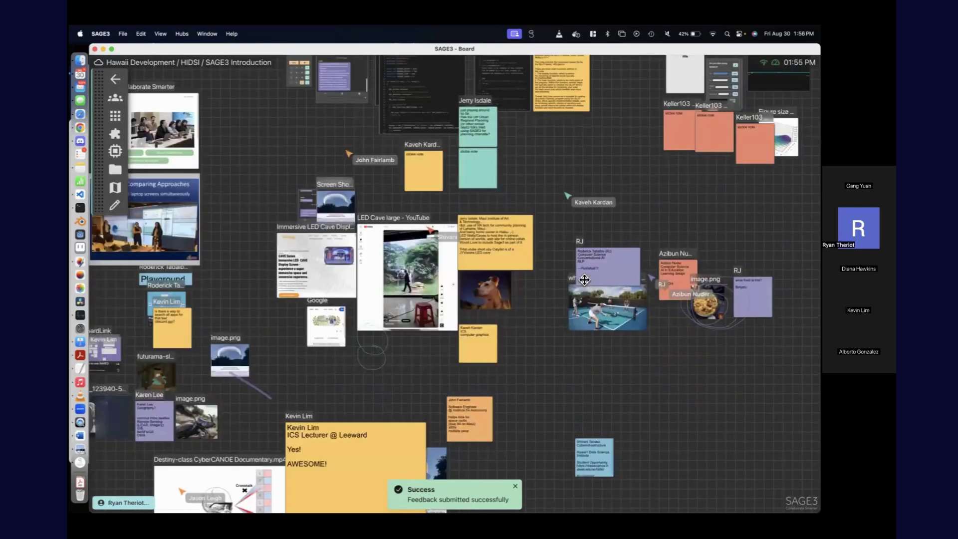
scroll(693, 237, "up", 10)
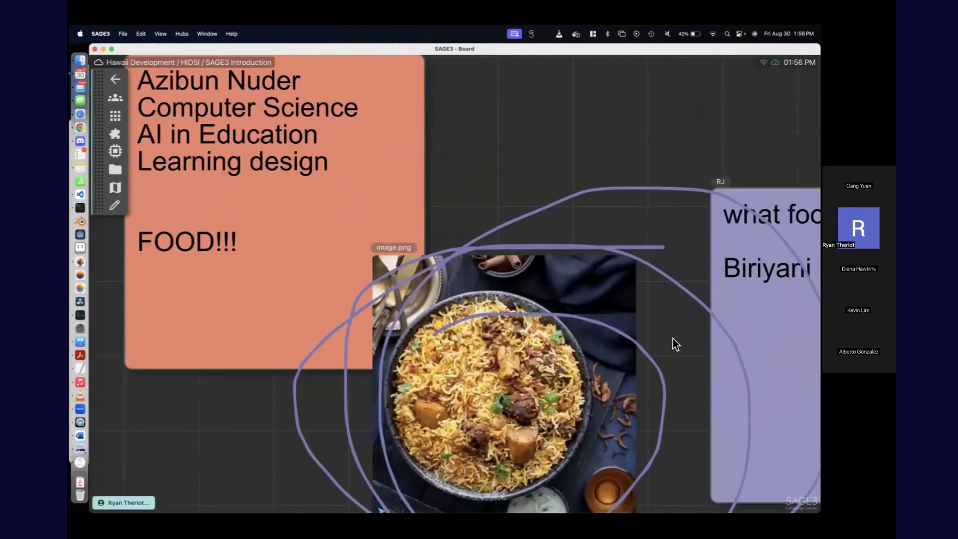
scroll(674, 344, "down", 3)
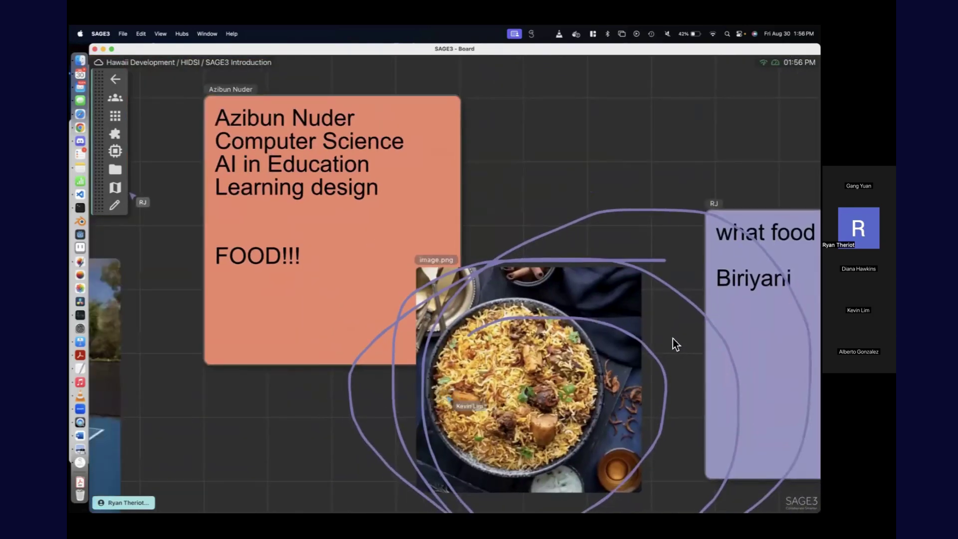
left_click_drag(673, 339, 531, 316)
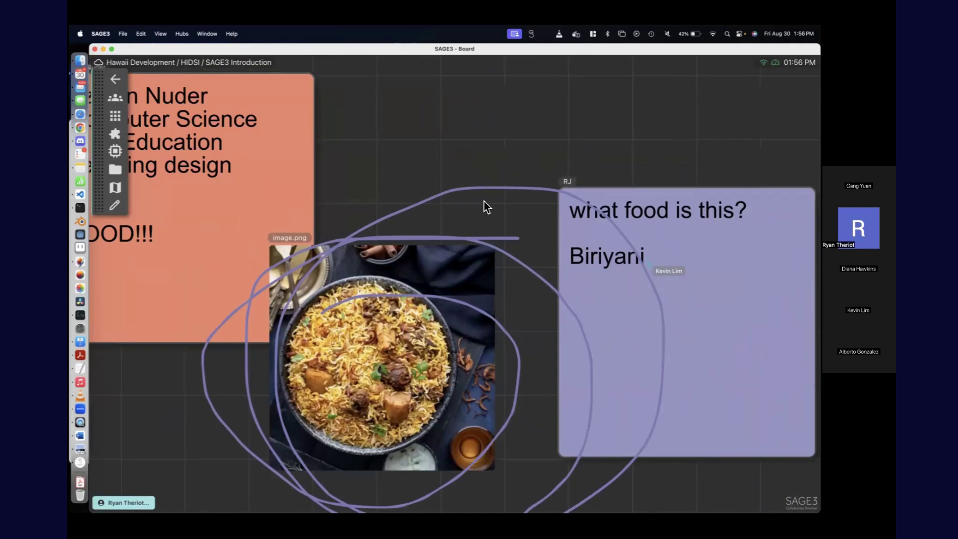
left_click_drag(417, 175, 554, 198)
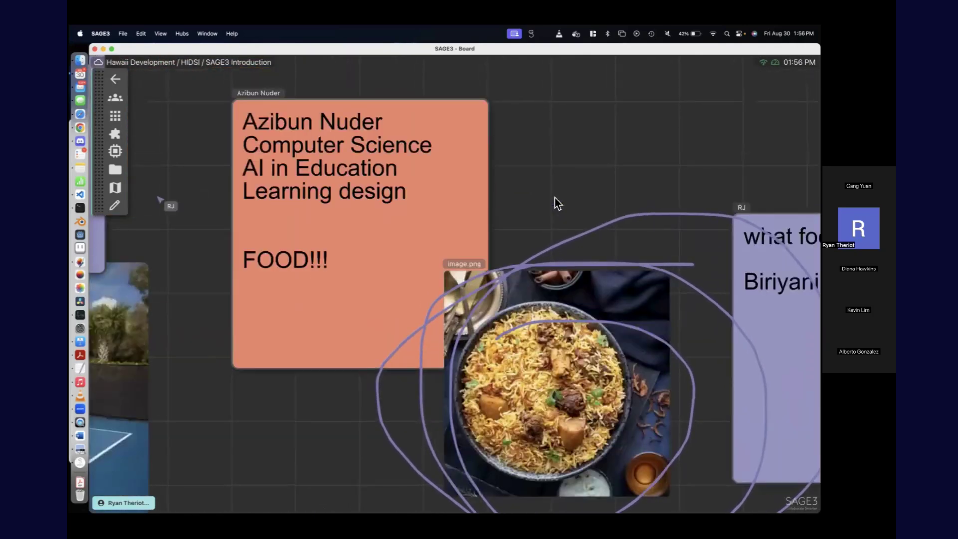
Step: Examine the purple Conversational AI sticky and the pickleball picture beneath it
scroll(555, 198, "down", 5)
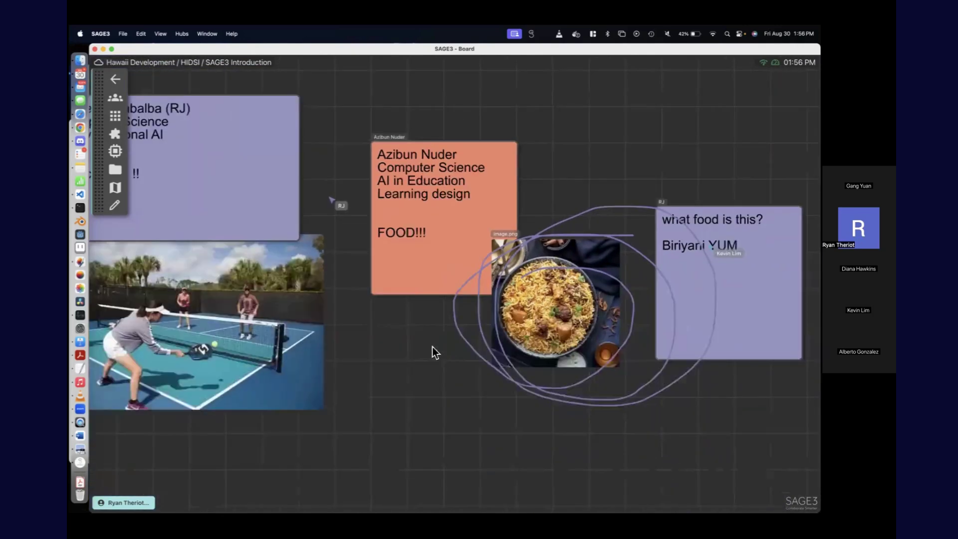
scroll(527, 373, "left", 5)
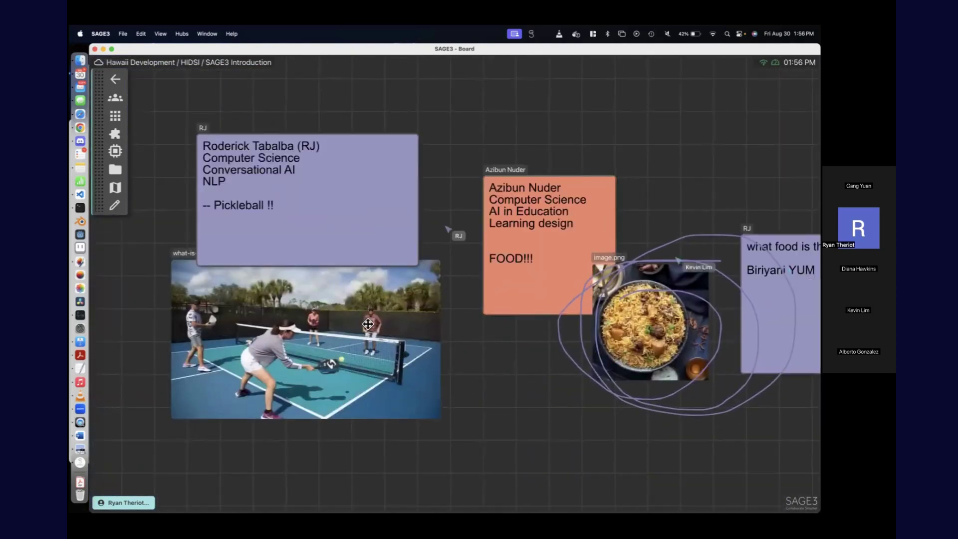
scroll(496, 406, "left", 5)
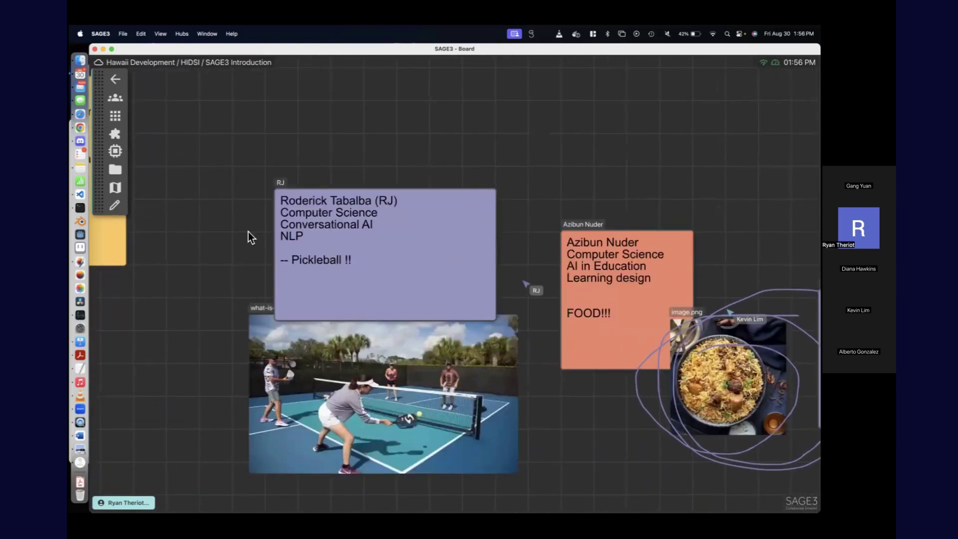
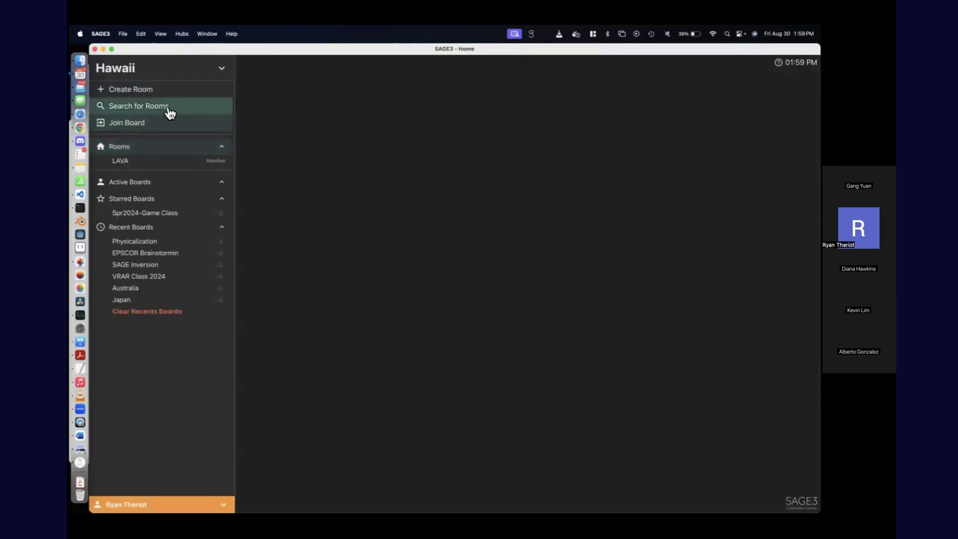
Step: Search the Hawaii hub's rooms for "ics" and join ICS 369, ICS369 and Video Game Design C
left_click(167, 106)
type("ics")
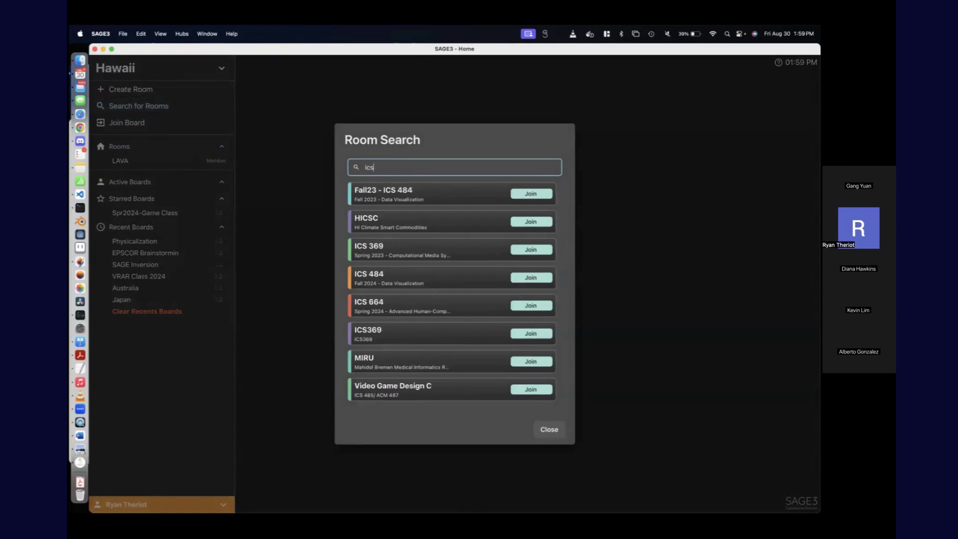
left_click(513, 251)
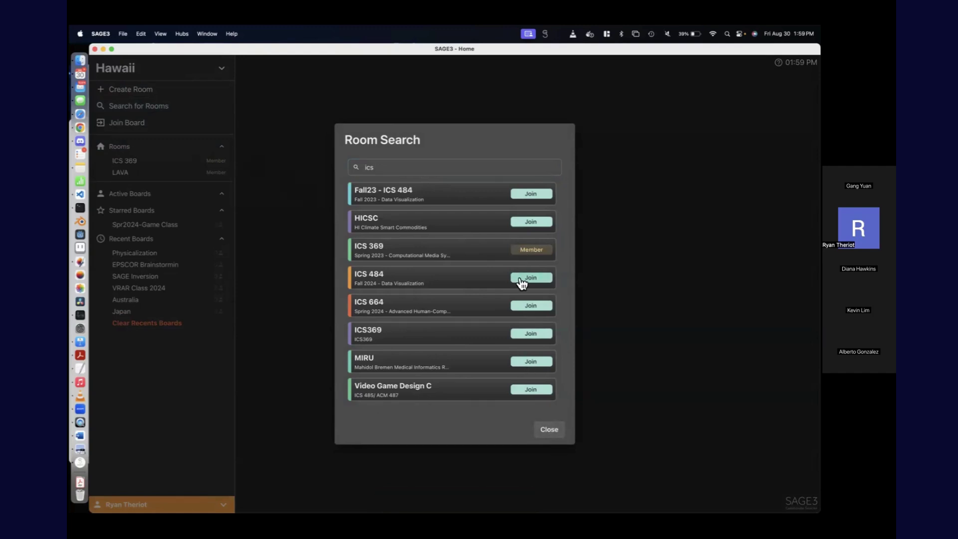
left_click(529, 334)
left_click(531, 389)
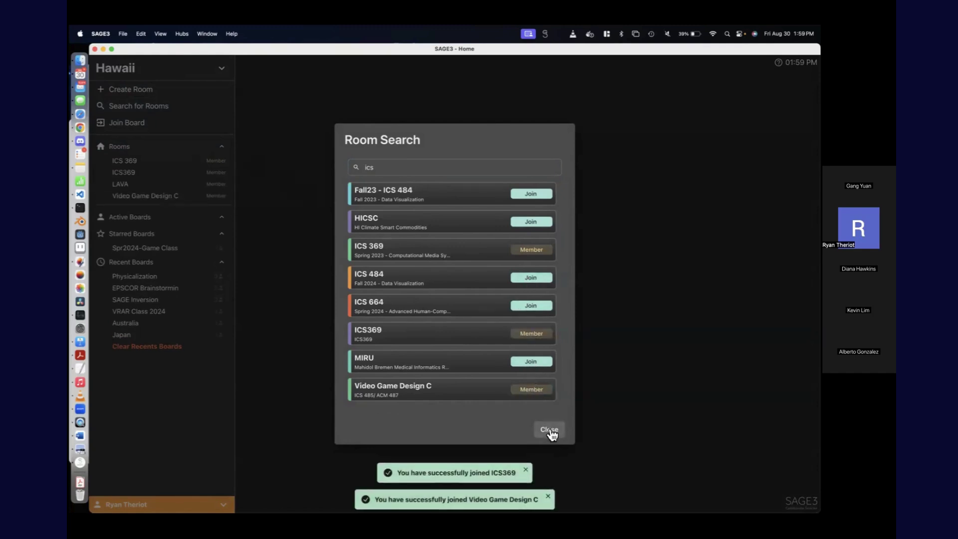
left_click(548, 429)
Step: Look into the ICS369 room and open the Introductions board from the Video Game Design C room
left_click(124, 172)
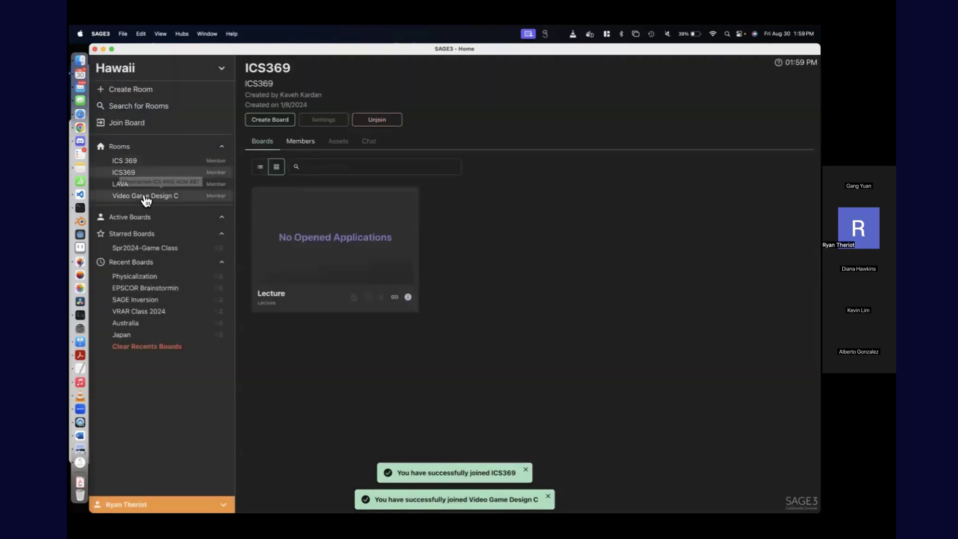
left_click(143, 195)
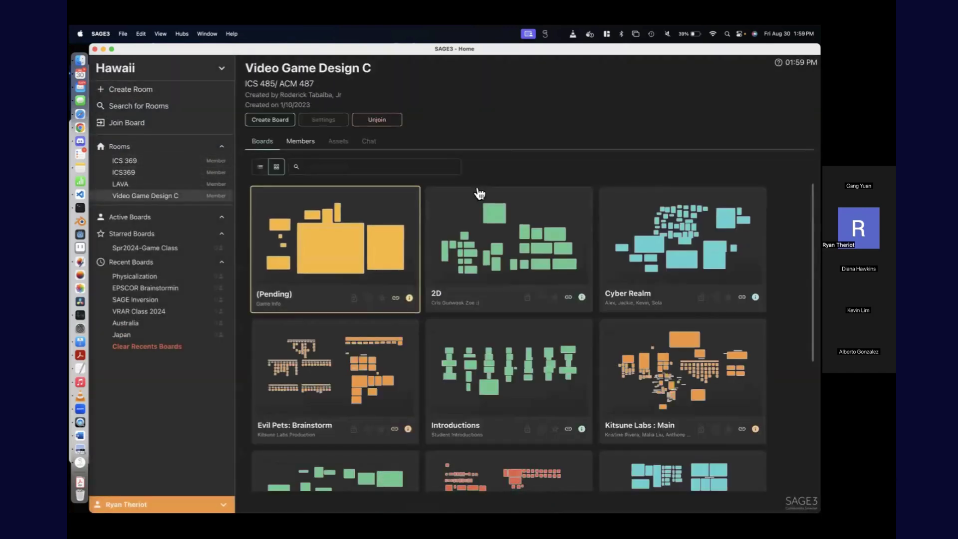
scroll(560, 248, "down", 3)
scroll(560, 248, "down", 1)
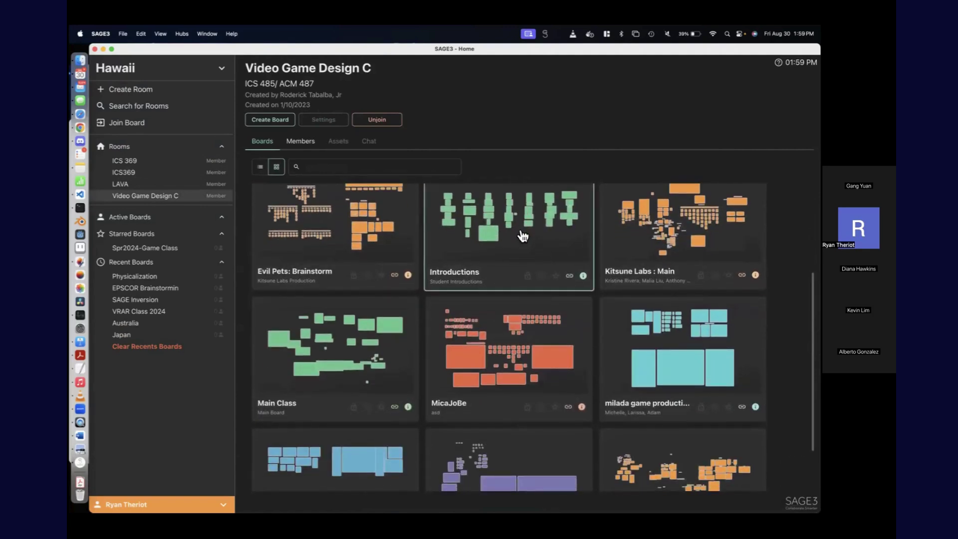
left_click(522, 235)
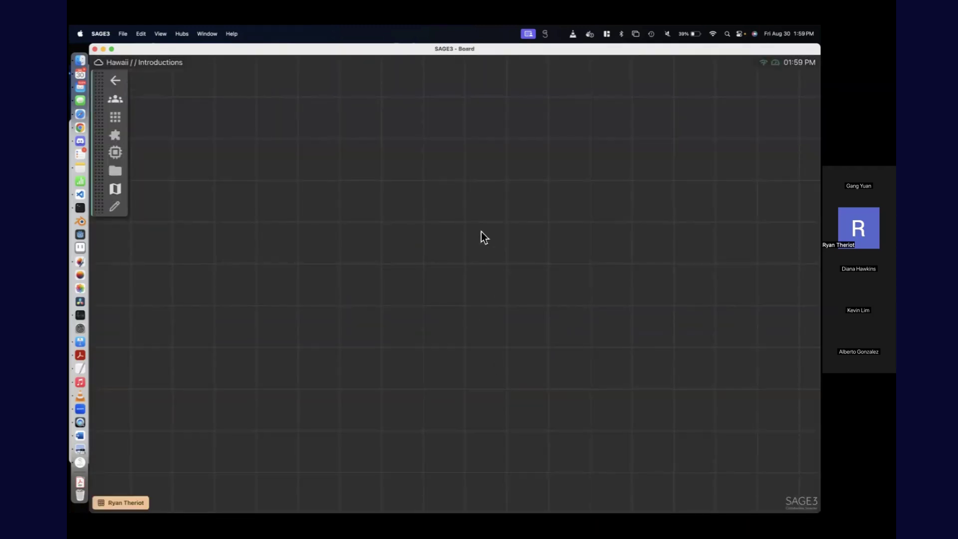
Step: Return to the Video Game Design C room, open its MicaJoBe board and look over the game covers and stage sketches
left_click(115, 87)
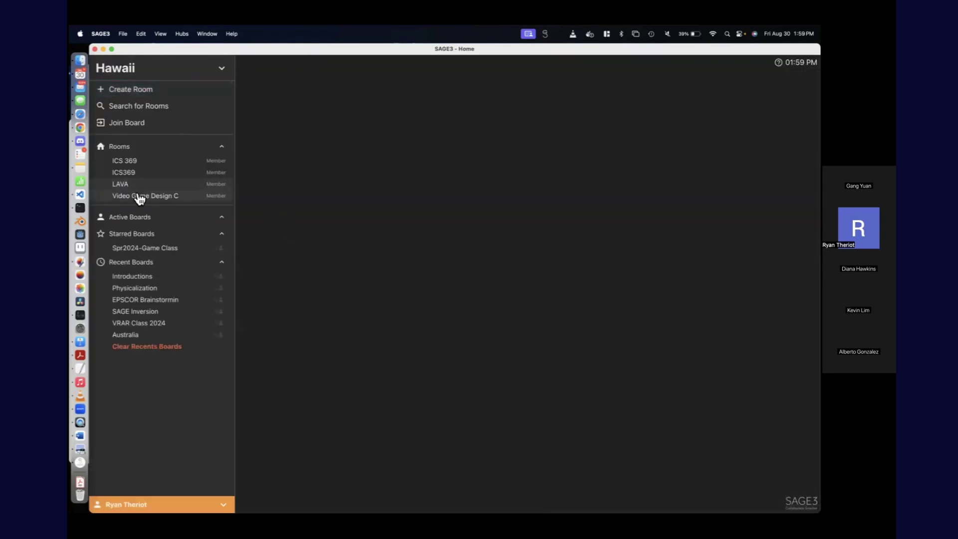
left_click(136, 195)
scroll(524, 321, "down", 5)
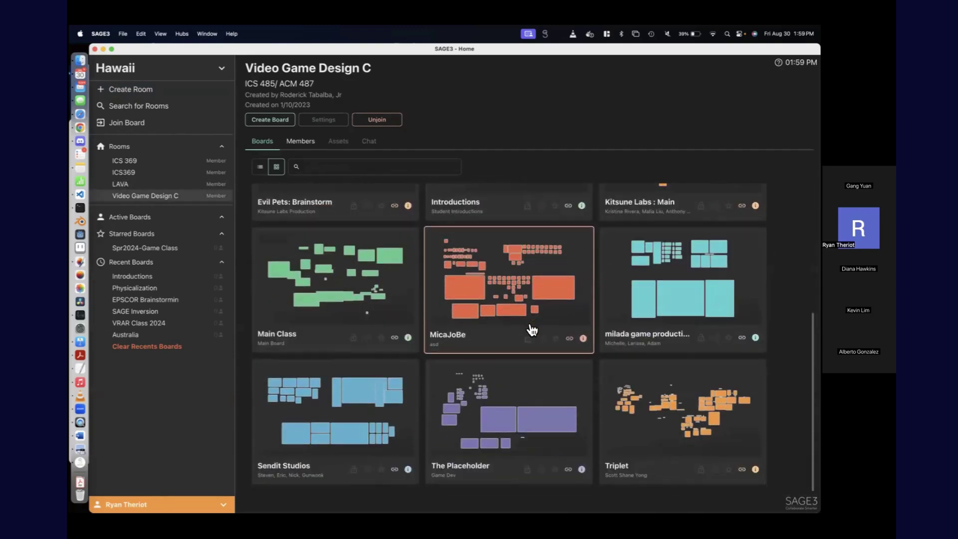
left_click(480, 304)
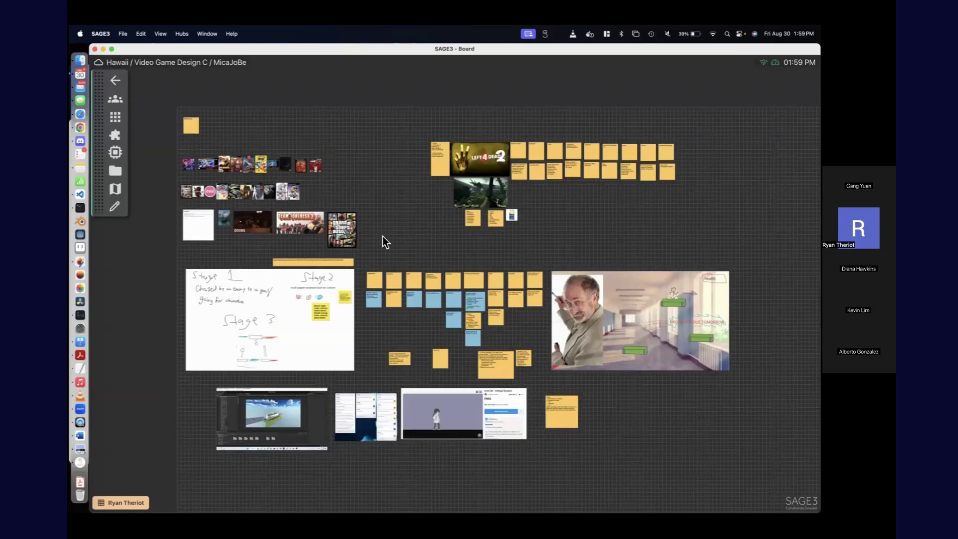
scroll(548, 241, "up", 5)
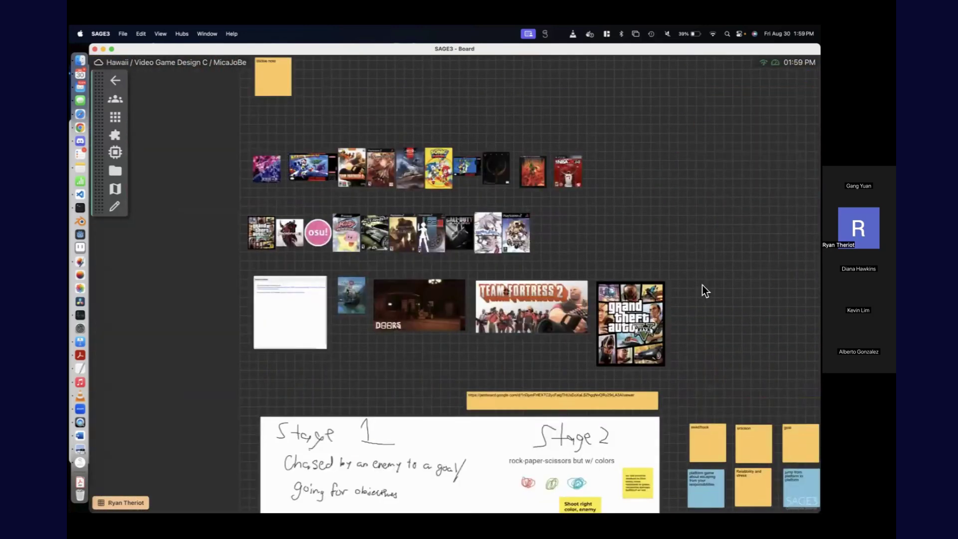
left_click_drag(702, 285, 529, 121)
Step: Go back to the Video Game Design C room, open the Evil Pets: Brainstorm board and examine its sticky-note tables
left_click(116, 80)
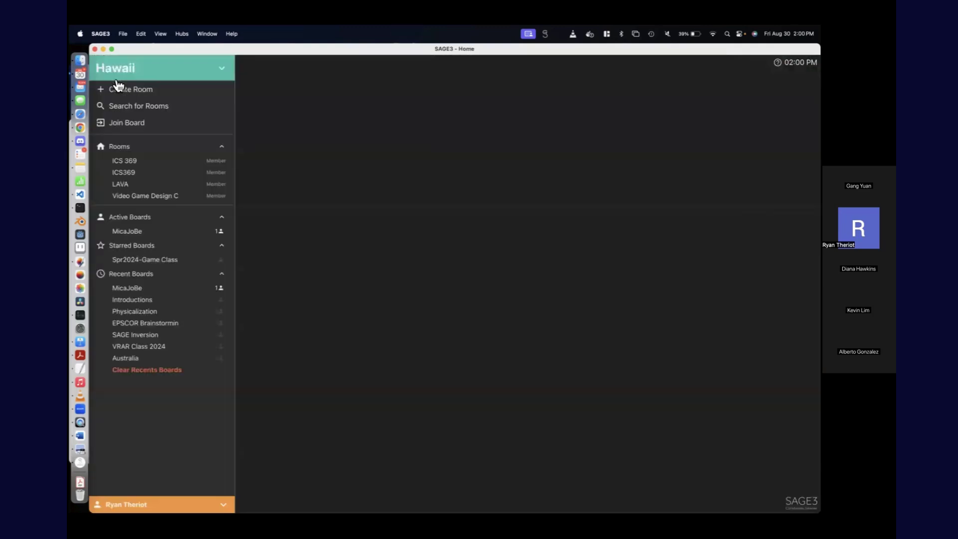
scroll(424, 305, "down", 3)
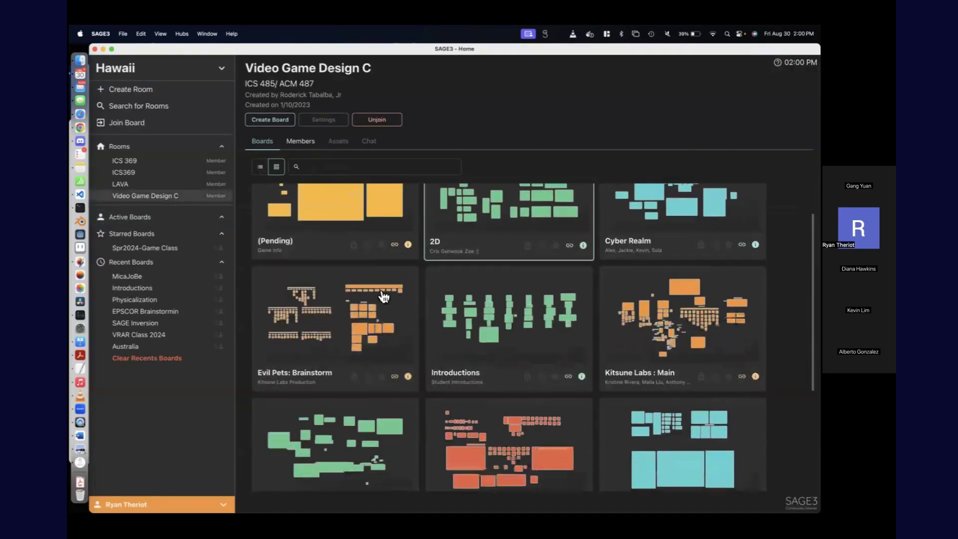
left_click(378, 300)
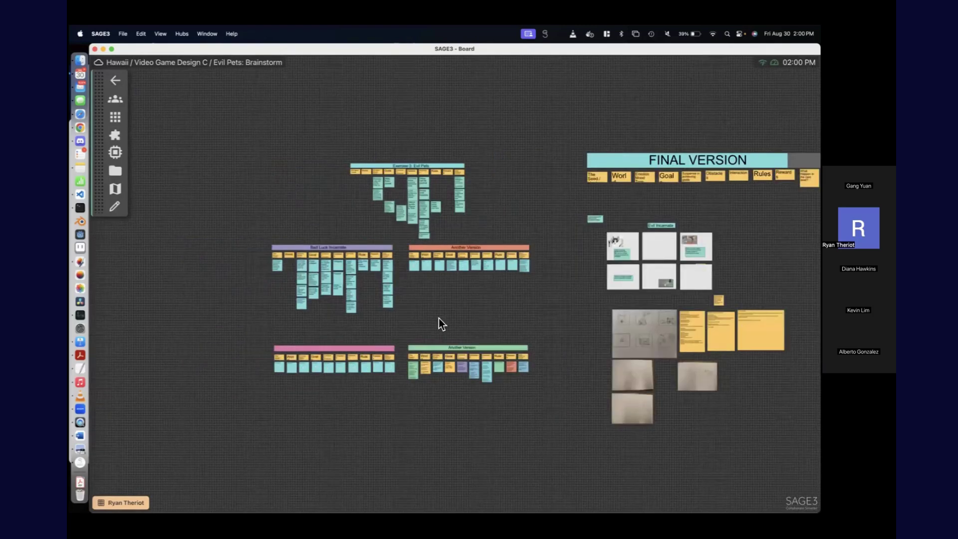
scroll(492, 315, "up", 5)
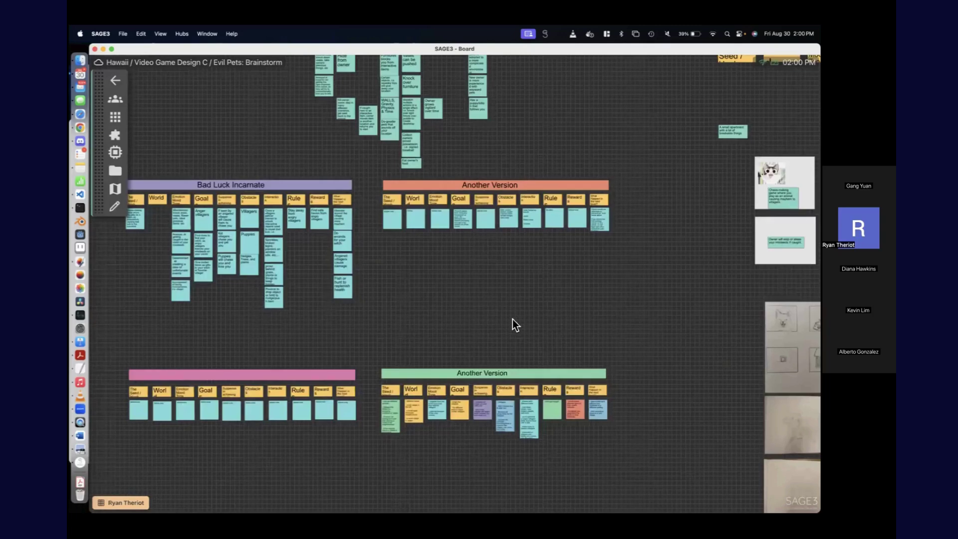
scroll(513, 318, "up", 2)
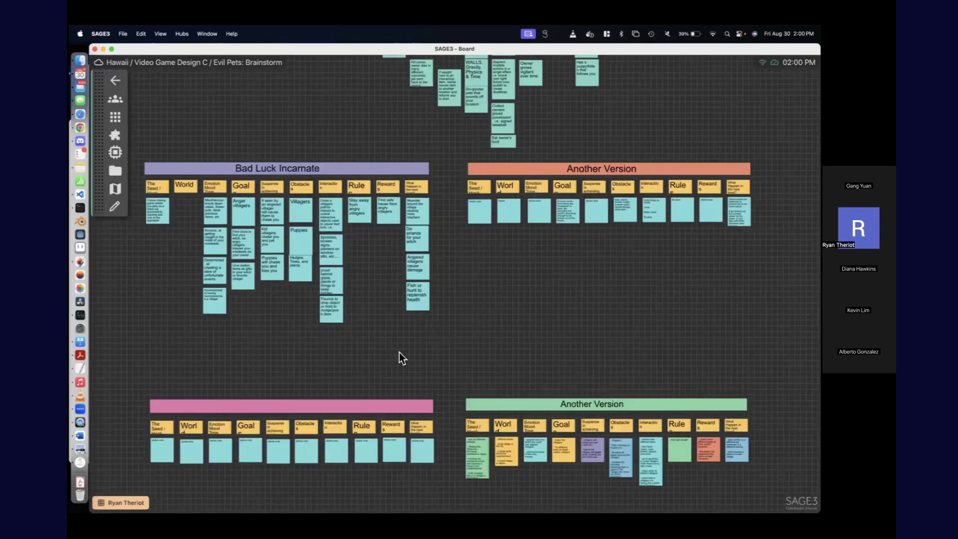
Step: Leave the Evil Pets: Brainstorm board and open the Kitsune Labs : Main board from the same room
left_click(115, 88)
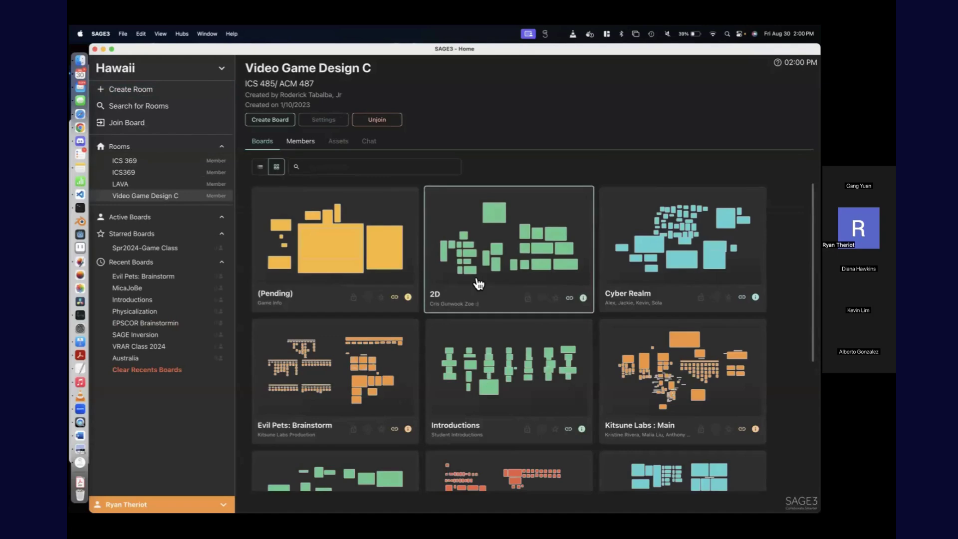
scroll(478, 283, "down", 5)
left_click(625, 243)
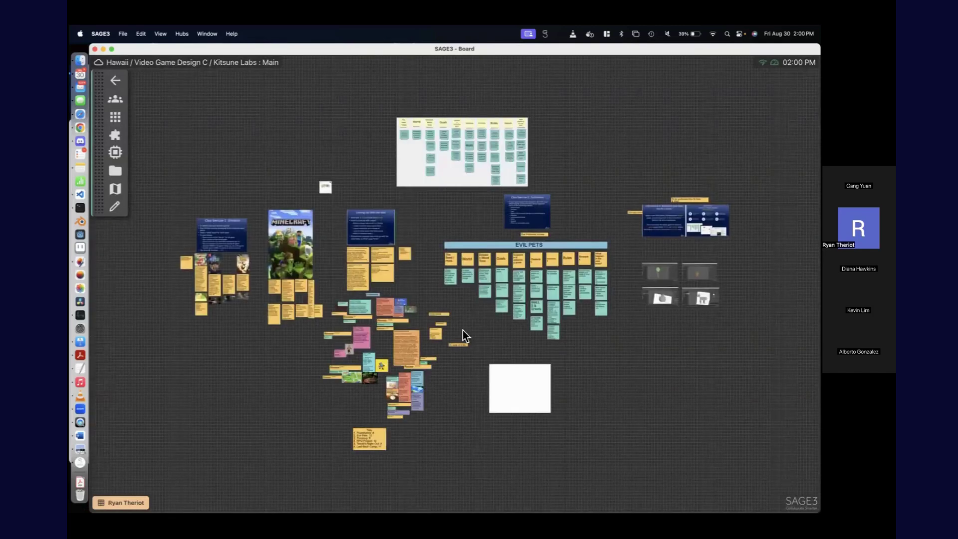
Step: Switch to the Hawaii Development hub and open the SAGE3 Introduction board in the HIDSI room
left_click(115, 80)
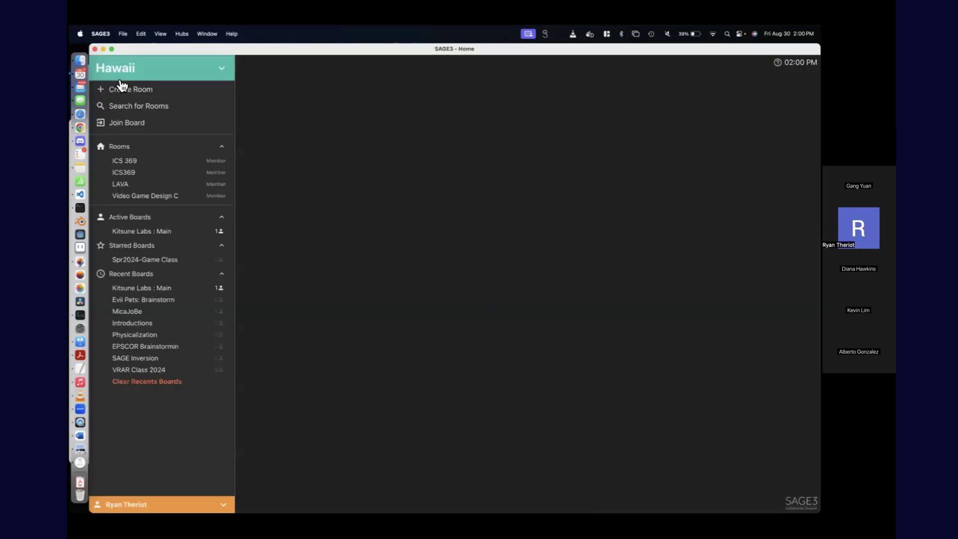
left_click(168, 64)
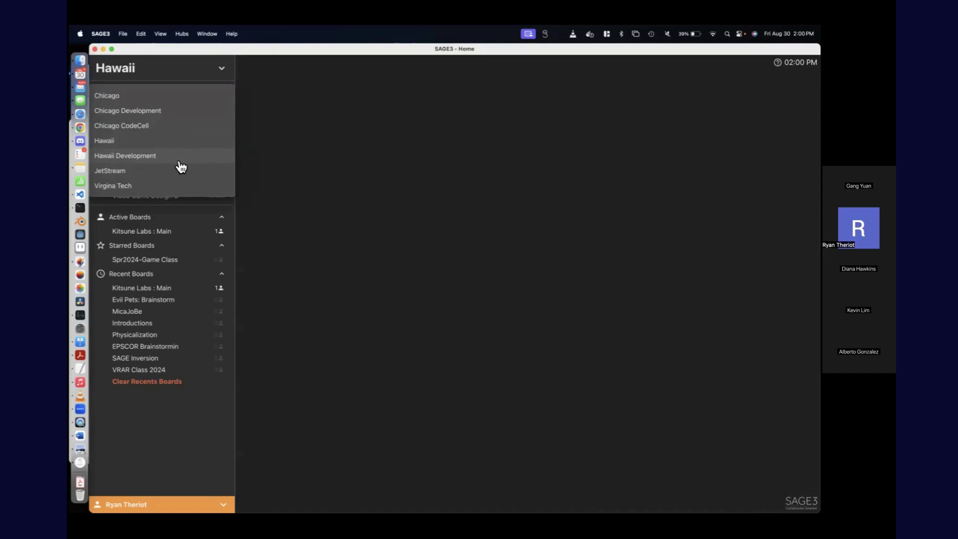
left_click(179, 162)
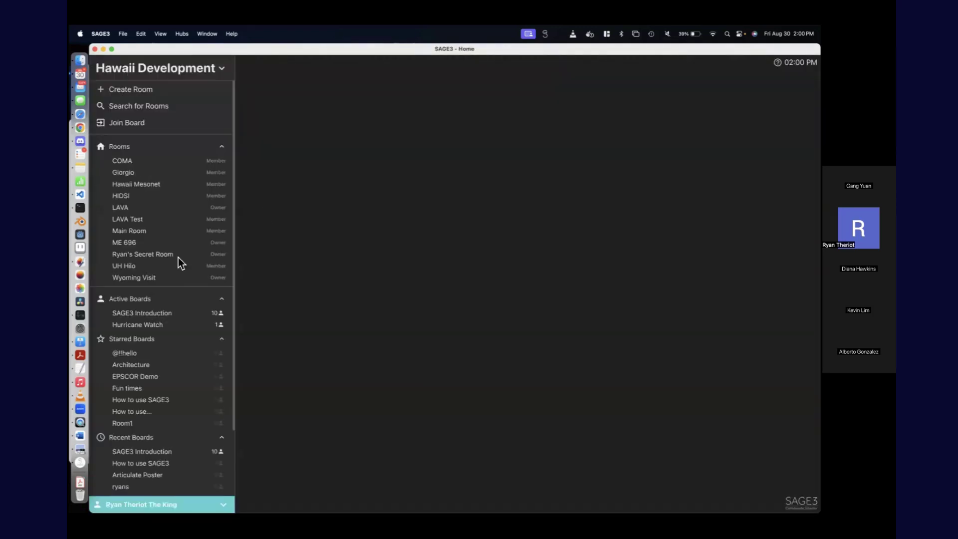
left_click(122, 196)
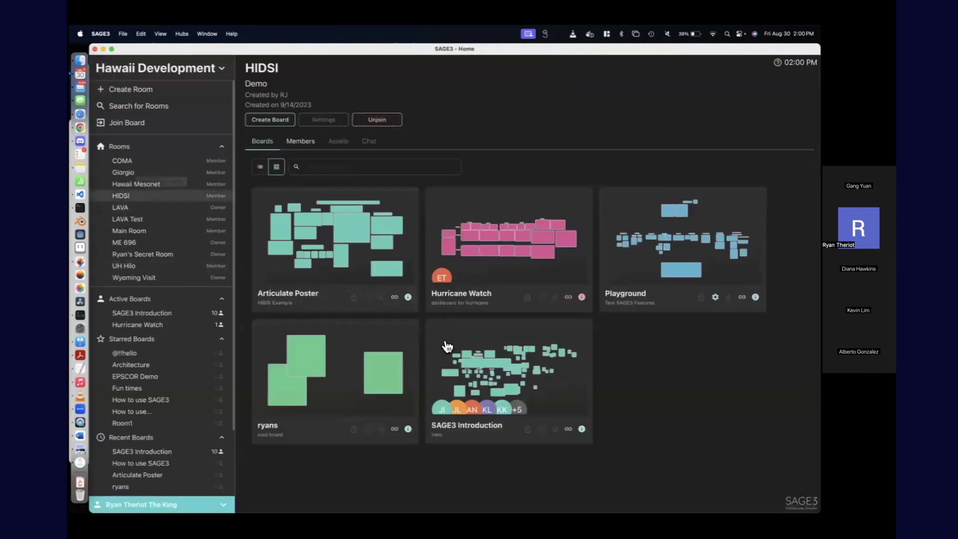
left_click(492, 366)
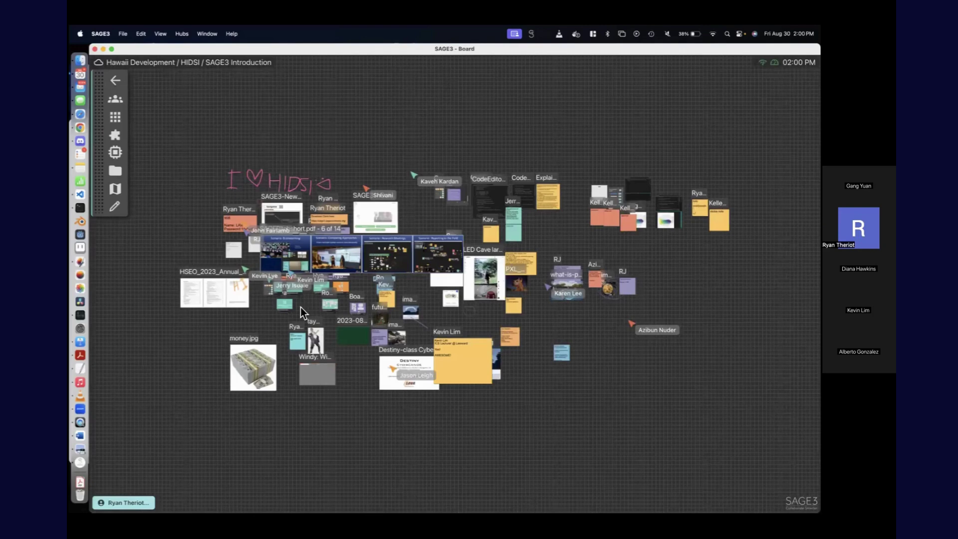
Step: Turn off application titles in the board's visibility settings
scroll(351, 428, "up", 3)
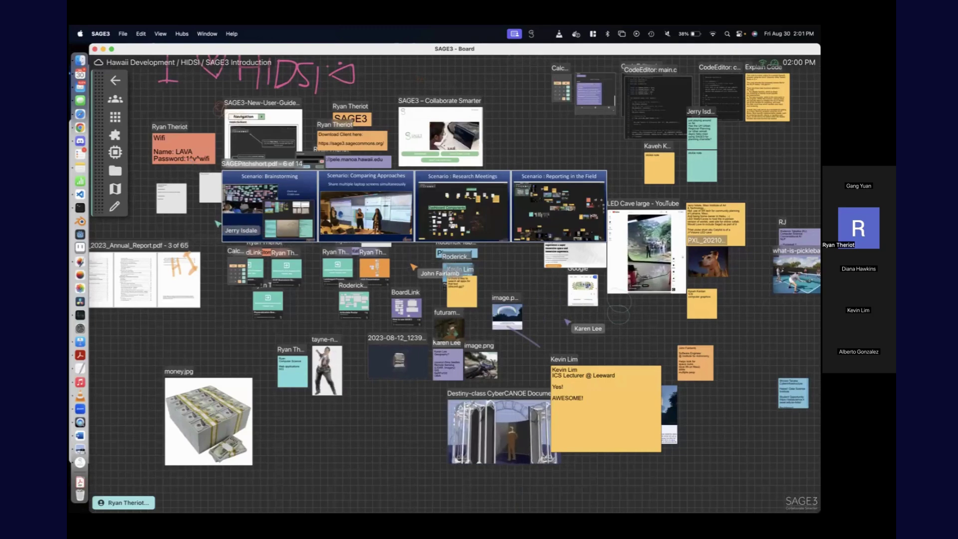
left_click(125, 502)
left_click(125, 378)
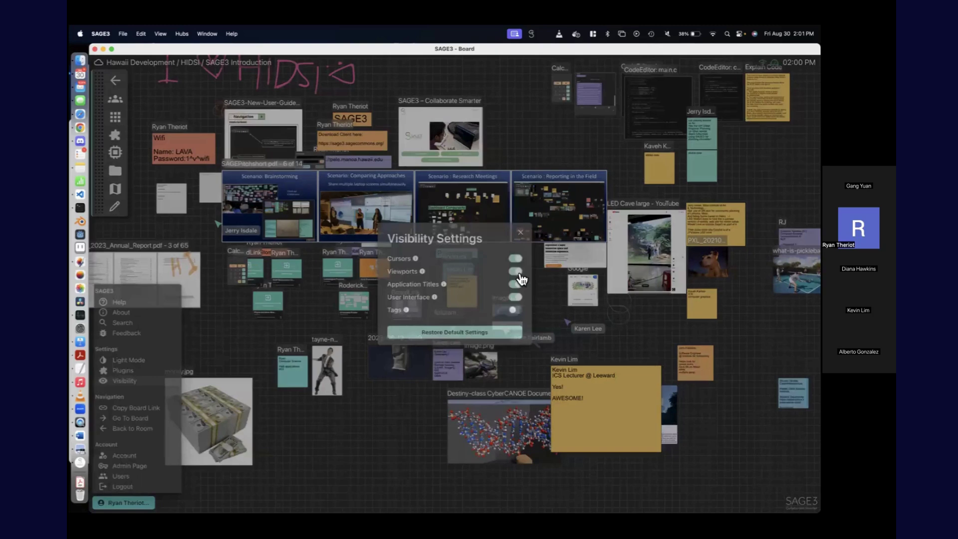
left_click(516, 284)
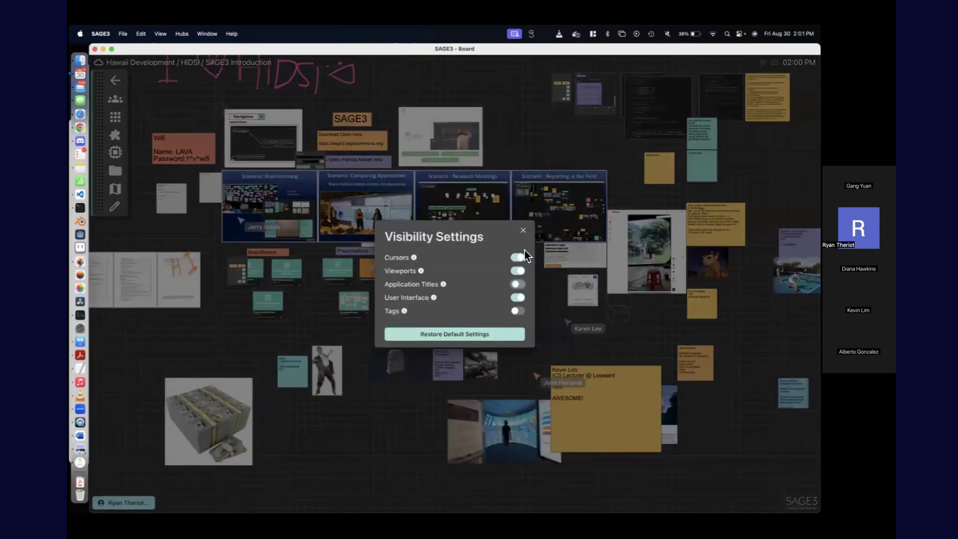
left_click(523, 230)
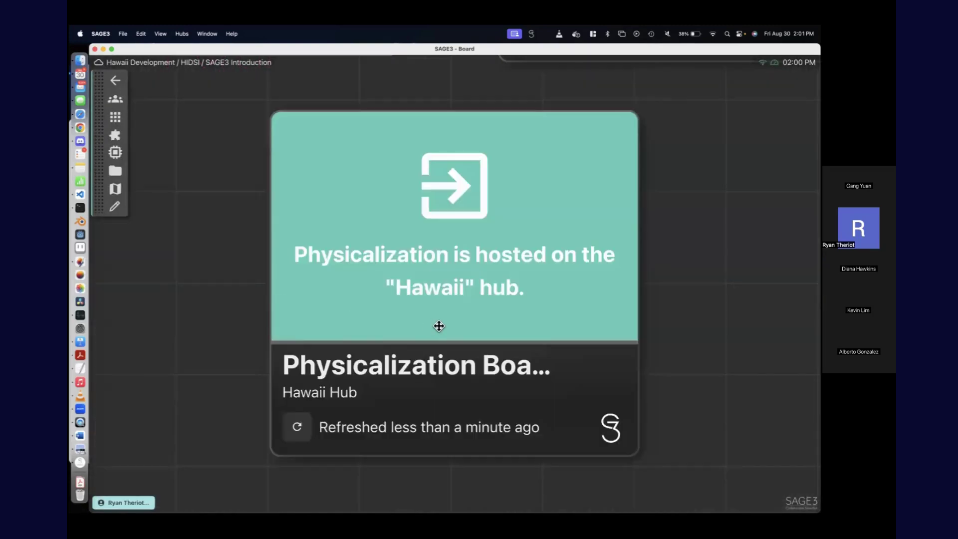
Step: Move the calculator off the EPSOR Brainstorm board link
scroll(738, 214, "down", 3)
scroll(669, 304, "up", 5)
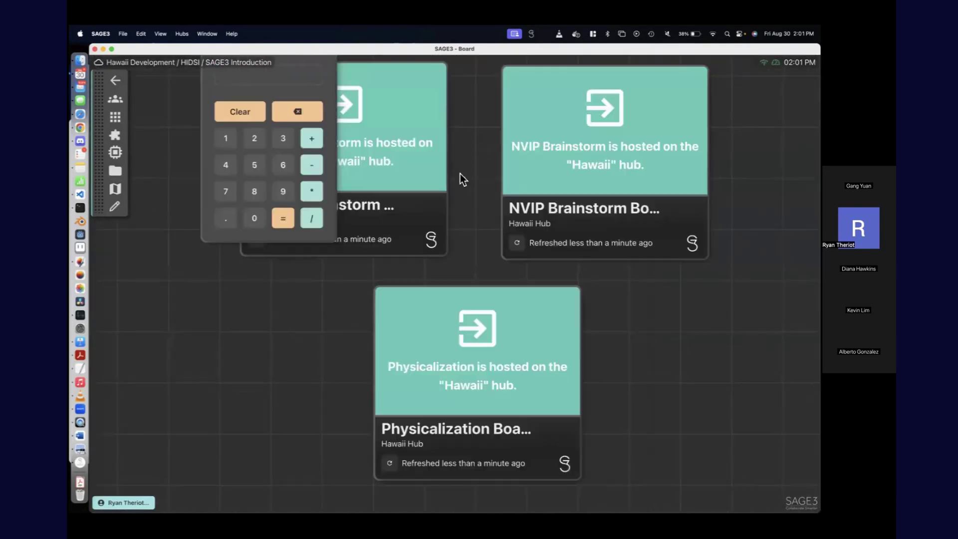
left_click_drag(290, 178, 205, 245)
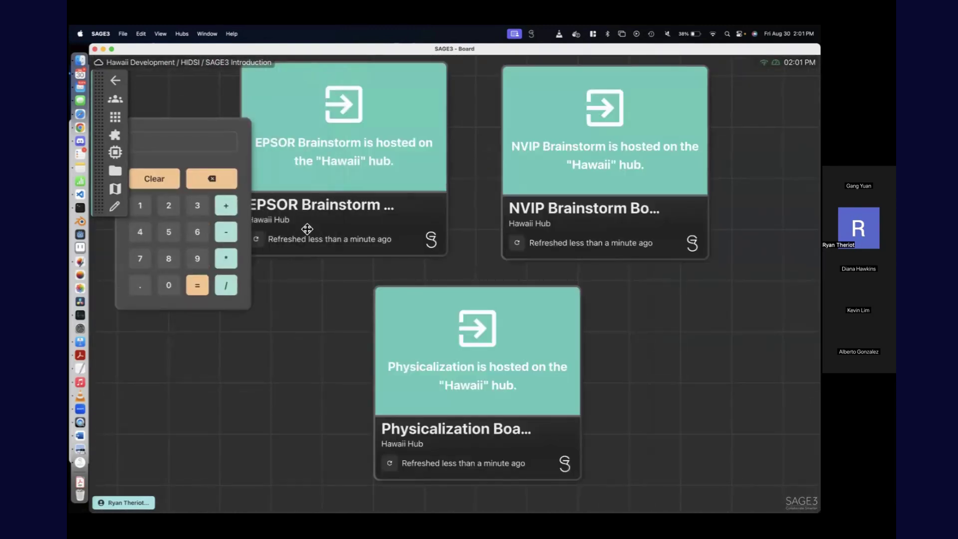
Step: Enter the EPSOR Brainstorm board through its board link beneath the BrainStorms sticky
left_click(349, 247)
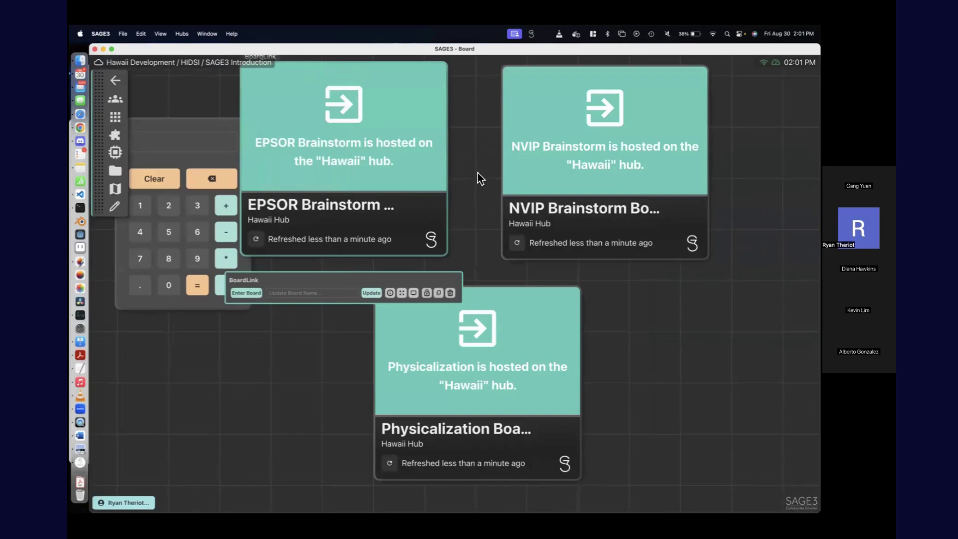
left_click_drag(474, 176, 474, 261)
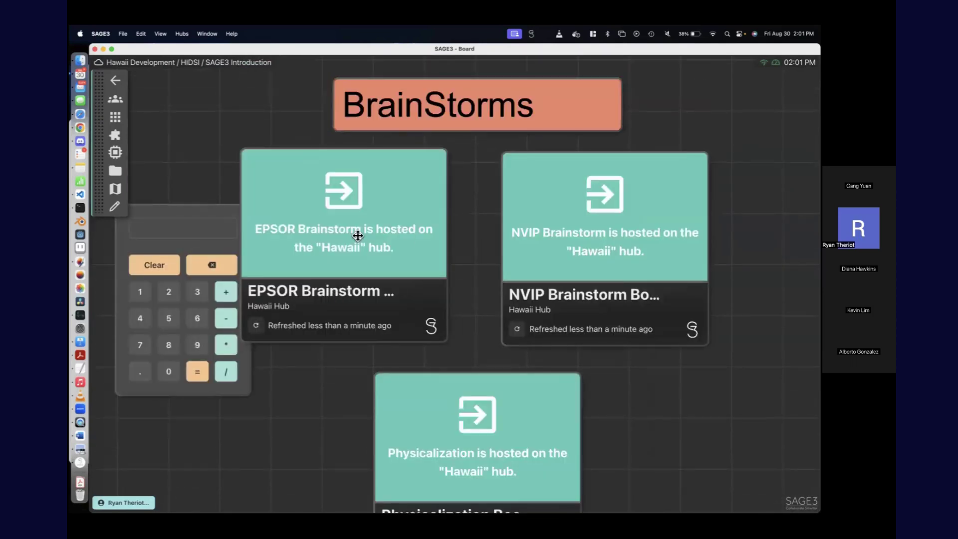
left_click(292, 322)
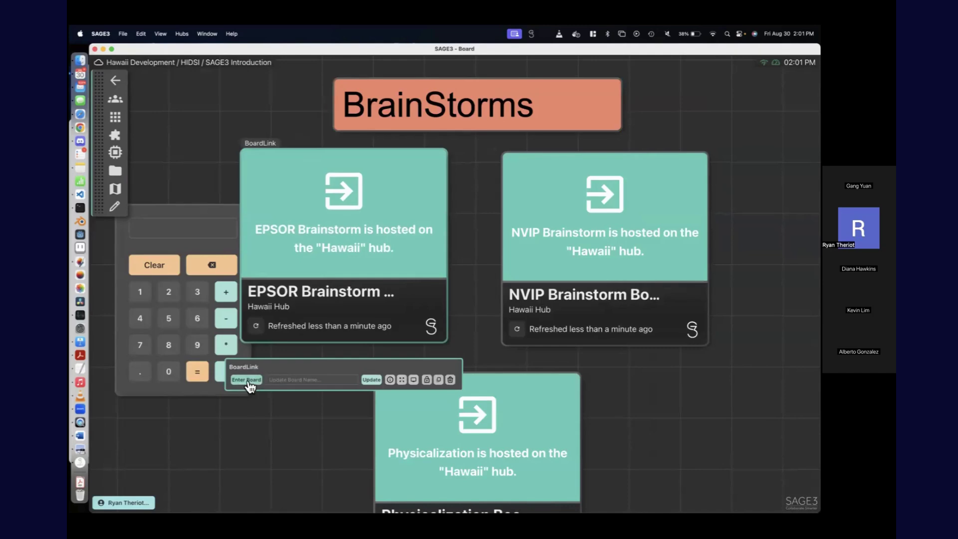
left_click(250, 379)
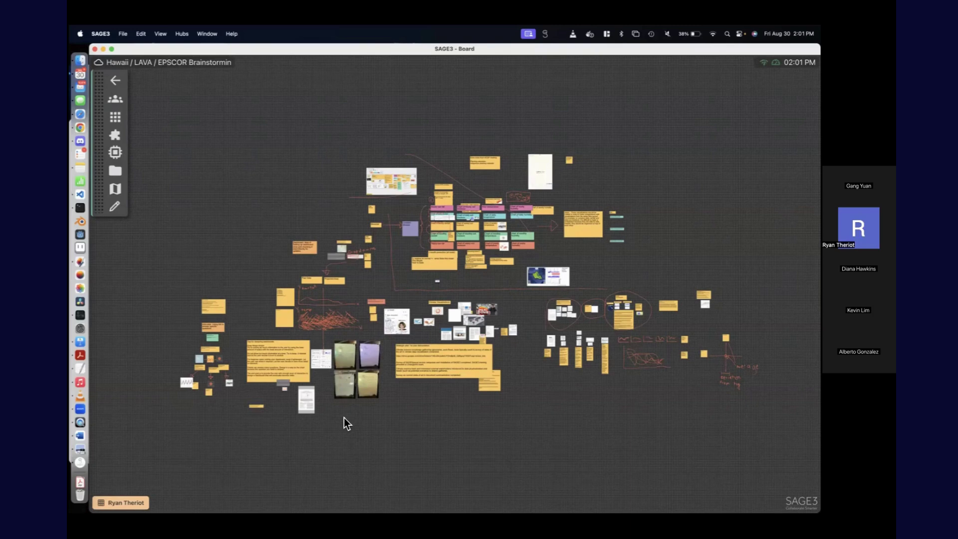
Step: Examine the EPSCOR brainstorm board's dashboard tips, whiteboard photos, rainfall and temperature sketches, chart matrix and circled note groups
scroll(343, 415, "up", 3)
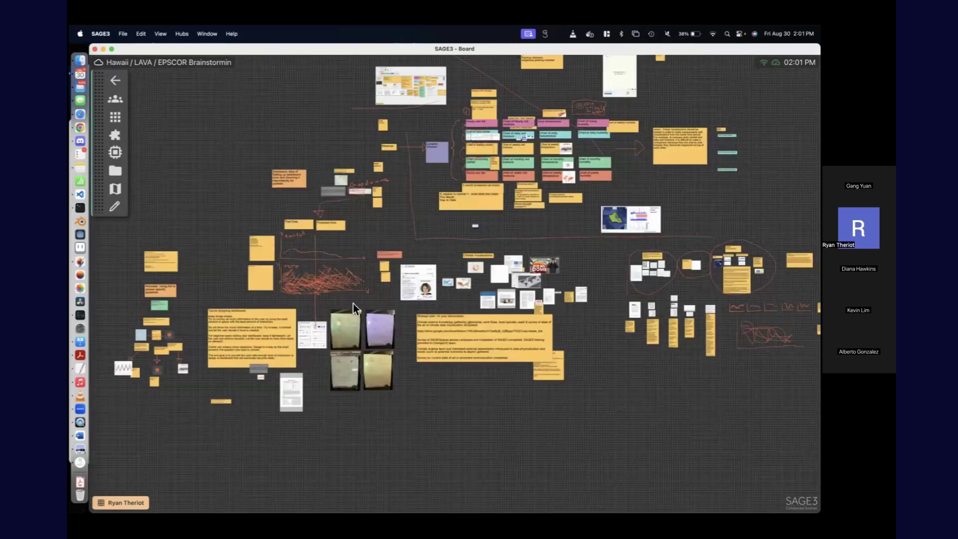
scroll(355, 304, "up", 3)
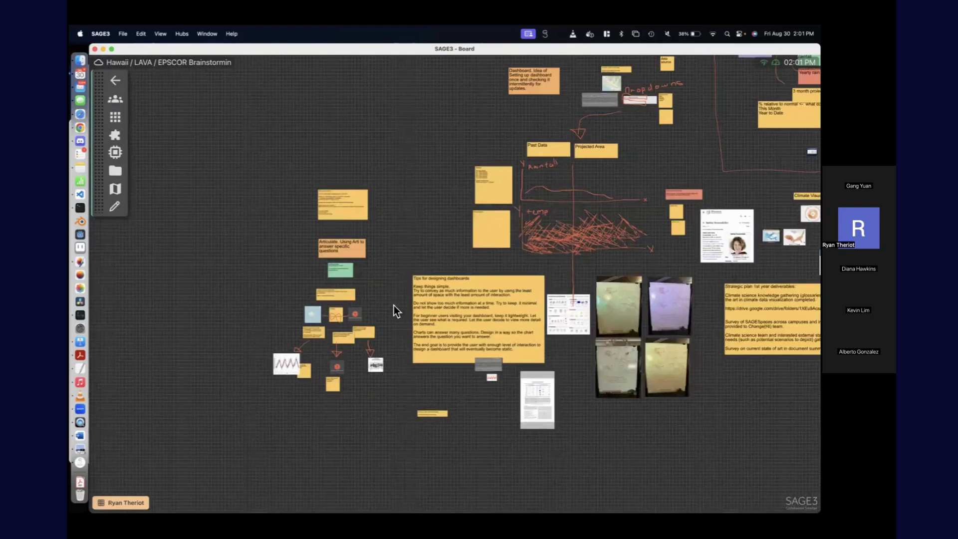
scroll(402, 202, "right", 10)
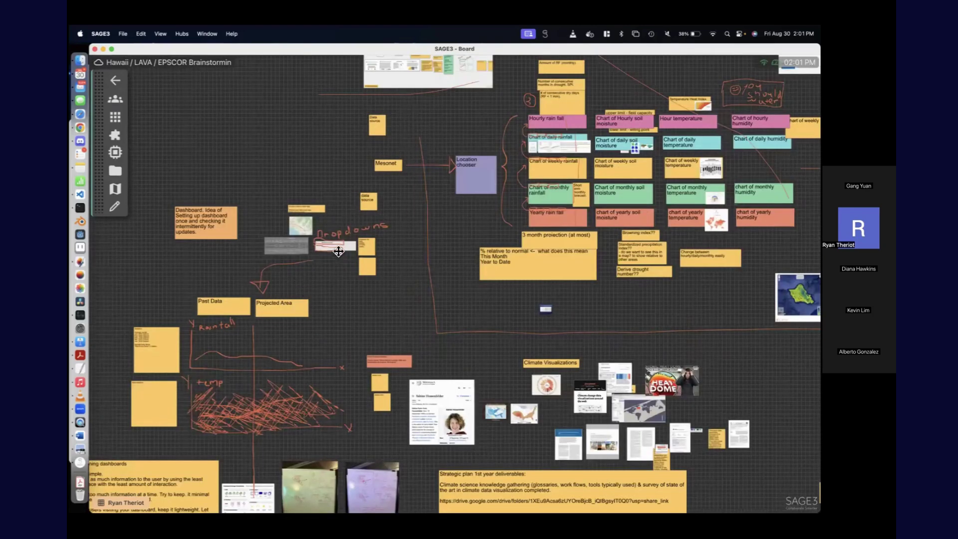
scroll(648, 164, "left", 10)
scroll(649, 165, "down", 7)
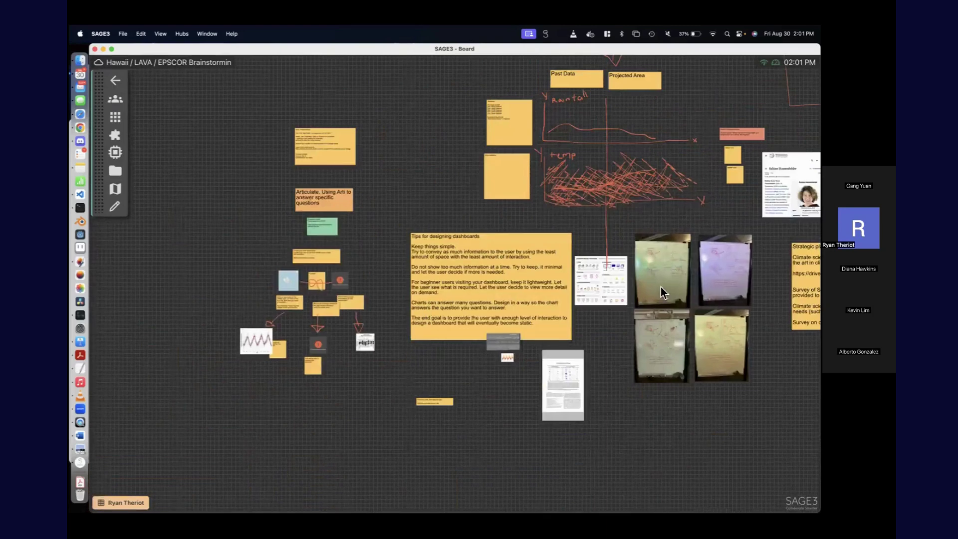
scroll(534, 309, "right", 8)
scroll(535, 309, "up", 6)
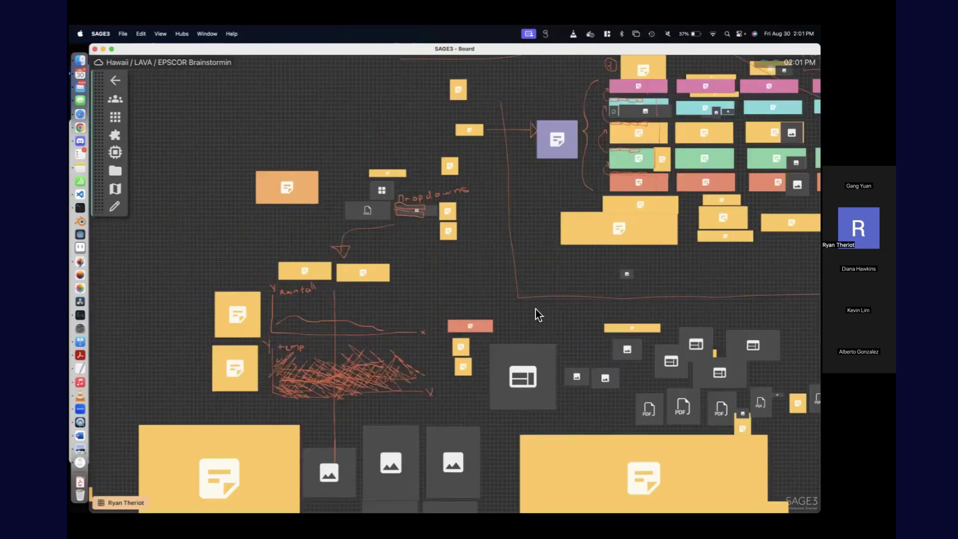
scroll(534, 309, "right", 4)
scroll(534, 309, "up", 1)
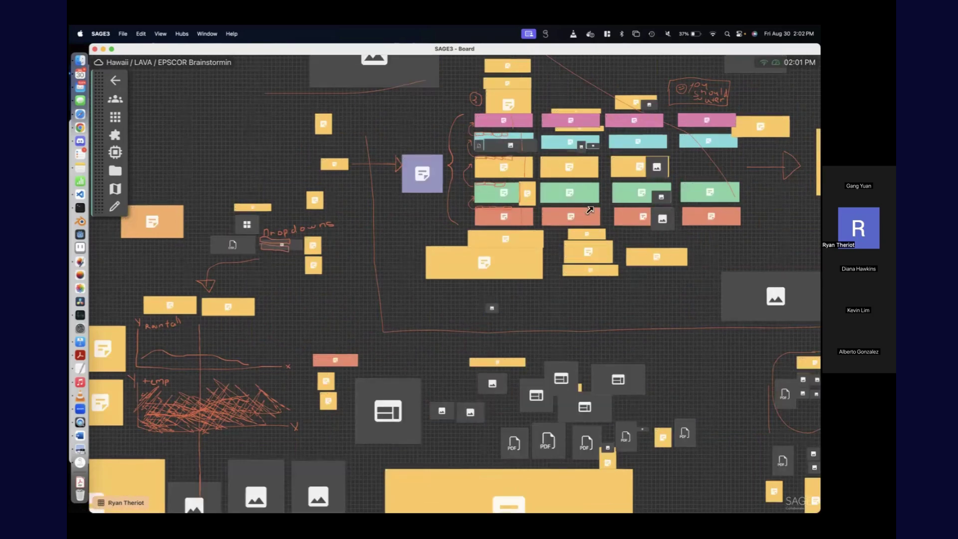
scroll(688, 250, "right", 3)
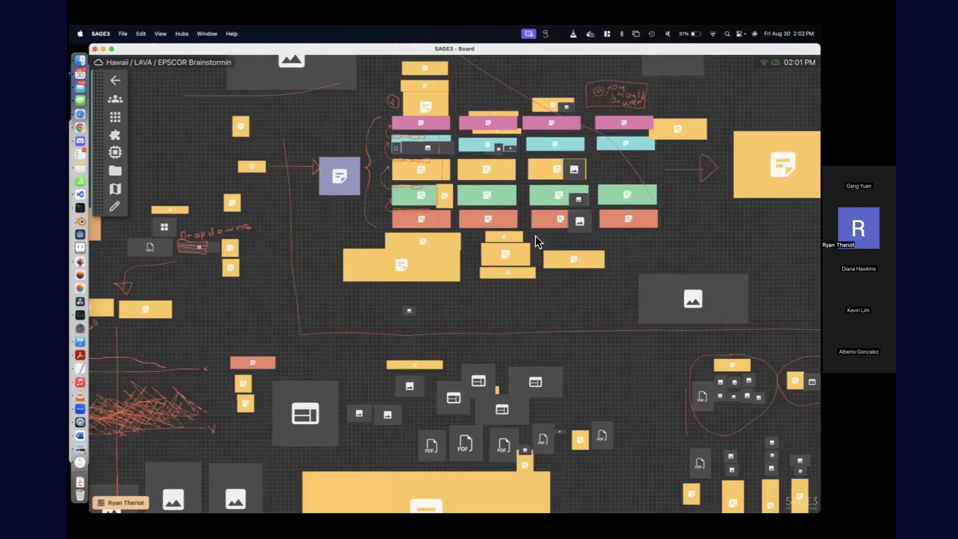
scroll(513, 285, "right", 5)
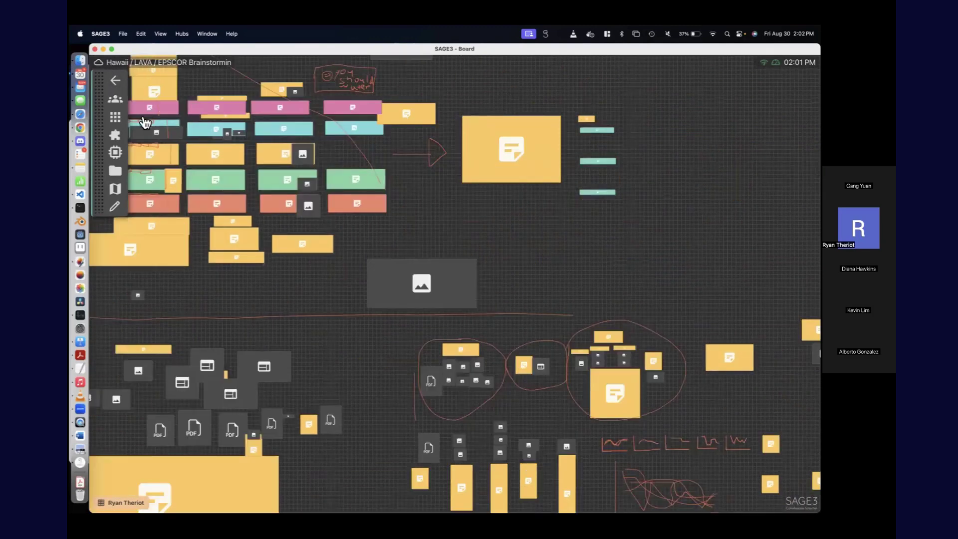
scroll(143, 159, "down", 5)
scroll(143, 160, "left", 3)
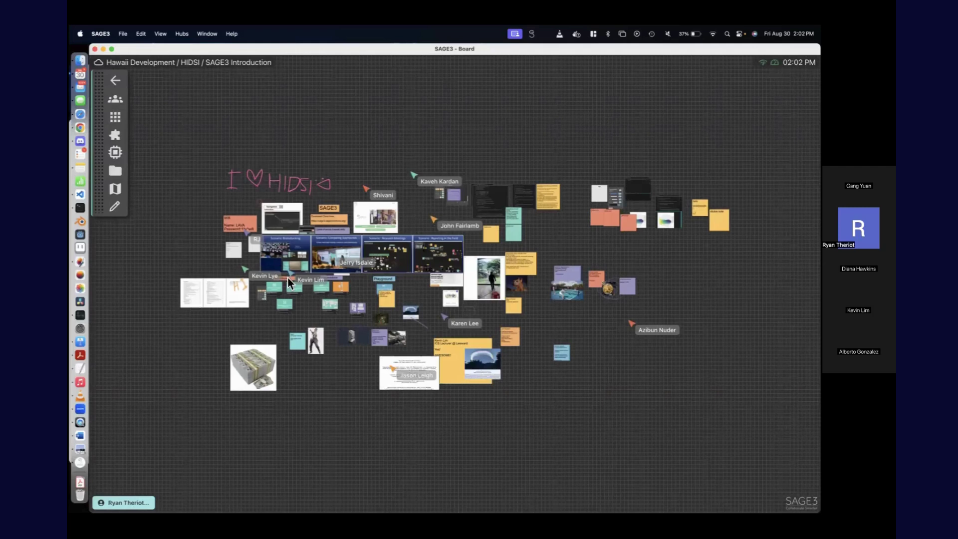
Step: View the board links beneath the BrainStorms sticky on the SAGE3 Introduction board
scroll(288, 276, "up", 10)
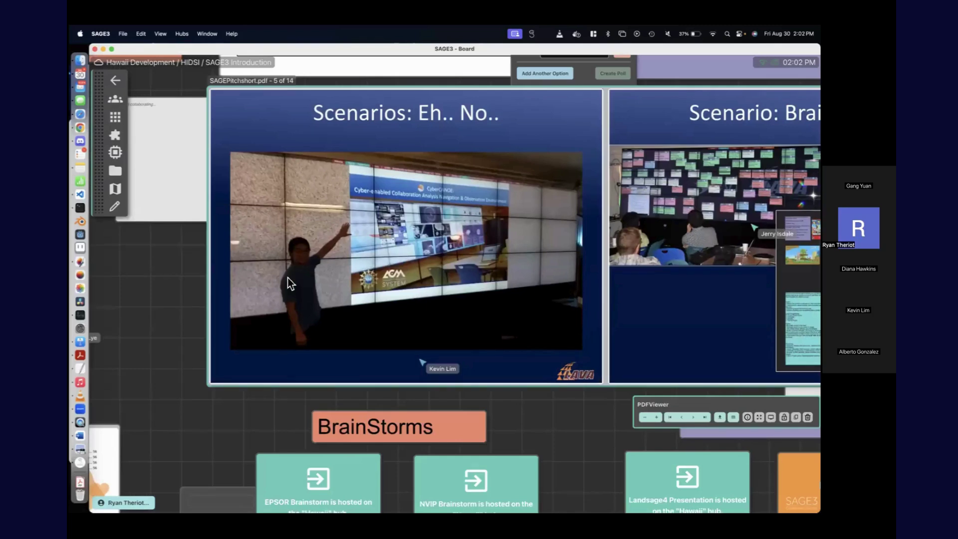
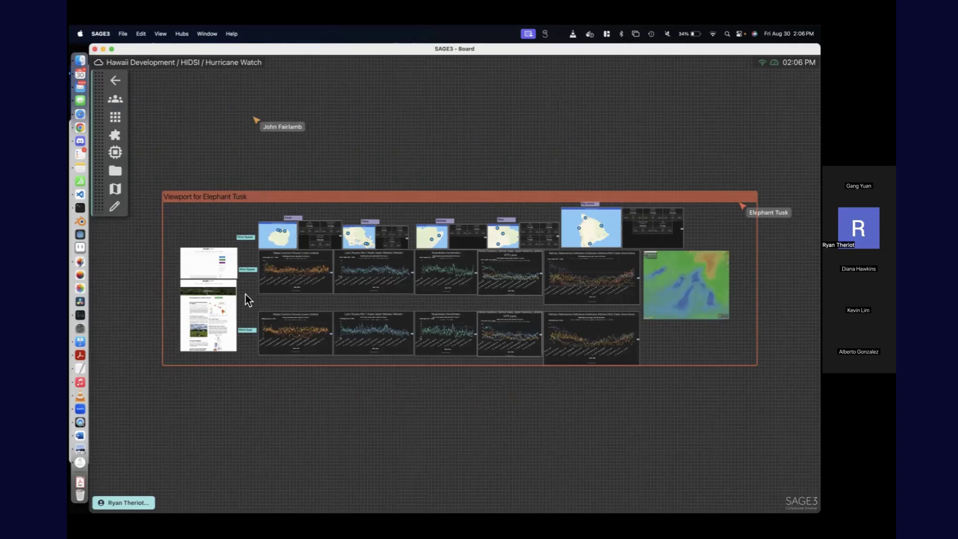
Step: Examine the Hawai'i Mesonet webpage on the Hurricane Watch board, including its station photo and station design diagram
scroll(246, 294, "up", 2)
scroll(245, 294, "up", 5)
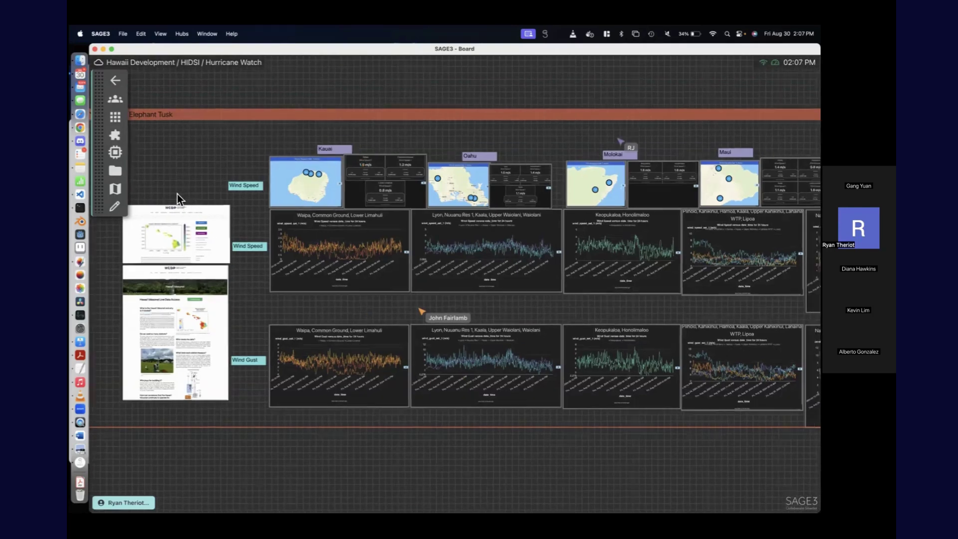
scroll(178, 195, "up", 5)
scroll(235, 149, "down", 2)
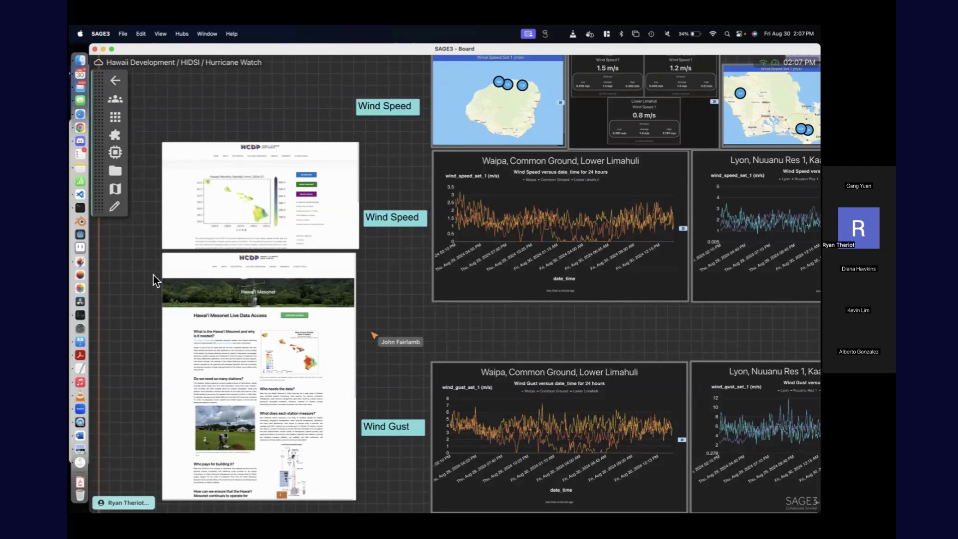
scroll(154, 275, "down", 2)
scroll(154, 274, "up", 5)
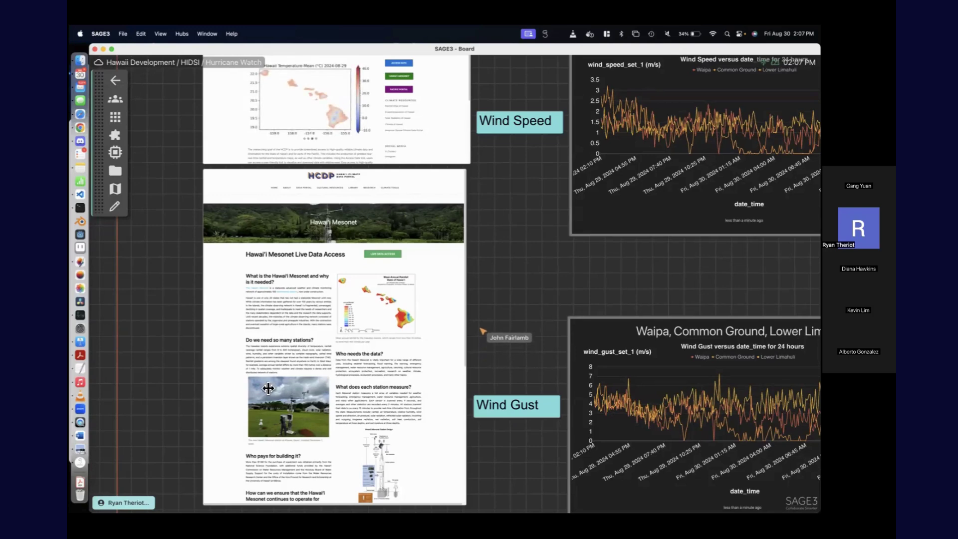
left_click_drag(191, 441, 189, 382)
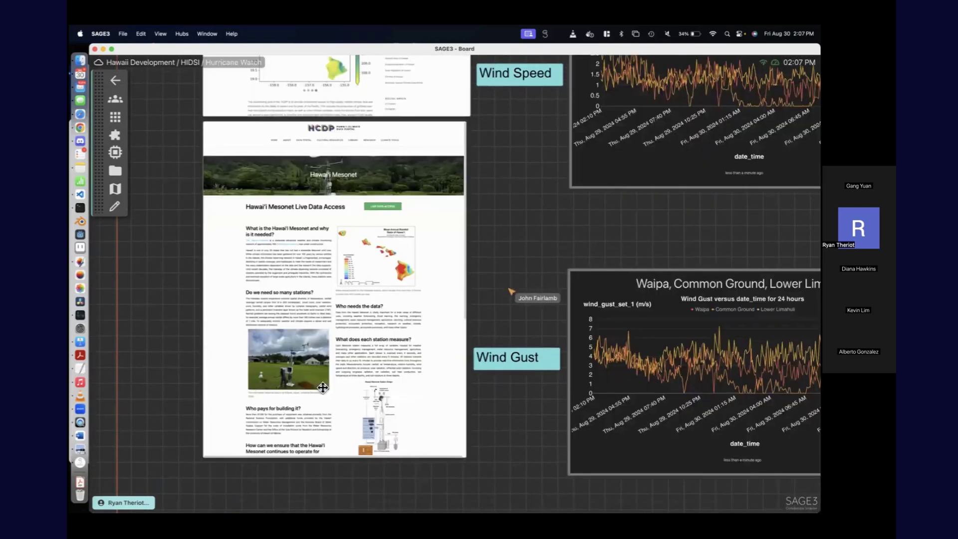
scroll(190, 398, "up", 5)
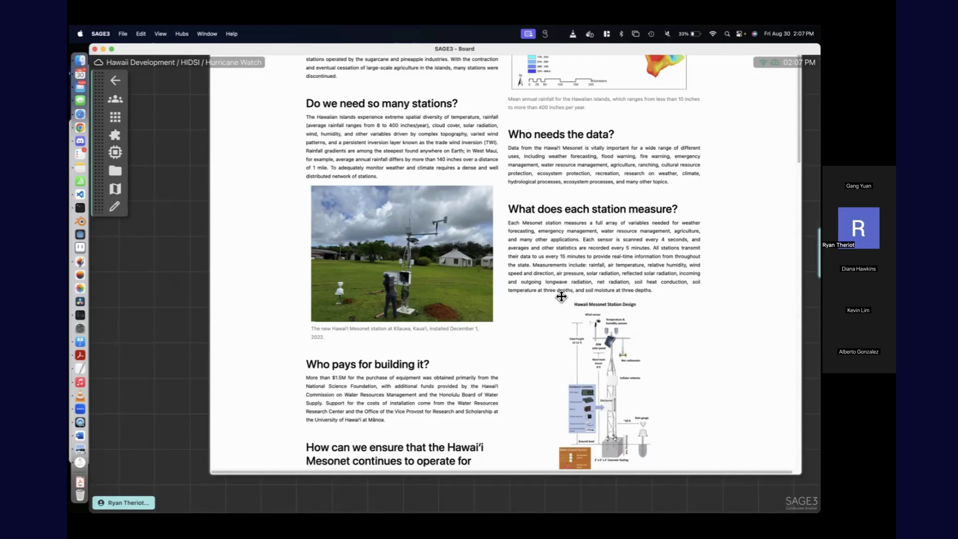
scroll(192, 280, "down", 6)
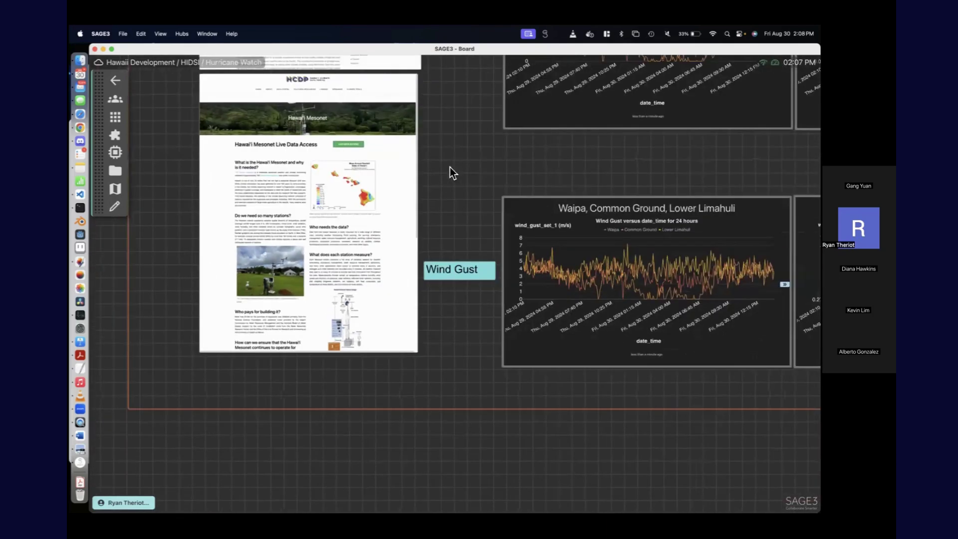
Step: Examine the Wind Speed and Wind Gust rows with the Kauai and Oahu station maps, readings and 24-hour charts
scroll(460, 160, "down", 5)
scroll(376, 236, "up", 2)
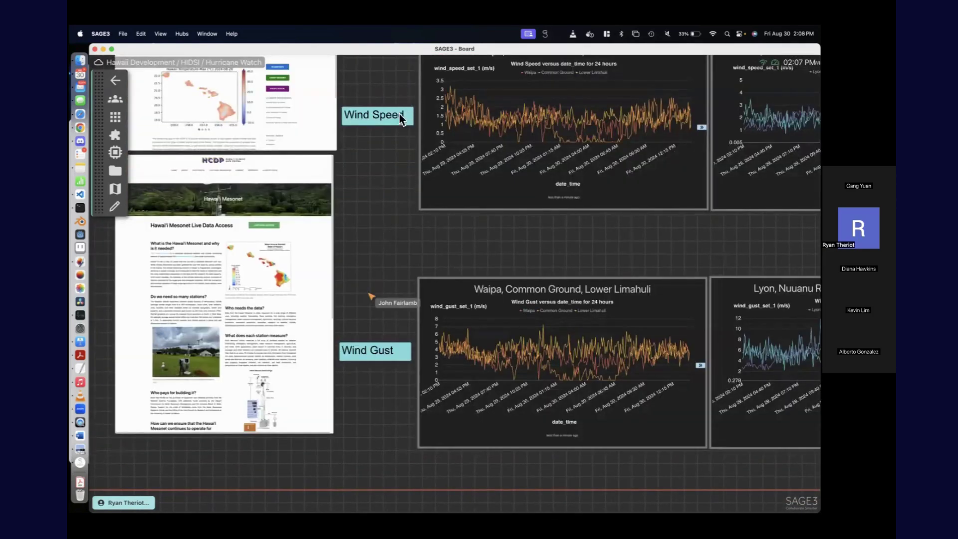
scroll(355, 218, "up", 5)
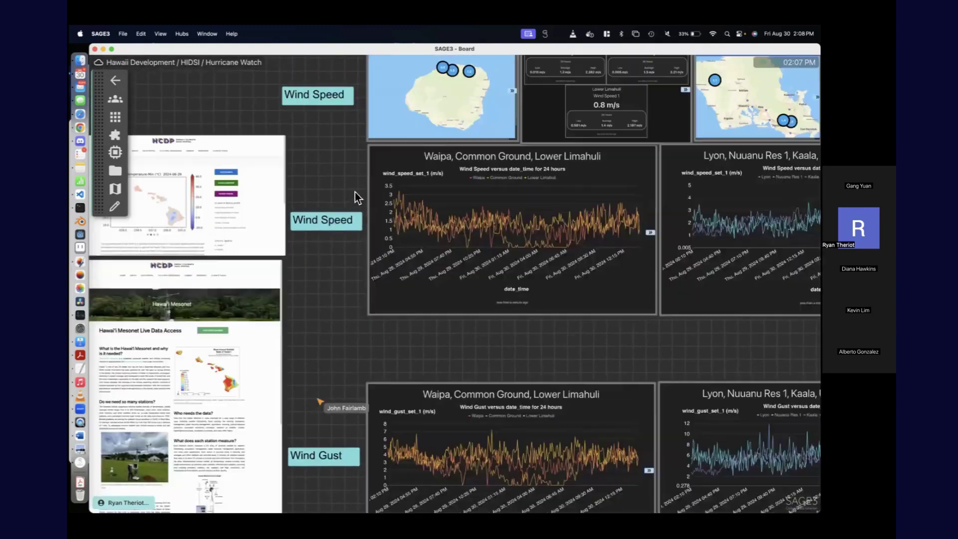
left_click_drag(354, 193, 325, 235)
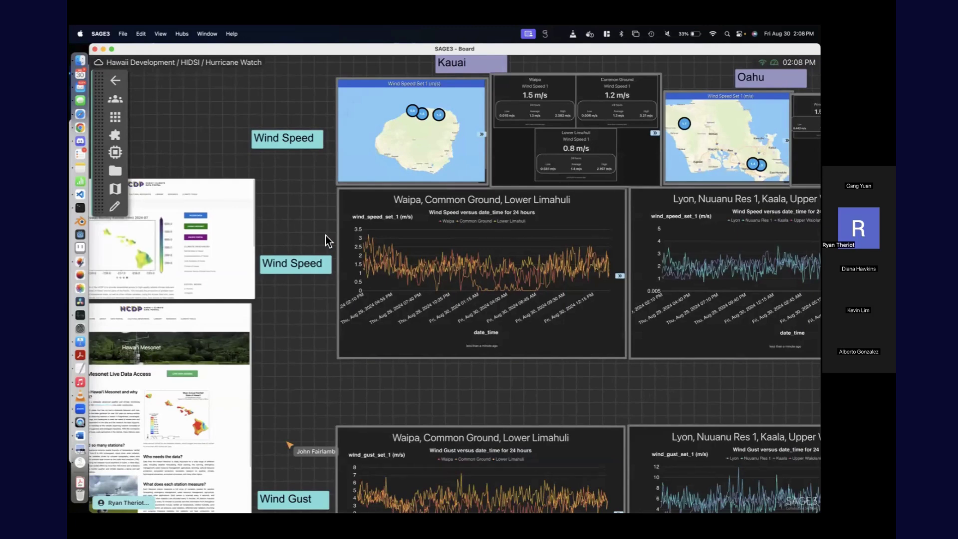
scroll(321, 208, "up", 4)
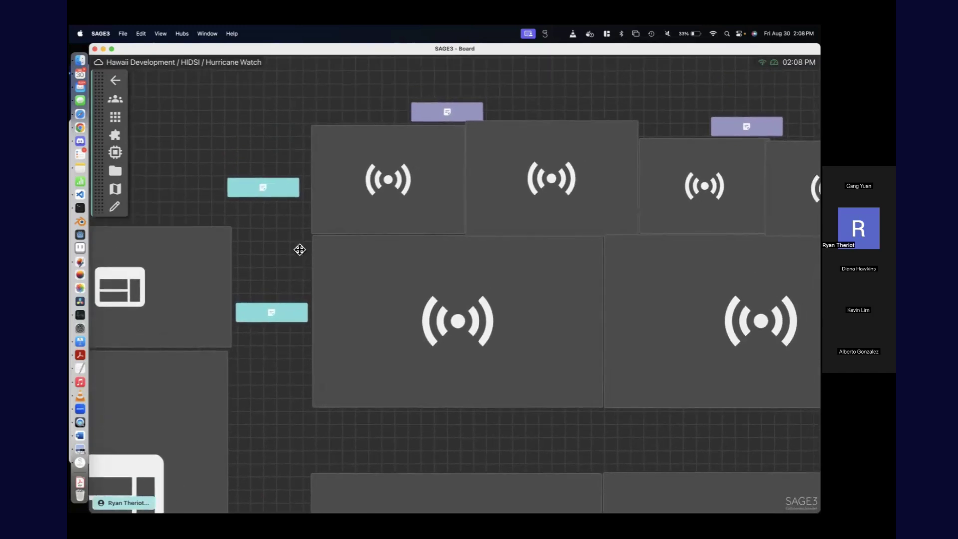
scroll(289, 265, "up", 3)
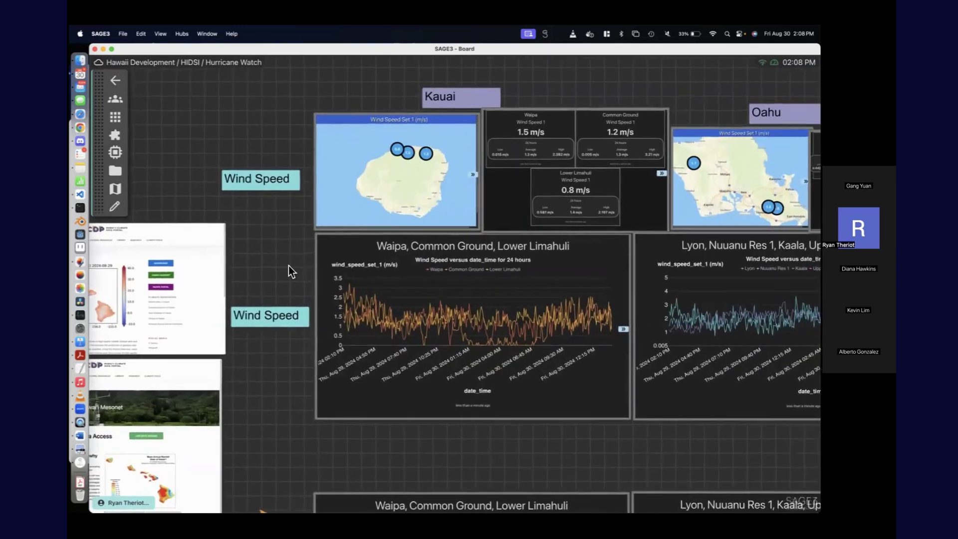
scroll(289, 265, "down", 5)
scroll(438, 348, "down", 2)
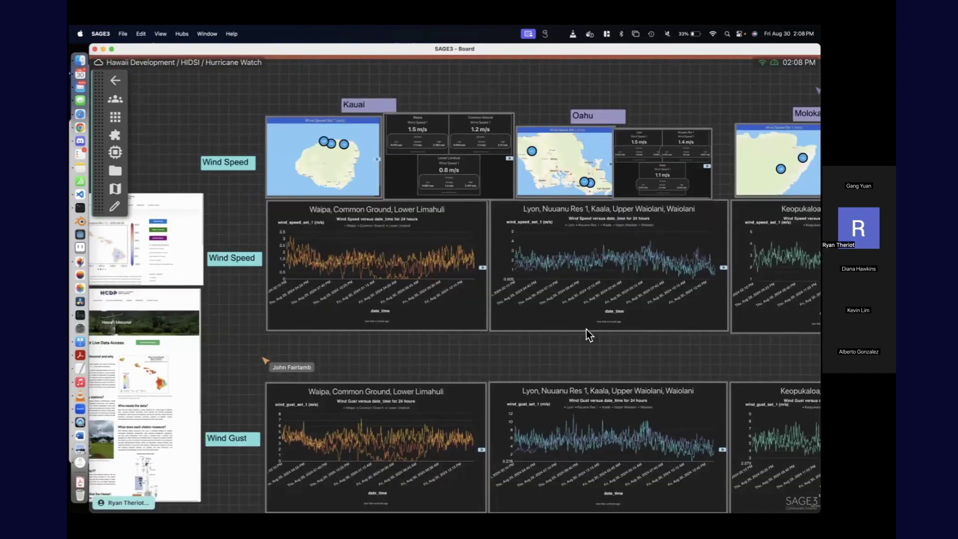
scroll(586, 348, "down", 1)
scroll(533, 316, "down", 2)
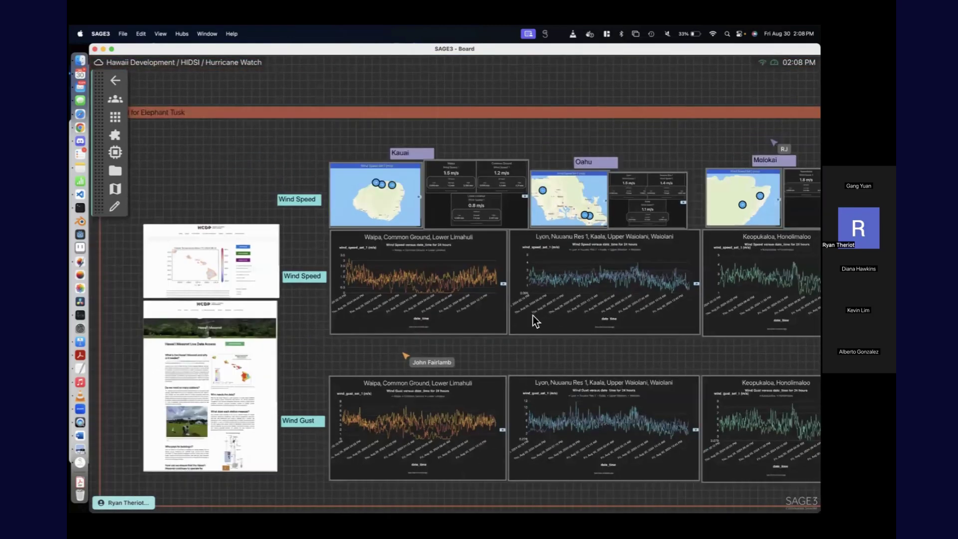
scroll(519, 319, "right", 3)
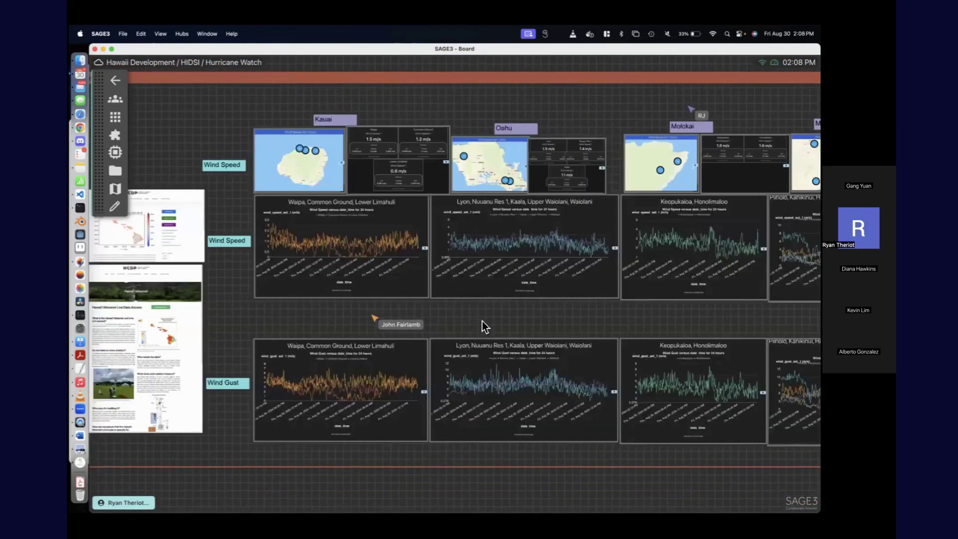
Step: Compare the Molokai, Maui and Big Island wind speed and wind gust charts across to the Windy map
scroll(482, 321, "right", 3)
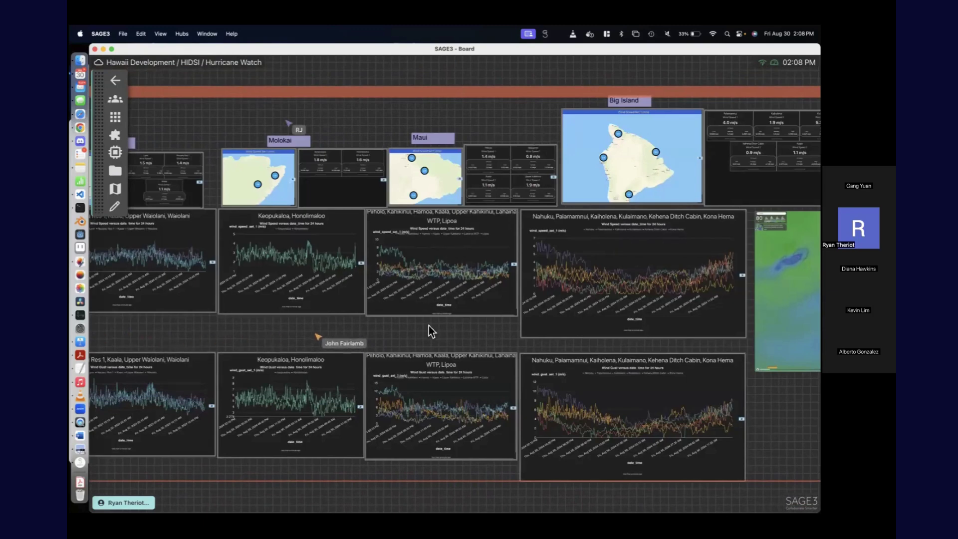
scroll(430, 327, "down", 1)
scroll(429, 325, "up", 5)
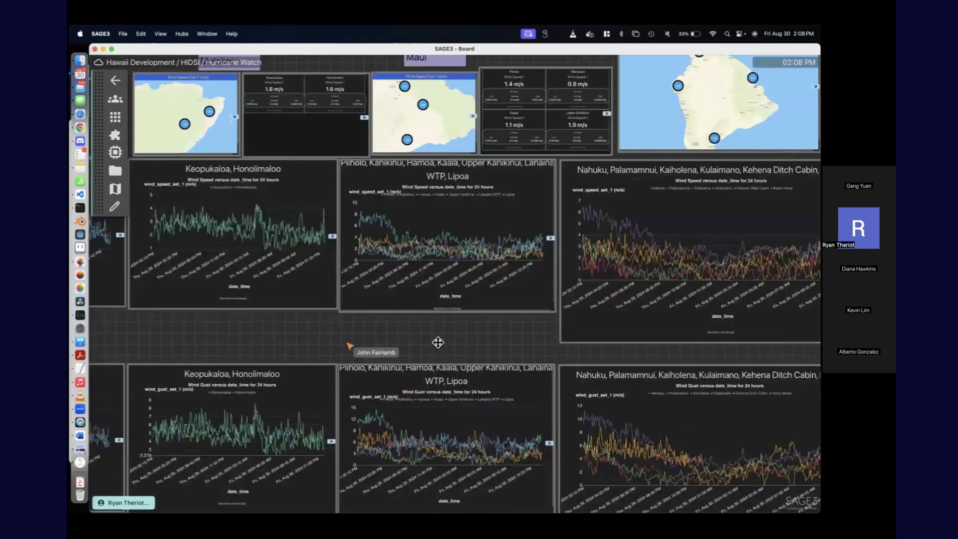
scroll(396, 242, "up", 2)
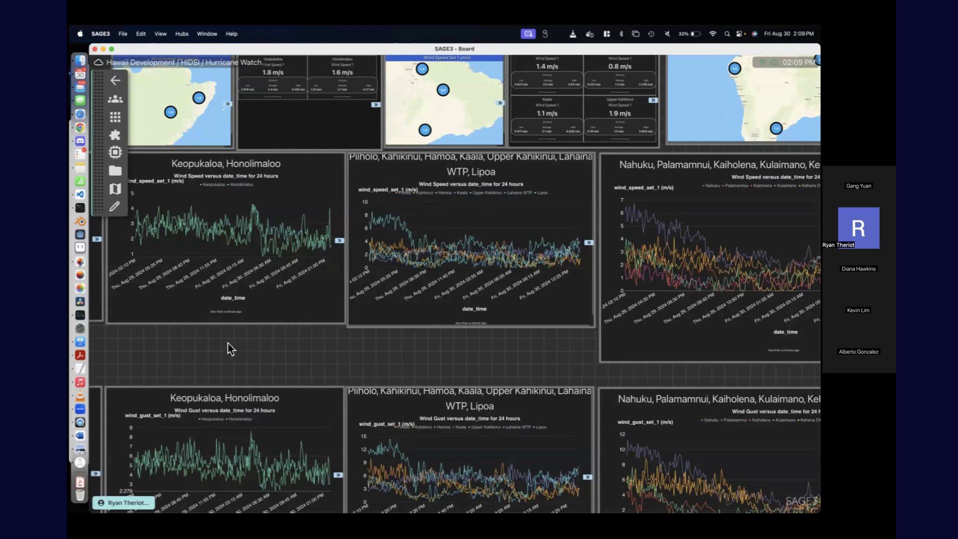
left_click_drag(228, 343, 367, 333)
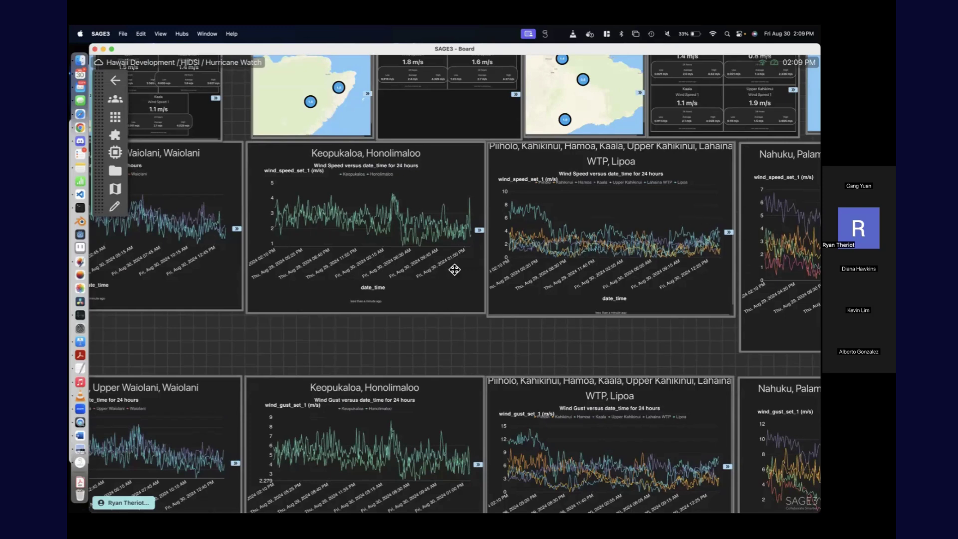
scroll(356, 337, "up", 3)
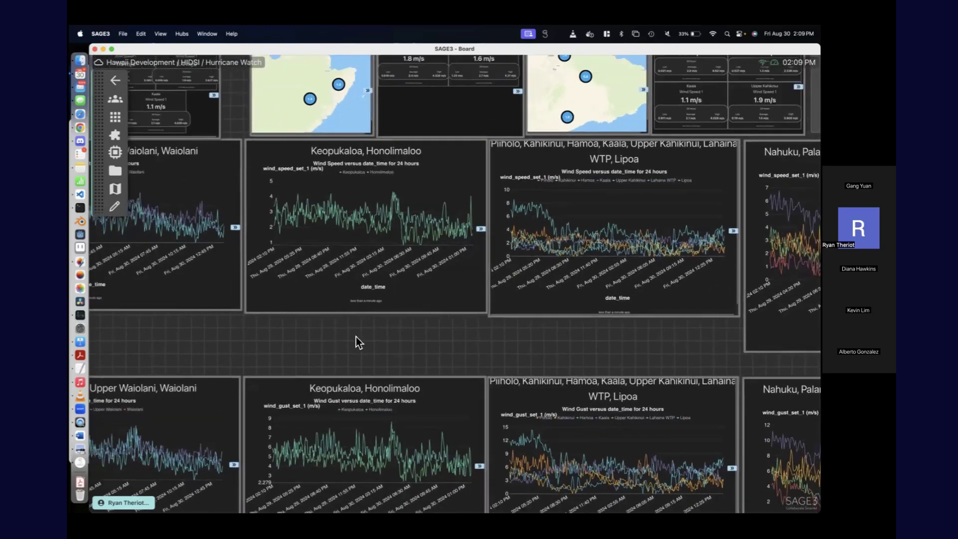
scroll(355, 337, "down", 5)
scroll(567, 336, "down", 2)
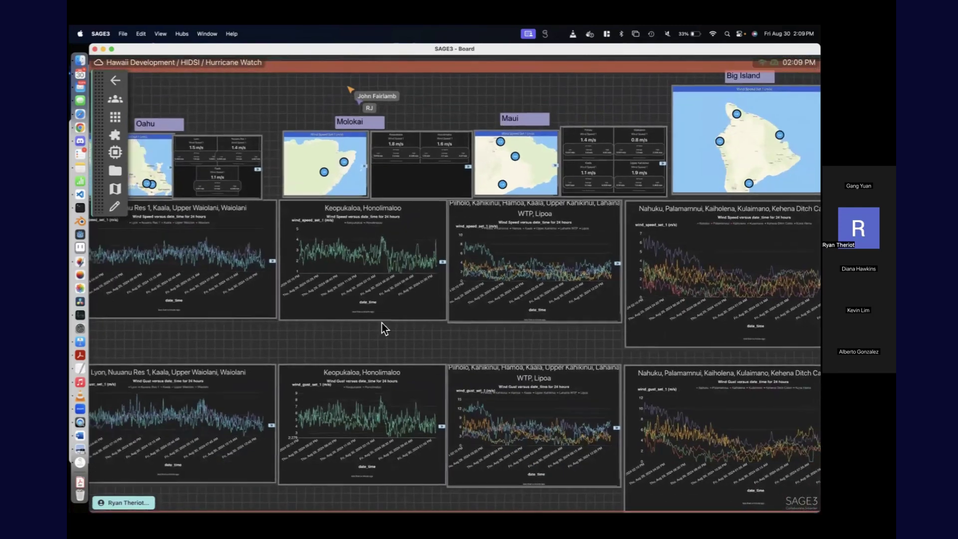
scroll(567, 338, "up", 4)
scroll(565, 341, "down", 3)
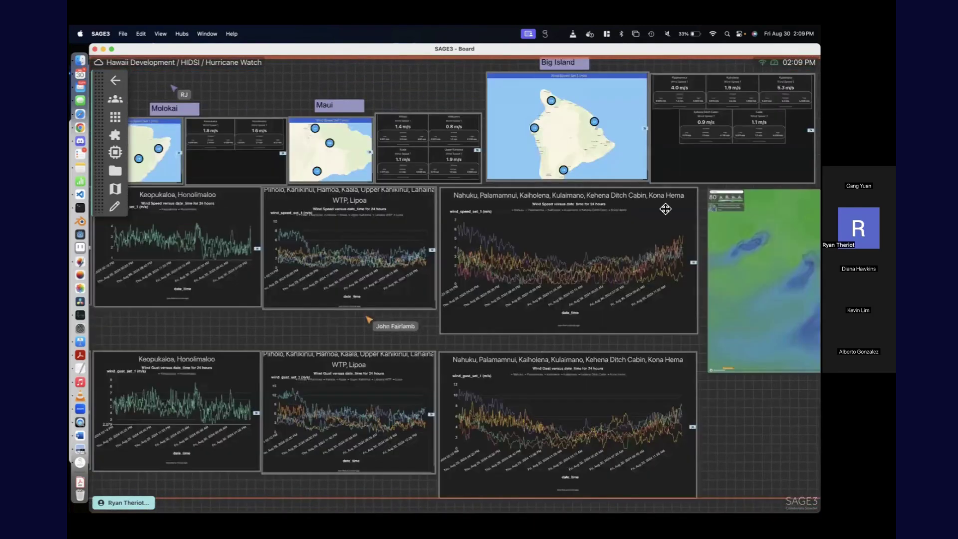
scroll(691, 177, "up", 3)
scroll(650, 181, "down", 3)
scroll(650, 181, "right", 3)
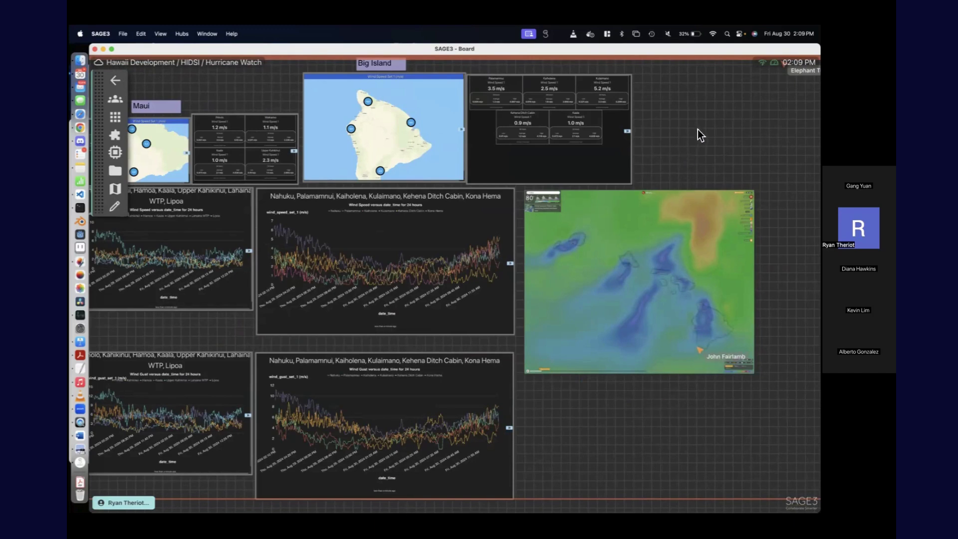
Step: Add a Hawaii Mesonet app, place it in the empty space above the Windy map and enlarge it
scroll(606, 164, "up", 5)
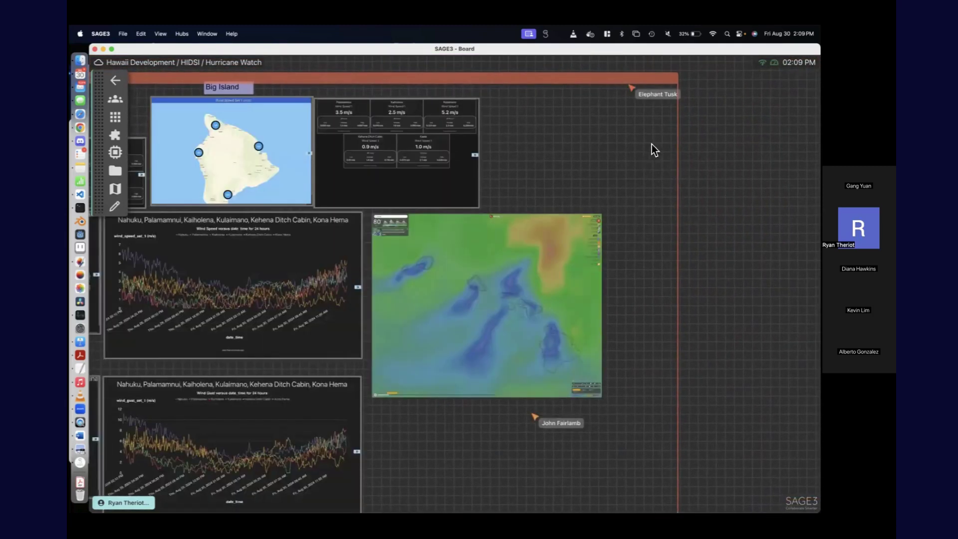
left_click_drag(651, 144, 534, 160)
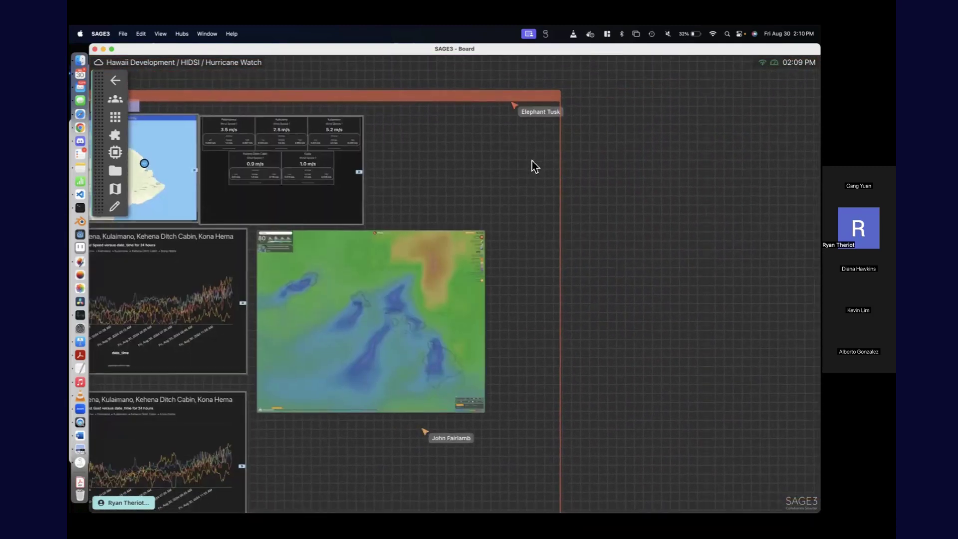
scroll(533, 162, "up", 2)
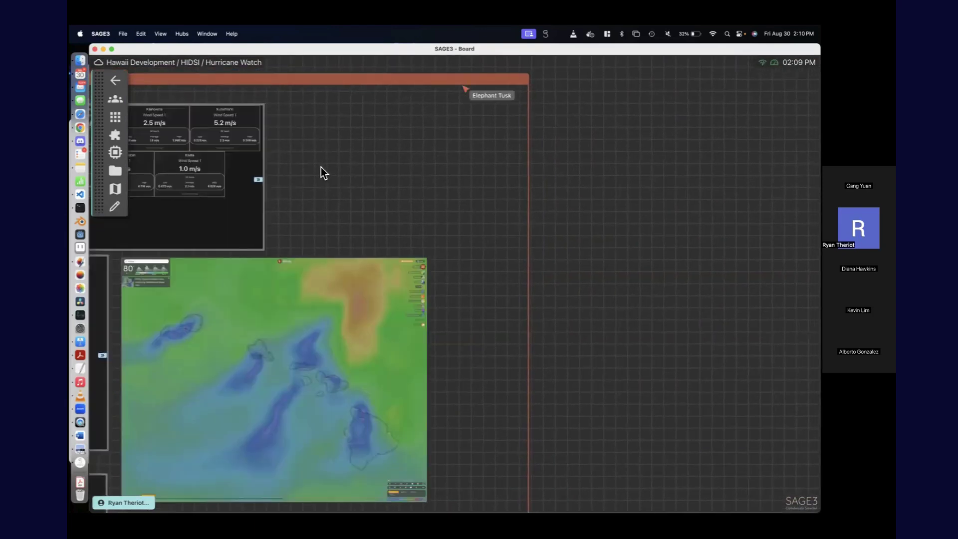
left_click(117, 119)
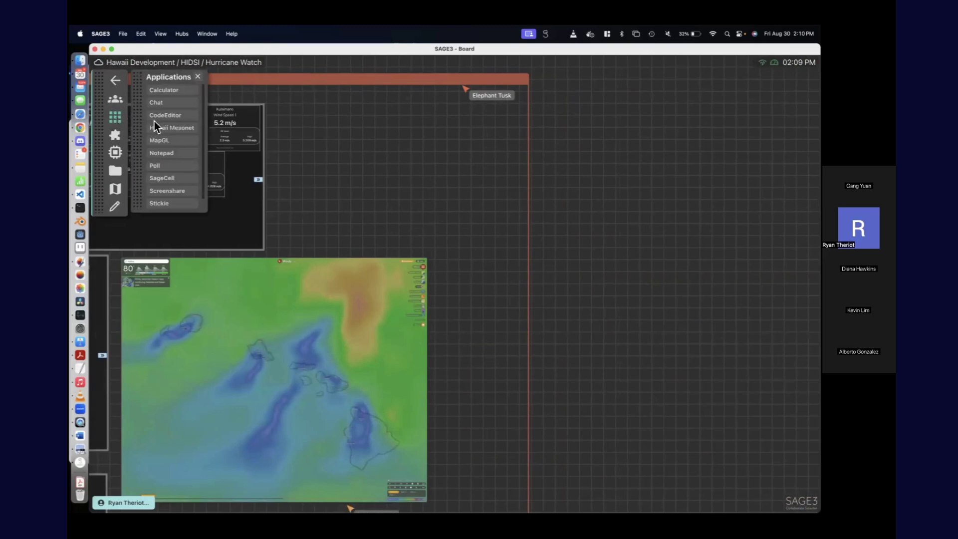
left_click(179, 129)
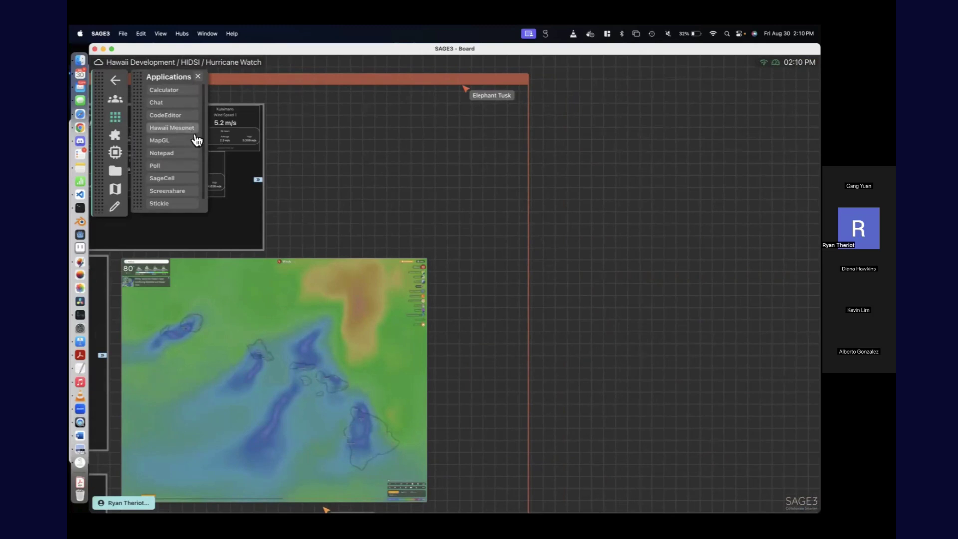
left_click_drag(435, 252, 383, 142)
left_click_drag(456, 214, 498, 236)
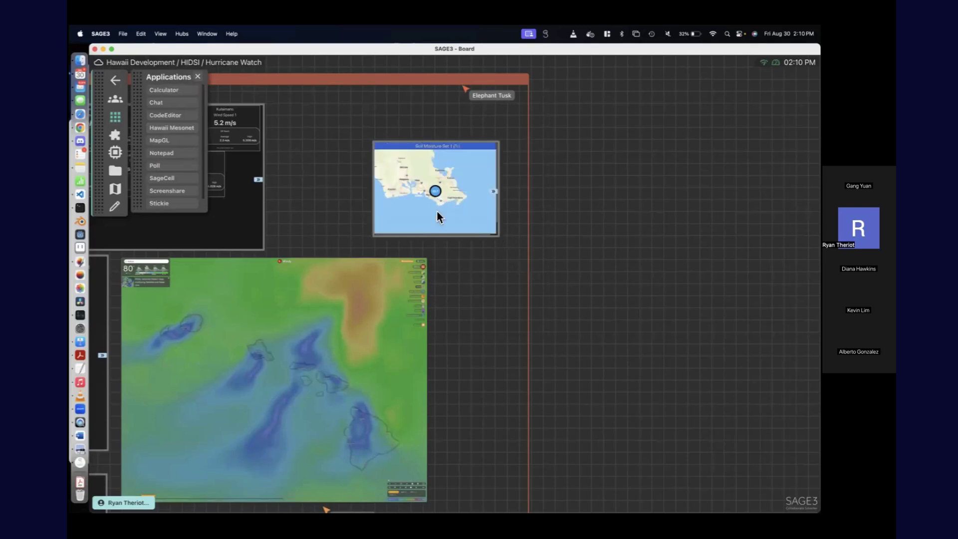
Step: Zoom the new app's soil moisture map out to show the islands from Kauai to Maui
left_click(437, 215)
scroll(355, 186, "up", 5)
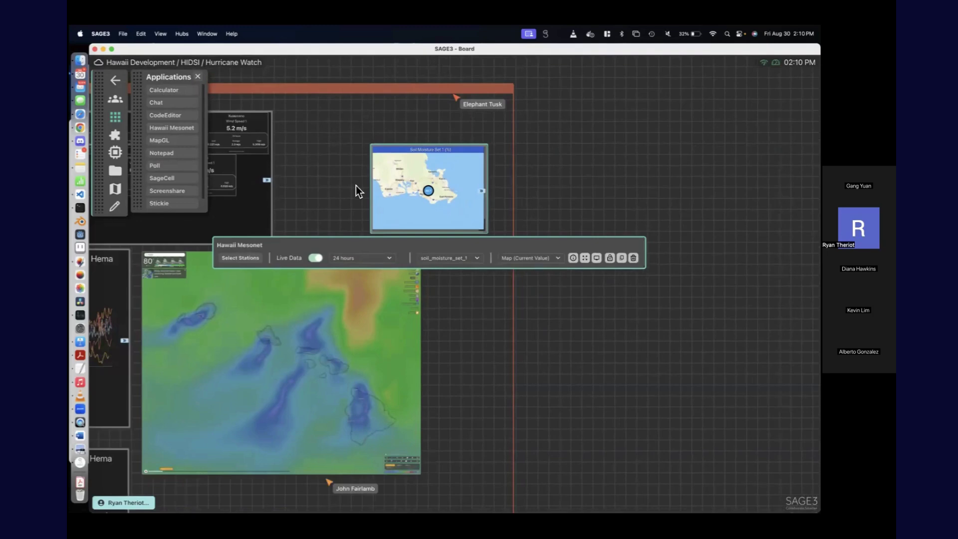
scroll(349, 200, "up", 3)
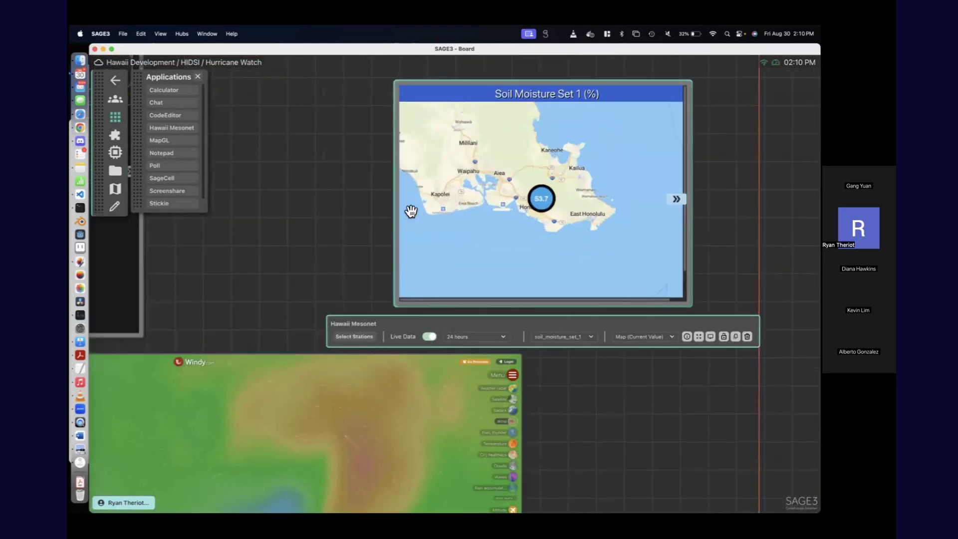
scroll(411, 210, "right", 4)
scroll(411, 209, "up", 2)
scroll(409, 208, "down", 6)
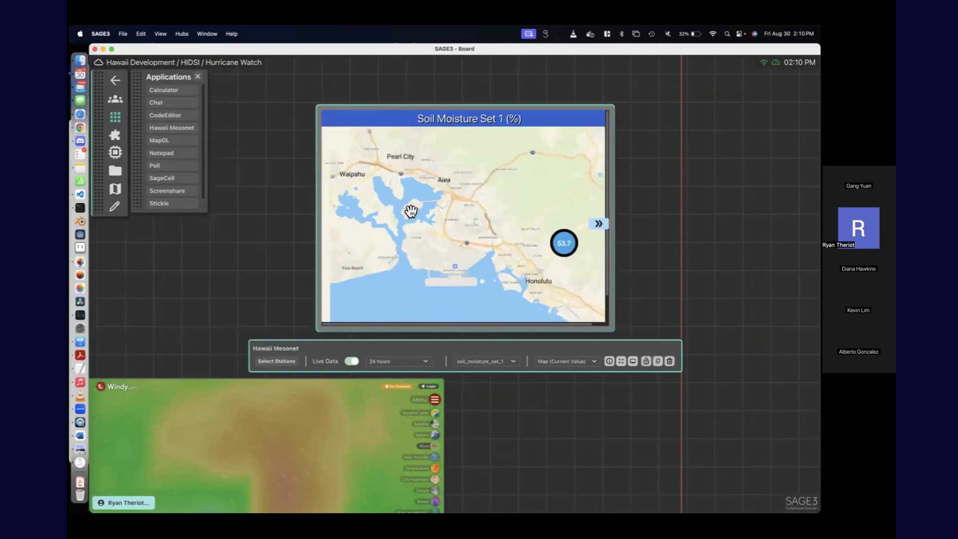
scroll(433, 218, "down", 4)
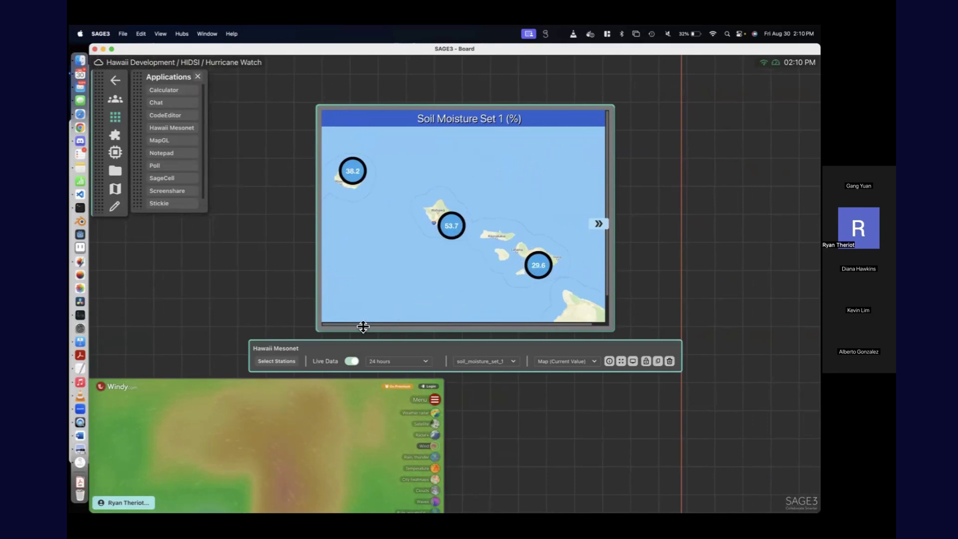
Step: Open the soil moisture map's station selection and deselect the Waipa station on Kauai and Nuuanu Res 1 on Oahu
left_click(276, 361)
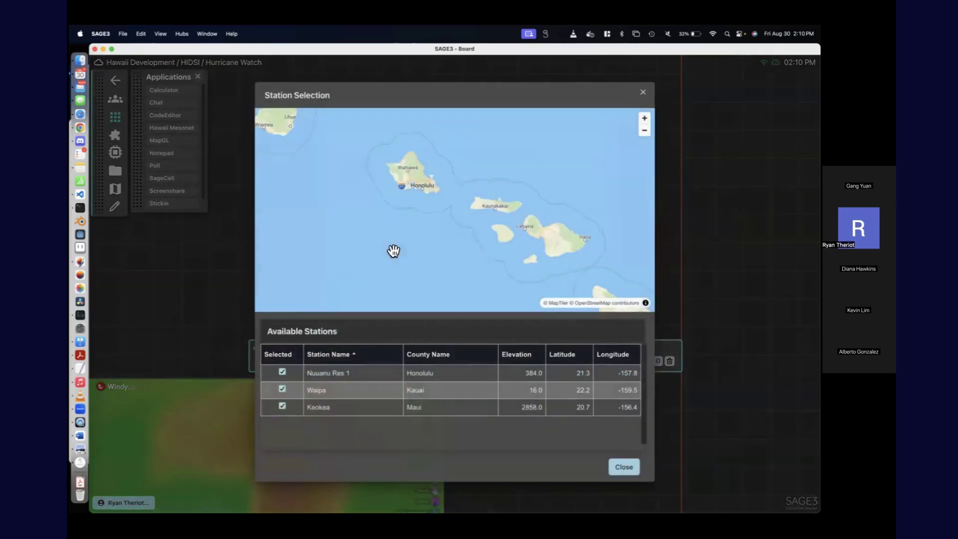
scroll(439, 238, "down", 3)
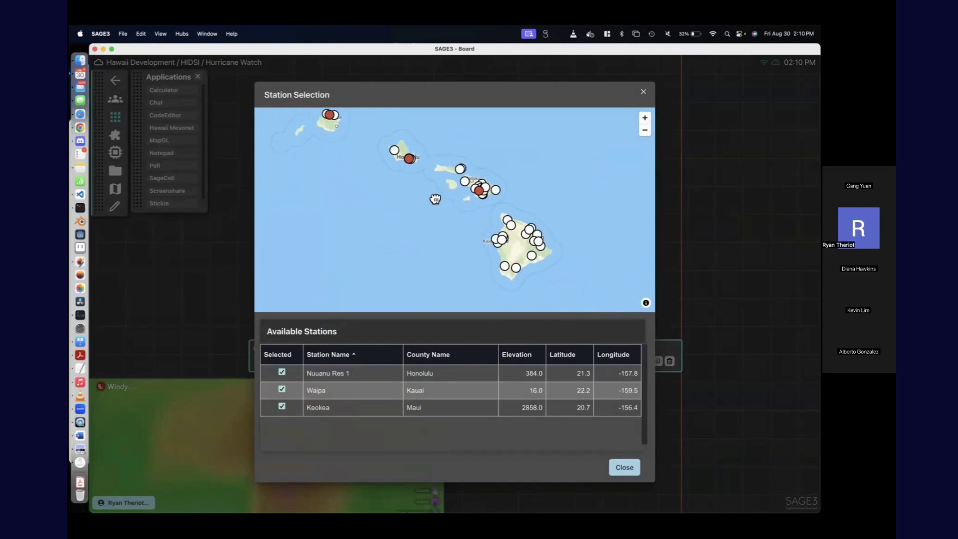
scroll(434, 198, "down", 2)
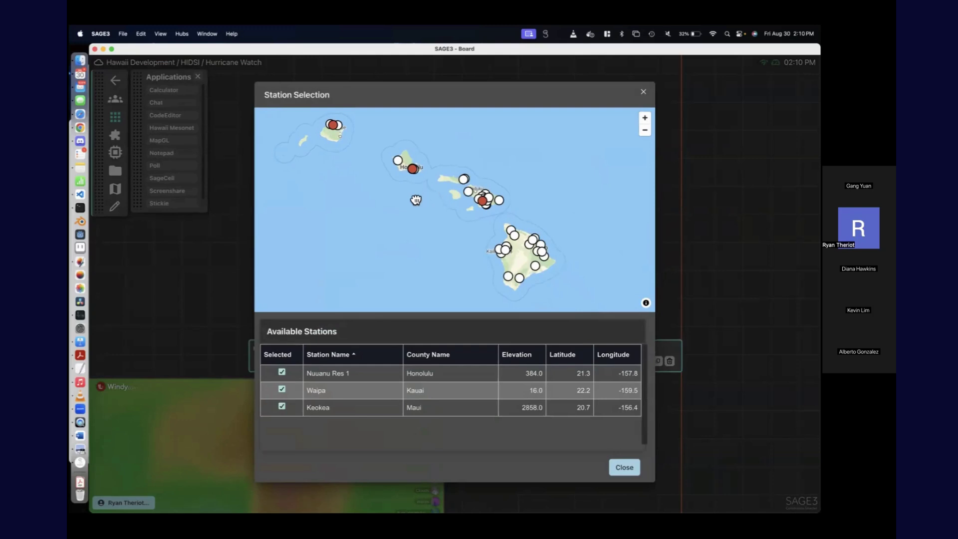
left_click_drag(413, 189, 414, 198)
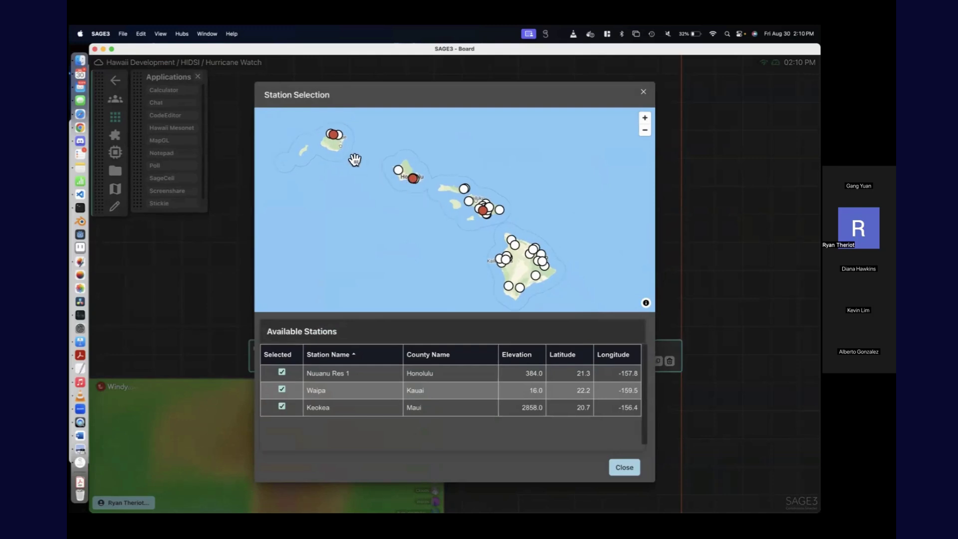
scroll(335, 142, "down", 1)
left_click(334, 136)
scroll(336, 142, "up", 2)
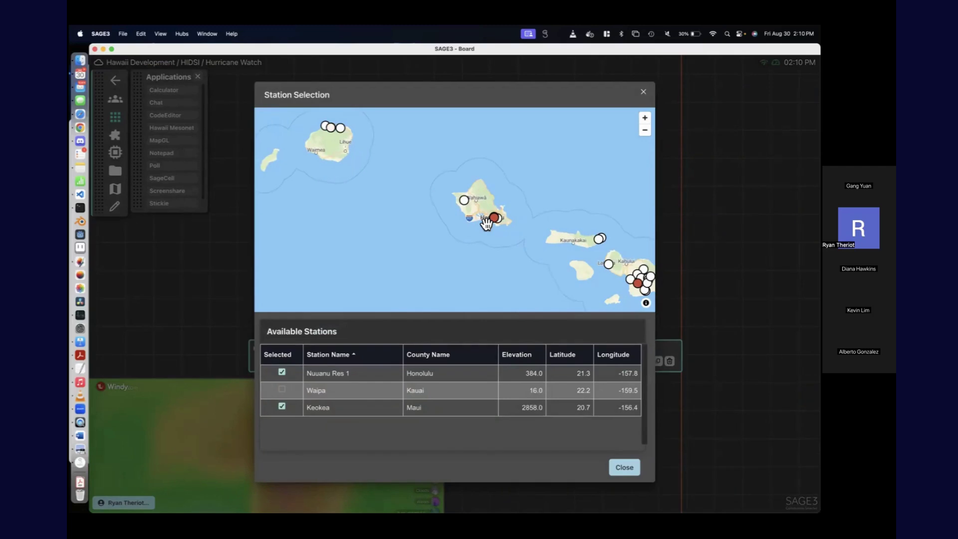
scroll(559, 177, "up", 3)
left_click(564, 172)
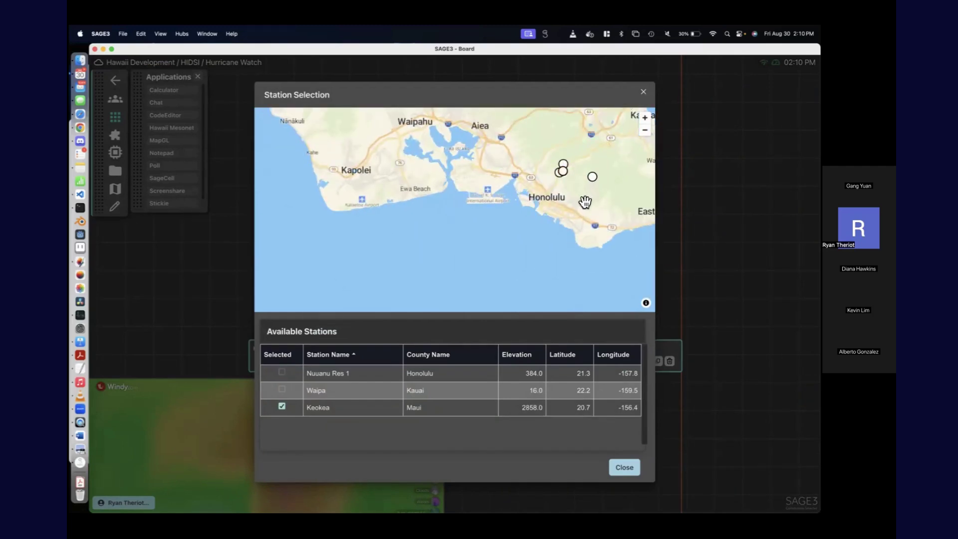
Step: Select the Palamamnui, Kulaimano and Kehena Ditch Cabin stations on the Big Island, deselect Keokea on Maui and close the station selection
scroll(498, 215, "up", 2)
scroll(500, 218, "down", 3)
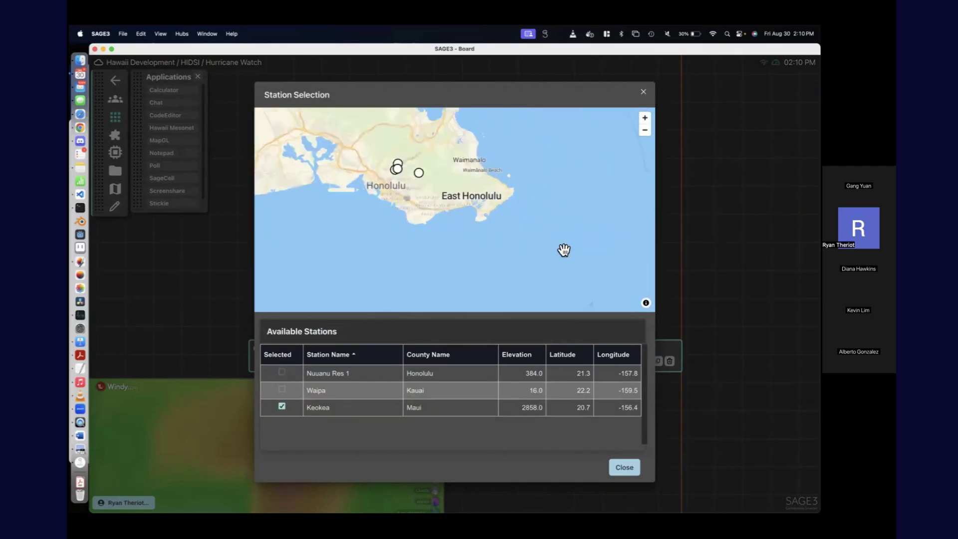
scroll(565, 281, "up", 1)
left_click_drag(565, 281, 462, 186)
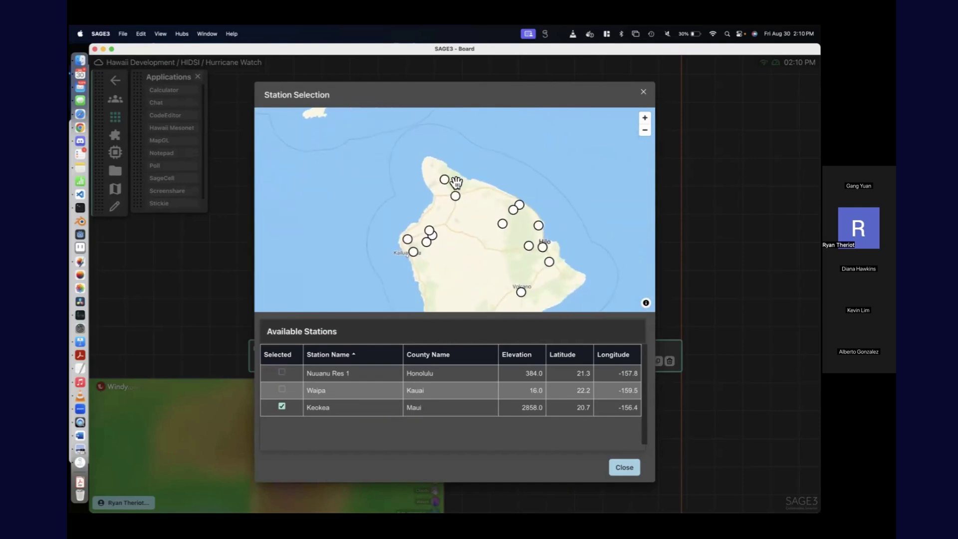
left_click(538, 225)
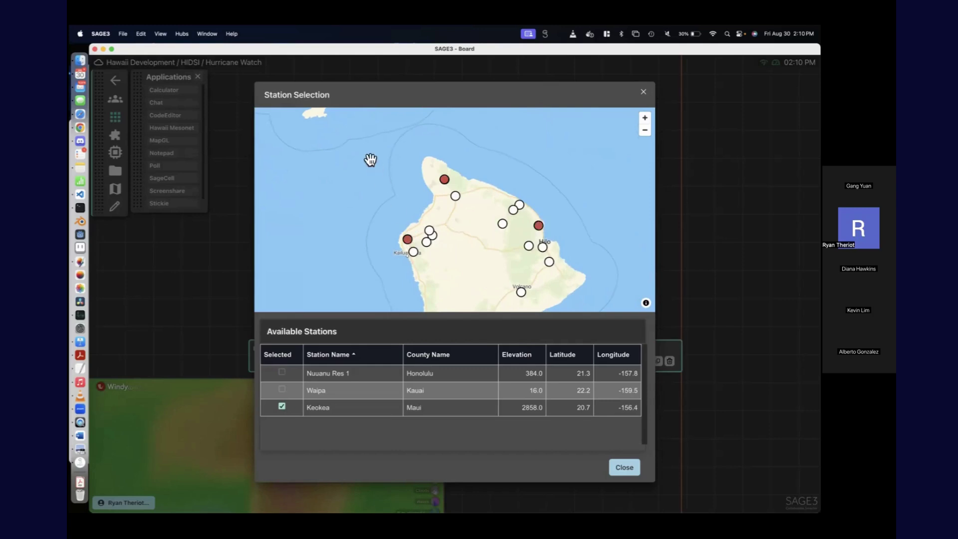
left_click_drag(417, 215, 477, 292)
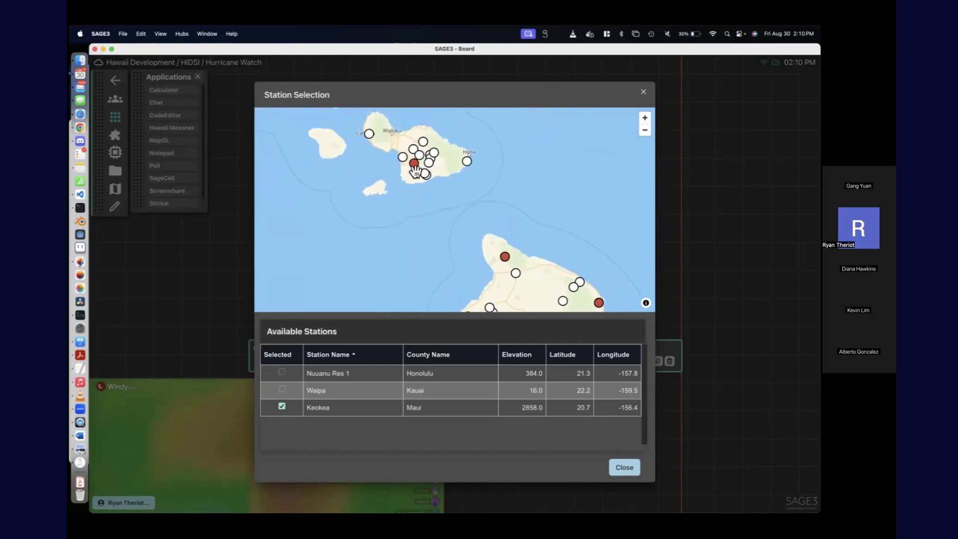
left_click(414, 165)
left_click(624, 467)
scroll(452, 218, "up", 3)
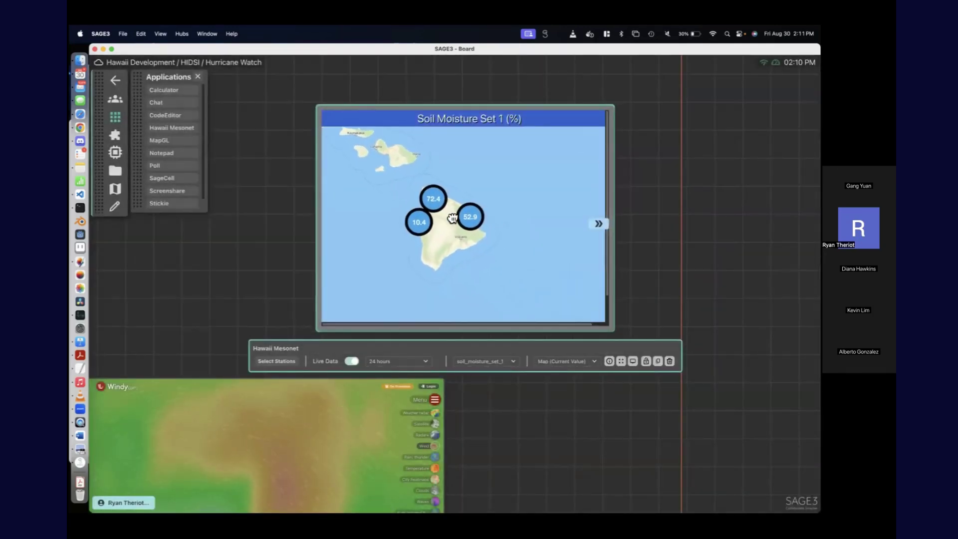
scroll(452, 218, "up", 2)
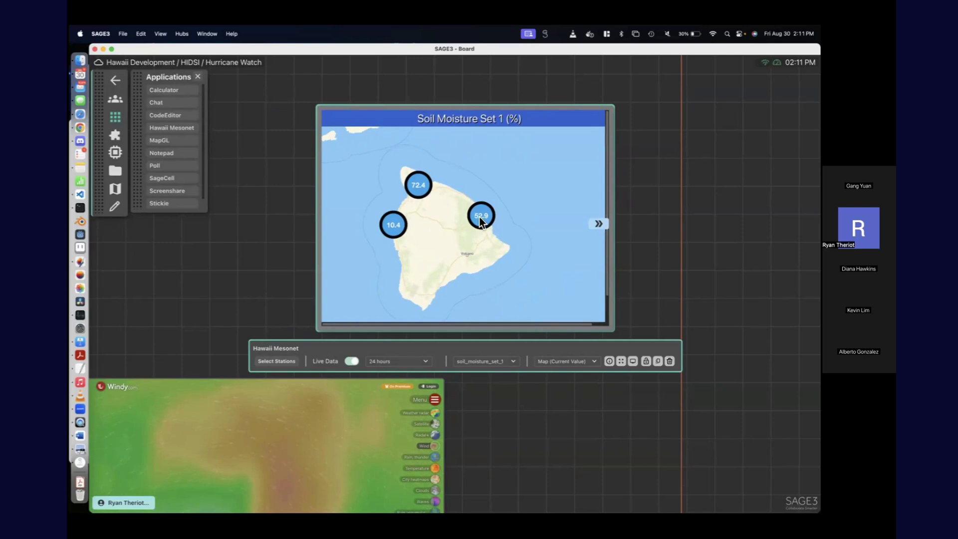
Step: Duplicate the soil moisture map as a Line Chart and enlarge the new chart until its title and axes are readable
left_click(596, 224)
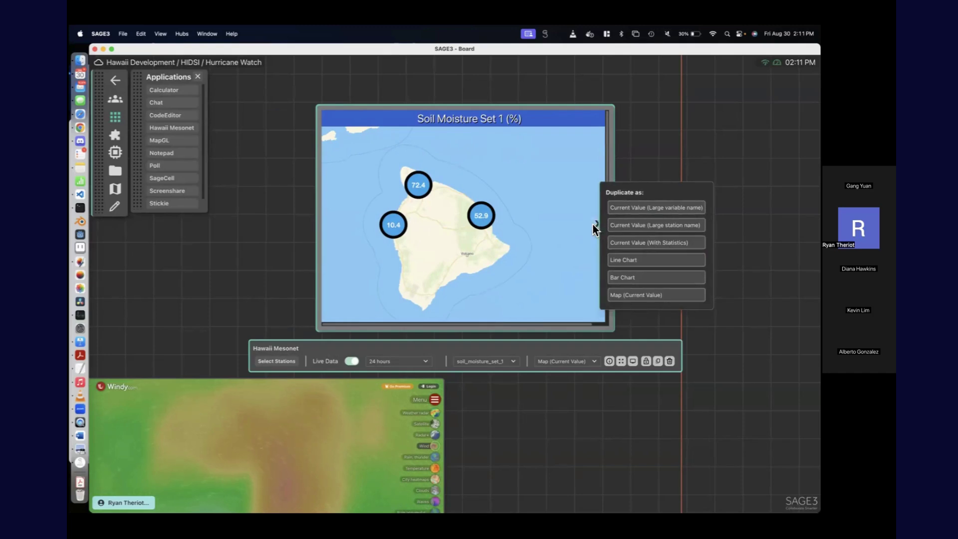
left_click(630, 260)
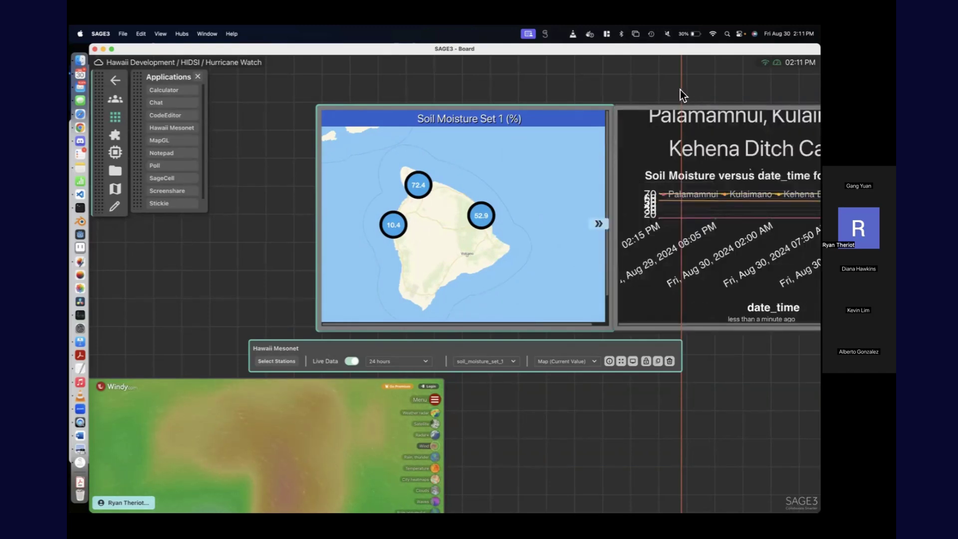
left_click_drag(614, 192, 612, 190)
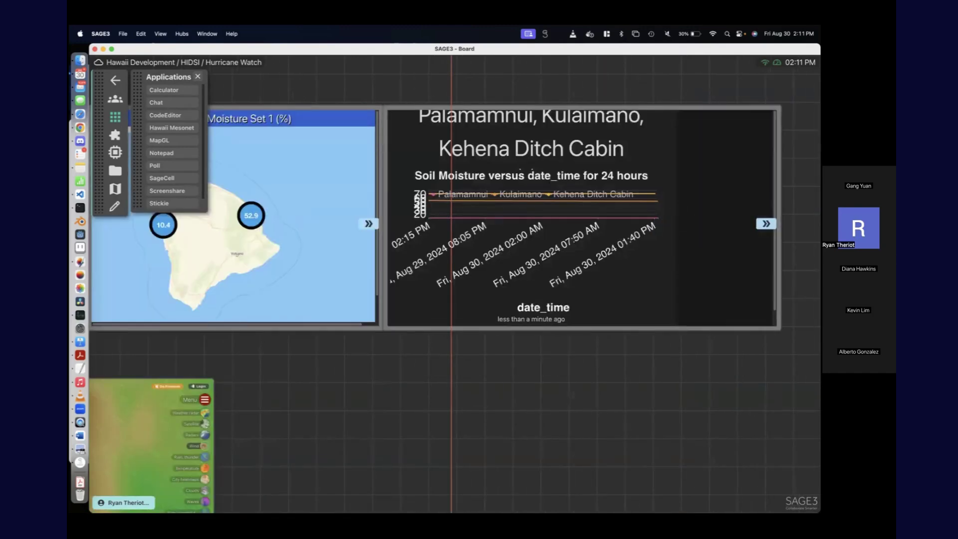
left_click_drag(779, 328, 818, 364)
scroll(669, 399, "right", 5)
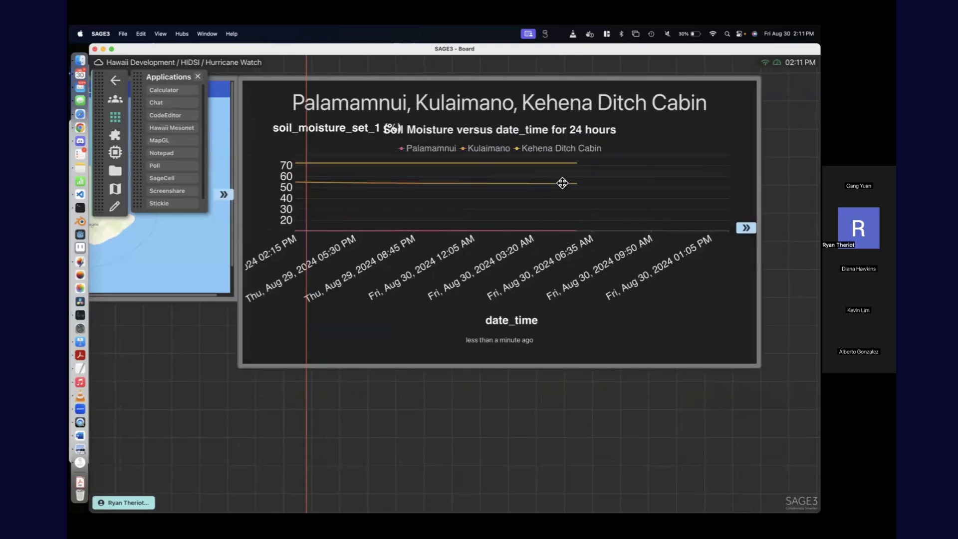
Step: Duplicate the 24-hour soil moisture chart as another Line Chart
left_click(486, 223)
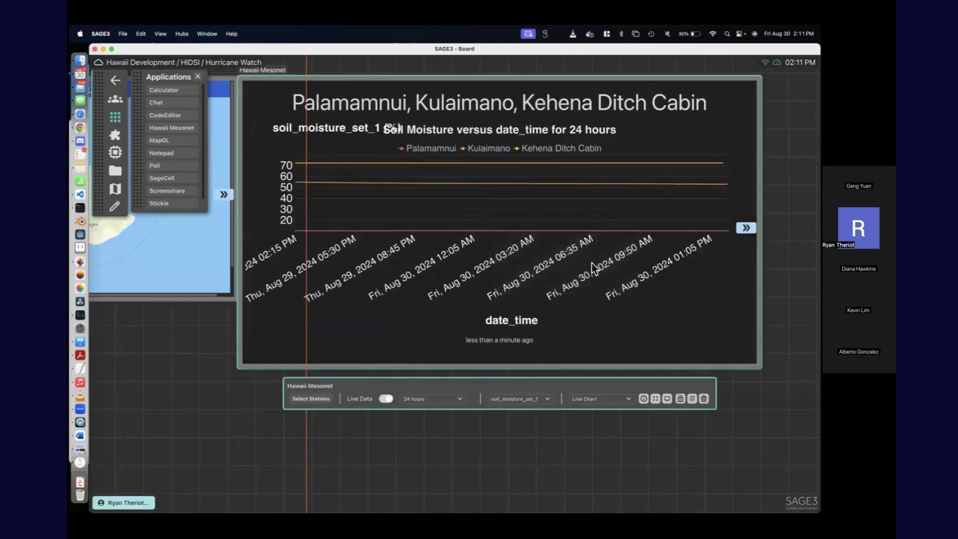
left_click(739, 229)
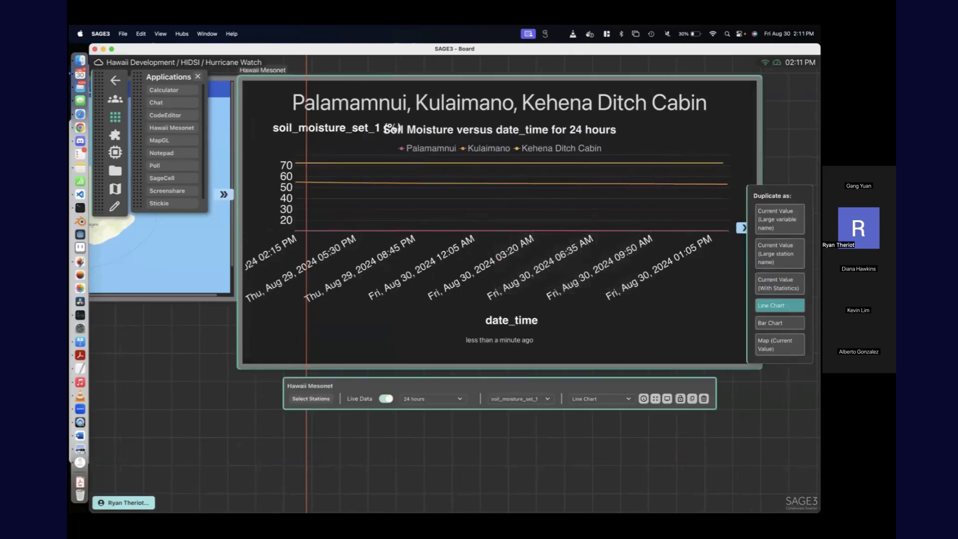
left_click(779, 306)
scroll(761, 404, "up", 3)
scroll(735, 408, "down", 3)
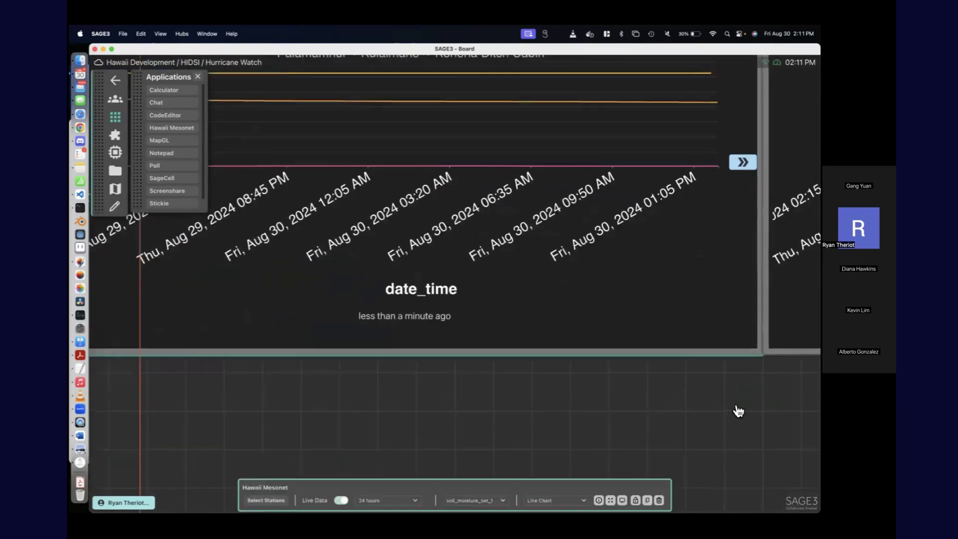
Step: Place the duplicated line chart directly below the first one and set its time range to 1 week
scroll(694, 196, "down", 3)
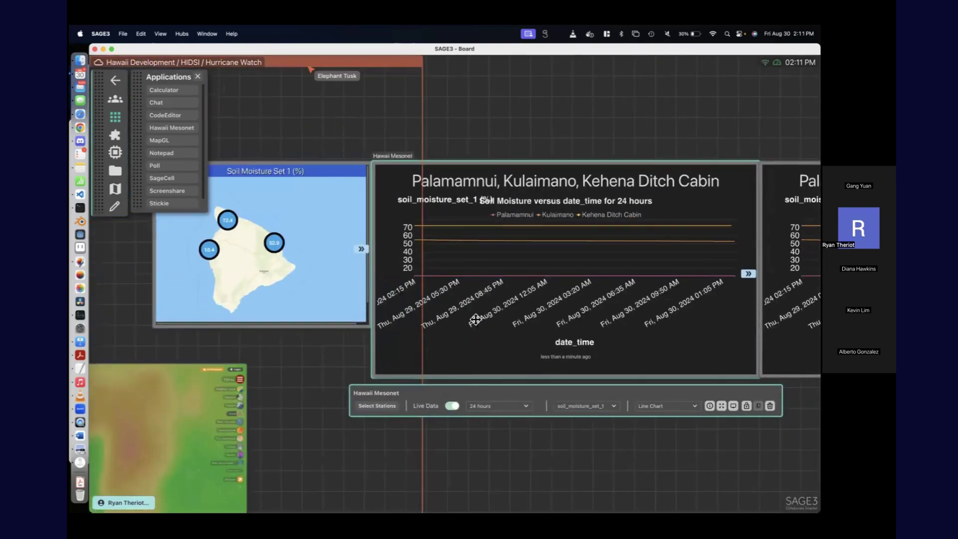
scroll(335, 404, "down", 5)
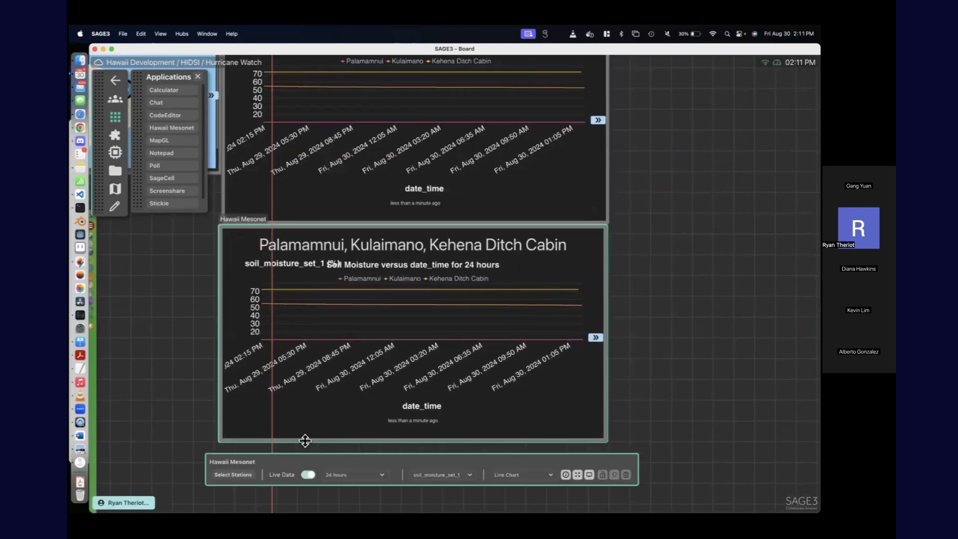
left_click(351, 467)
left_click(348, 477)
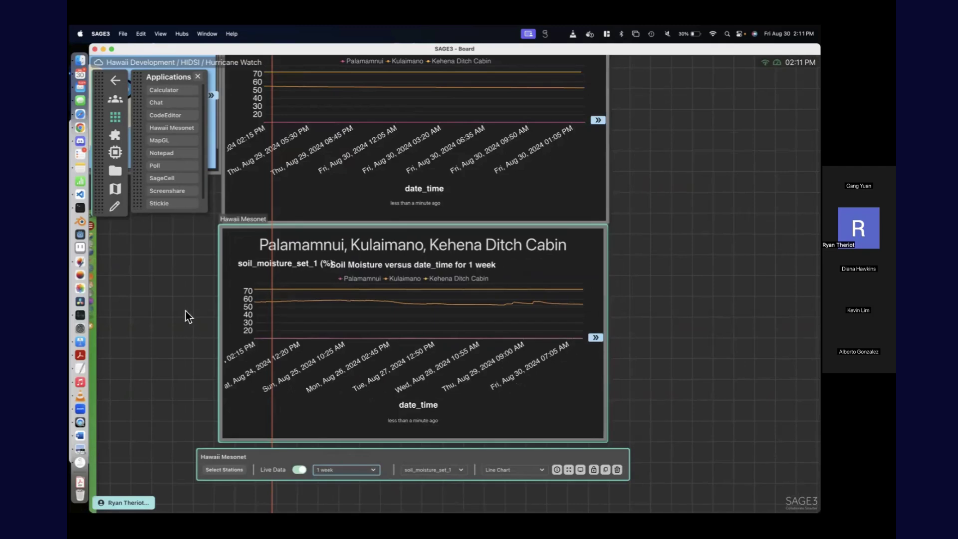
Step: Select the 24-hour and 1-week soil moisture charts together and duplicate both
scroll(185, 310, "up", 3)
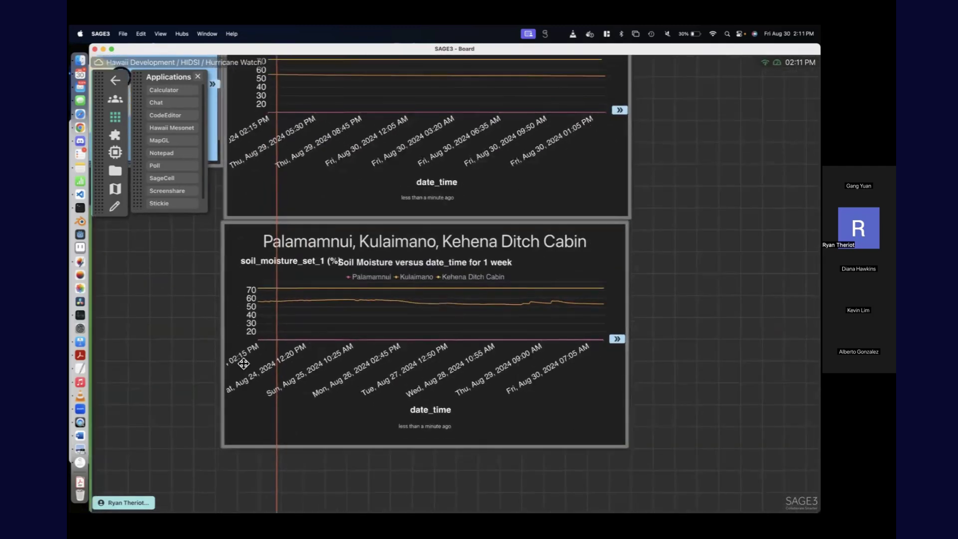
scroll(243, 363, "down", 4)
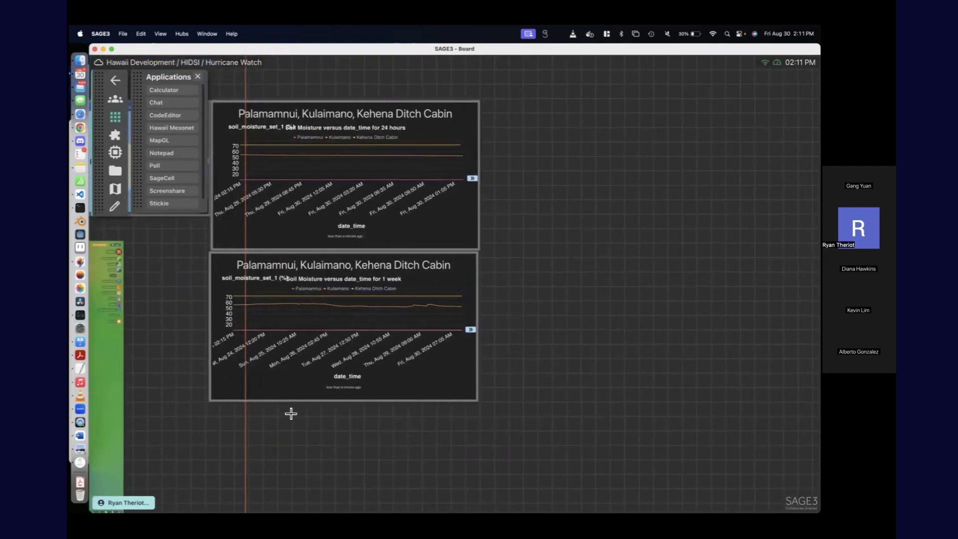
left_click_drag(291, 413, 309, 207)
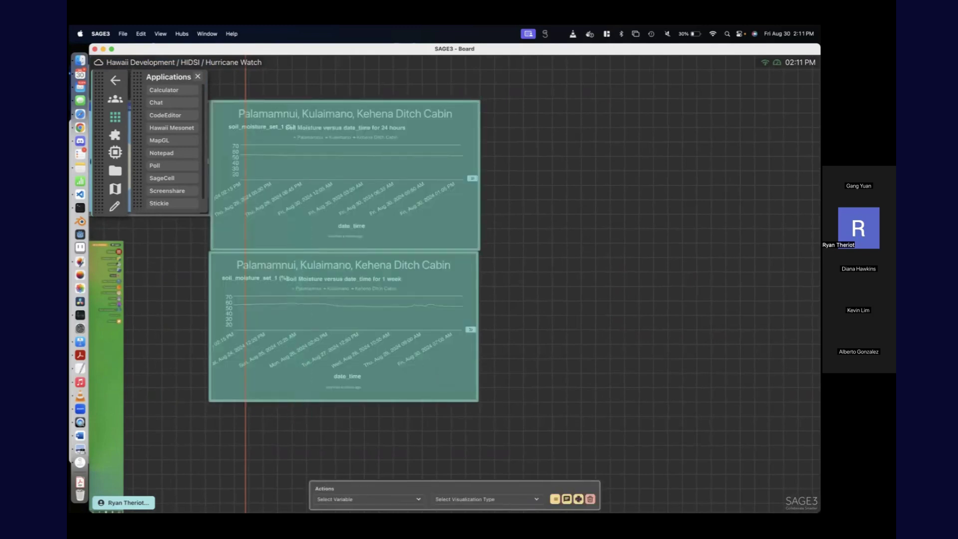
left_click(555, 499)
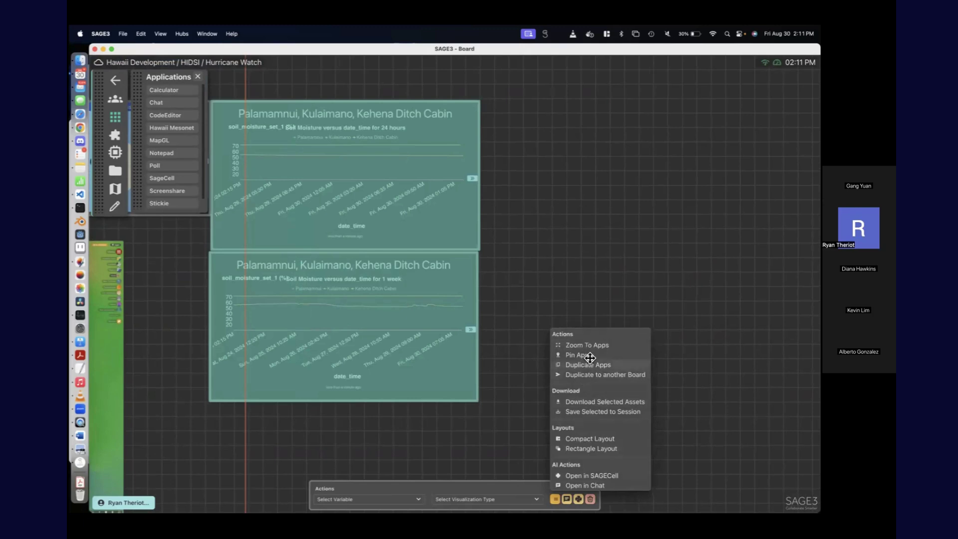
left_click(590, 360)
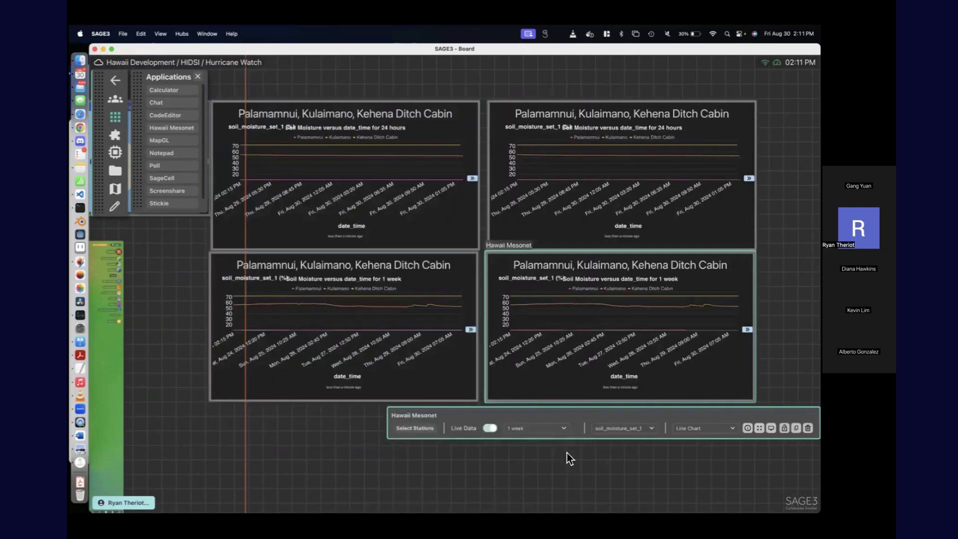
Step: Select the two duplicated charts together, change their variable to air_temp_set_1 and clear the selection
left_click_drag(567, 453, 561, 214)
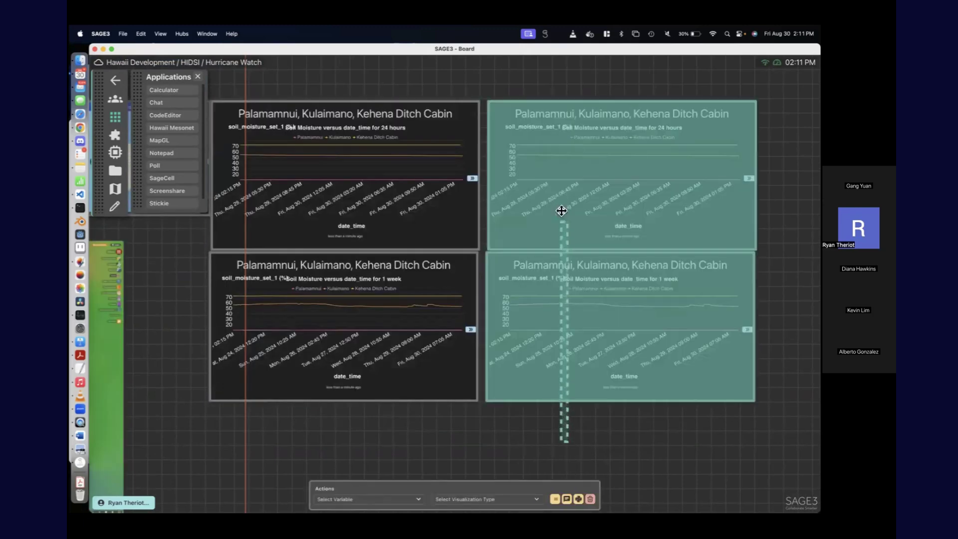
left_click(414, 498)
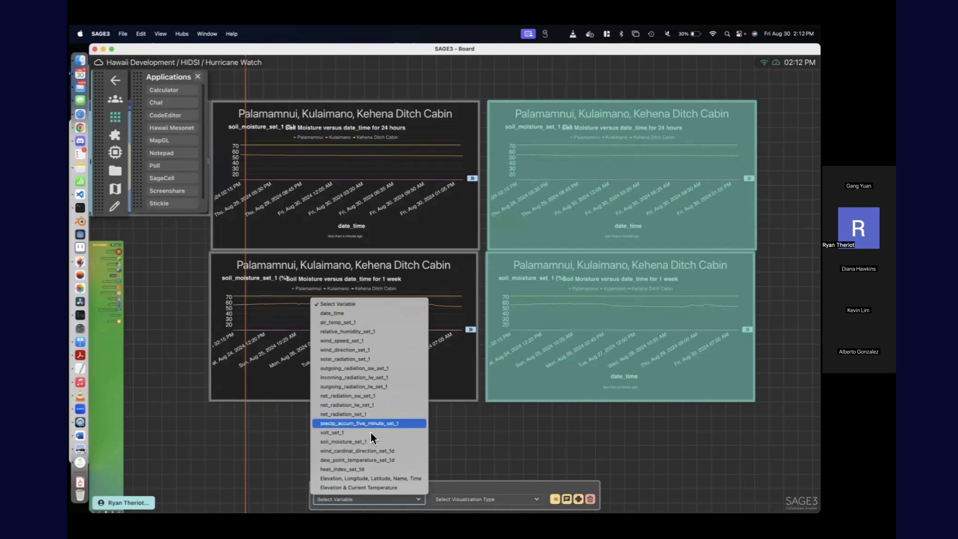
left_click(378, 323)
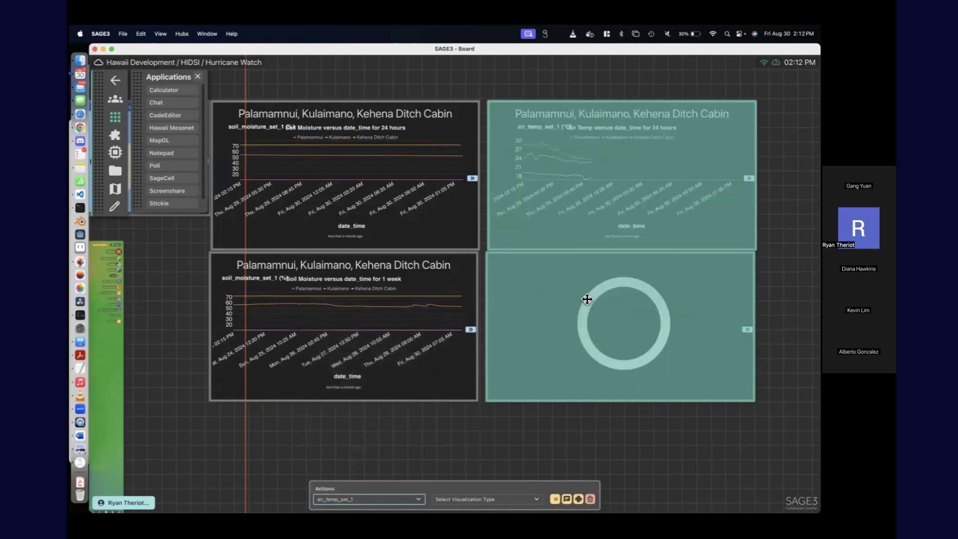
left_click(599, 85)
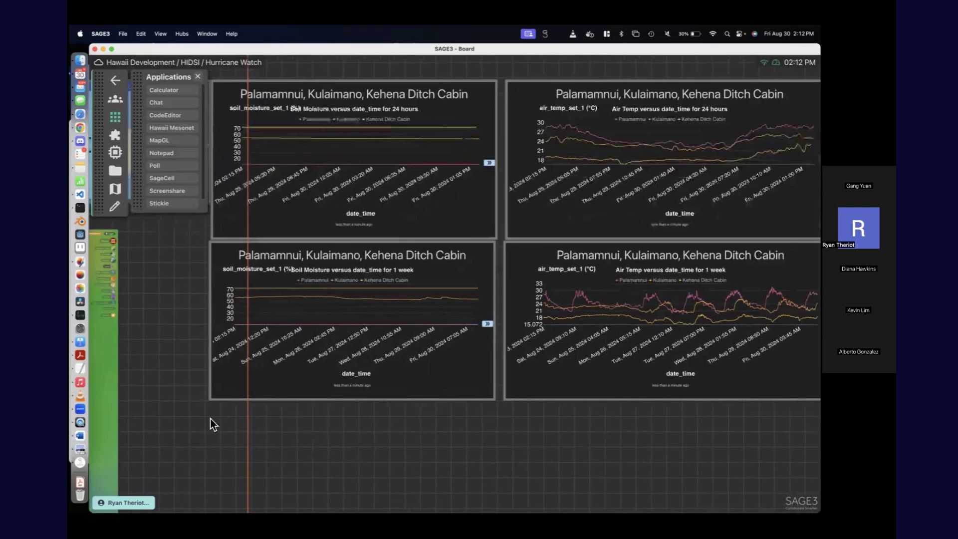
Step: Bring the four charts, soil moisture map and Windy map into view together and hide the list of available applications
scroll(210, 418, "down", 5)
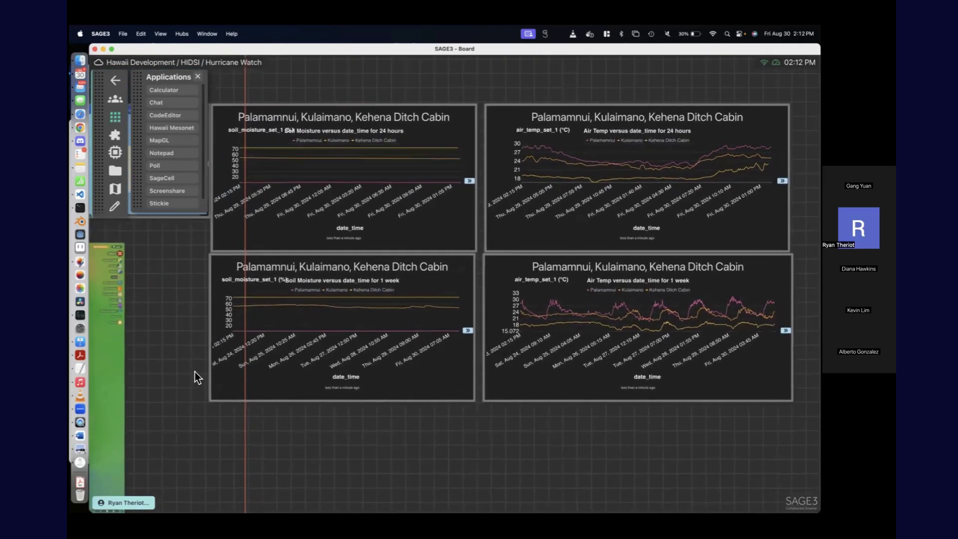
scroll(193, 294, "down", 3)
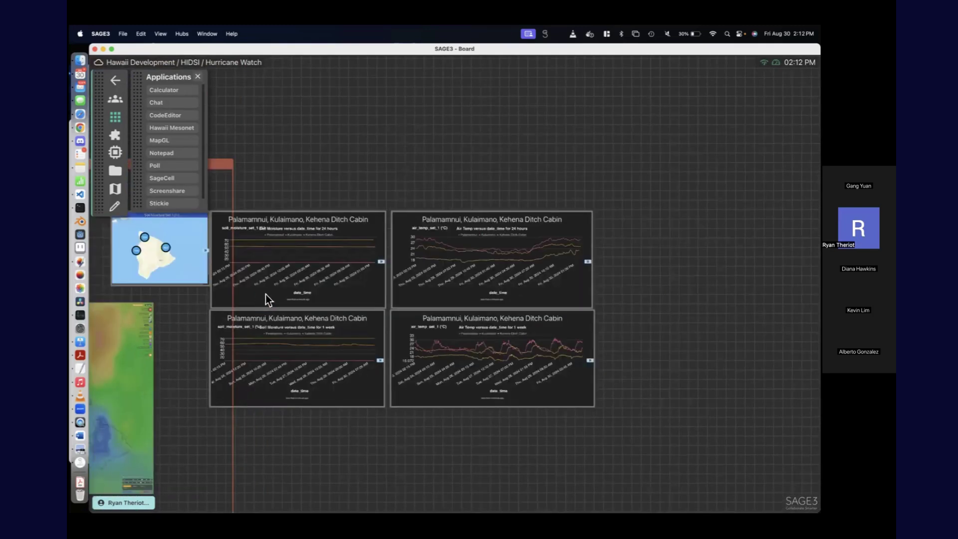
scroll(266, 293, "down", 3)
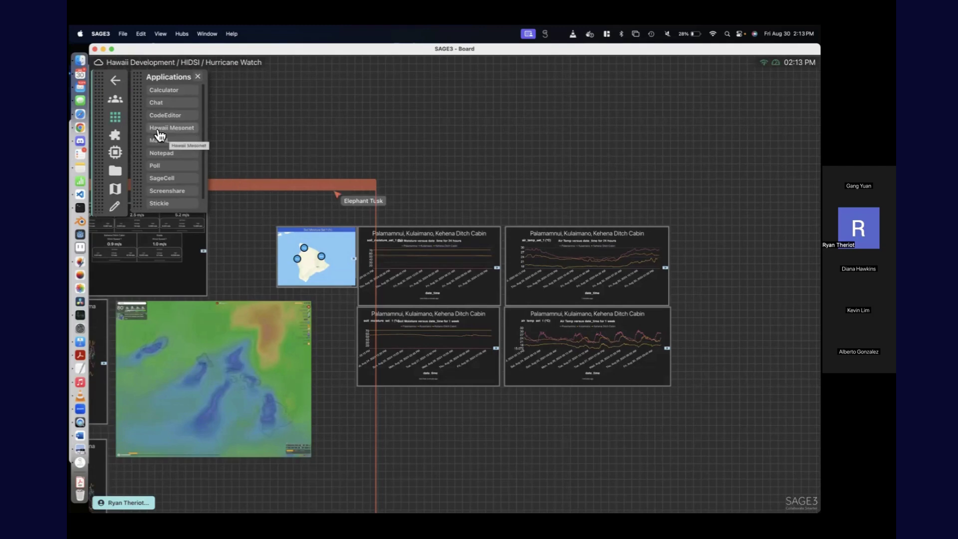
left_click(122, 129)
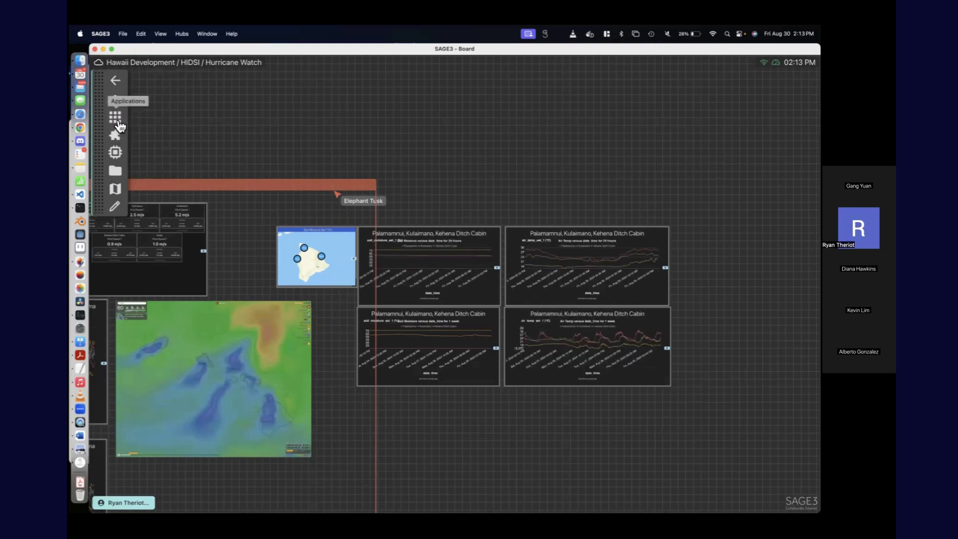
Step: Look through the available applications and the installed plugins on the Hurricane Watch board, leaving both lists hidden
left_click(116, 120)
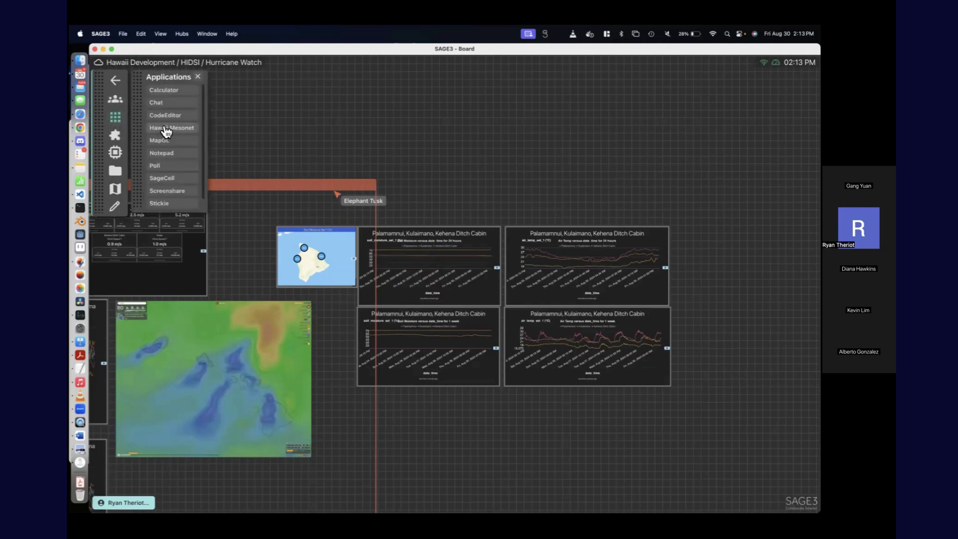
left_click(115, 117)
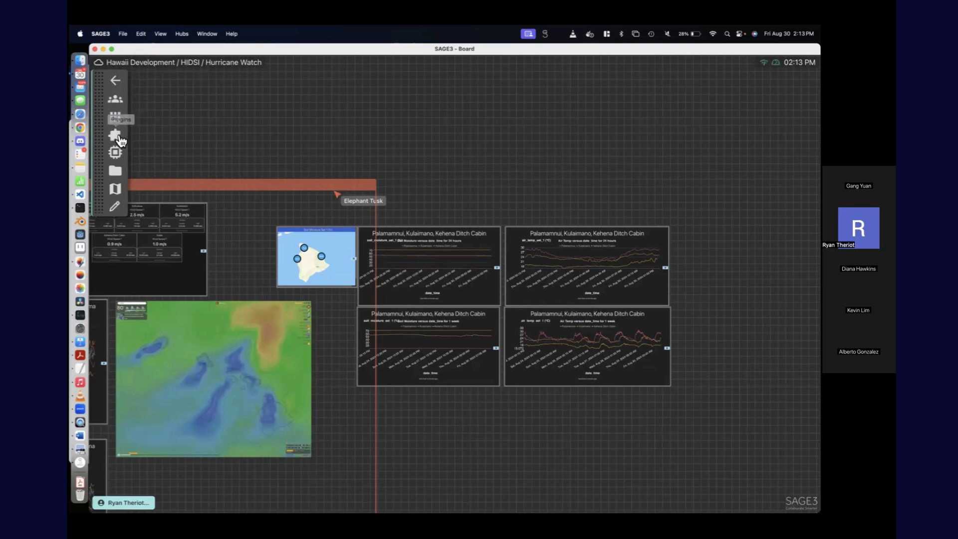
scroll(292, 246, "down", 3)
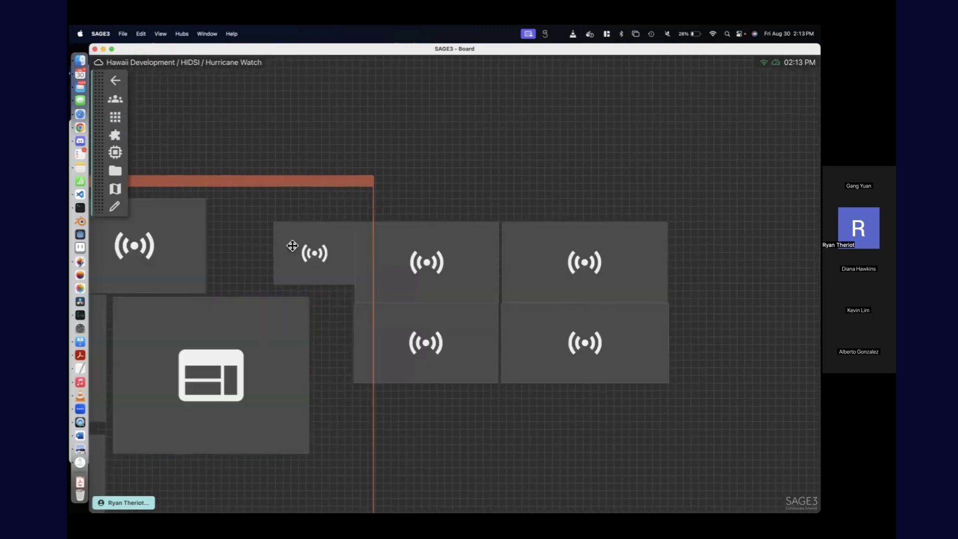
scroll(144, 152, "down", 3)
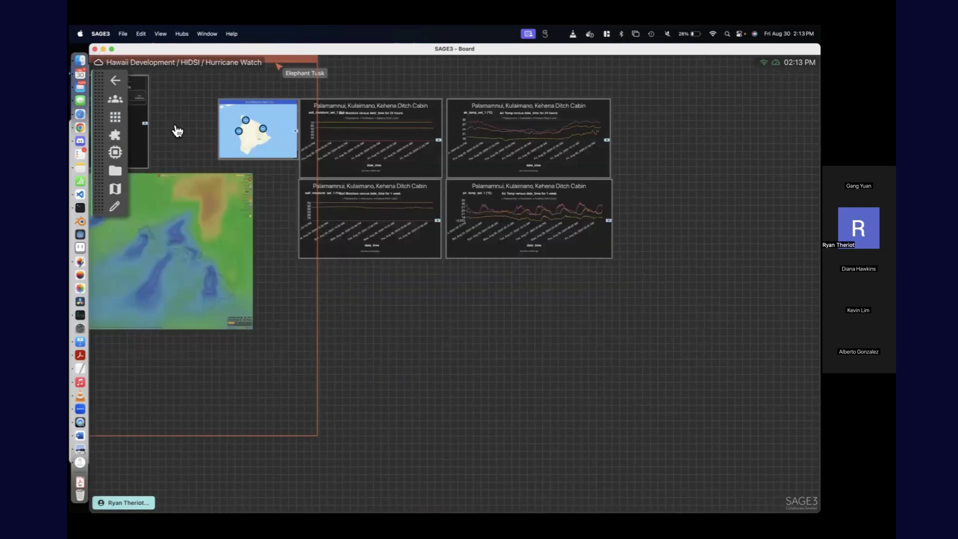
key("shift+p")
mouse_move(204, 133)
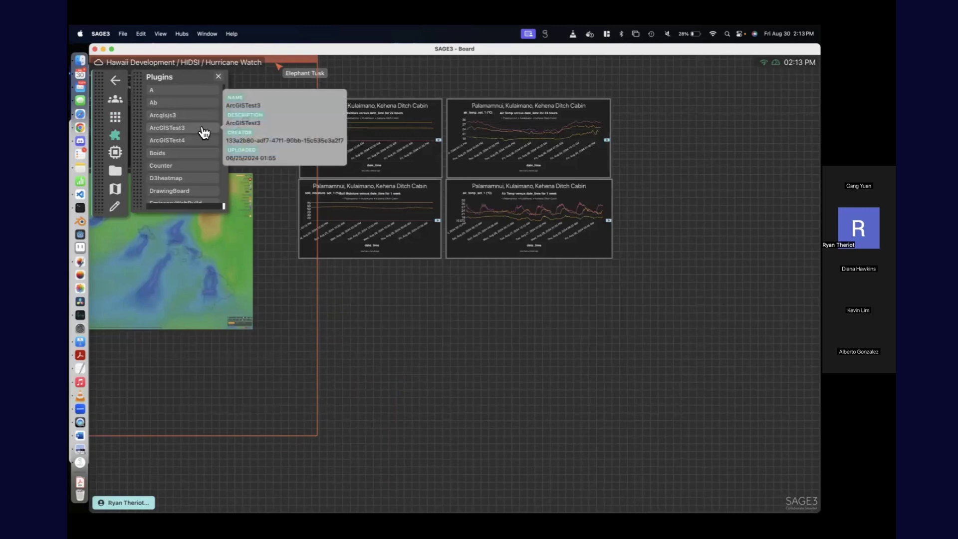
scroll(205, 137, "down", 4)
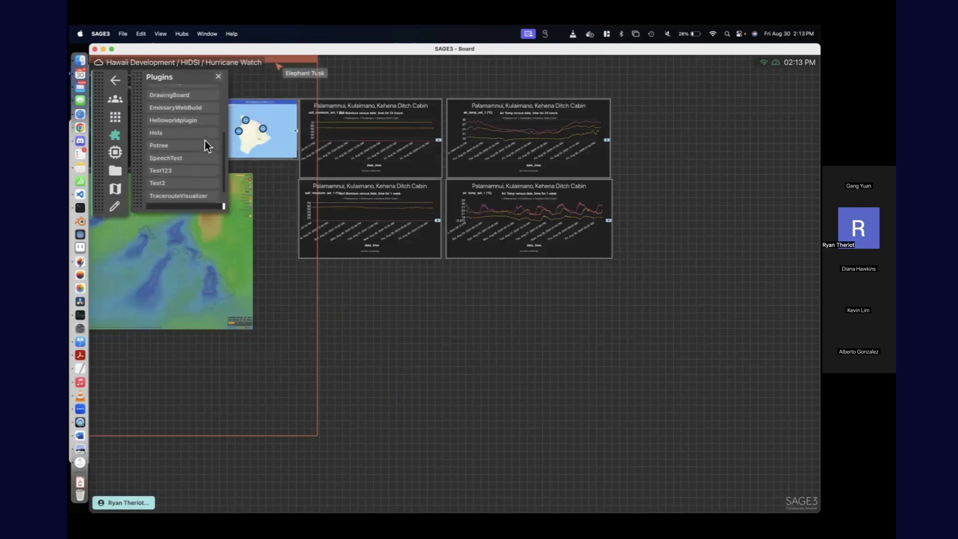
scroll(204, 139, "up", 4)
scroll(204, 139, "down", 3)
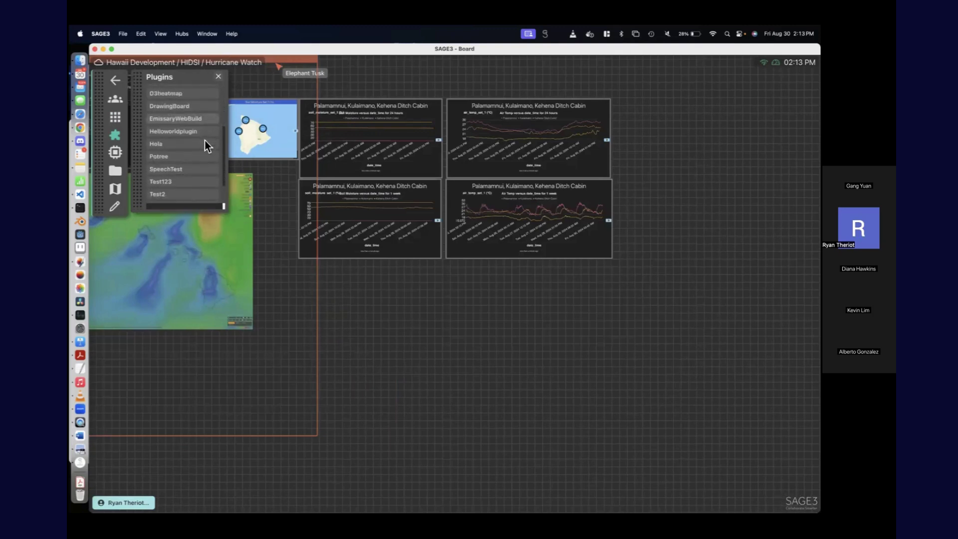
scroll(205, 141, "down", 3)
left_click(218, 77)
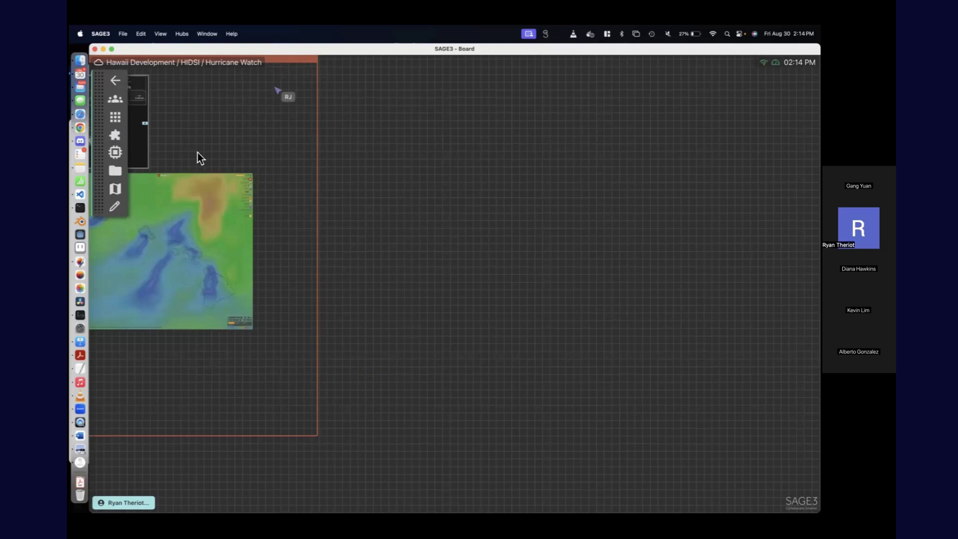
Step: Switch to Finder with the Downloads folder open and look through its files sorted by kind
left_click(84, 481)
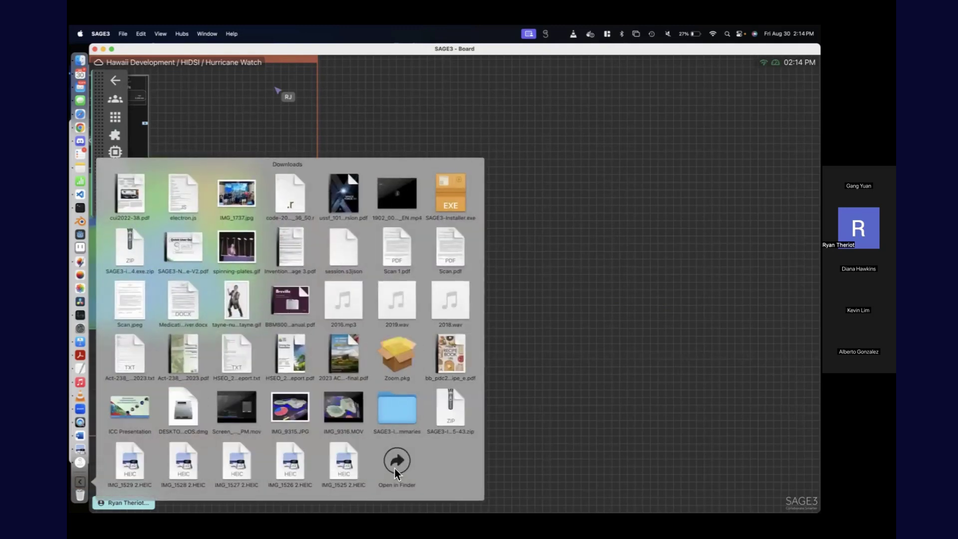
left_click(397, 461)
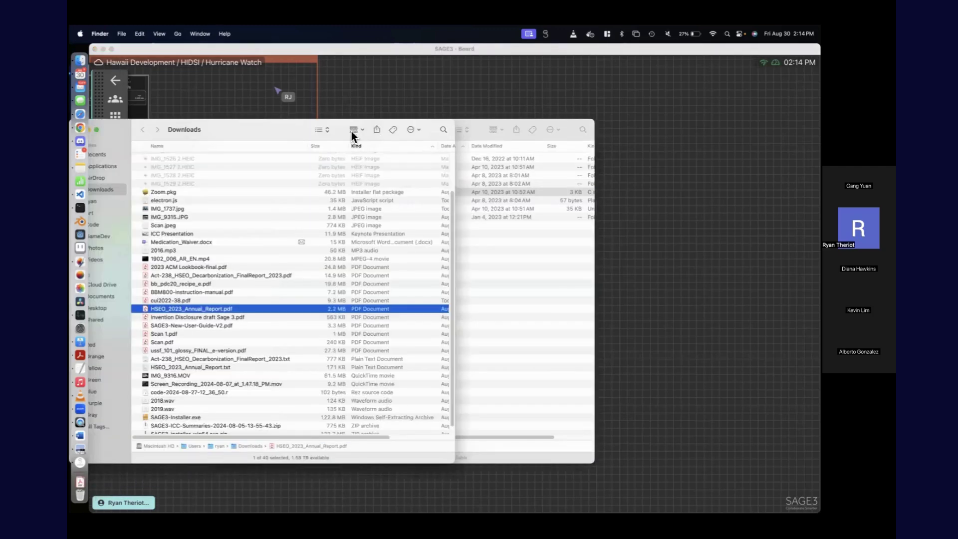
left_click(336, 145)
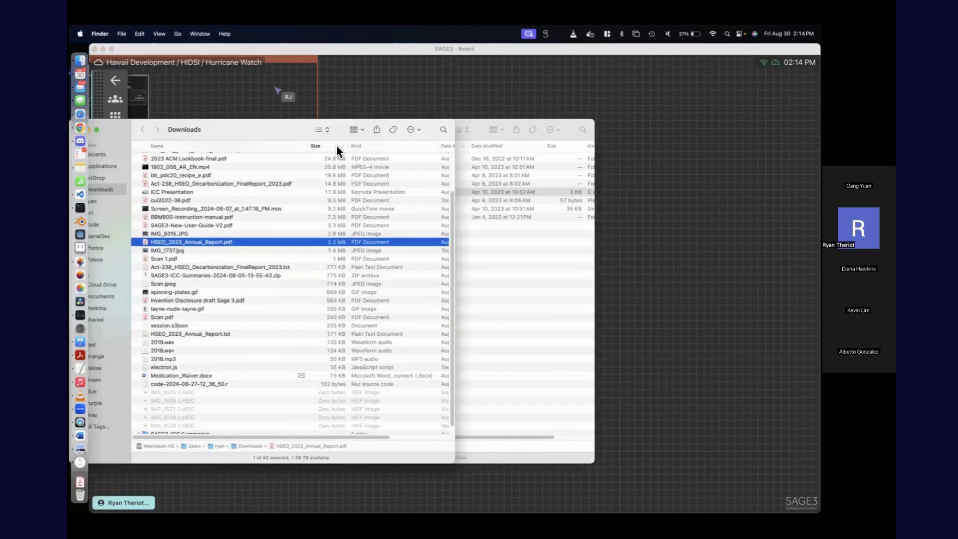
left_click(365, 147)
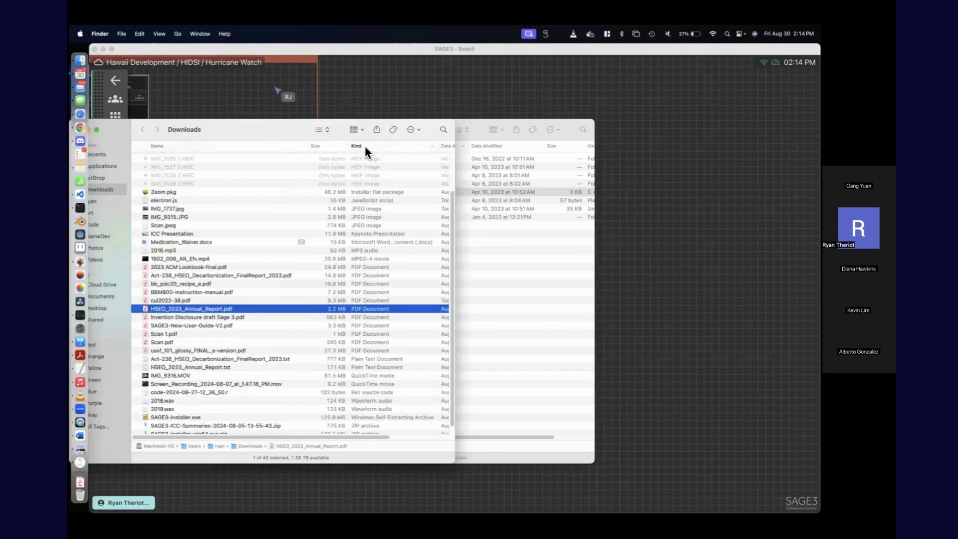
scroll(379, 245, "down", 1)
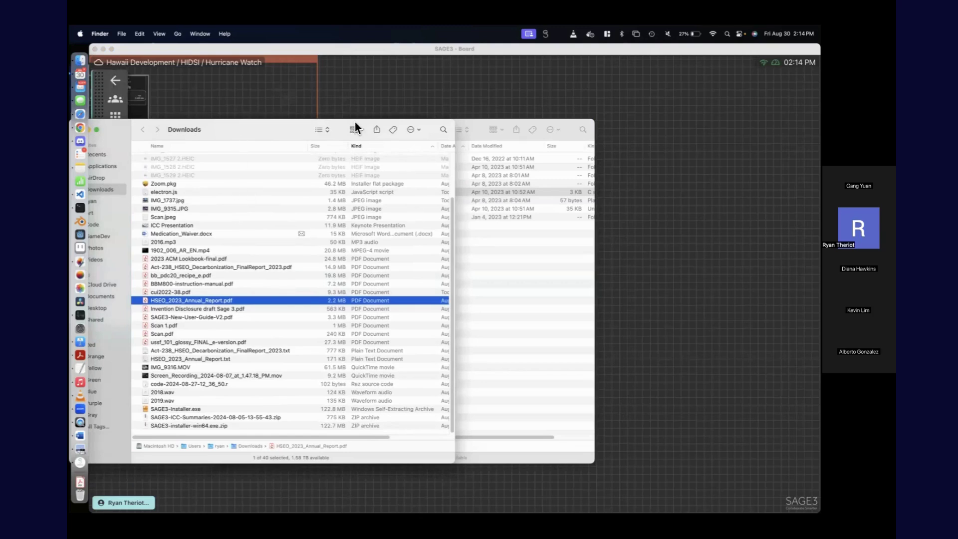
Step: Go to the Lava folder in the home directory and select westside.geojson under hseo/polygon-geo-grid/data
left_click(378, 230)
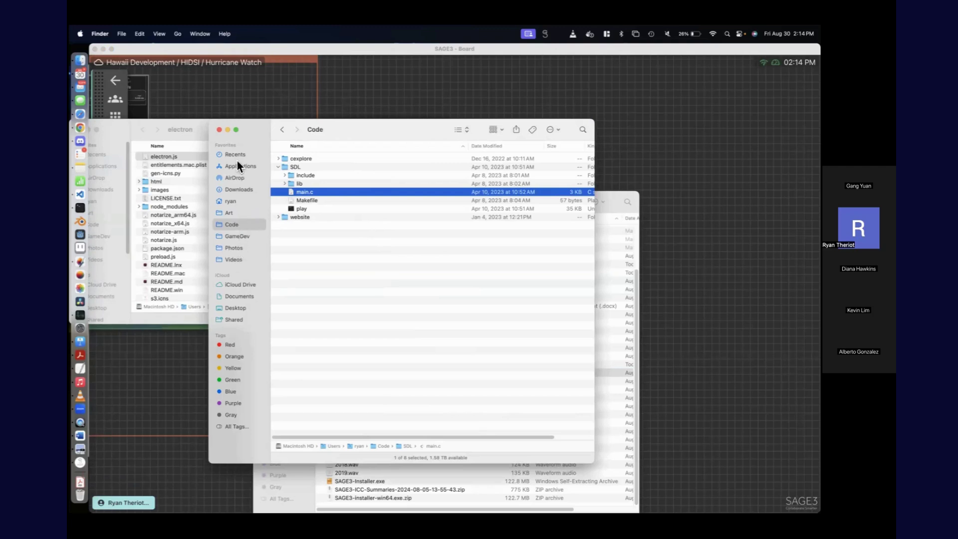
left_click(231, 201)
double_click(388, 206)
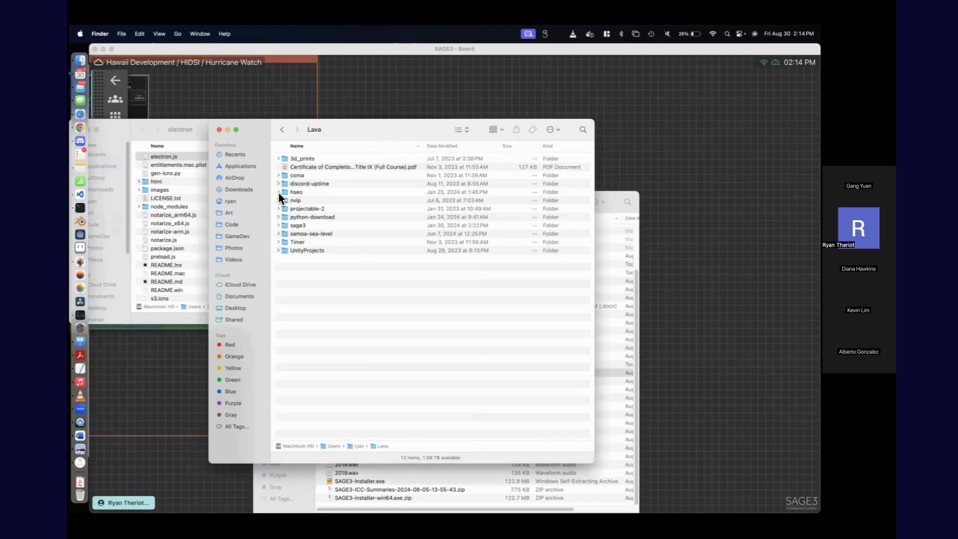
left_click(279, 193)
left_click(284, 200)
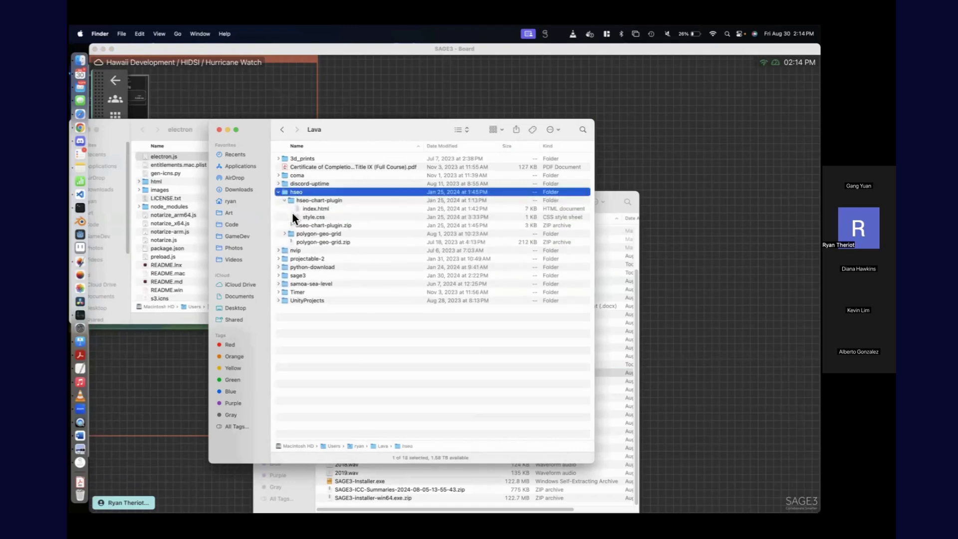
left_click(286, 232)
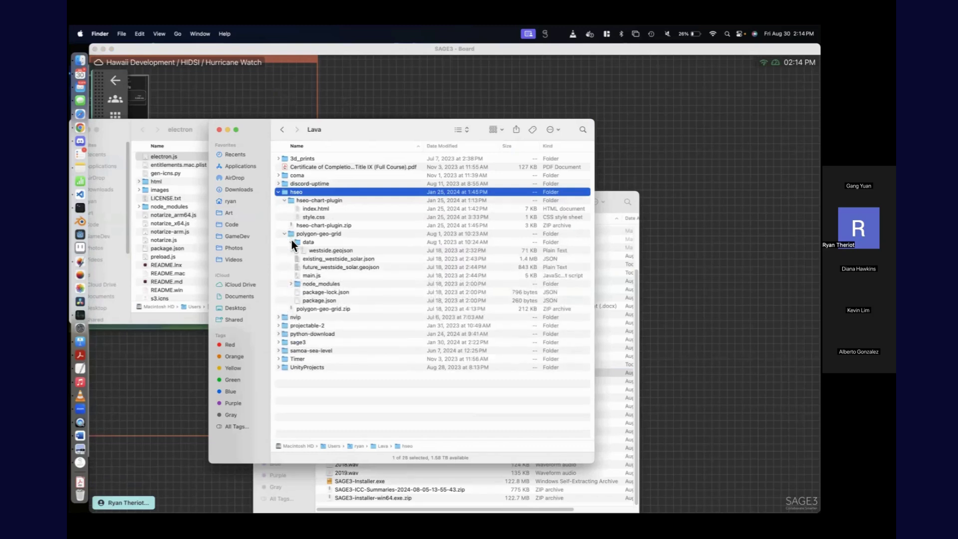
left_click(292, 241)
left_click(319, 250)
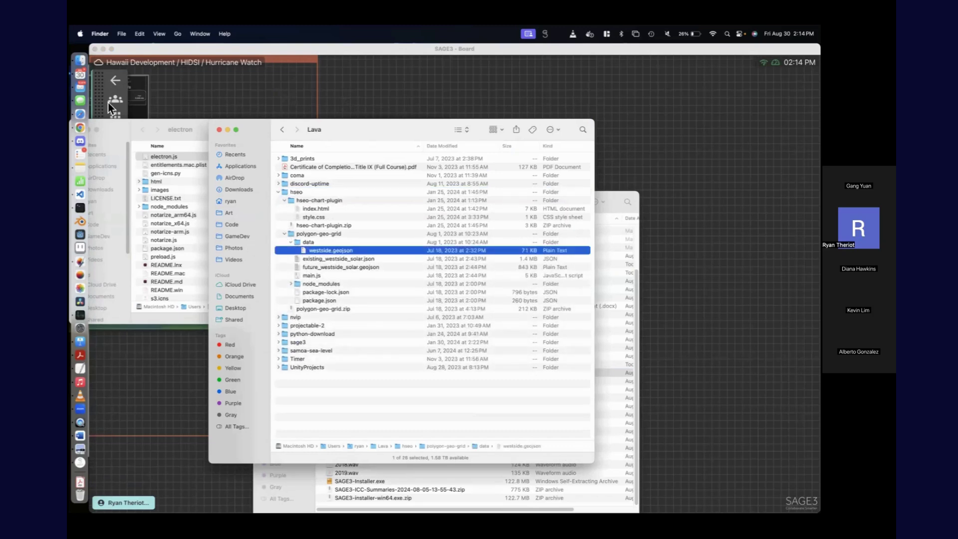
Step: Place the SAGE3 window beside Finder and add westside.geojson to the Hurricane Watch board as a map
left_click(271, 78)
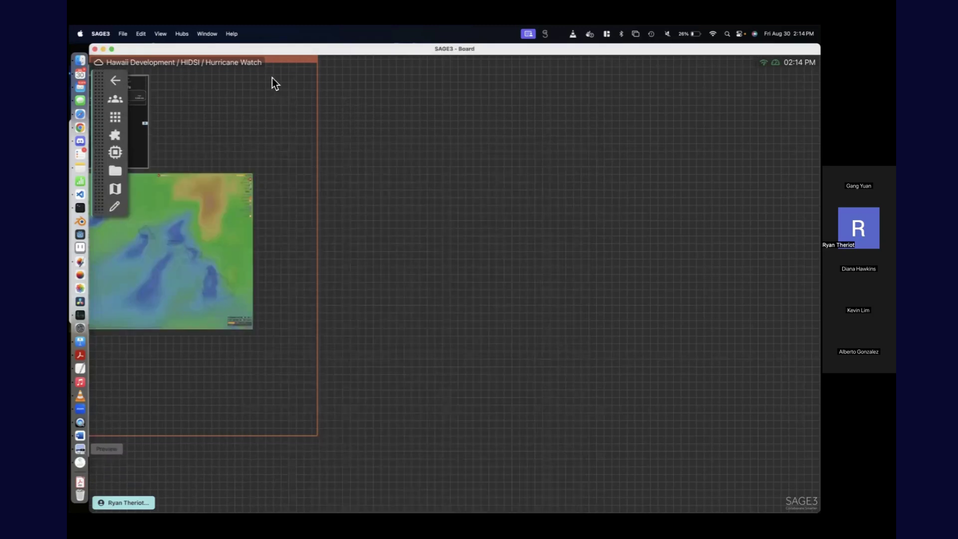
key("ctrl+alt+Right")
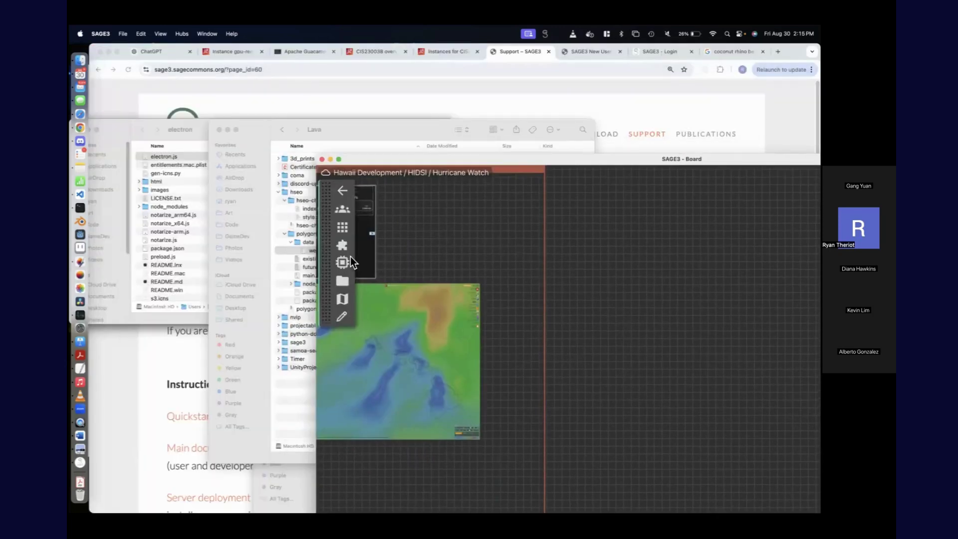
left_click_drag(330, 251, 655, 212)
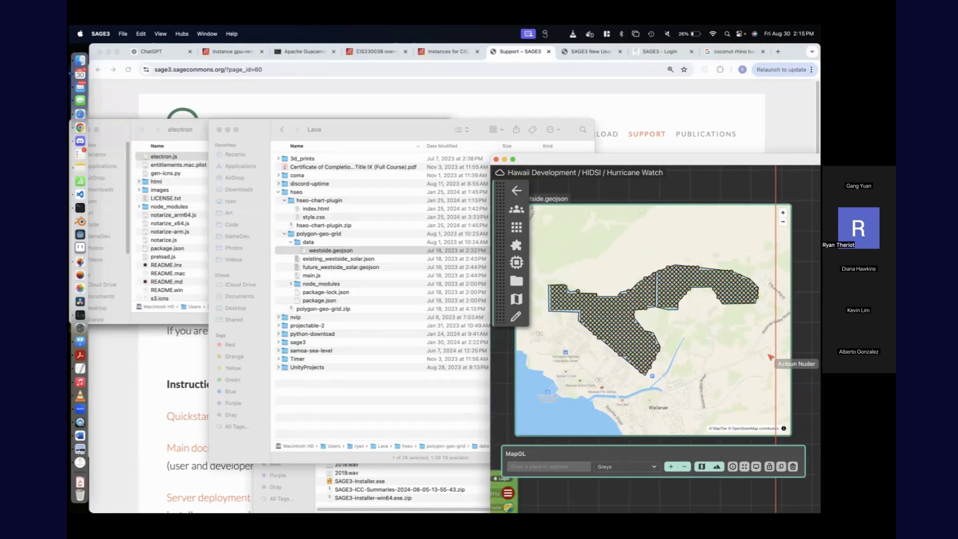
Step: Look for another data file in Finder, checking polygon-geo-grid and projectable-2/public/data, and return to the full-size SAGE3 board
left_click(344, 268)
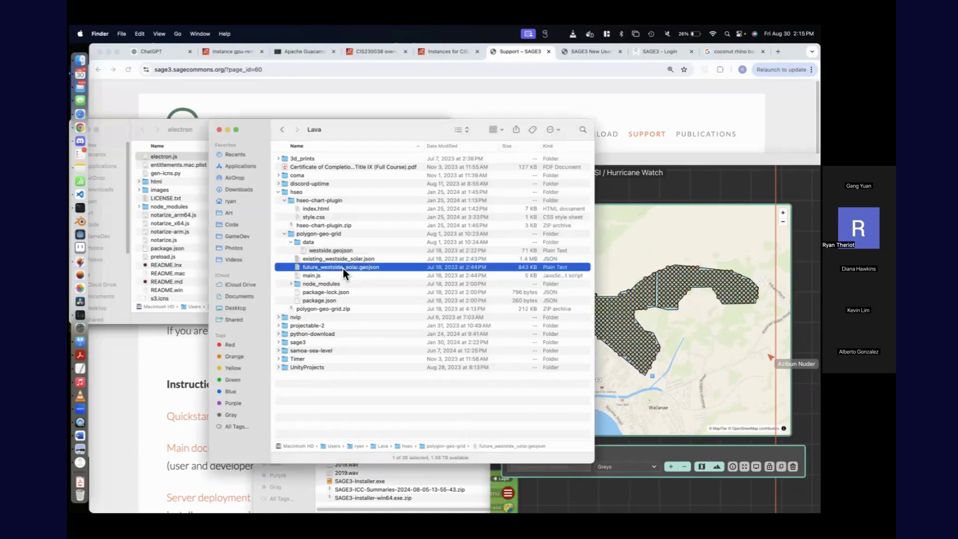
left_click(642, 193)
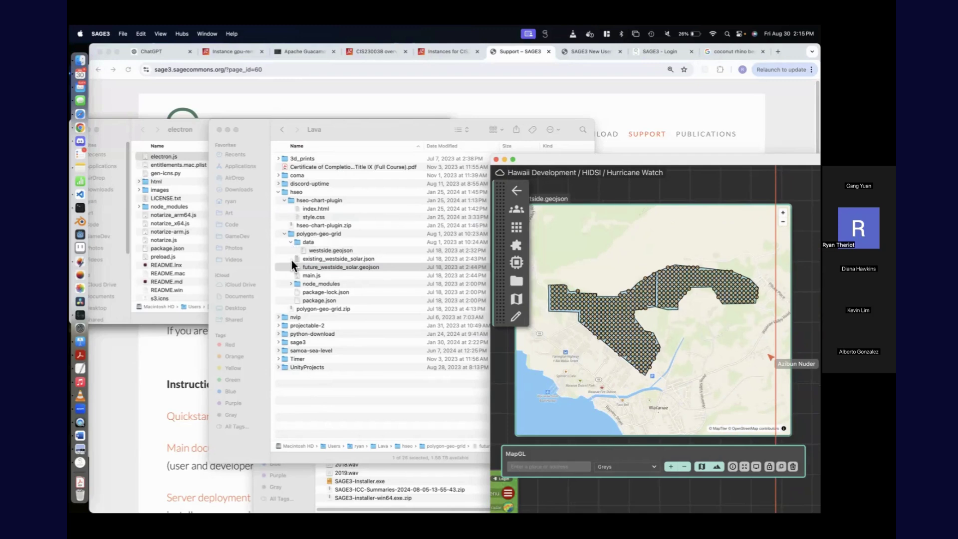
left_click(278, 325)
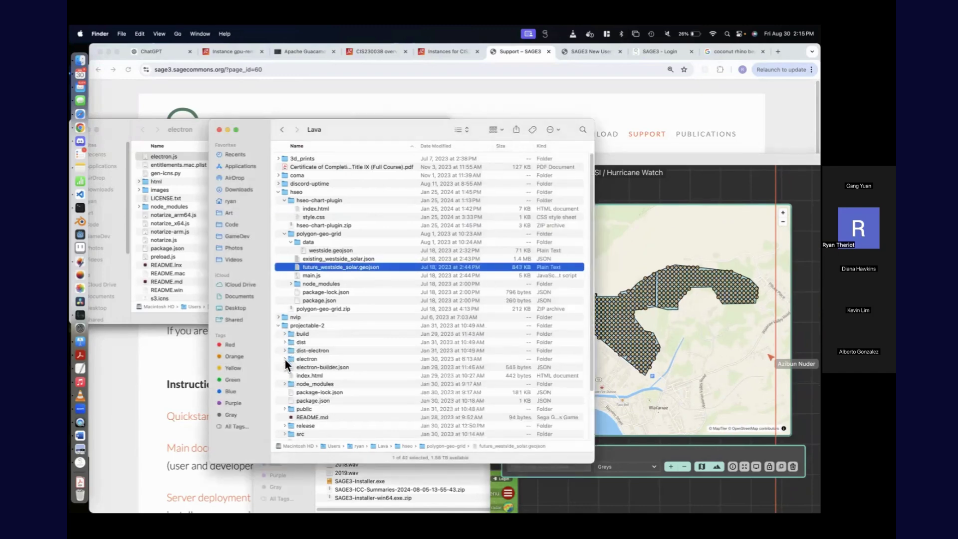
left_click(286, 409)
left_click(291, 418)
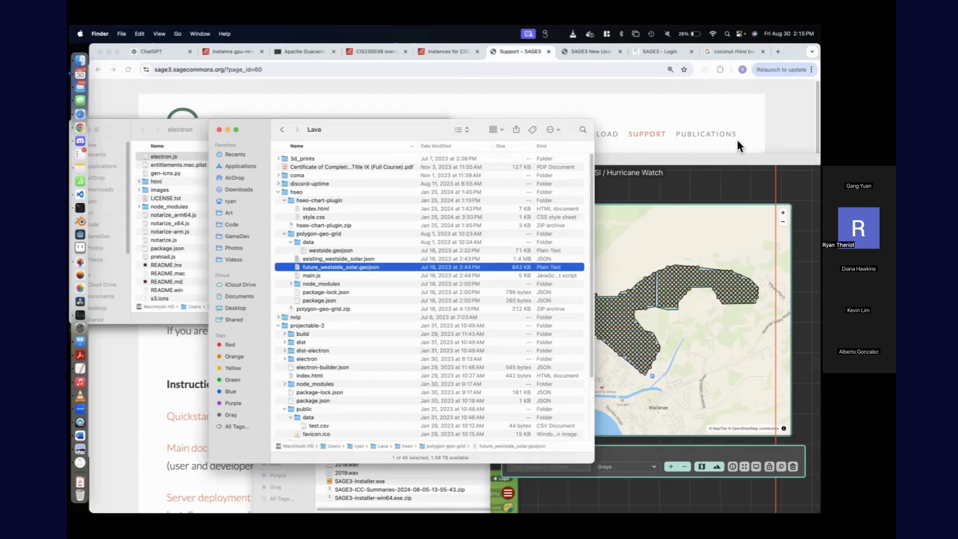
left_click(731, 158)
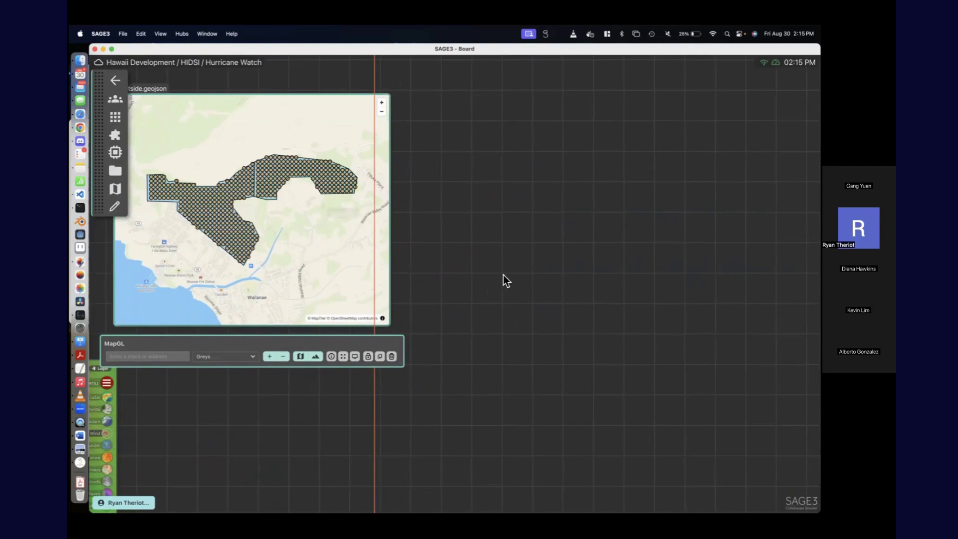
Step: Leave the board for the hub list, look over the available hubs and enter the Hawaii Development hub
left_click(182, 33)
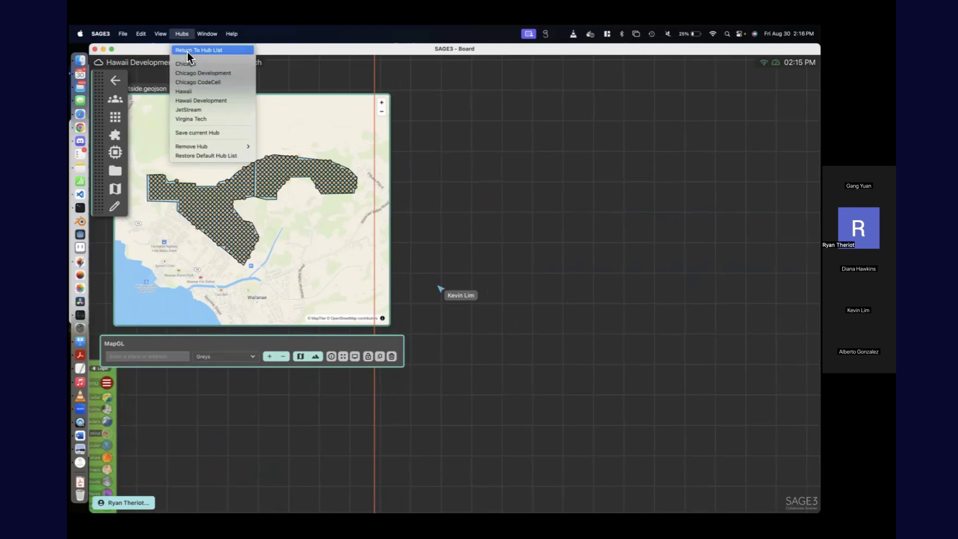
left_click(188, 50)
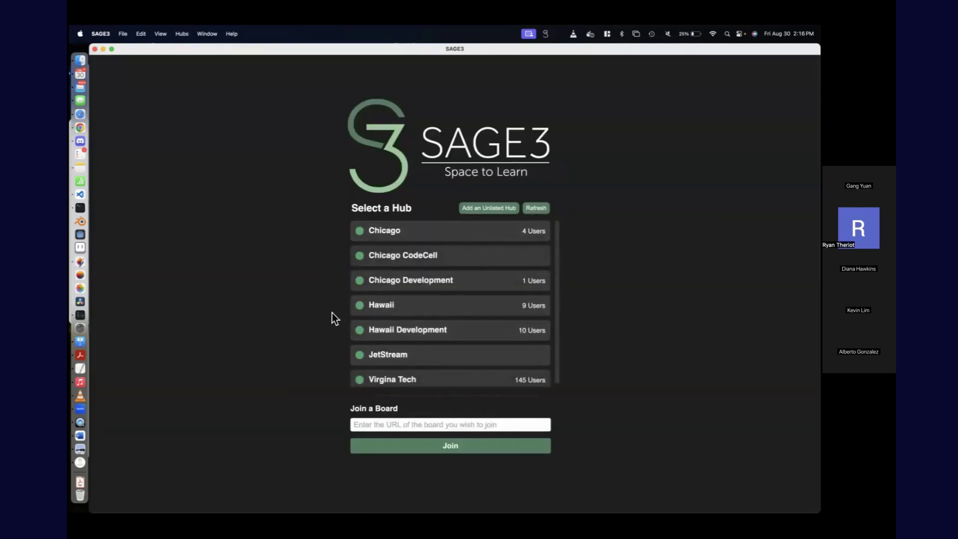
scroll(399, 339, "down", 1)
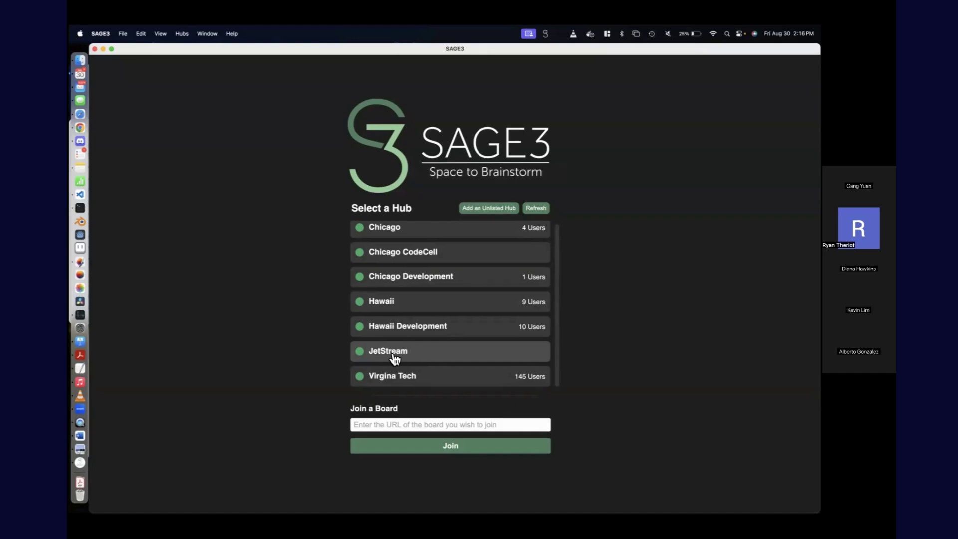
scroll(417, 310, "up", 1)
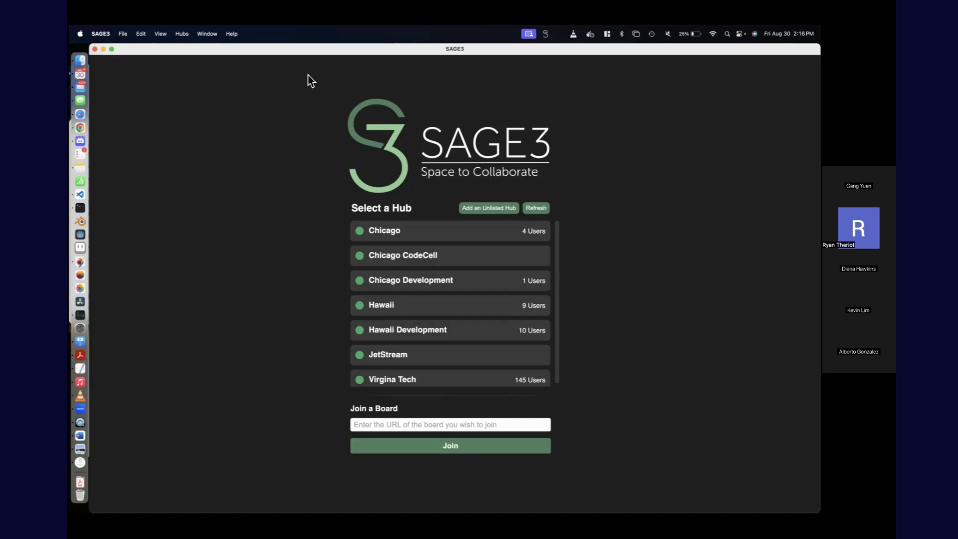
left_click(437, 330)
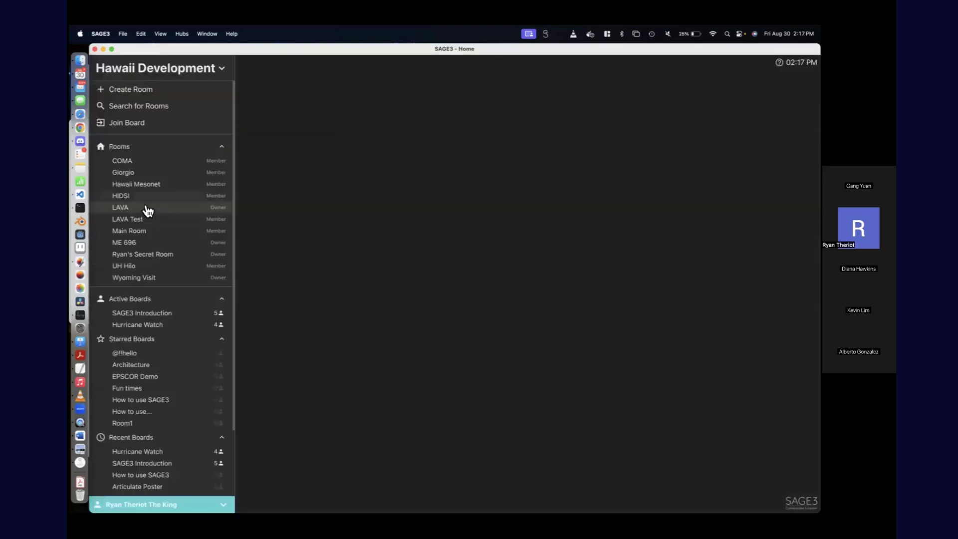
Step: Look through the boards of the LAVA and ME 696 rooms and the owner's secret room
left_click(145, 207)
scroll(354, 342, "down", 3)
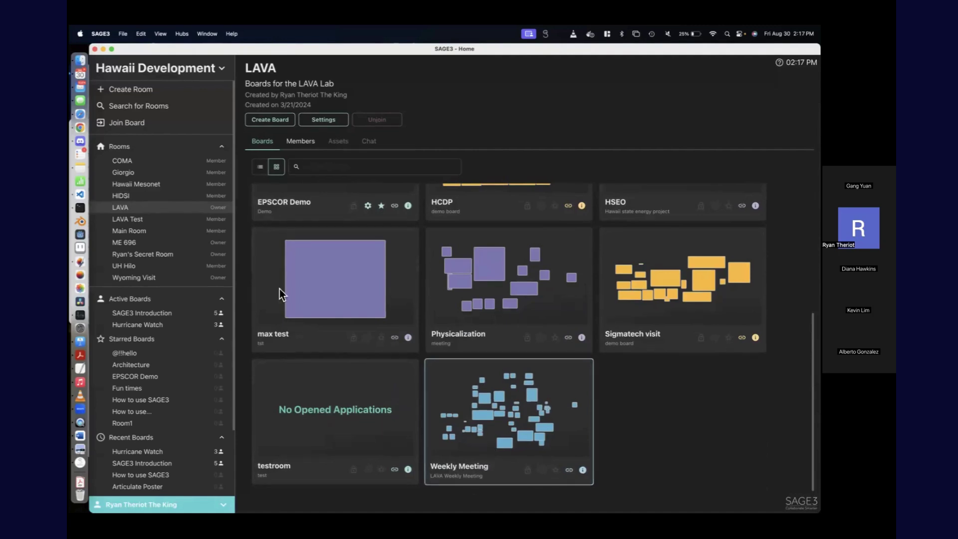
left_click(156, 242)
left_click(158, 255)
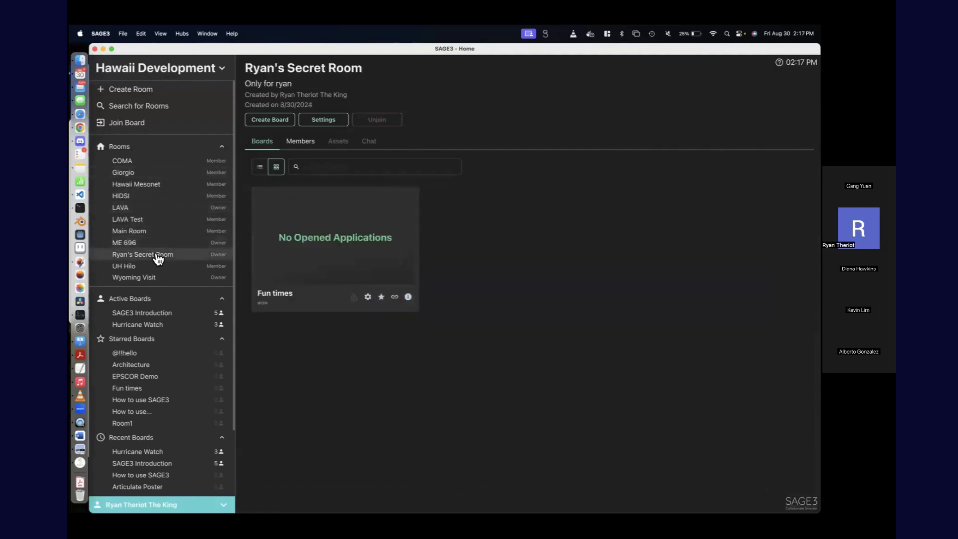
left_click(156, 243)
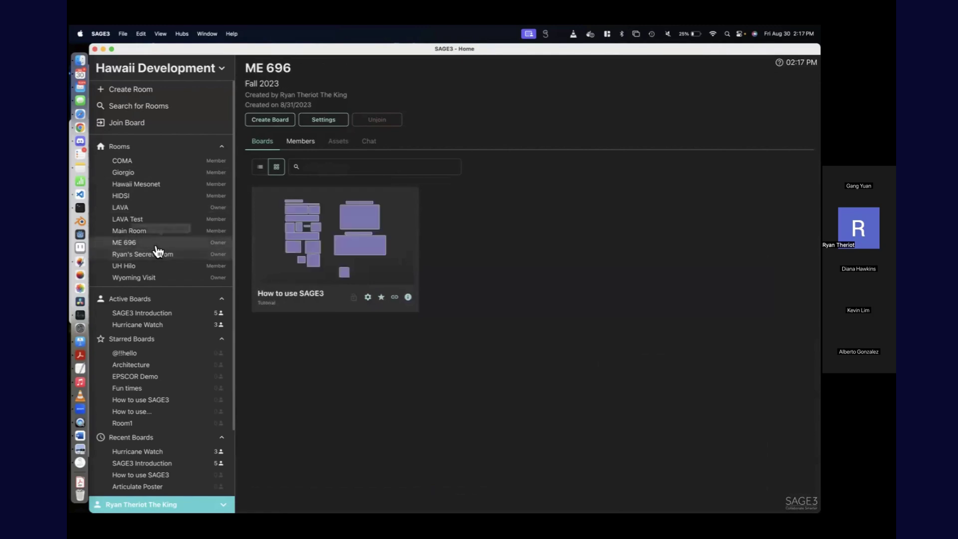
left_click(157, 256)
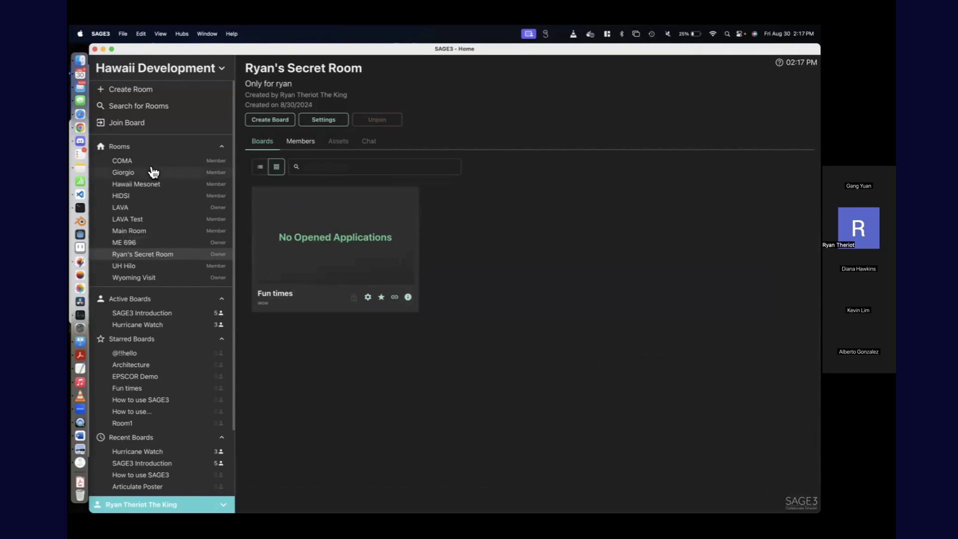
Step: Return to the hub list, examine the hubs and the field for joining a board by URL, and re-enter the Hawaii Development hub
left_click(182, 33)
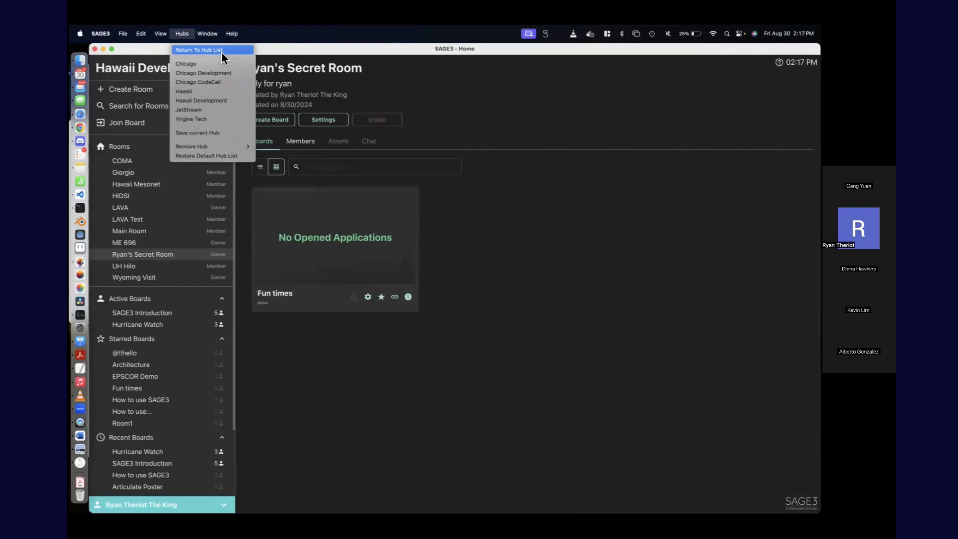
left_click(221, 52)
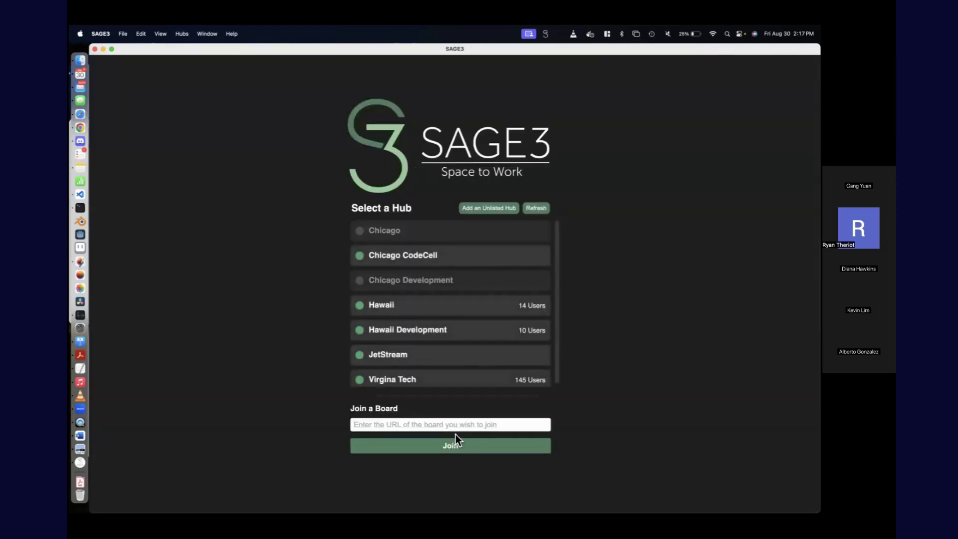
left_click(458, 425)
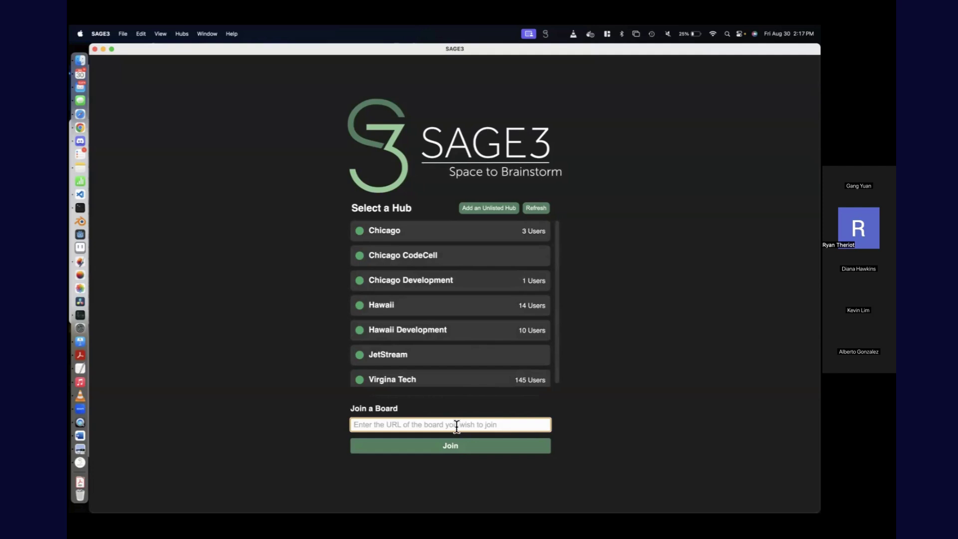
scroll(464, 321, "down", 1)
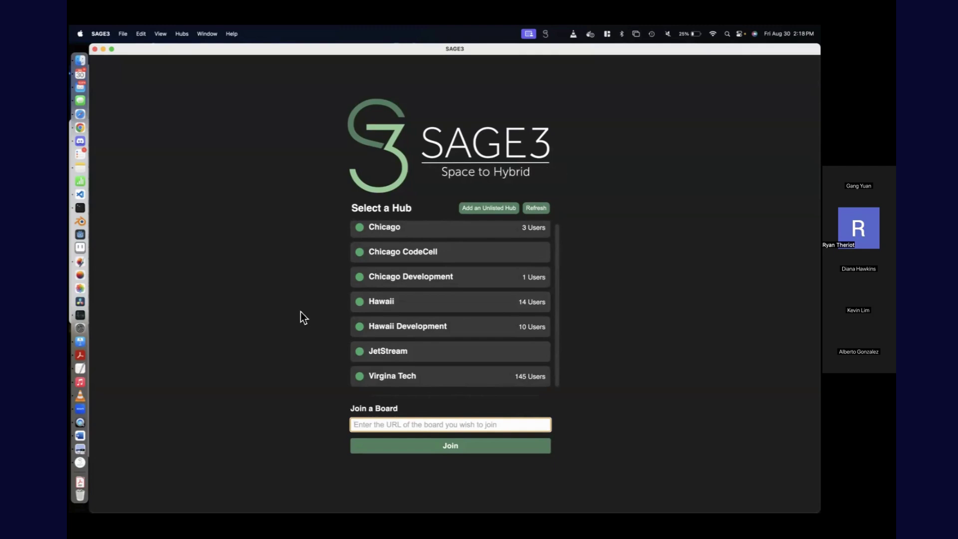
left_click(471, 331)
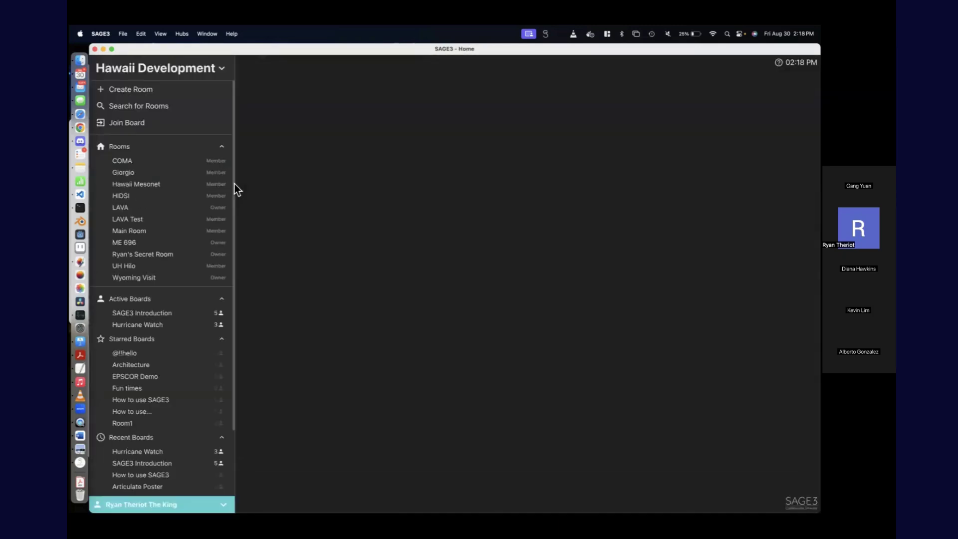
Step: Delete the owner's secret room from the Hawaii Development hub through its room settings
left_click(132, 255)
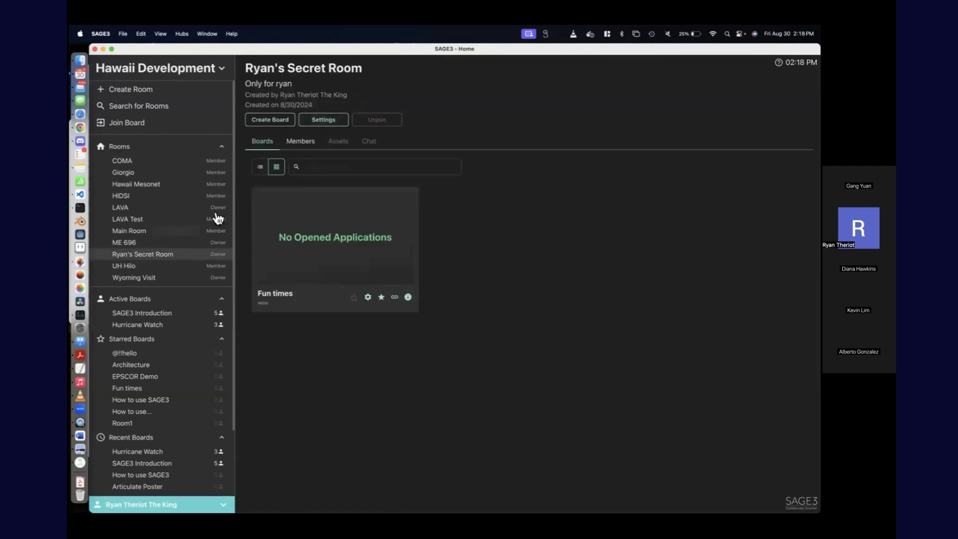
left_click(340, 120)
left_click(396, 380)
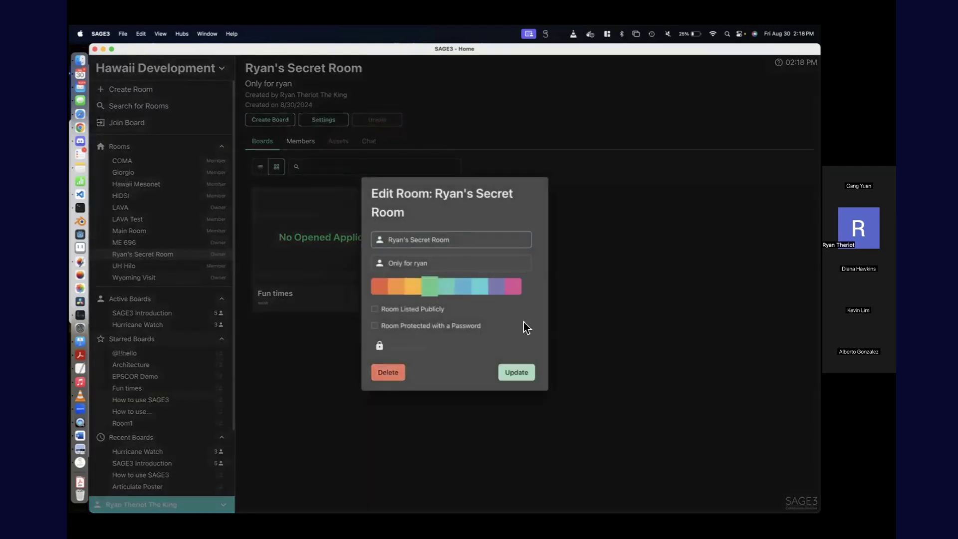
left_click(521, 306)
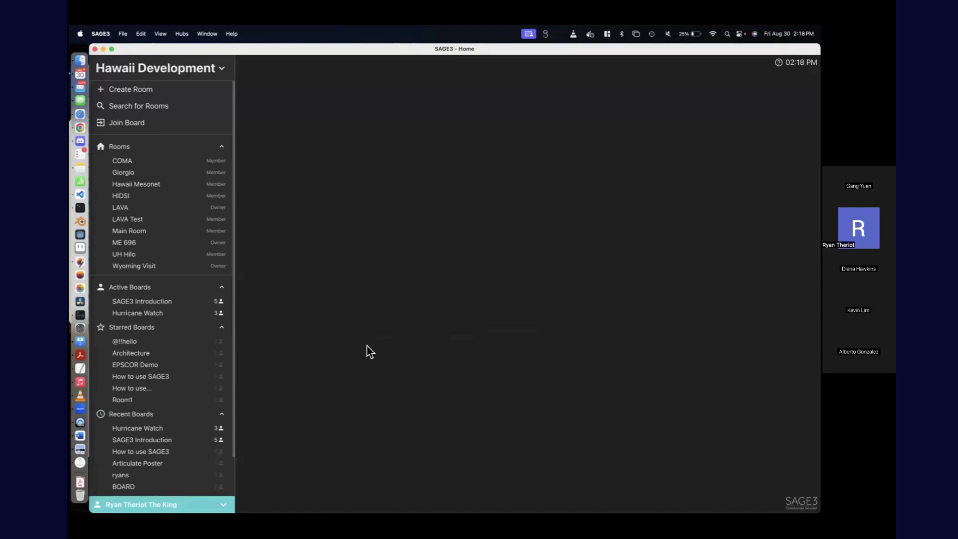
scroll(167, 316, "down", 2)
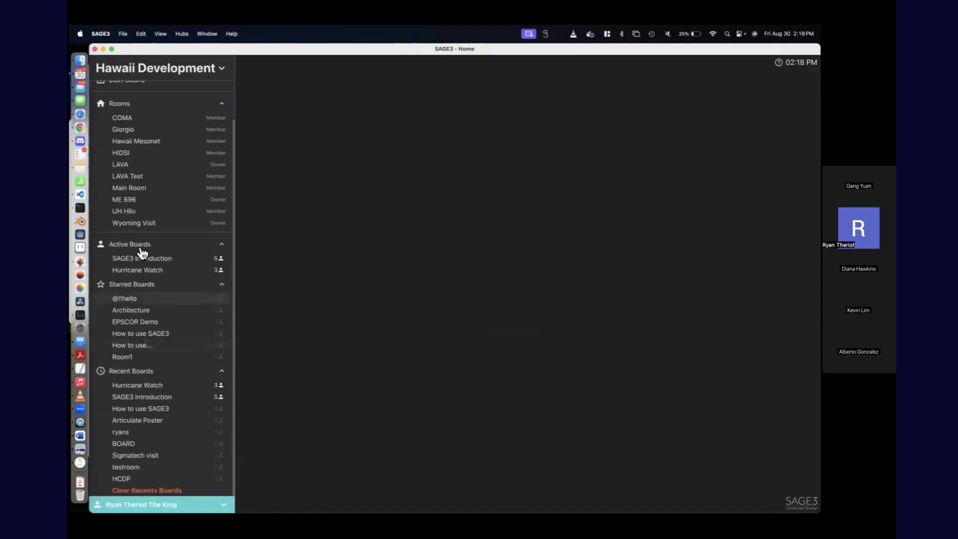